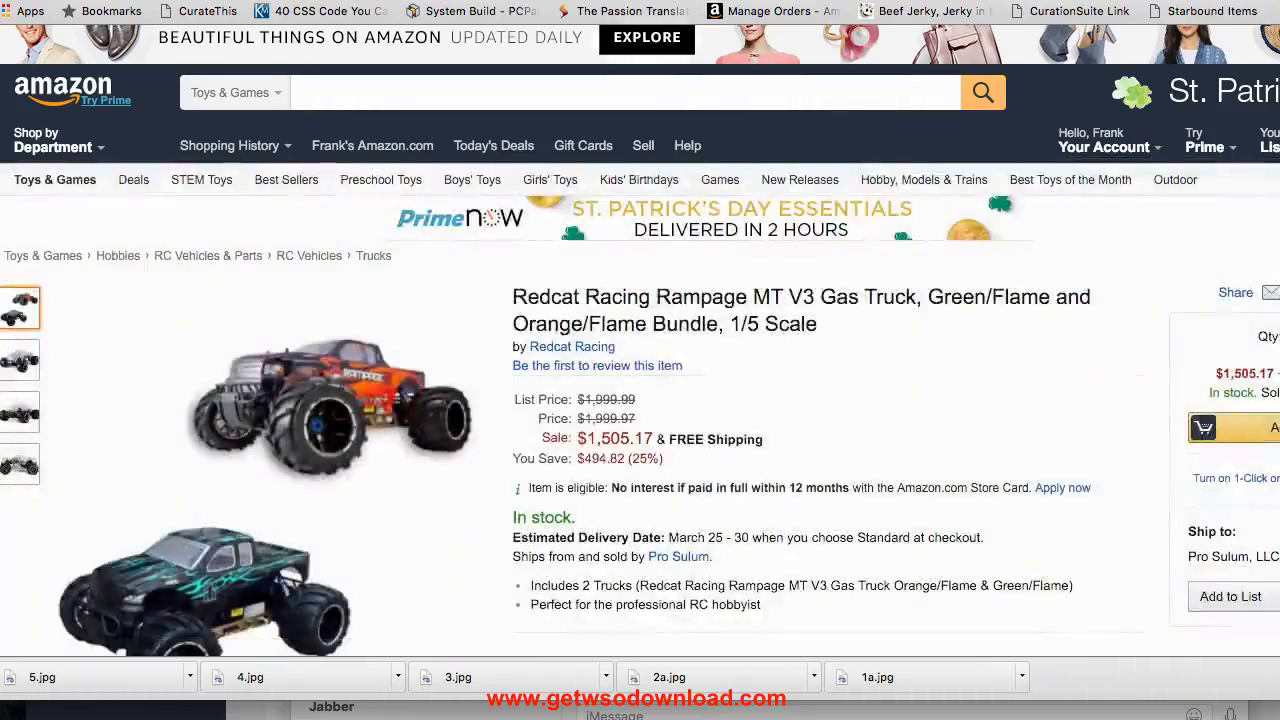
pyautogui.scroll(-3, 733, 420)
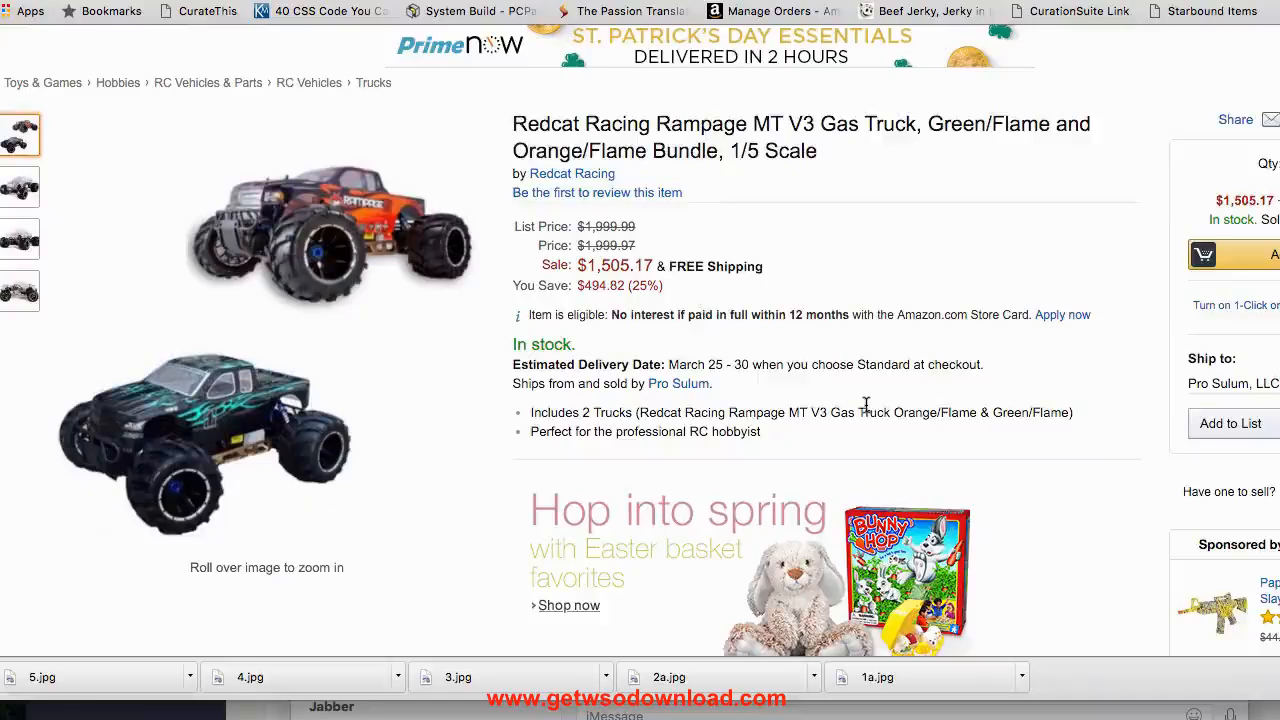
pyautogui.scroll(-1, 866, 405)
pyautogui.scroll(1, 866, 405)
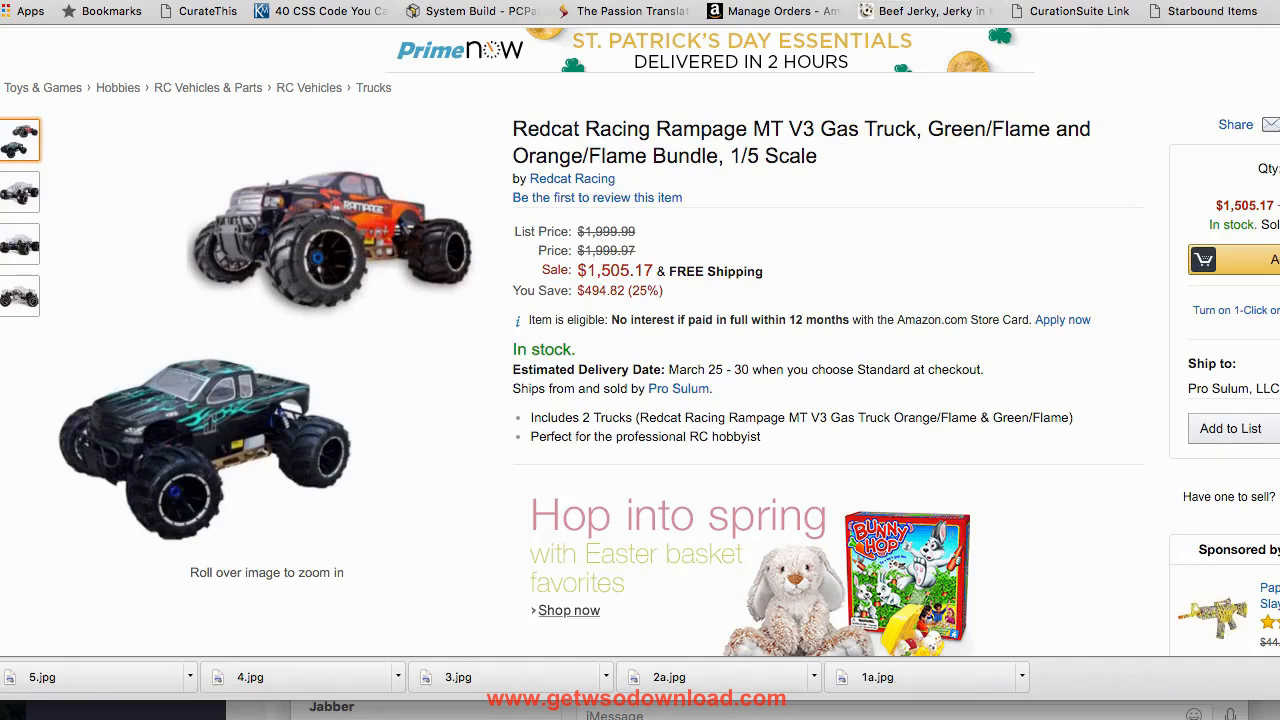
# - Open the Zapier website in a new browser tab
pyautogui.write('zapier')
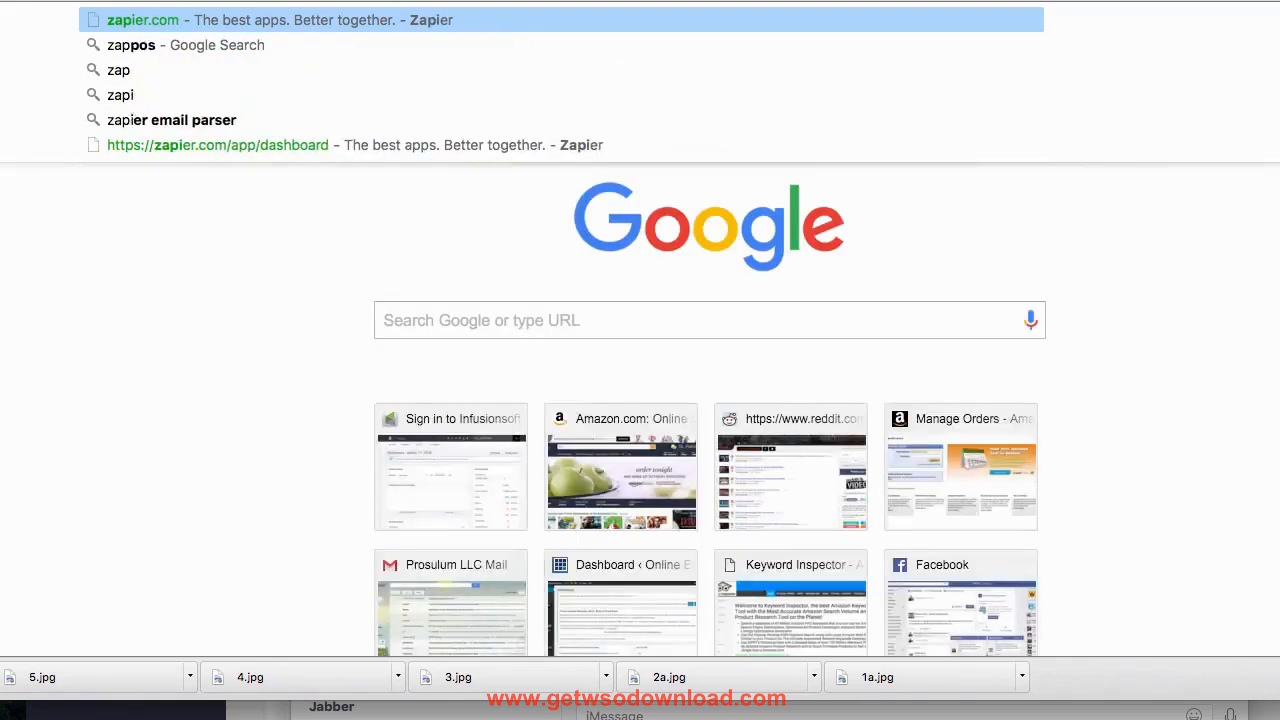
pyautogui.press('Return')
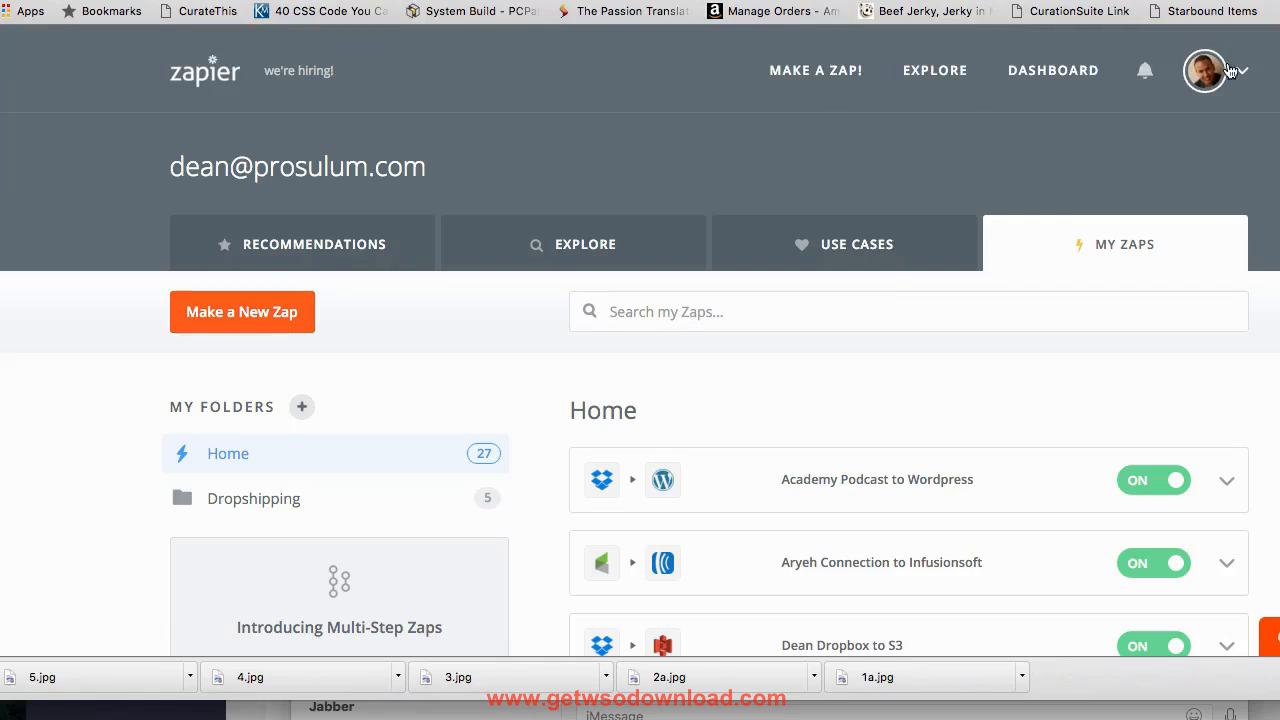
# - Look through the list of existing Zaps and the apps that each one connects
pyautogui.scroll(-5, 851, 306)
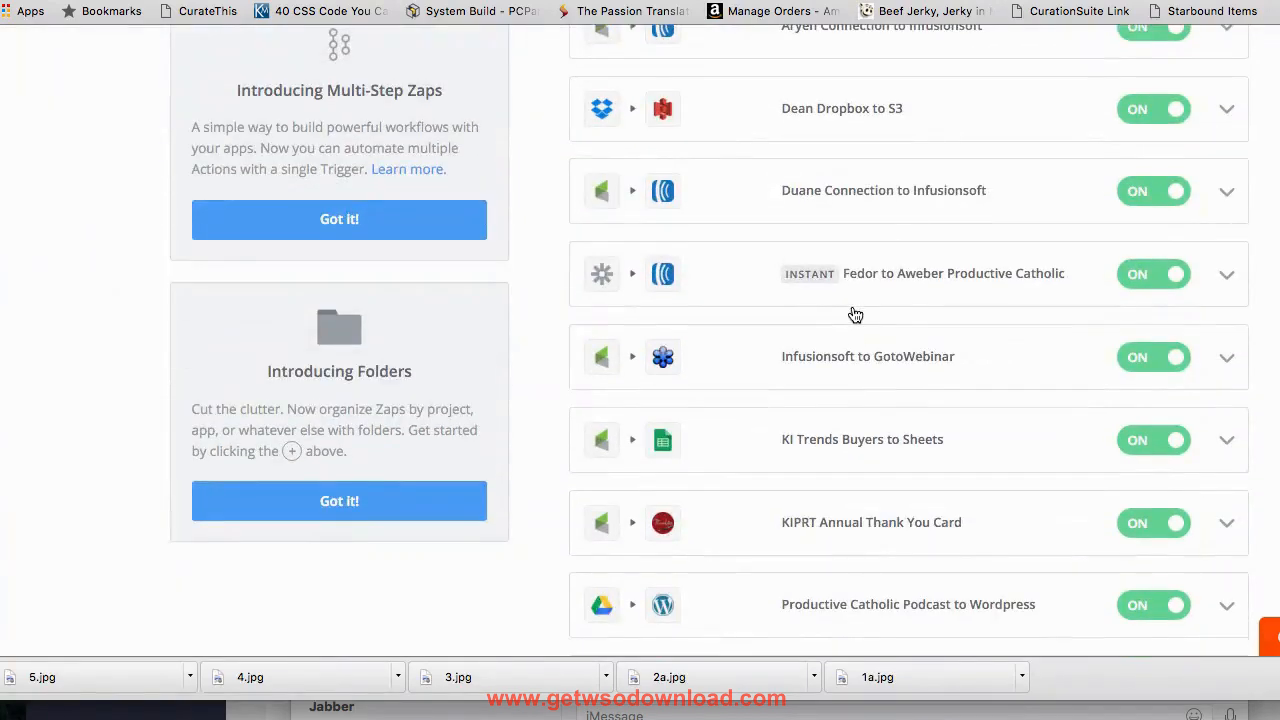
pyautogui.scroll(2, 852, 310)
pyautogui.scroll(-4, 677, 372)
pyautogui.scroll(-12, 677, 373)
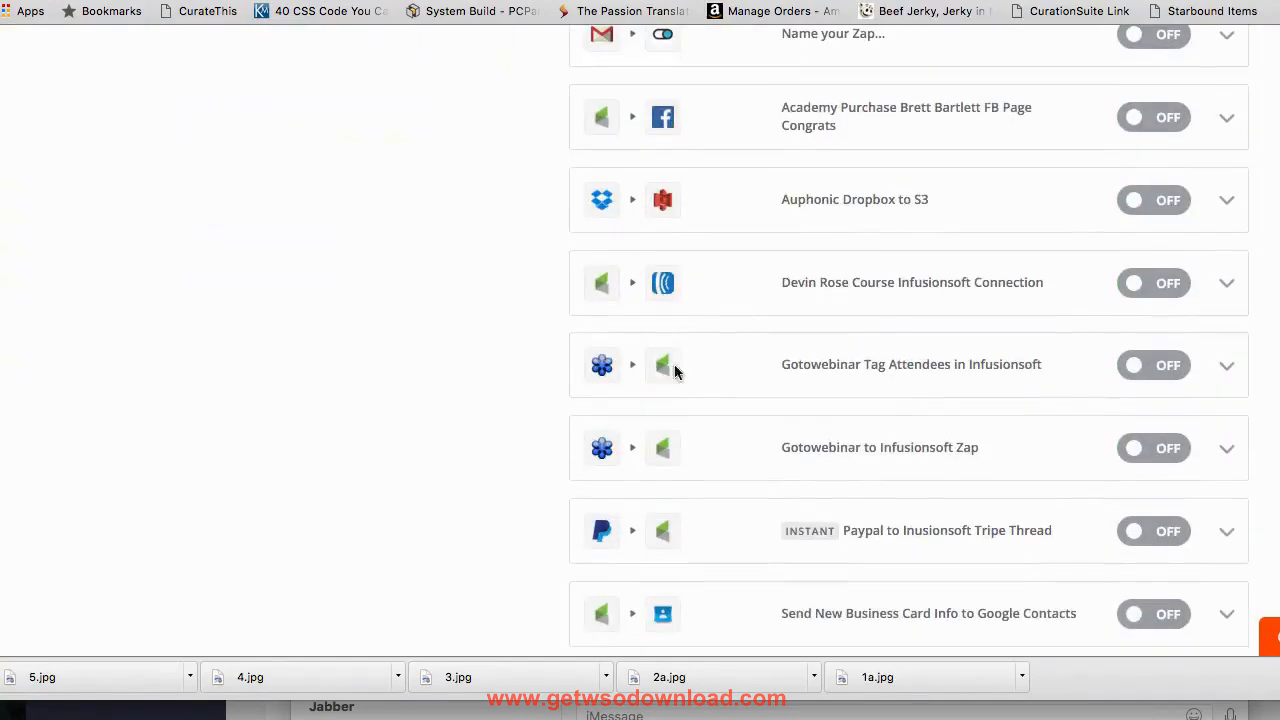
pyautogui.scroll(-2, 665, 365)
pyautogui.scroll(2, 658, 355)
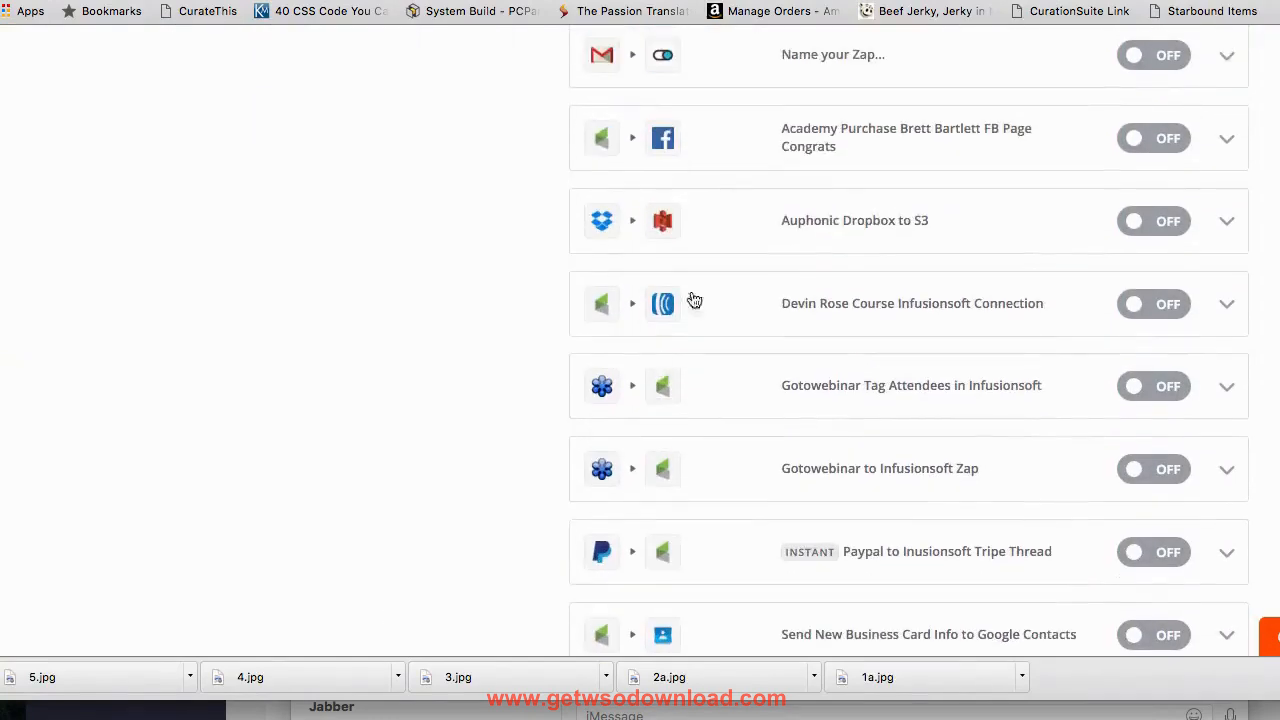
pyautogui.scroll(3, 677, 337)
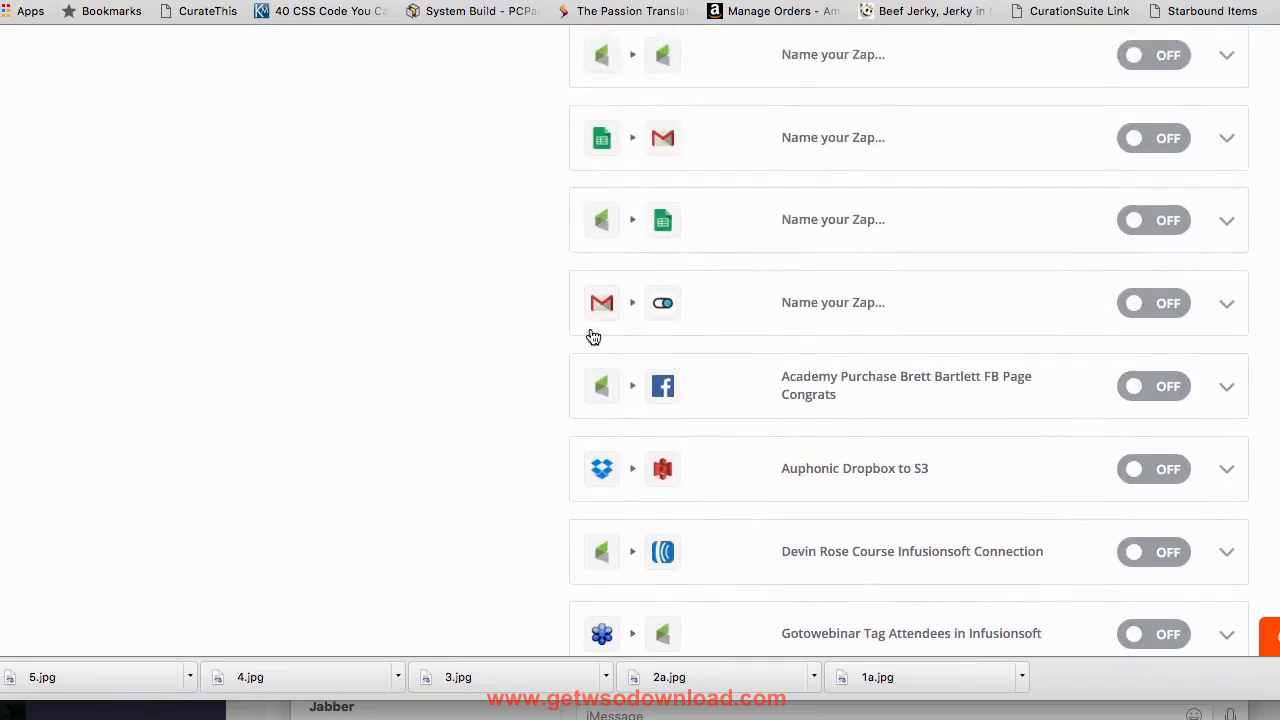
pyautogui.scroll(5, 677, 326)
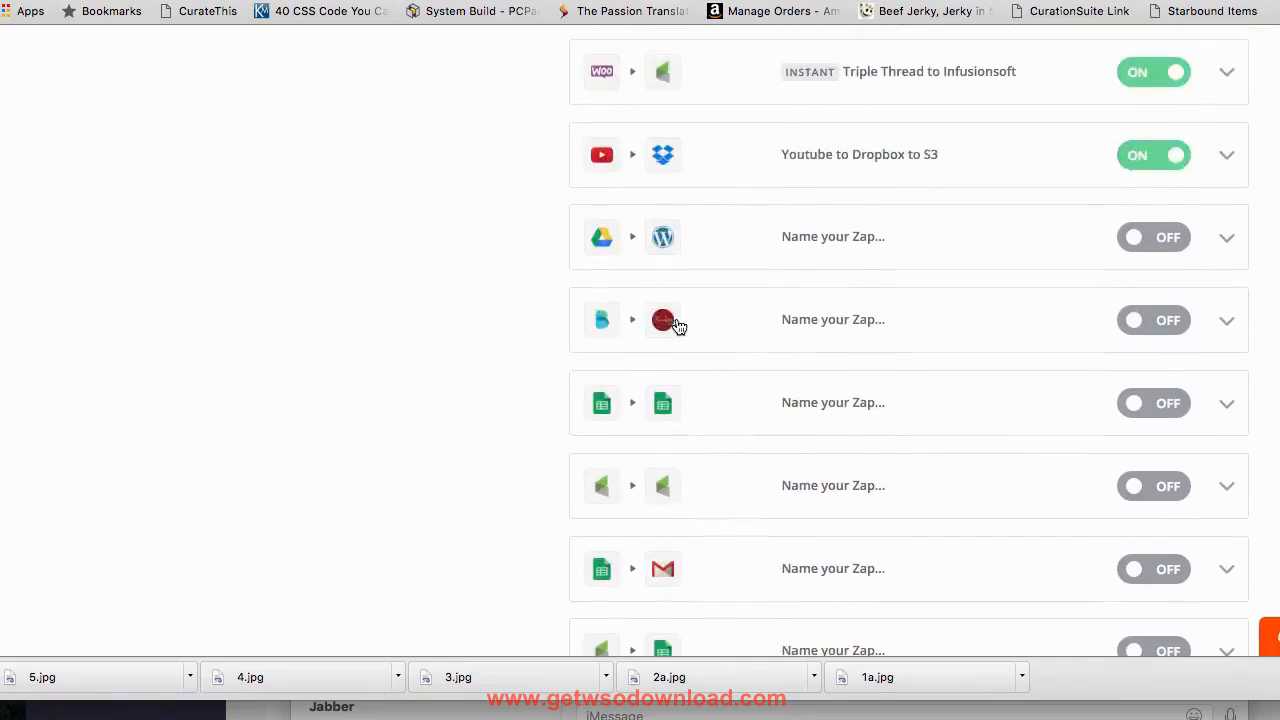
pyautogui.scroll(2, 629, 200)
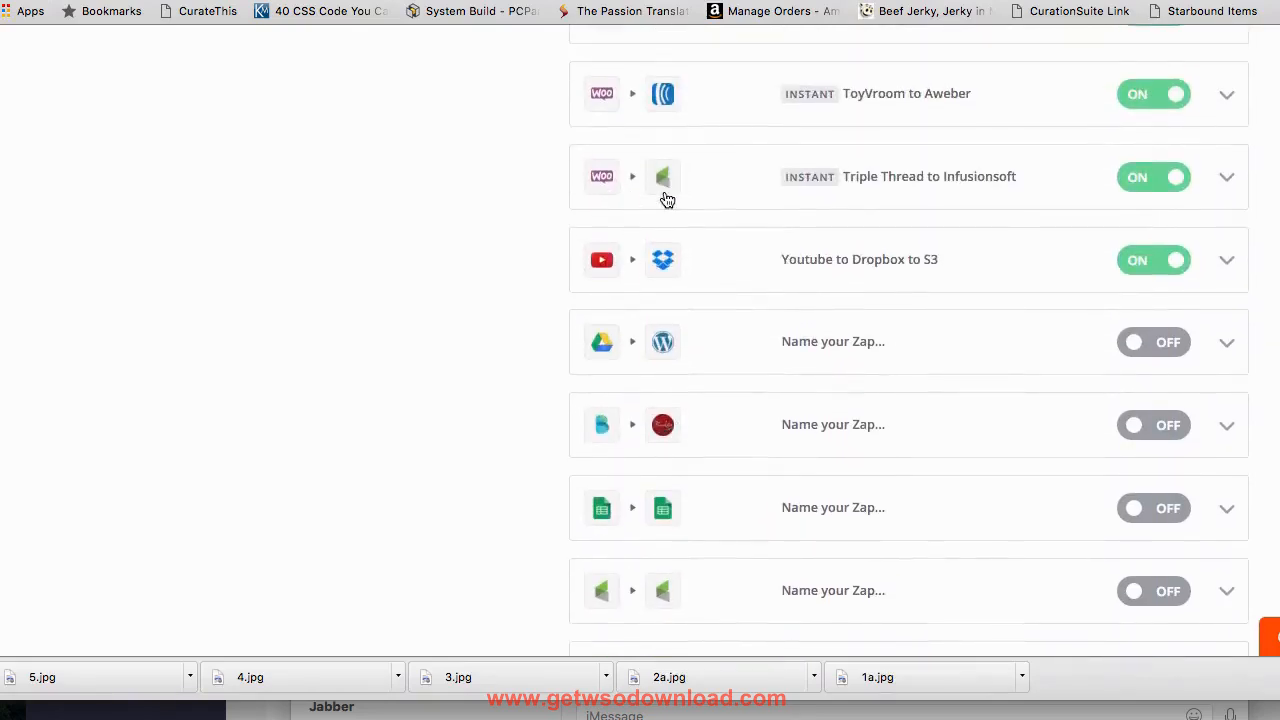
pyautogui.scroll(10, 646, 317)
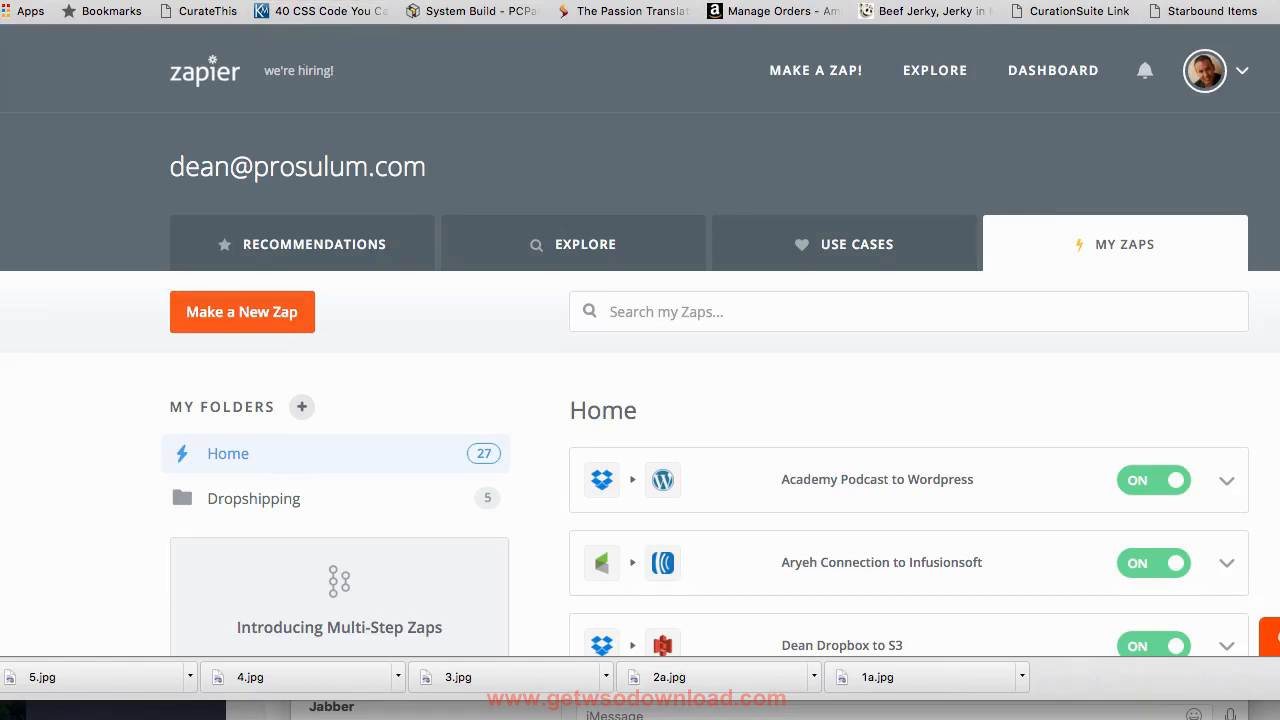
# - Switch to the parser.zapier.com page and read its five instructions for extracting data from emails
pyautogui.hotkey('ctrl', 'Tab')
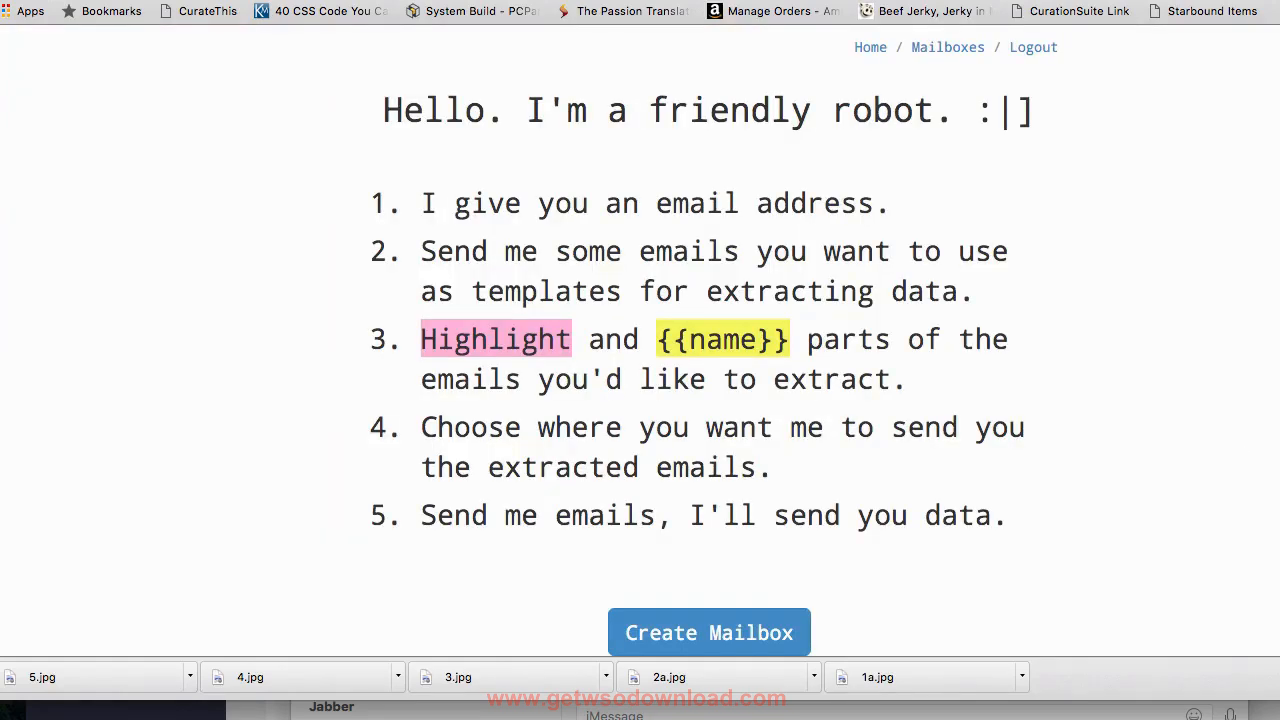
pyautogui.moveTo(268, 20); pyautogui.dragTo(103, 20)
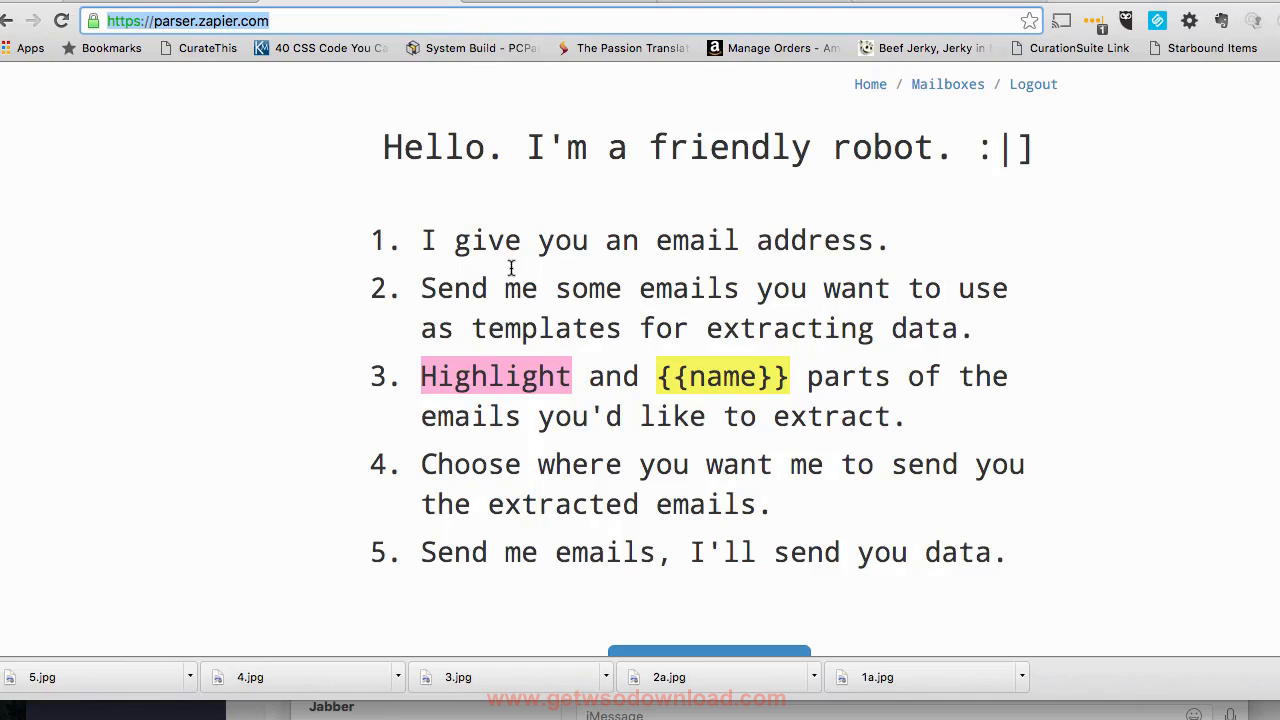
pyautogui.scroll(-2, 510, 268)
pyautogui.scroll(2, 510, 268)
pyautogui.scroll(-2, 768, 418)
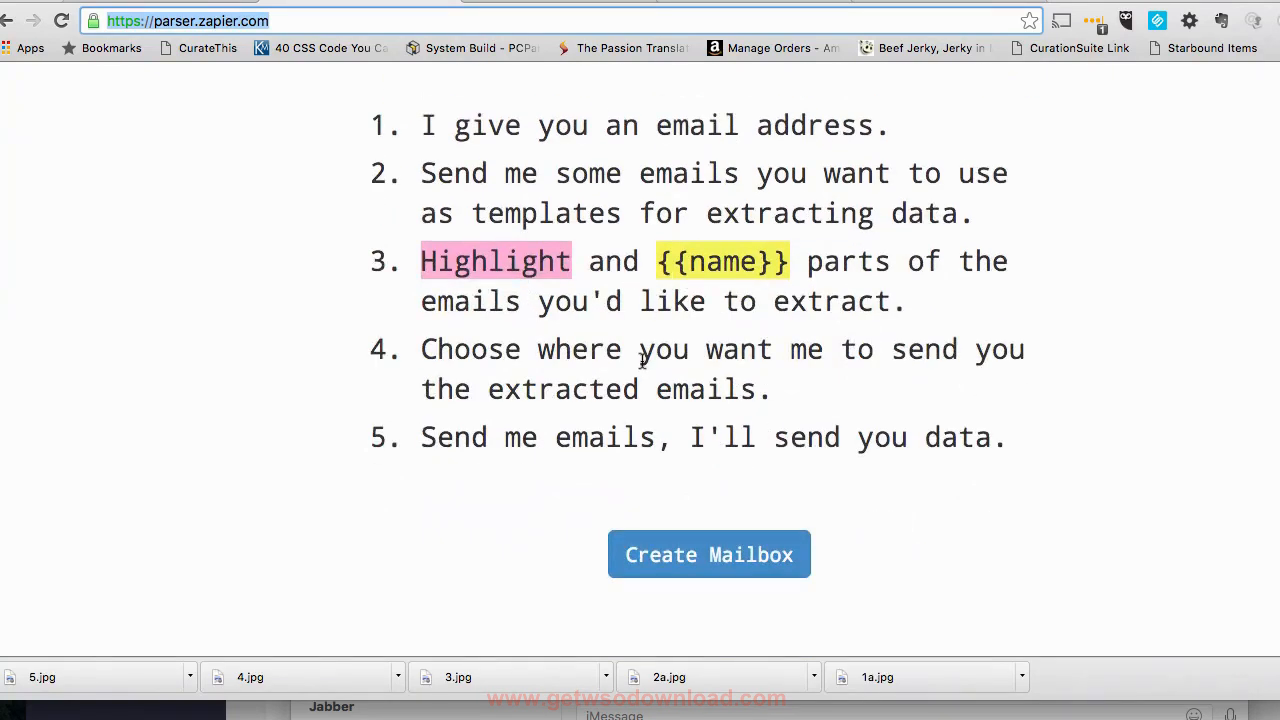
pyautogui.scroll(-1, 645, 362)
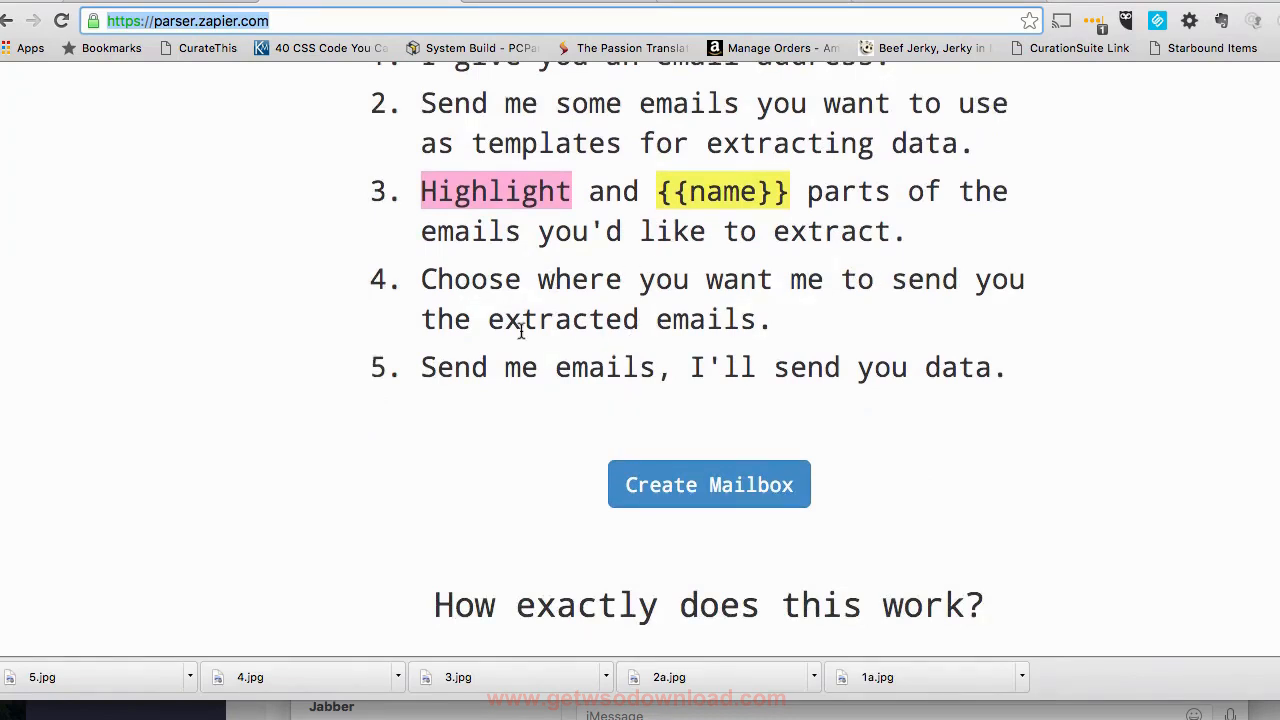
pyautogui.scroll(-2, 820, 378)
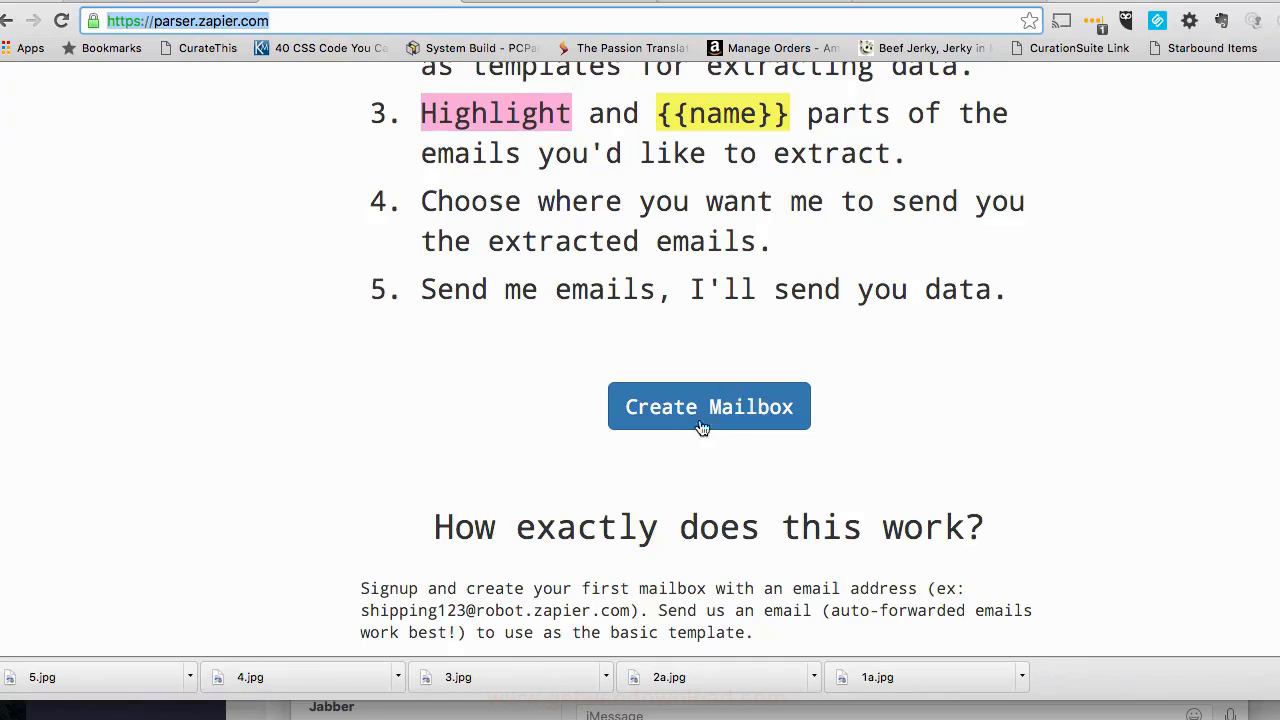
pyautogui.scroll(5, 780, 360)
pyautogui.scroll(2, 900, 134)
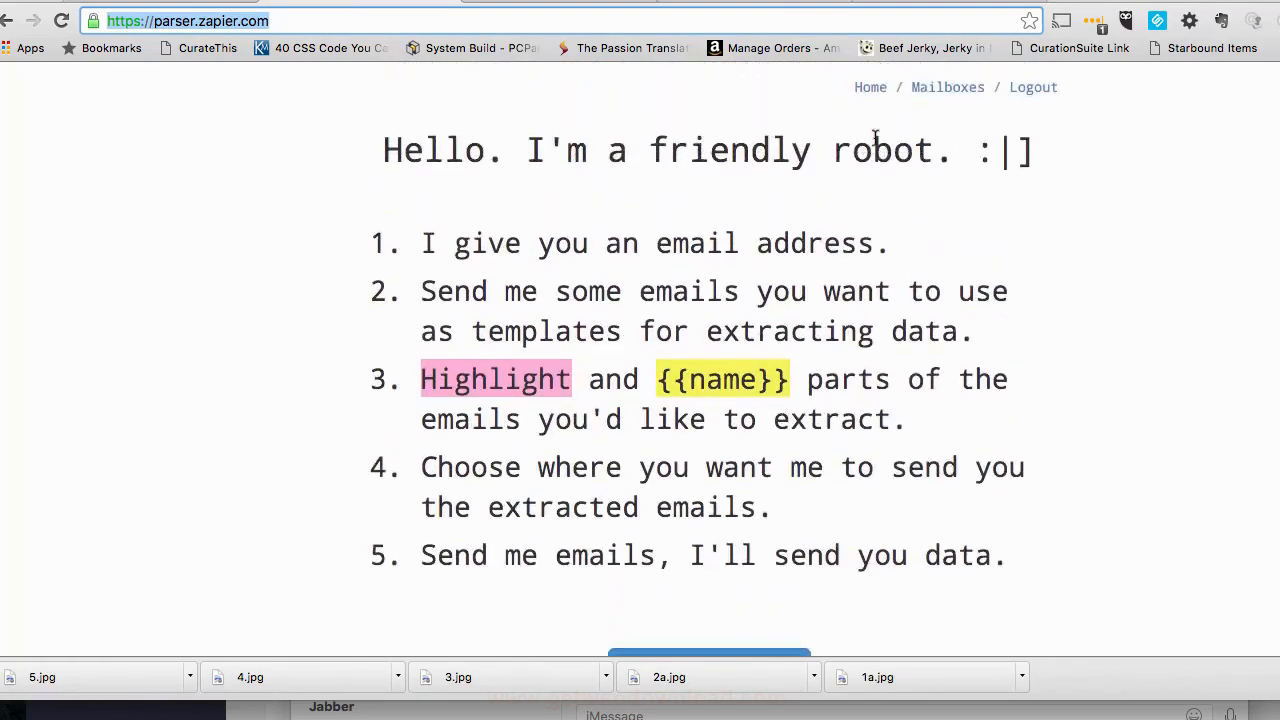
# - Create a new parser mailbox and refresh its waiting page to look for the incoming sample email
pyautogui.scroll(-8, 757, 409)
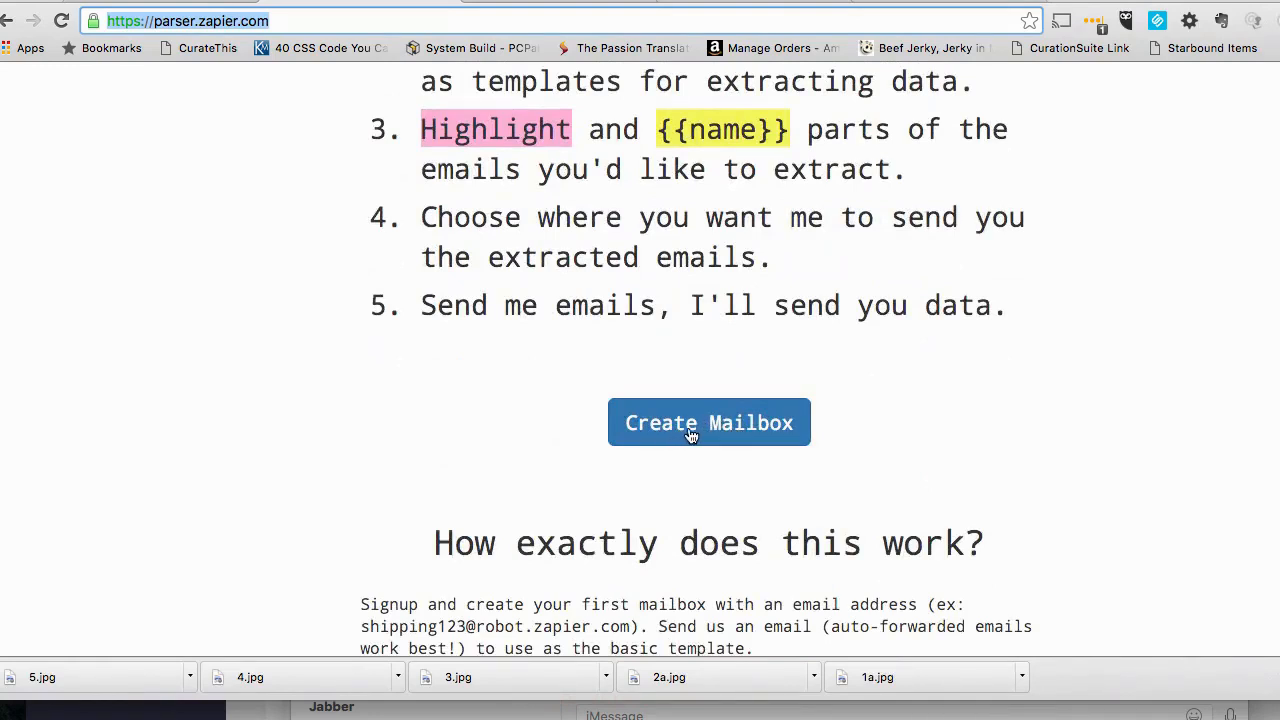
pyautogui.click(688, 432)
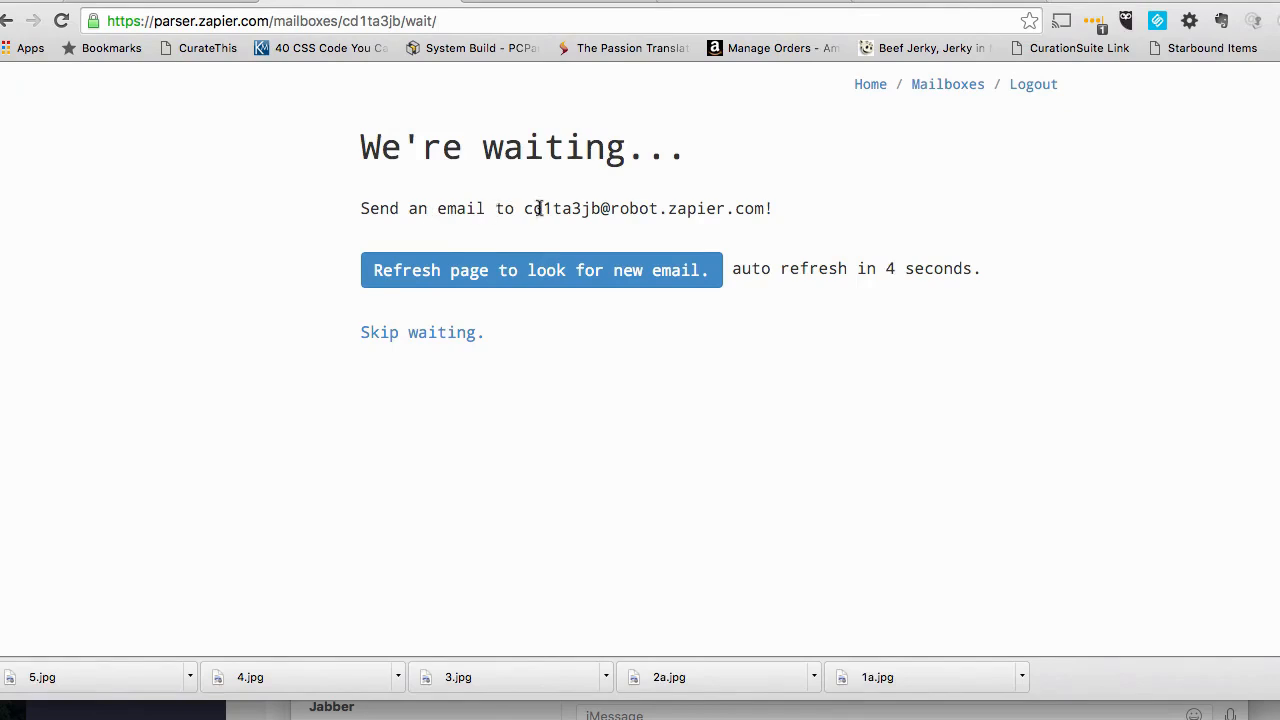
pyautogui.moveTo(525, 208); pyautogui.dragTo(762, 212)
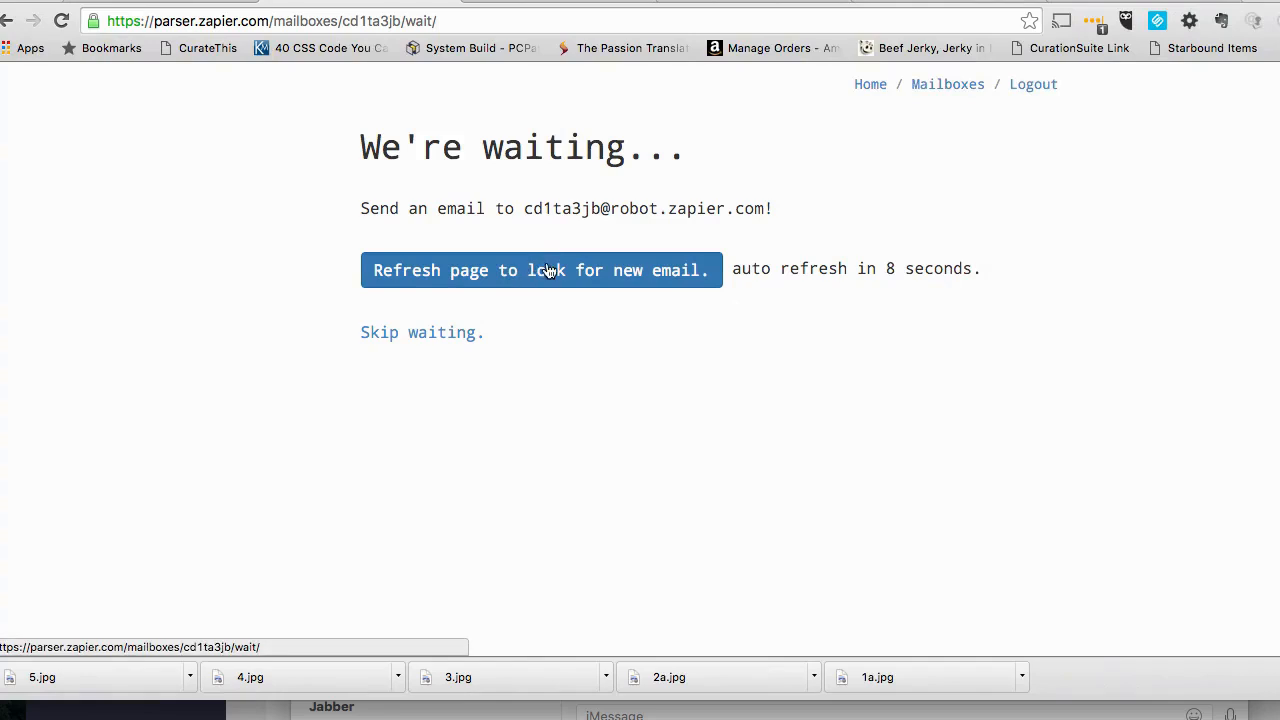
pyautogui.click(505, 278)
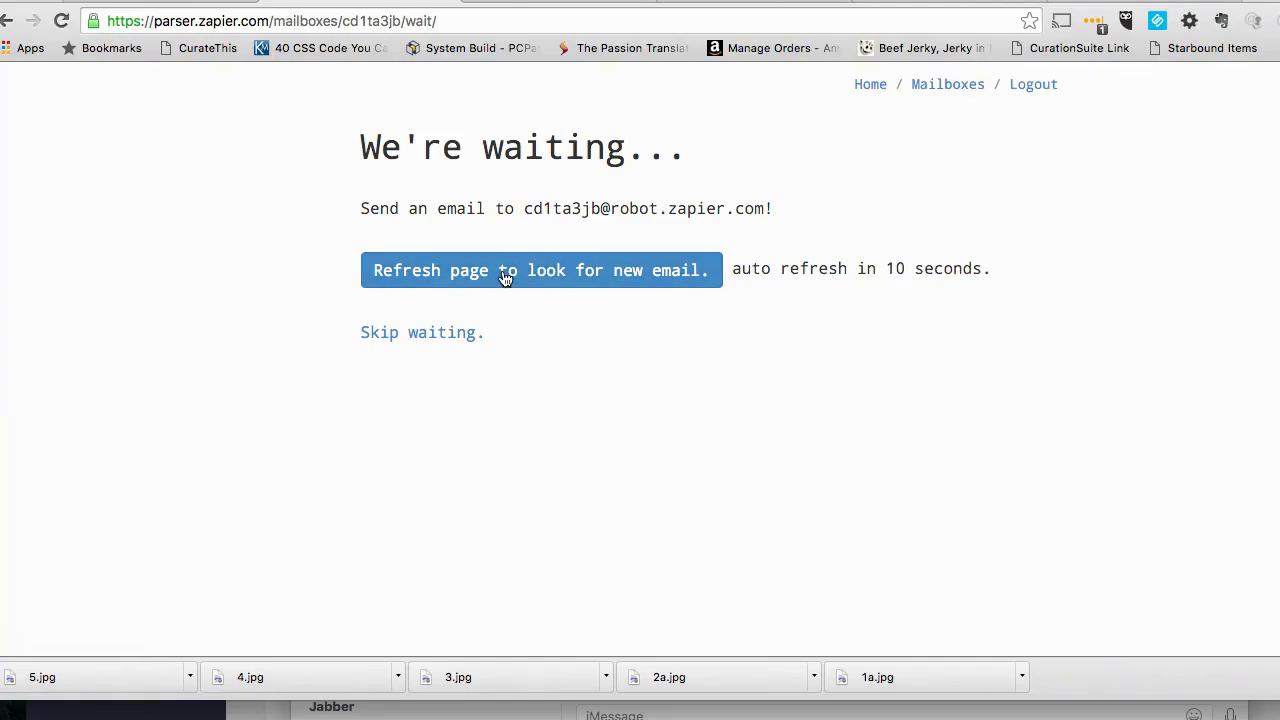
pyautogui.click(61, 21)
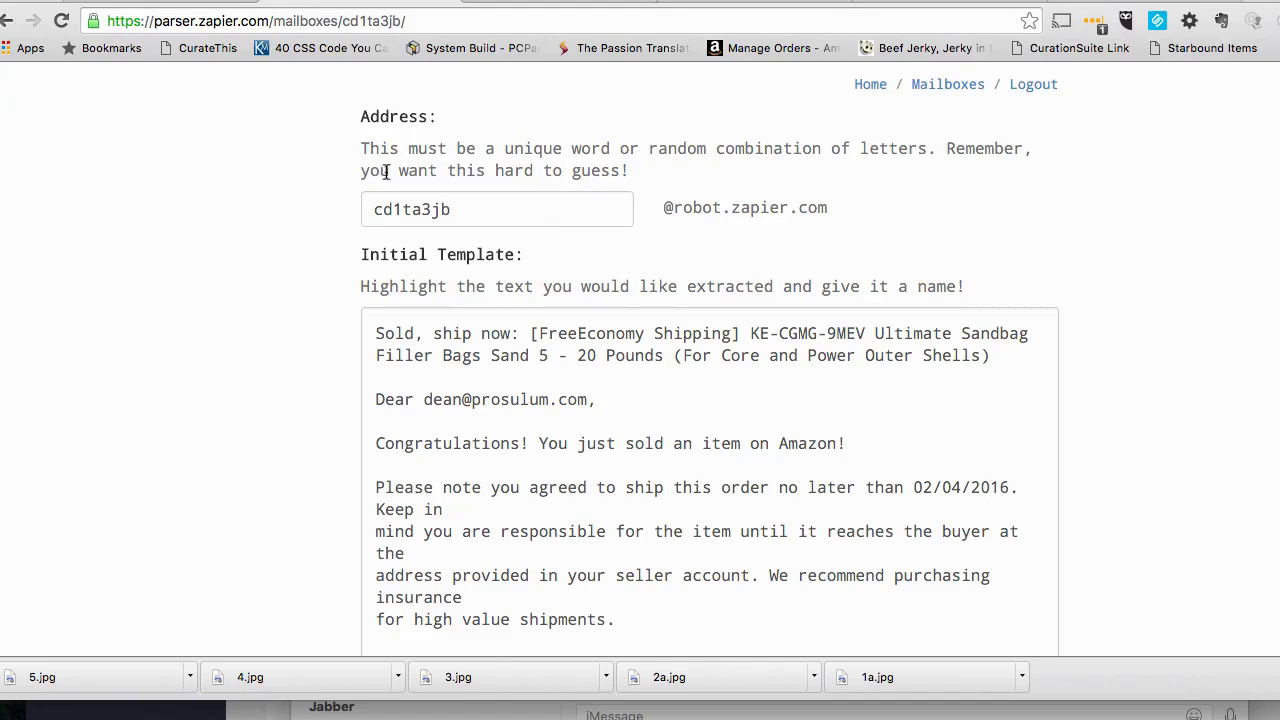
# - Examine the new mailbox's address field, its instructions, the initial template and the parser engine setting
pyautogui.moveTo(491, 203); pyautogui.dragTo(340, 206)
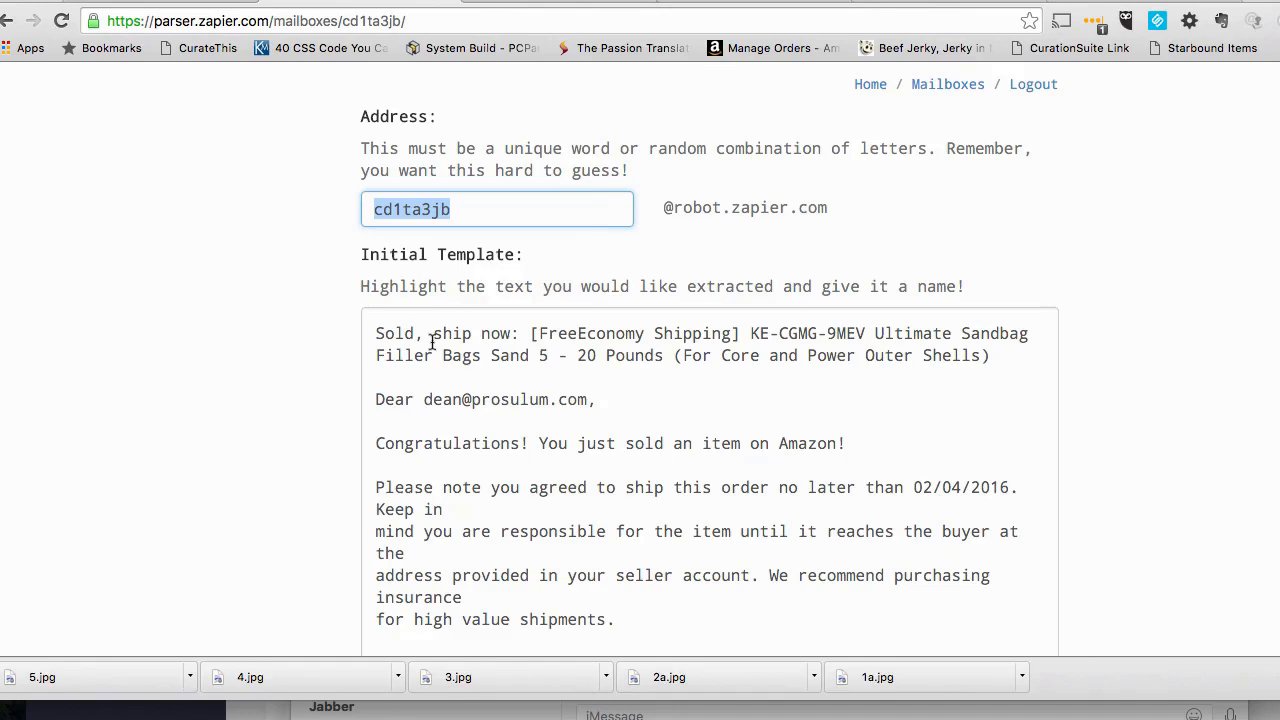
pyautogui.scroll(-1, 573, 320)
pyautogui.scroll(2, 573, 320)
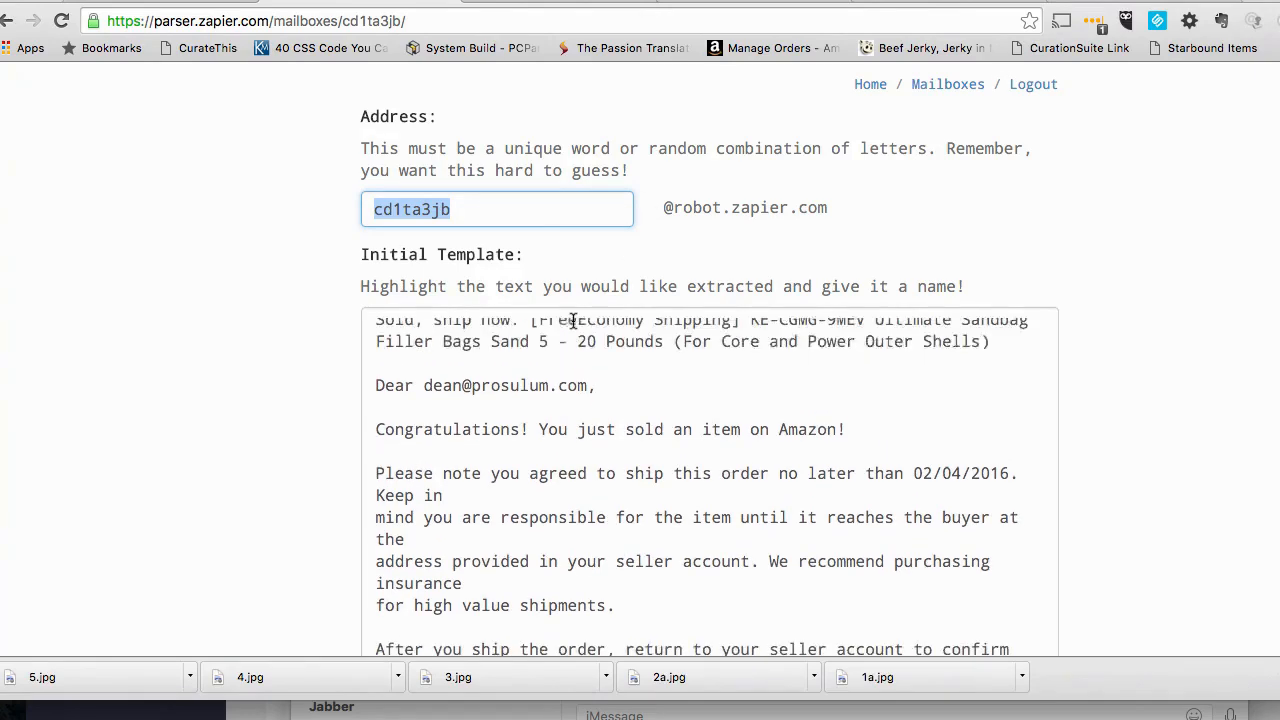
pyautogui.moveTo(630, 171); pyautogui.dragTo(343, 149)
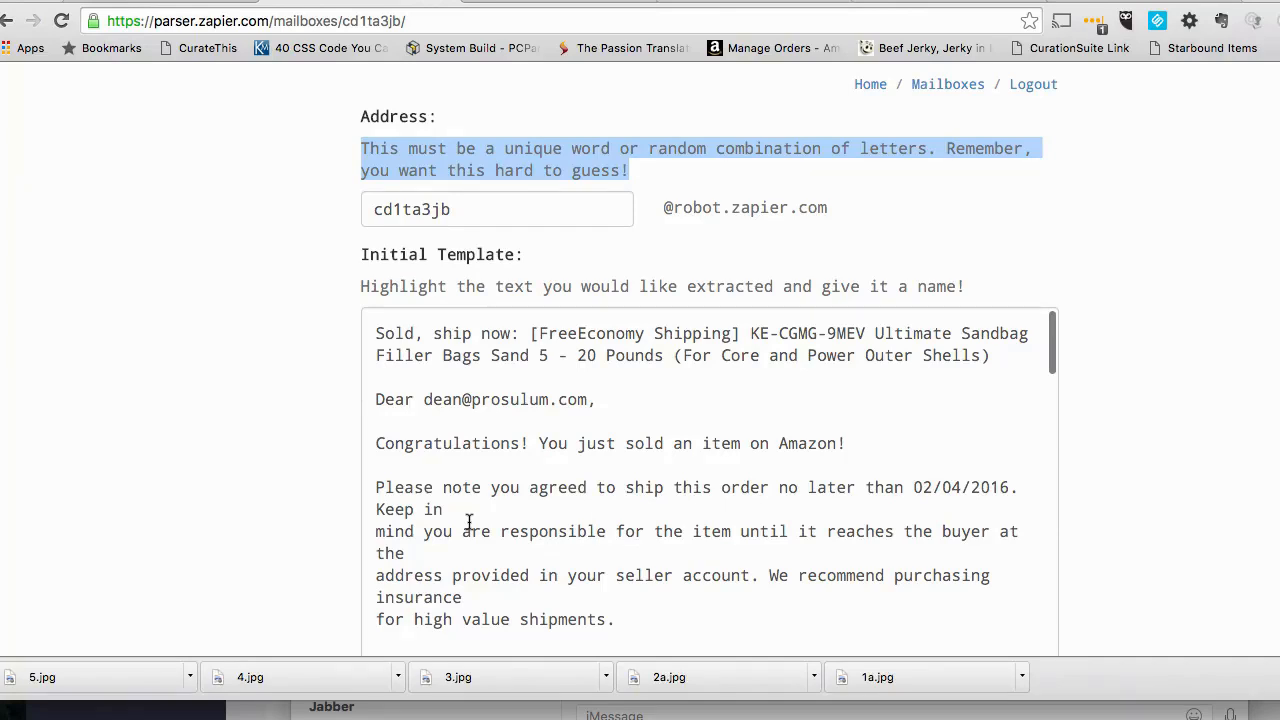
pyautogui.scroll(-4, 294, 390)
pyautogui.scroll(4, 294, 398)
pyautogui.scroll(-8, 294, 398)
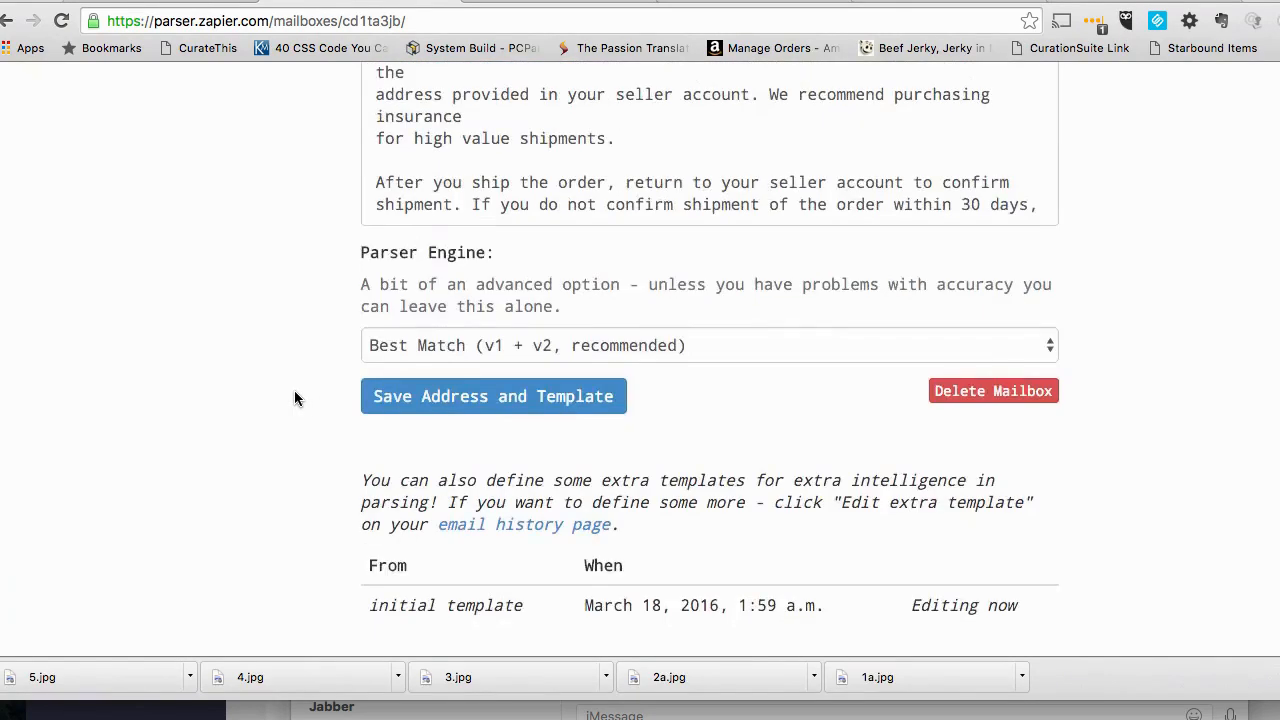
pyautogui.scroll(8, 294, 398)
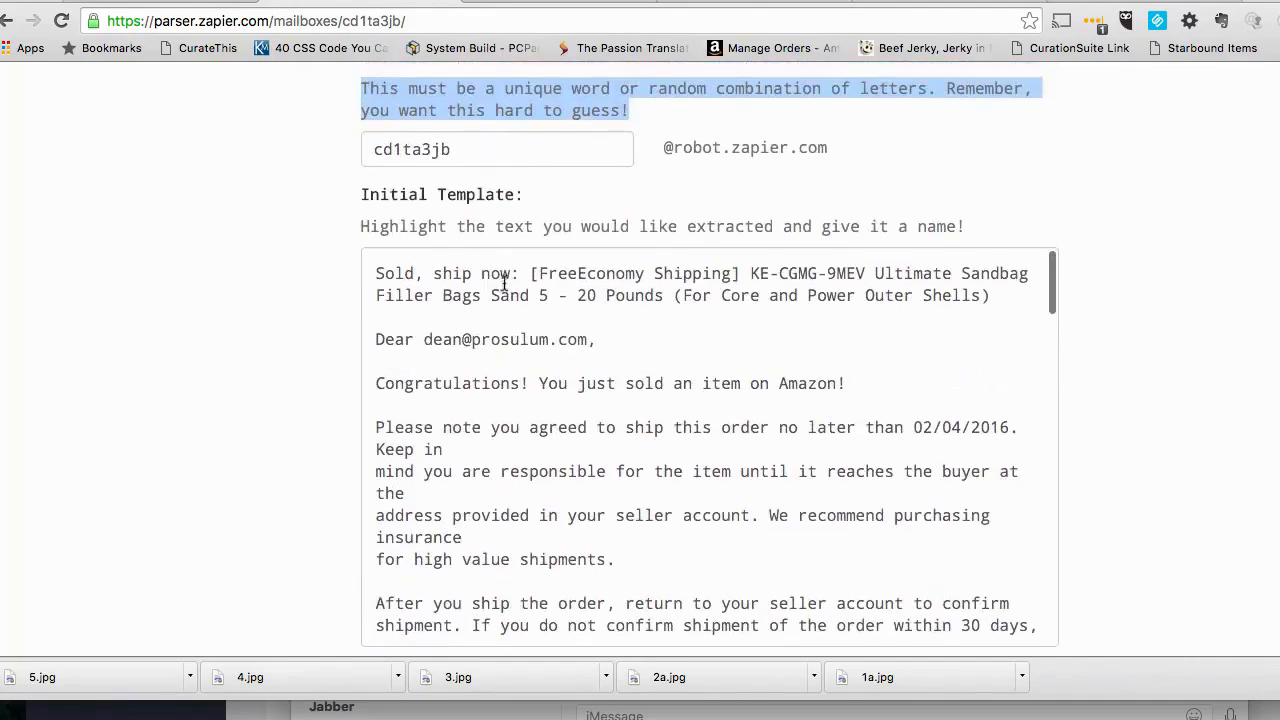
pyautogui.moveTo(519, 275); pyautogui.dragTo(375, 273)
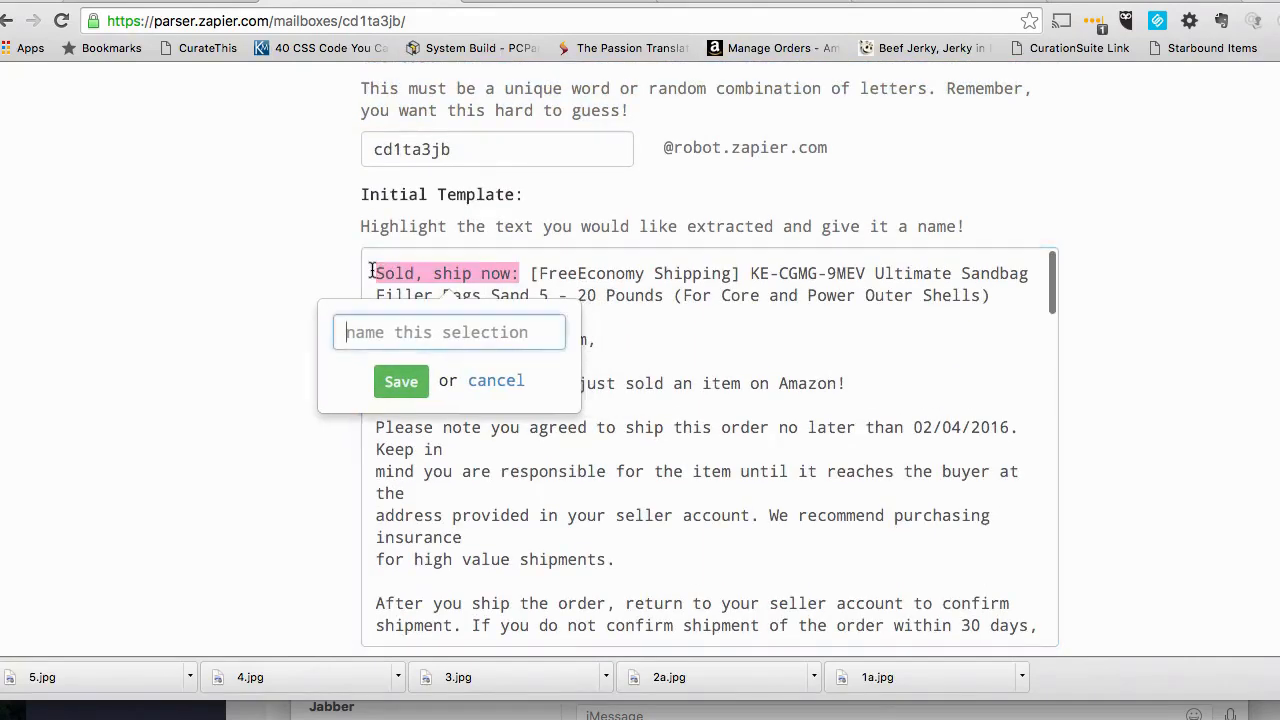
pyautogui.click(499, 379)
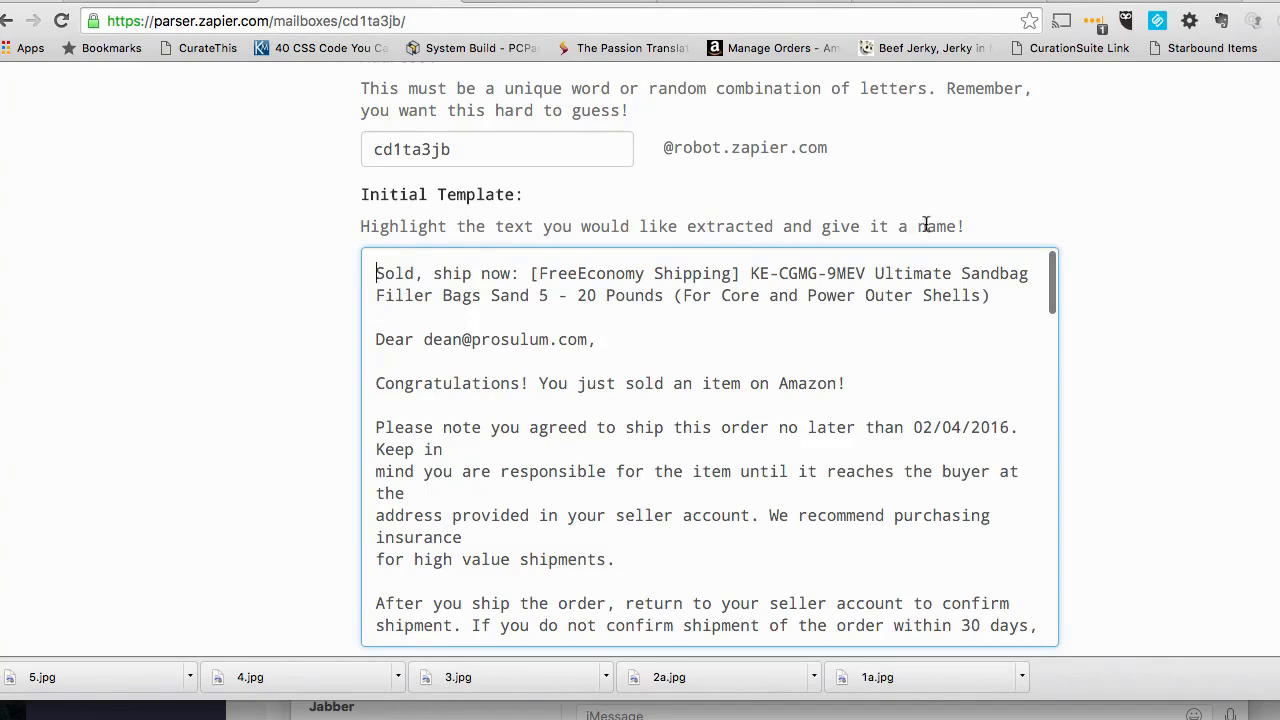
pyautogui.scroll(2, 449, 322)
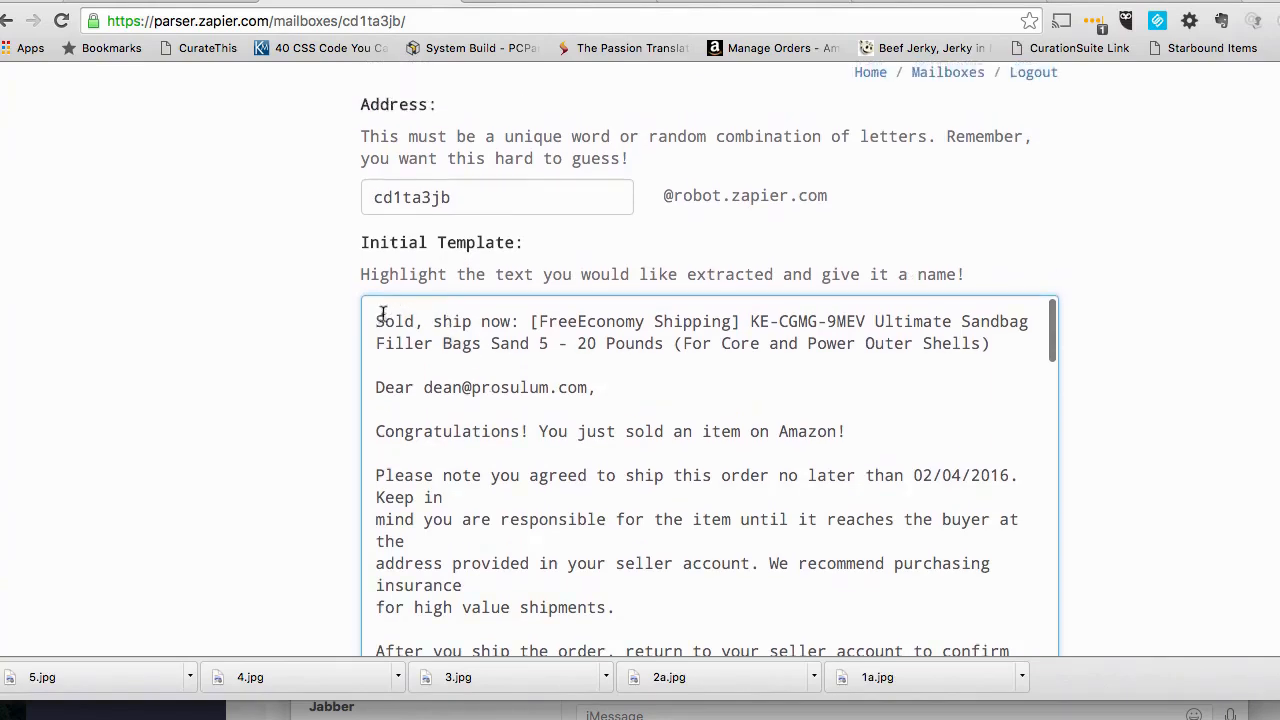
pyautogui.moveTo(378, 316); pyautogui.dragTo(477, 316)
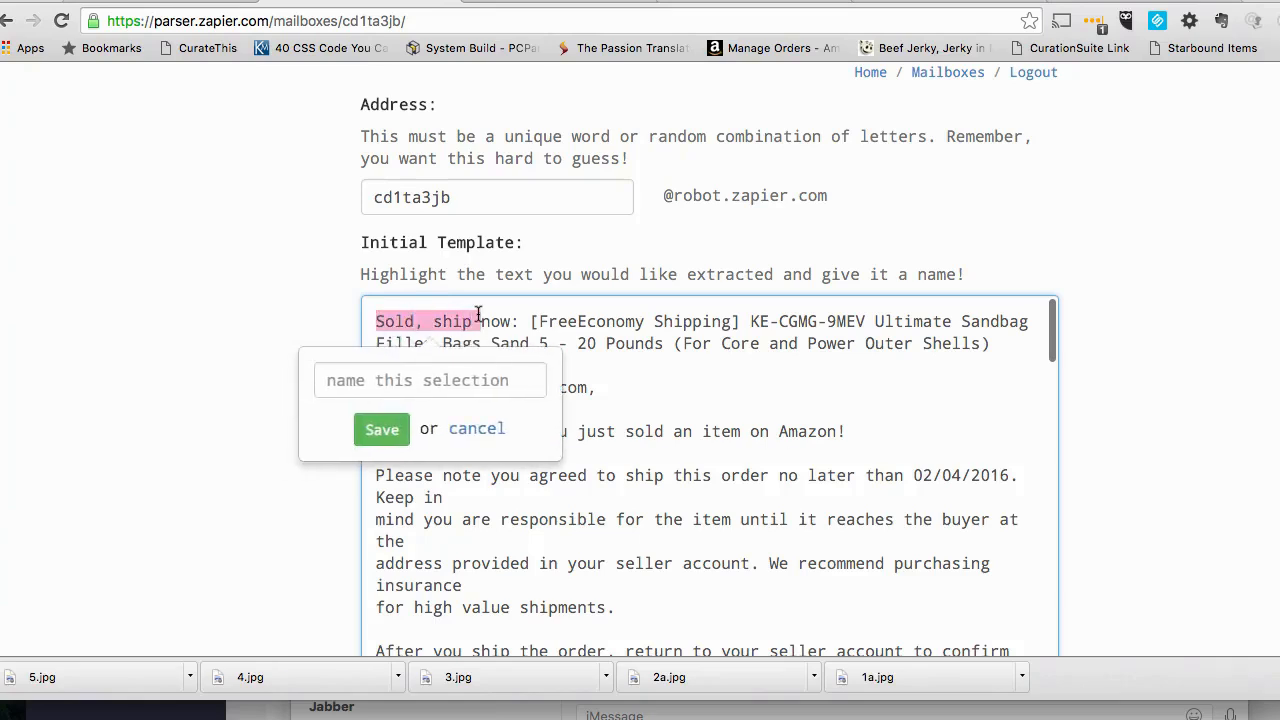
pyautogui.click(462, 427)
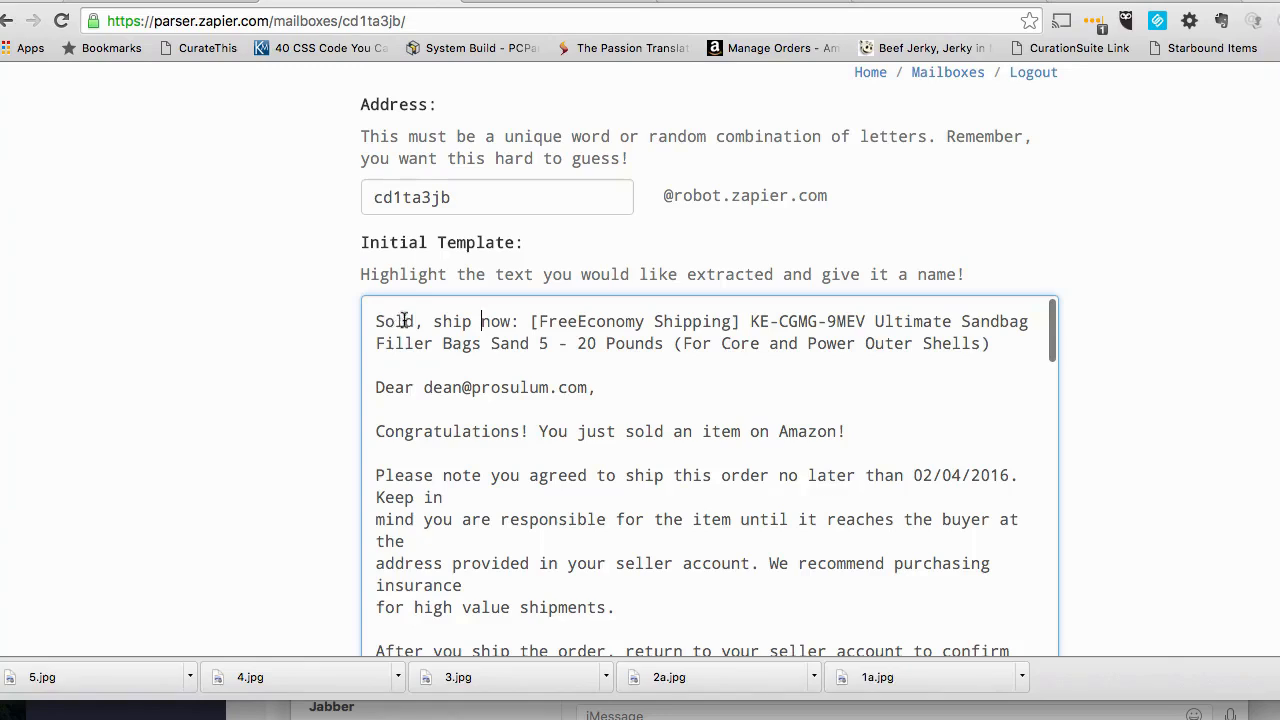
pyautogui.click(479, 321)
pyautogui.moveTo(877, 321); pyautogui.dragTo(997, 346)
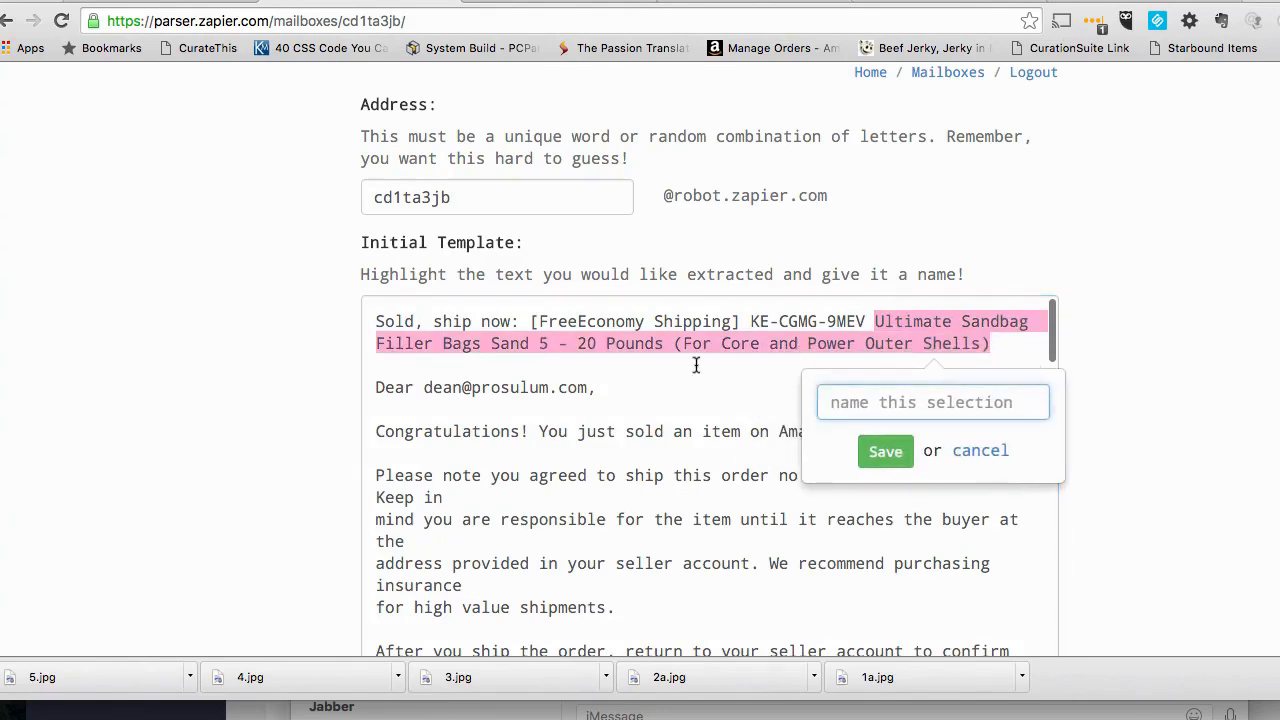
pyautogui.click(993, 457)
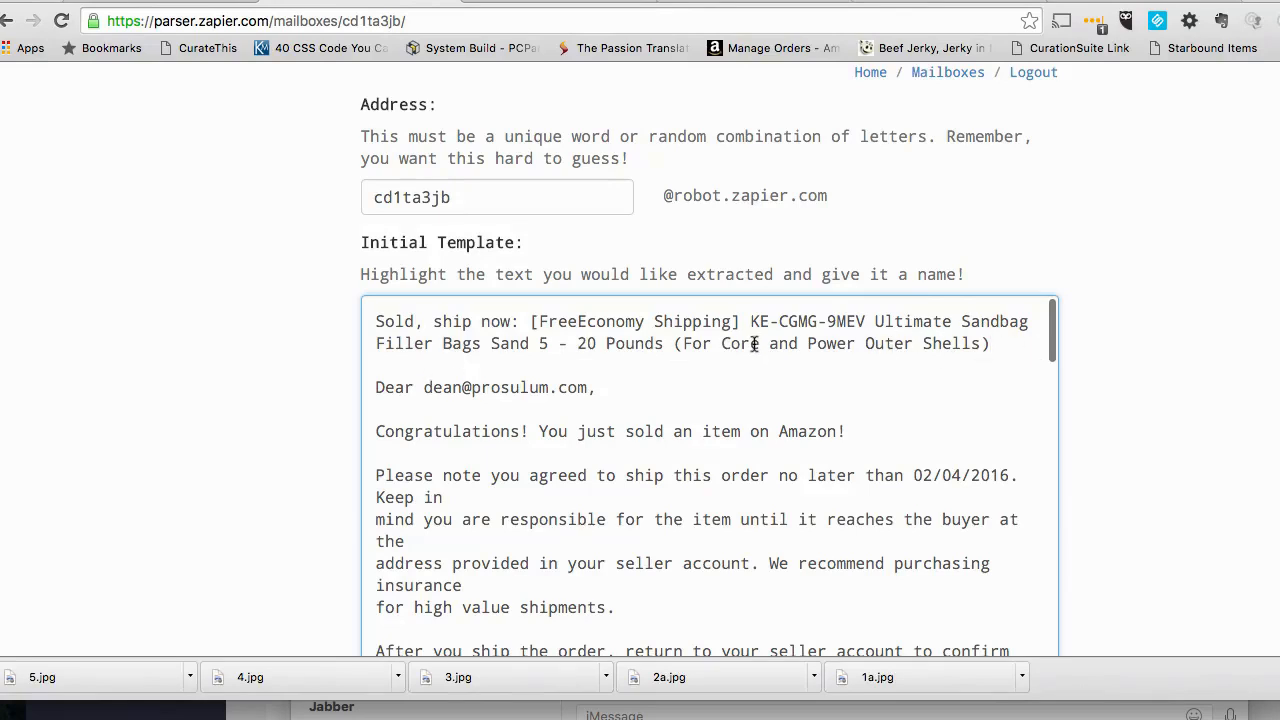
# - Read through the initial template's email text, examining the order details such as order ID, ship date, SKU, price and fees
pyautogui.scroll(-2, 755, 343)
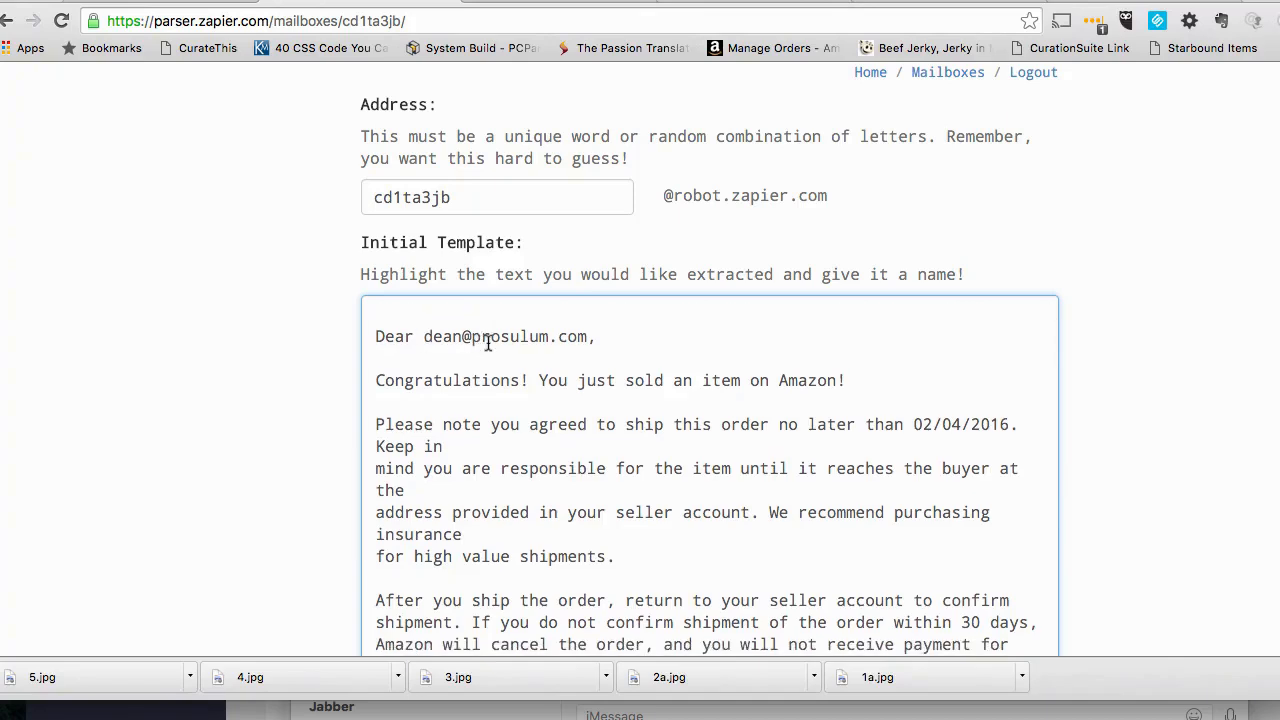
pyautogui.scroll(-2, 486, 343)
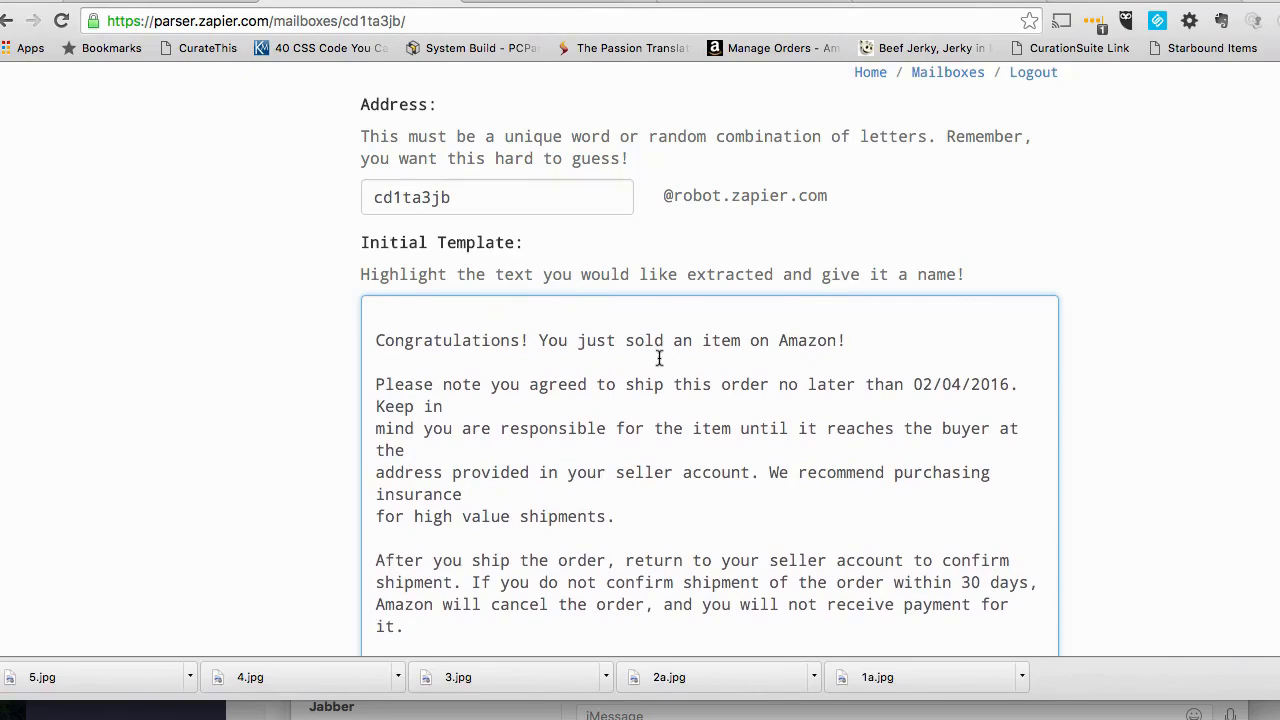
pyautogui.scroll(-5, 657, 356)
pyautogui.scroll(-5, 659, 358)
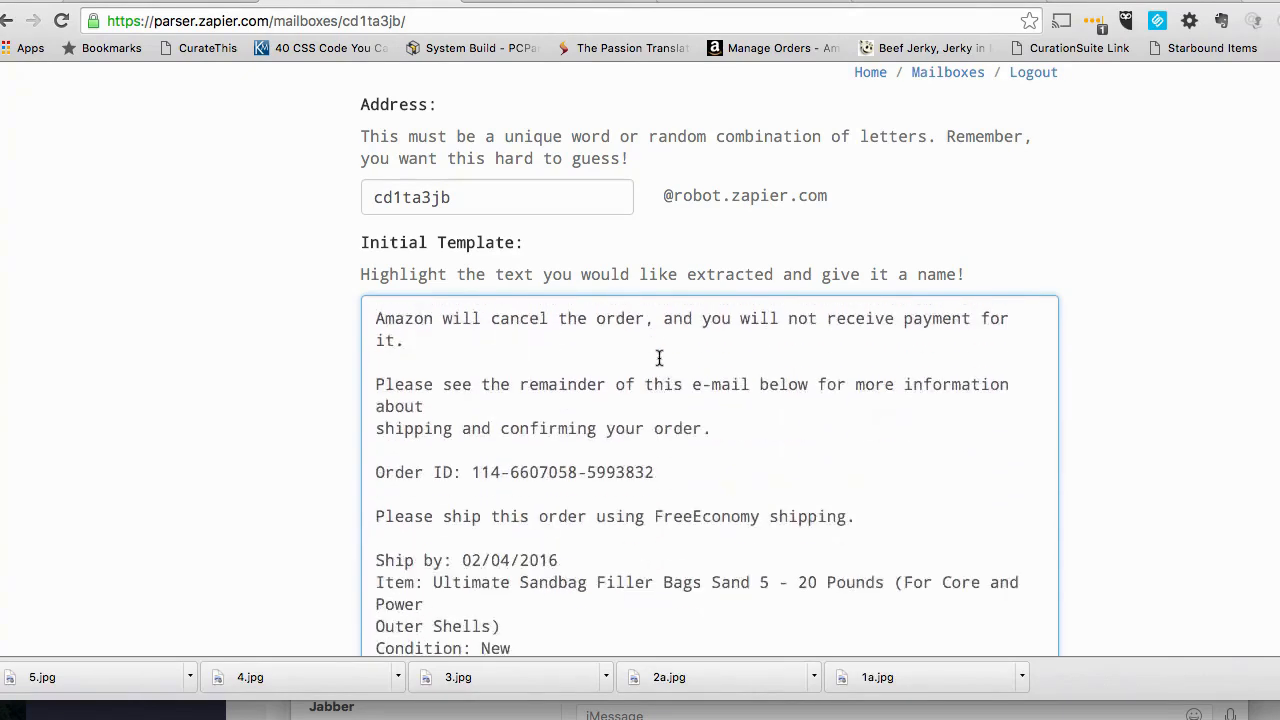
pyautogui.scroll(-5, 563, 430)
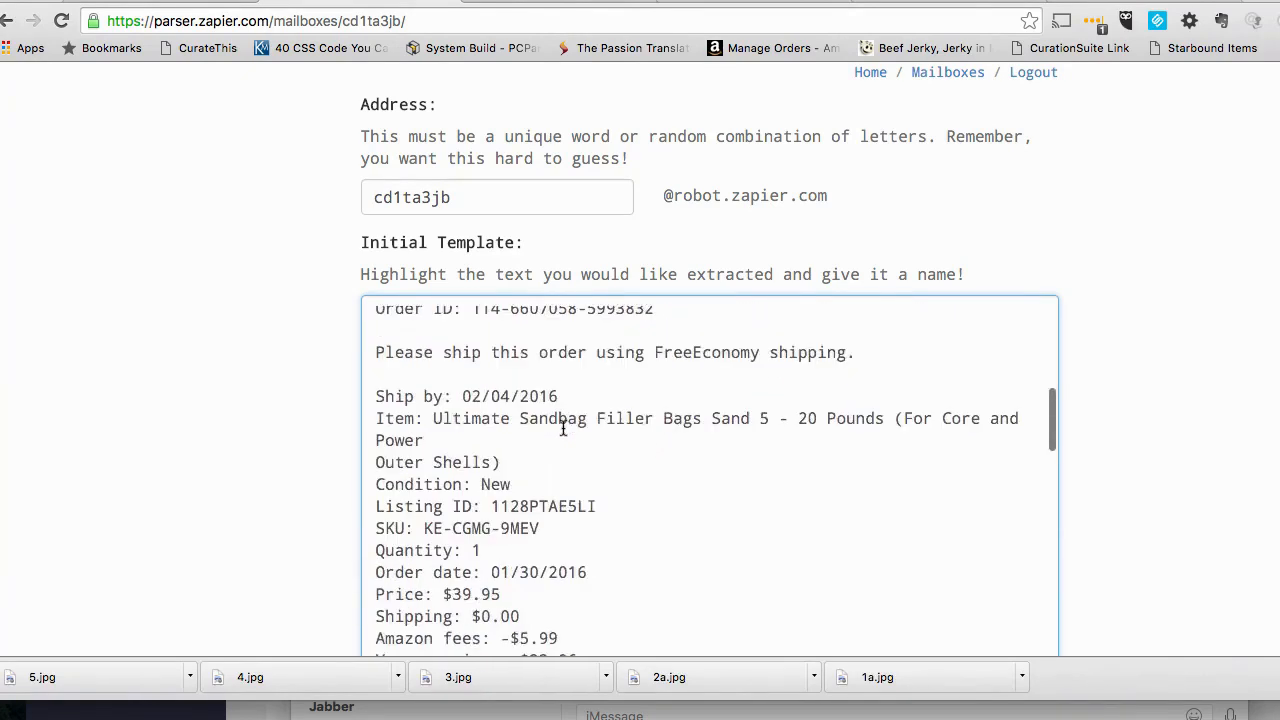
pyautogui.scroll(-2, 563, 428)
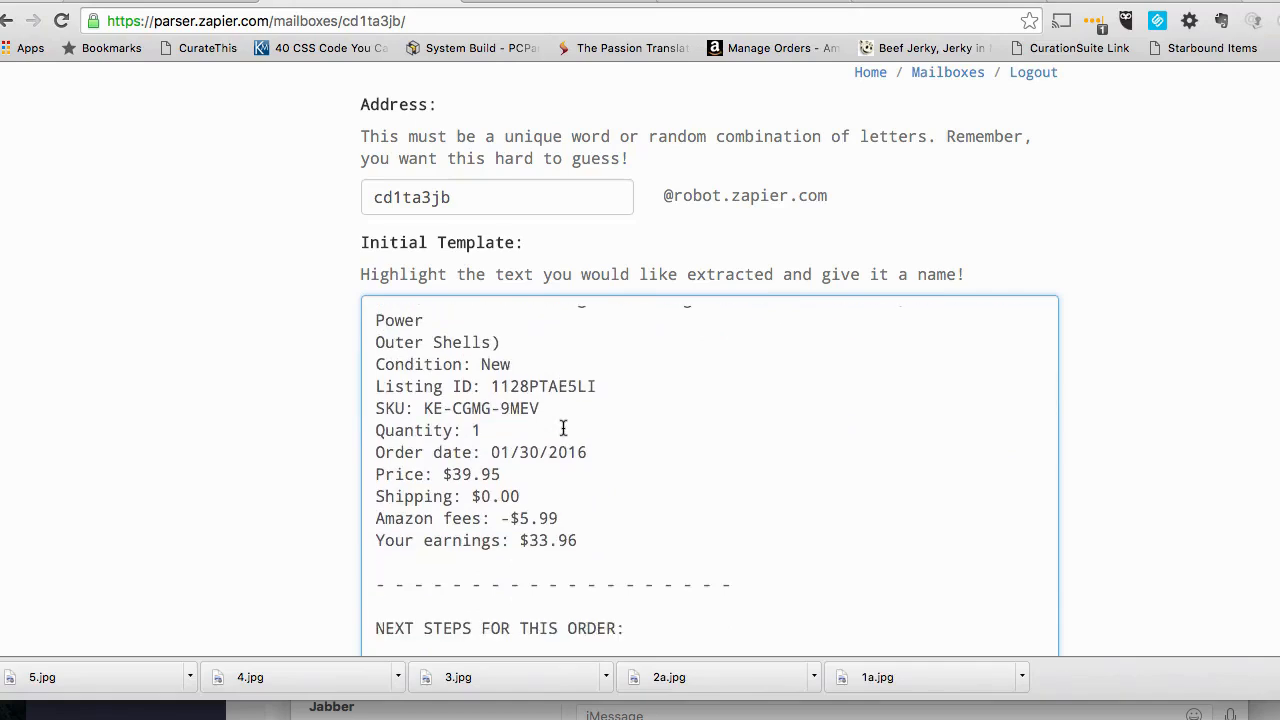
pyautogui.scroll(-3, 563, 428)
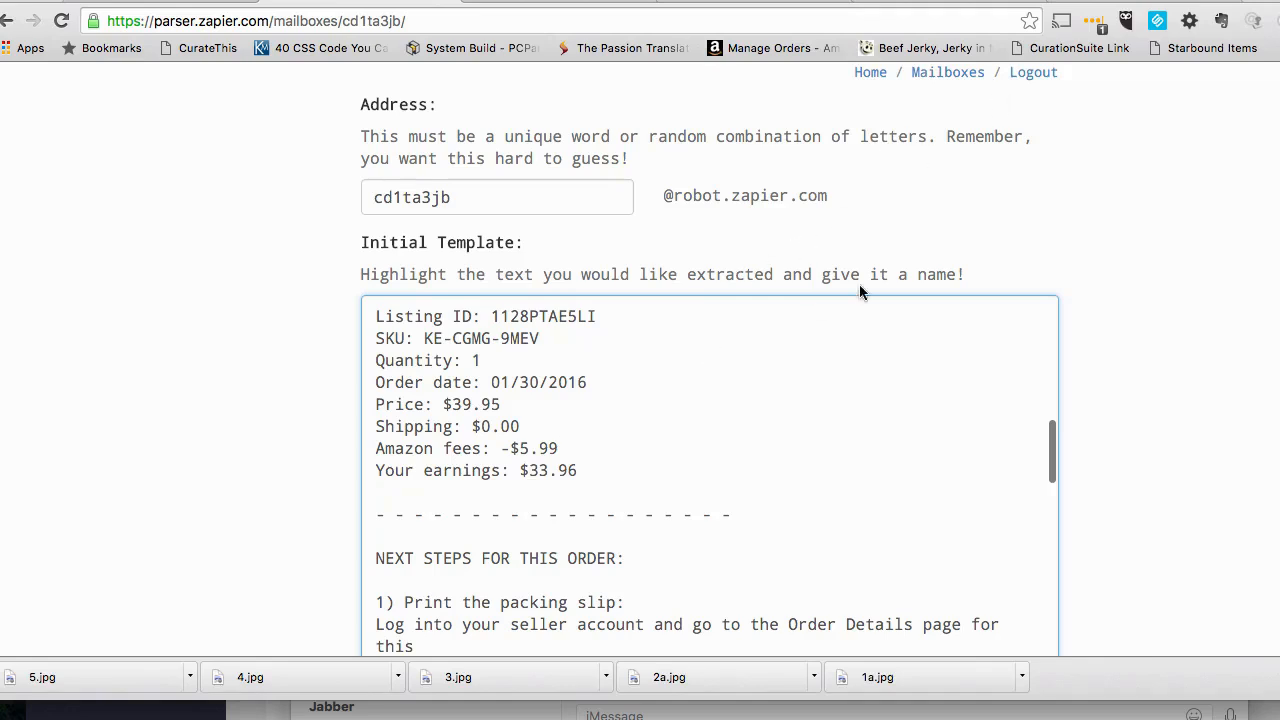
pyautogui.scroll(1, 814, 289)
pyautogui.scroll(5, 677, 388)
pyautogui.scroll(5, 677, 388)
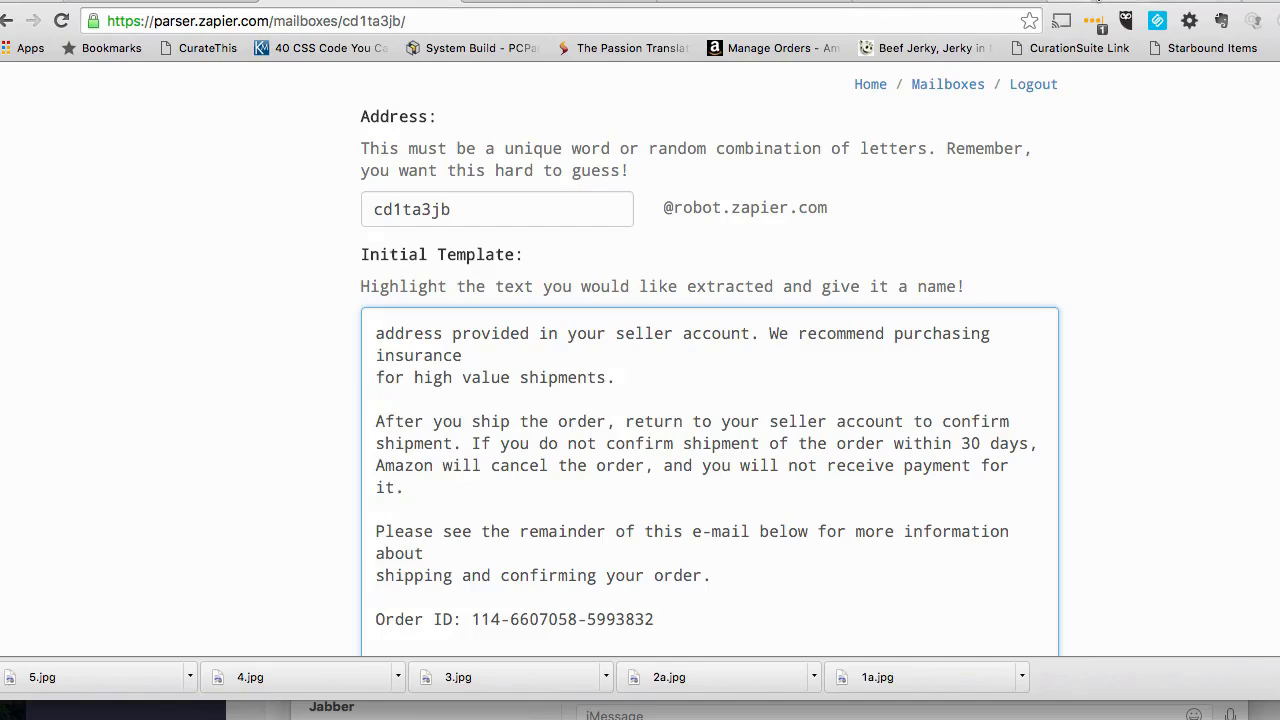
# - Switch to Google Drive, create a new Google Sheets spreadsheet and name it "Dropship Sales Tracking and Profit"
pyautogui.click(1097, 2)
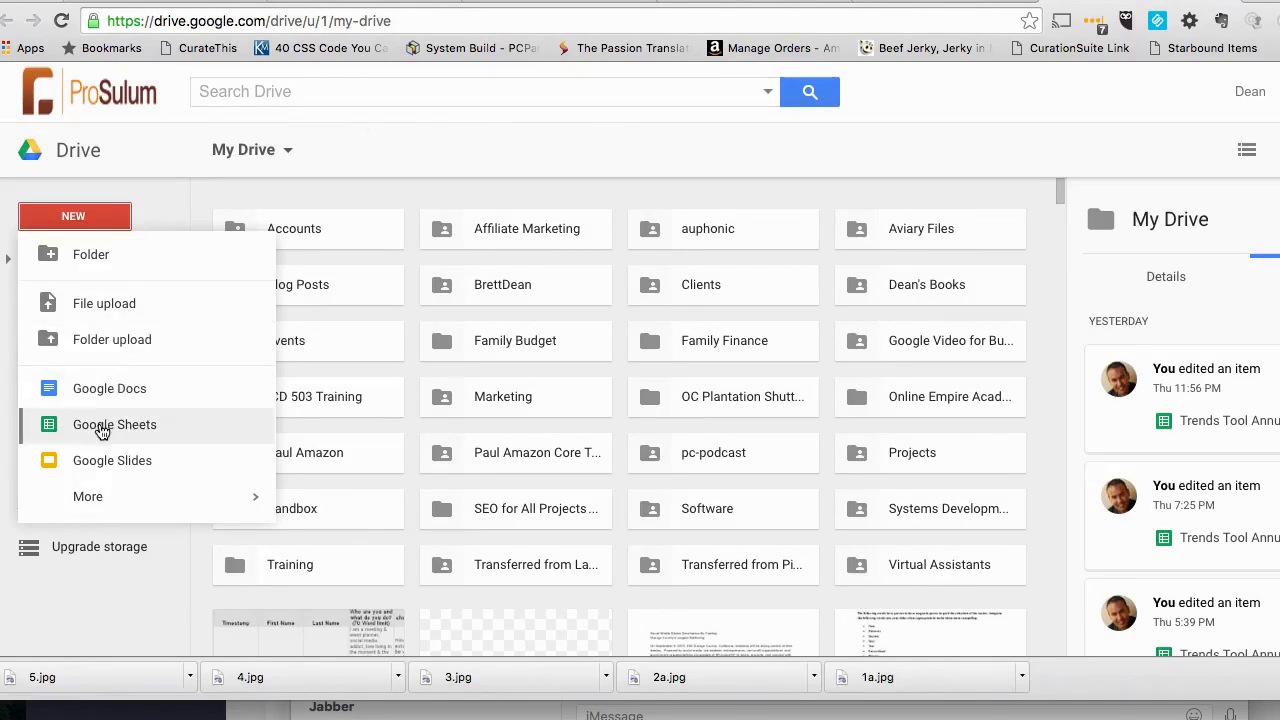
pyautogui.click(101, 428)
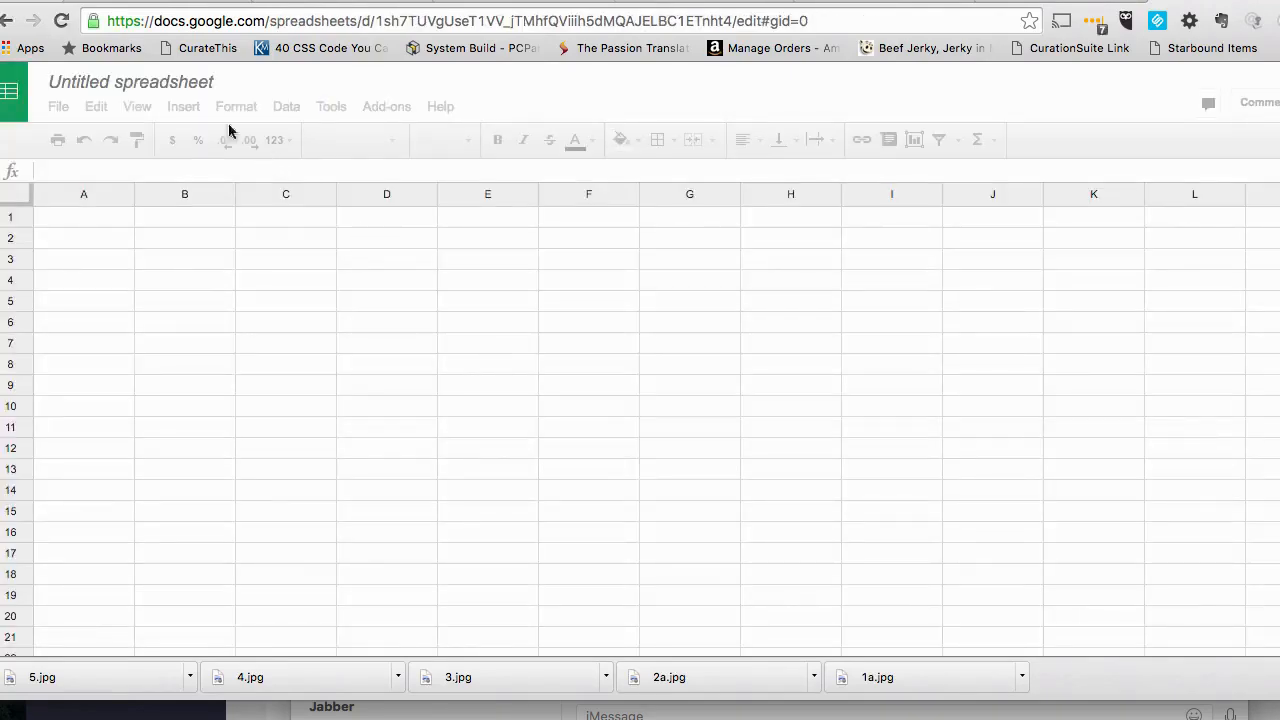
pyautogui.click(176, 86)
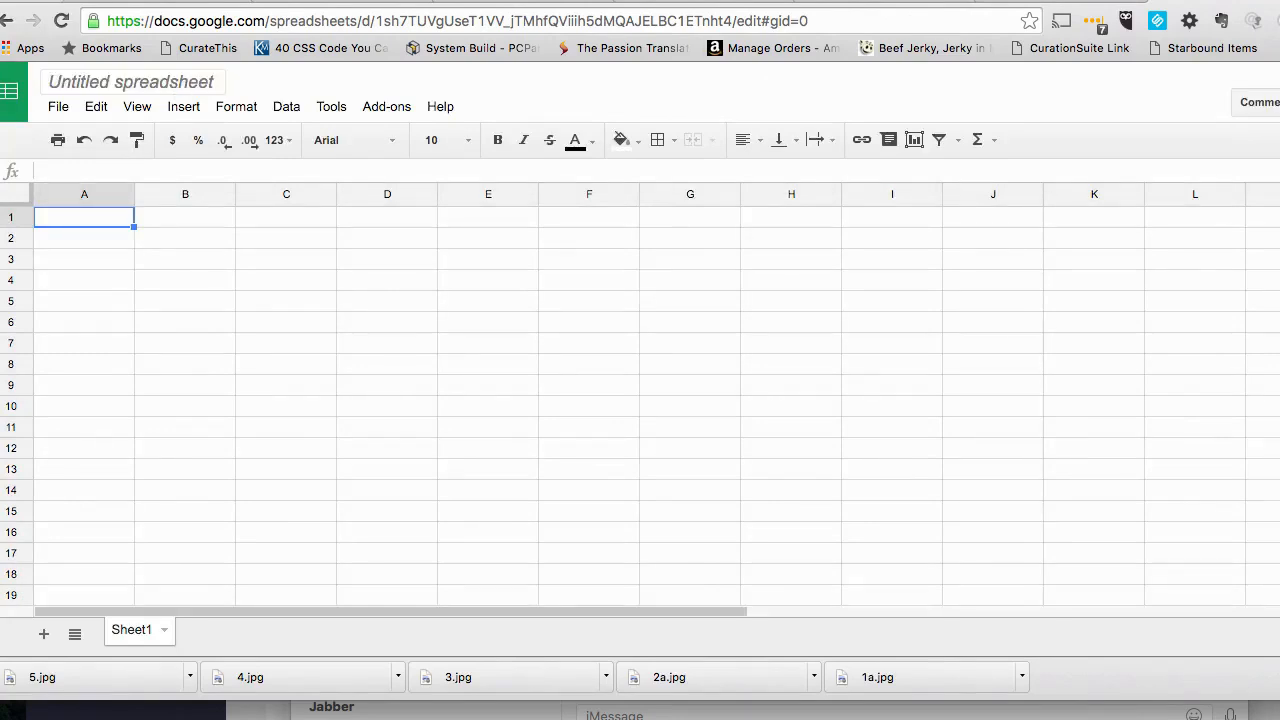
pyautogui.click(152, 81)
pyautogui.write('Dr')
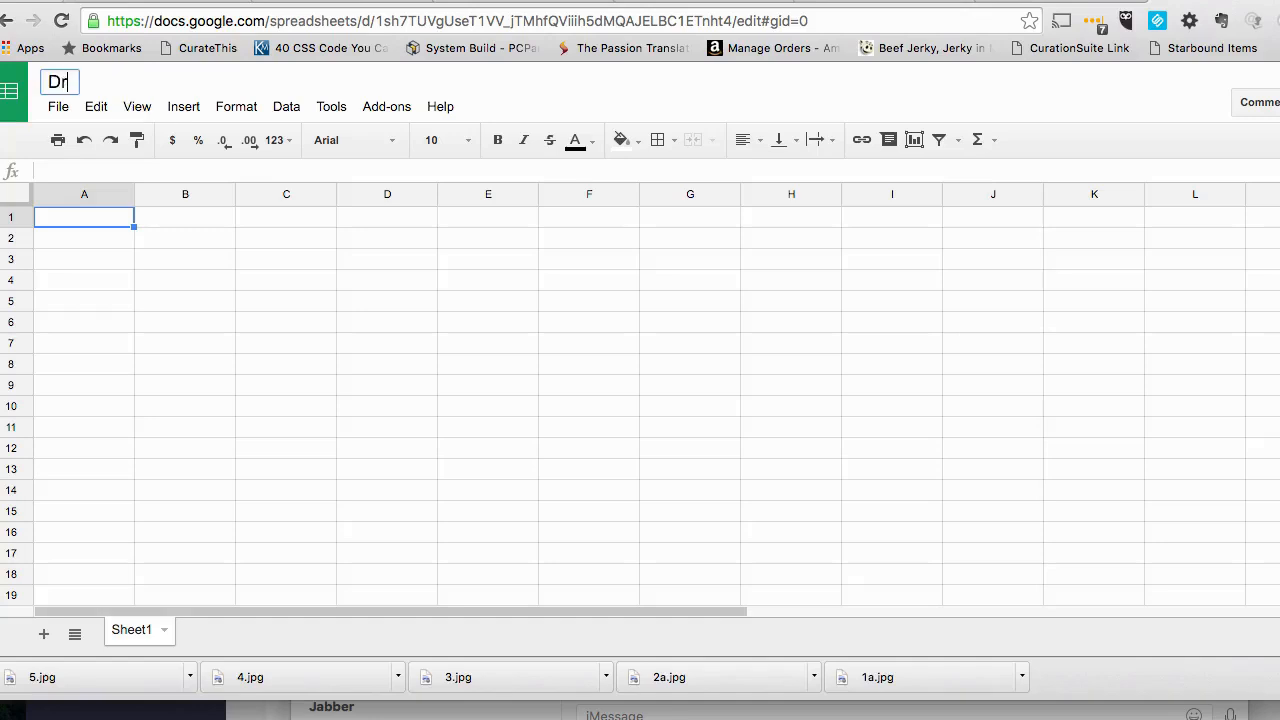
pyautogui.write('opship Sales ')
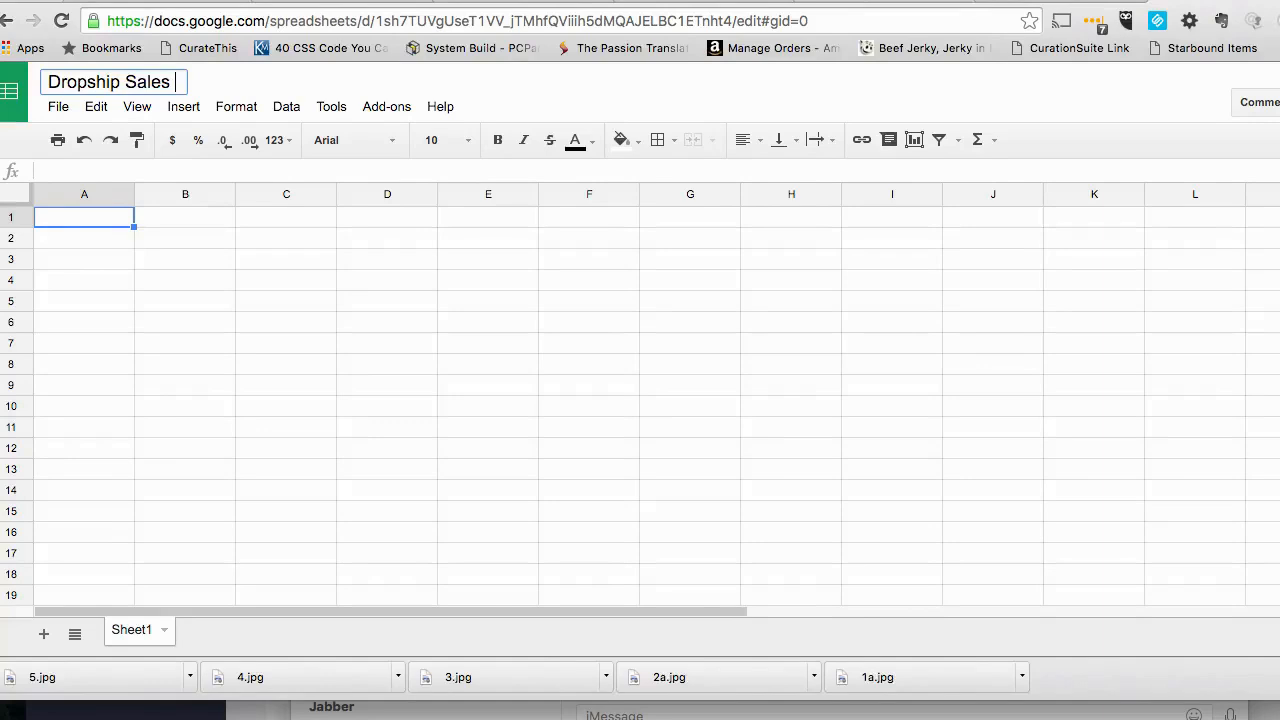
pyautogui.write('Tracking an')
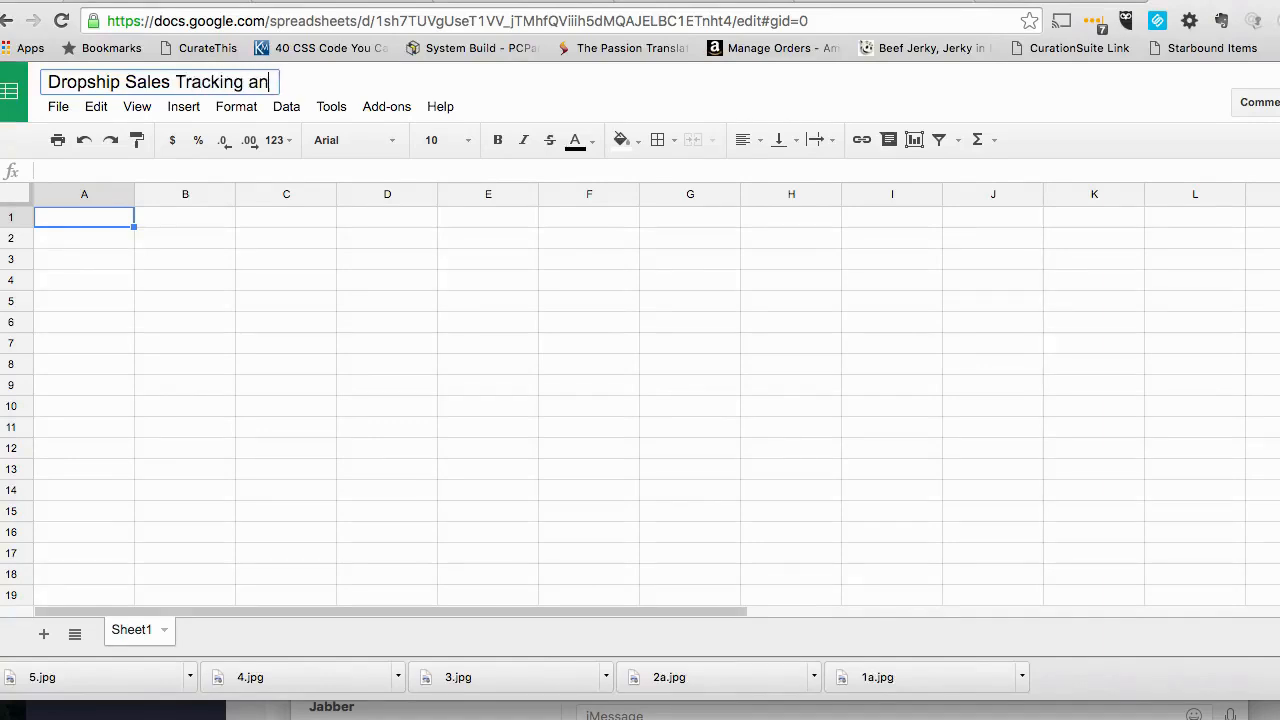
pyautogui.write('d Profit')
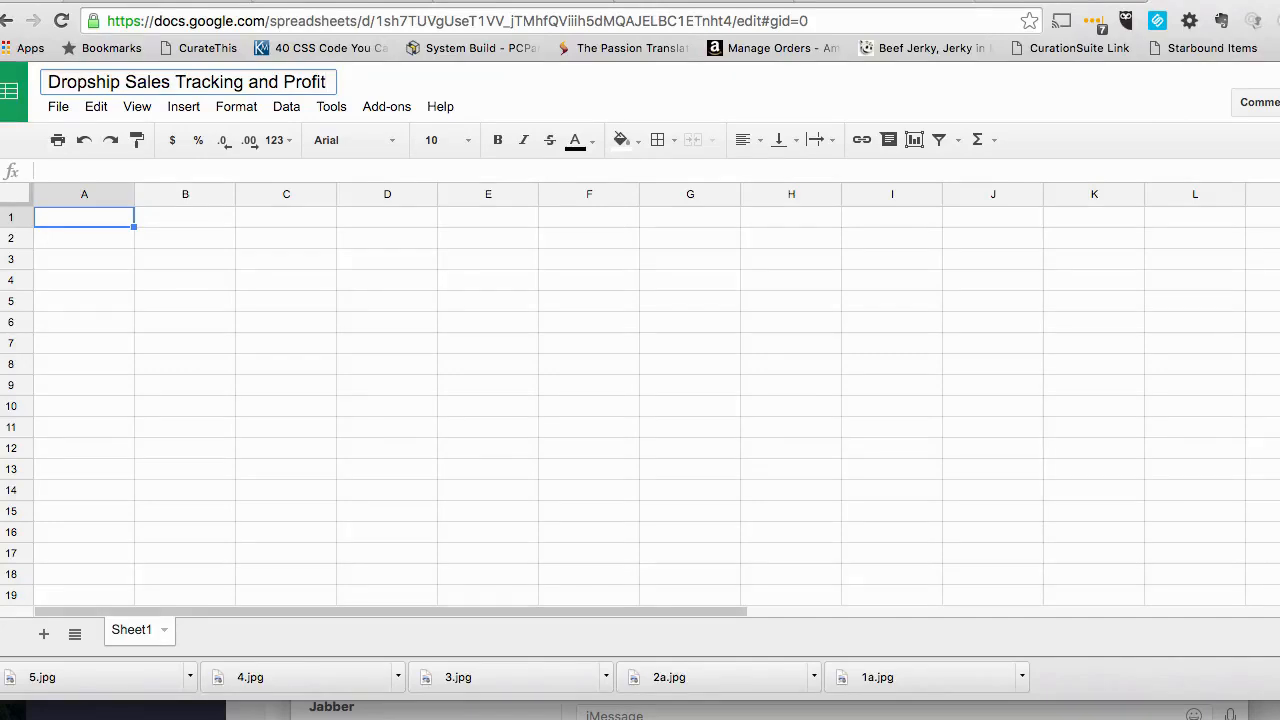
pyautogui.press('Return')
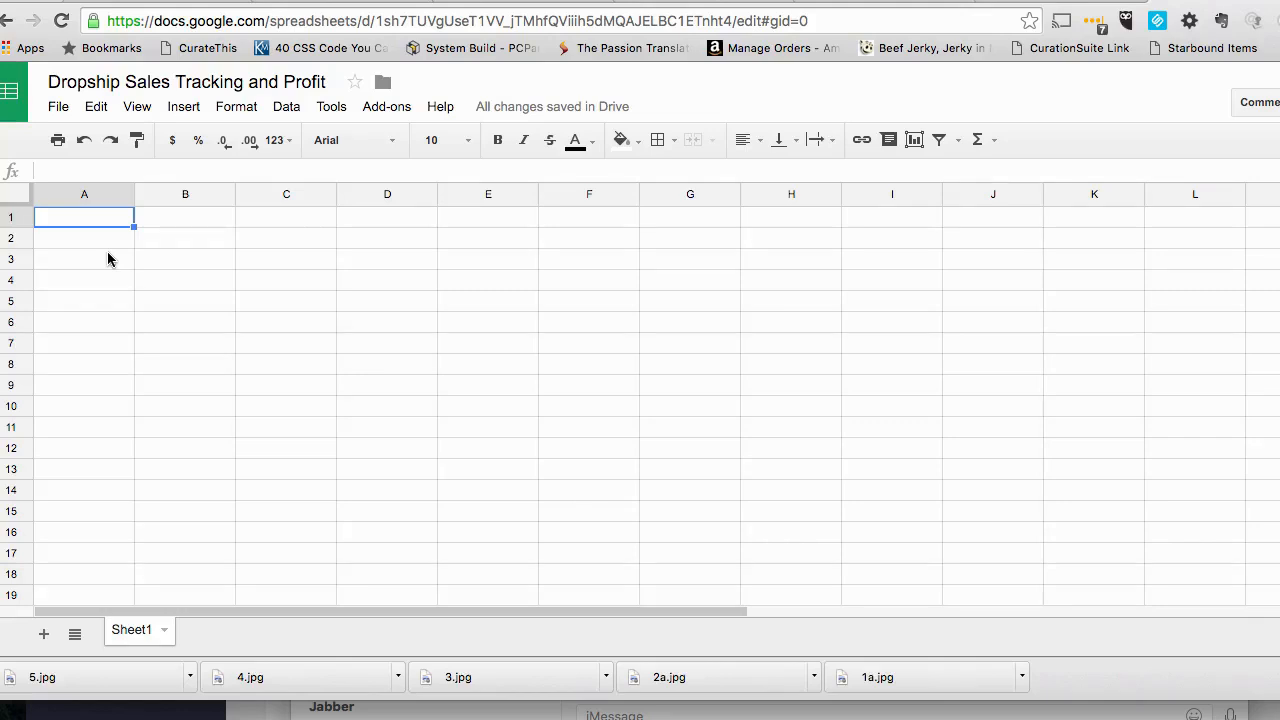
# - Enter the column headers "Order Date" in A1 and "Ship Date" in B1
pyautogui.write('D')
pyautogui.press('BackSpace')
pyautogui.write('Order Date')
pyautogui.click(211, 224)
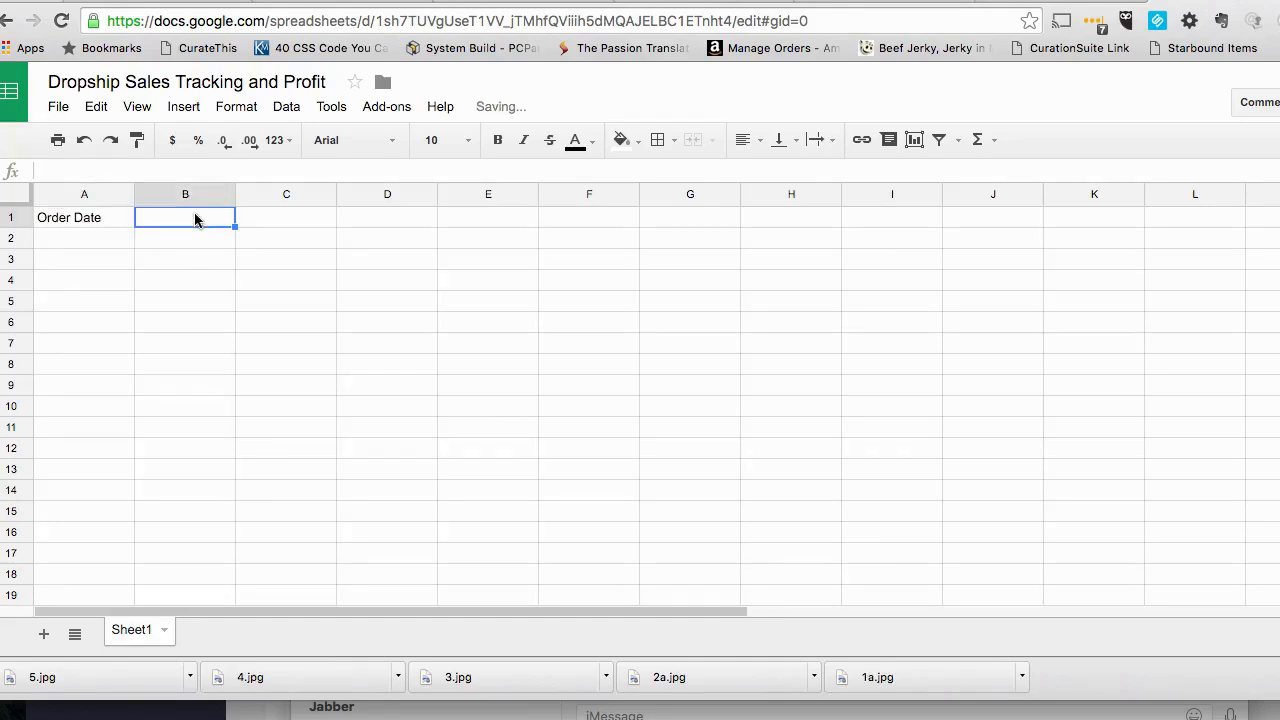
pyautogui.write('Sh')
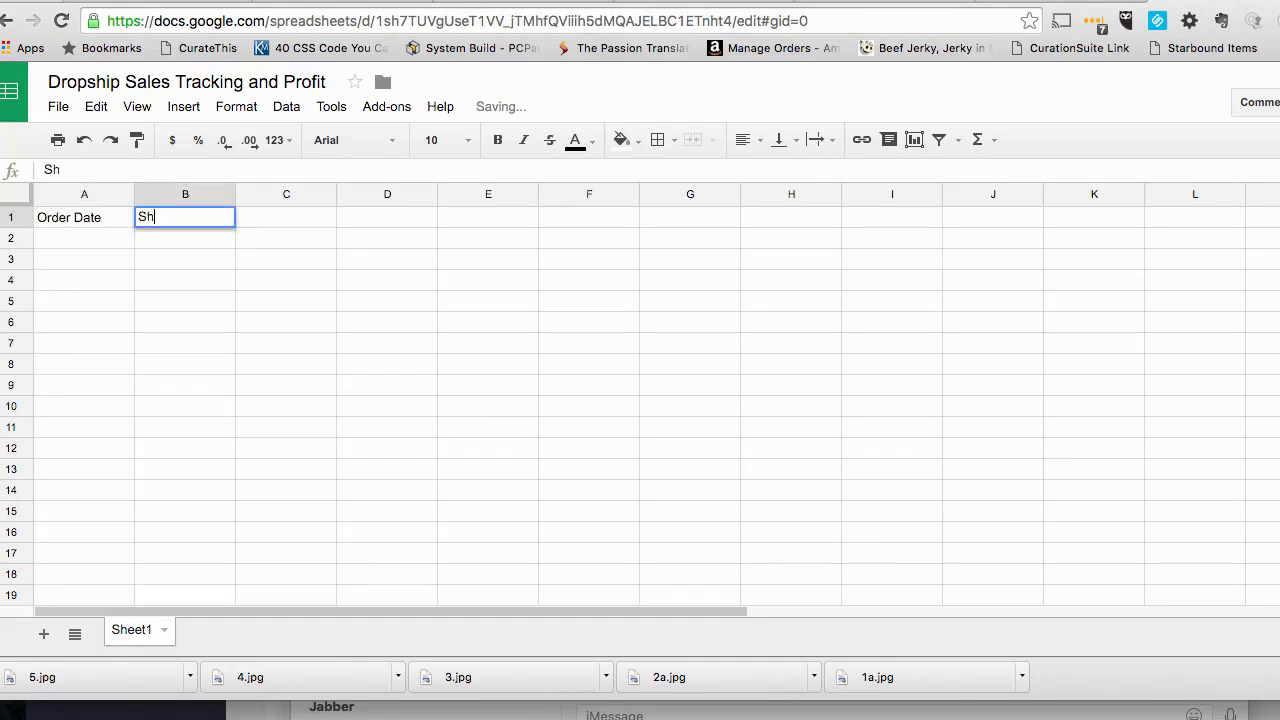
pyautogui.write('ip Date')
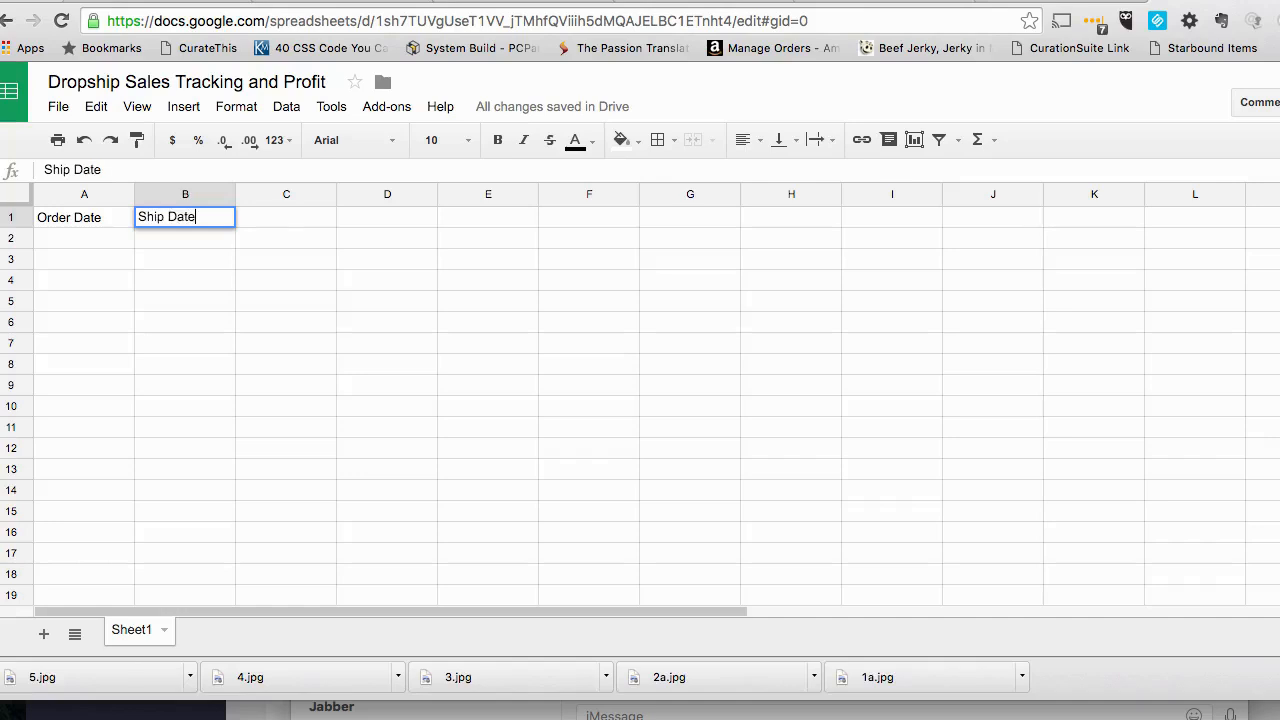
# - Enter the column header "Merchant SKU" in C1
pyautogui.click(302, 221)
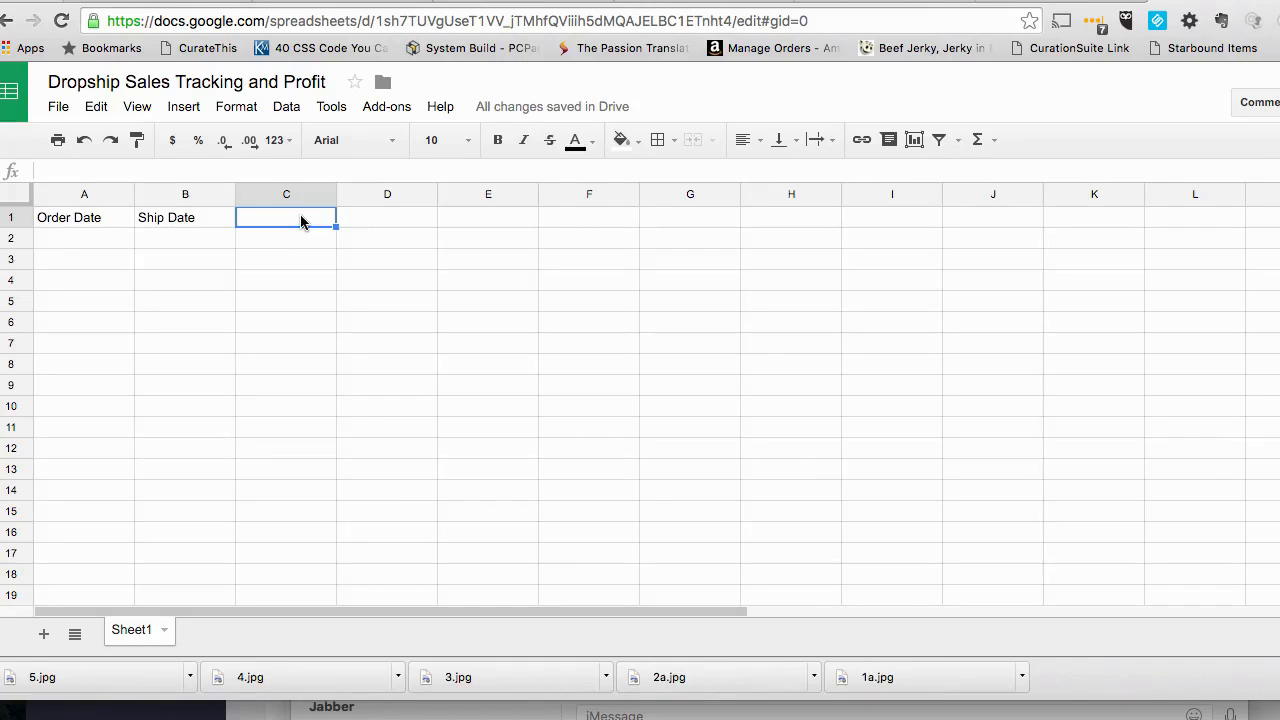
pyautogui.write('Pro')
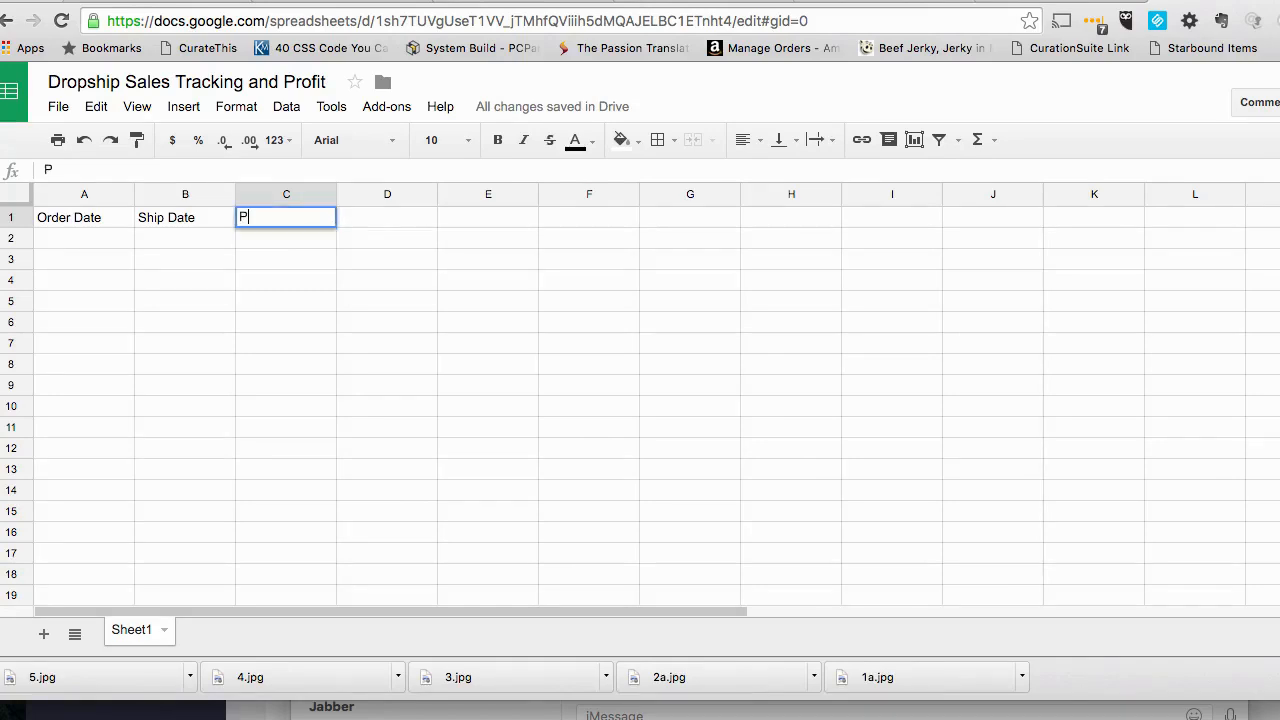
pyautogui.press('BackSpace')
pyautogui.press('BackSpace')
pyautogui.press('BackSpace')
pyautogui.write('Merchant SKU')
# - Enter the column headers "Order ID" in D1 and "Product Description" in E1
pyautogui.click(372, 222)
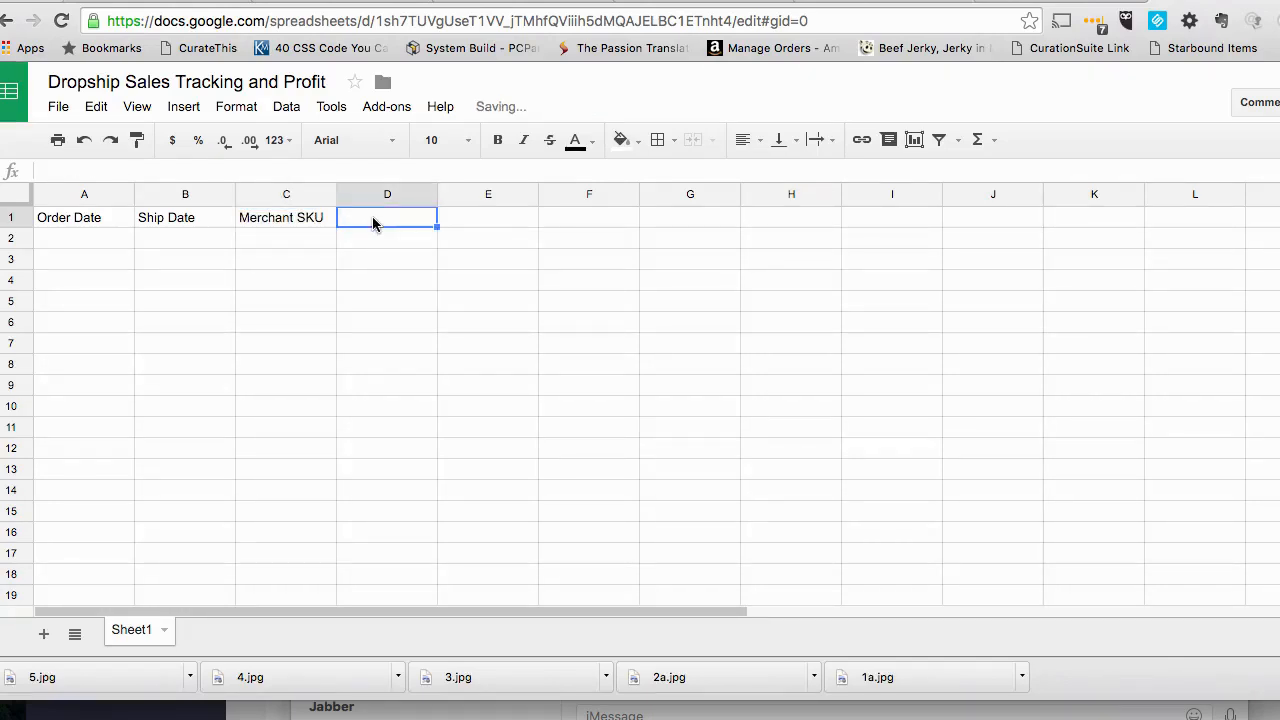
pyautogui.write('Order ')
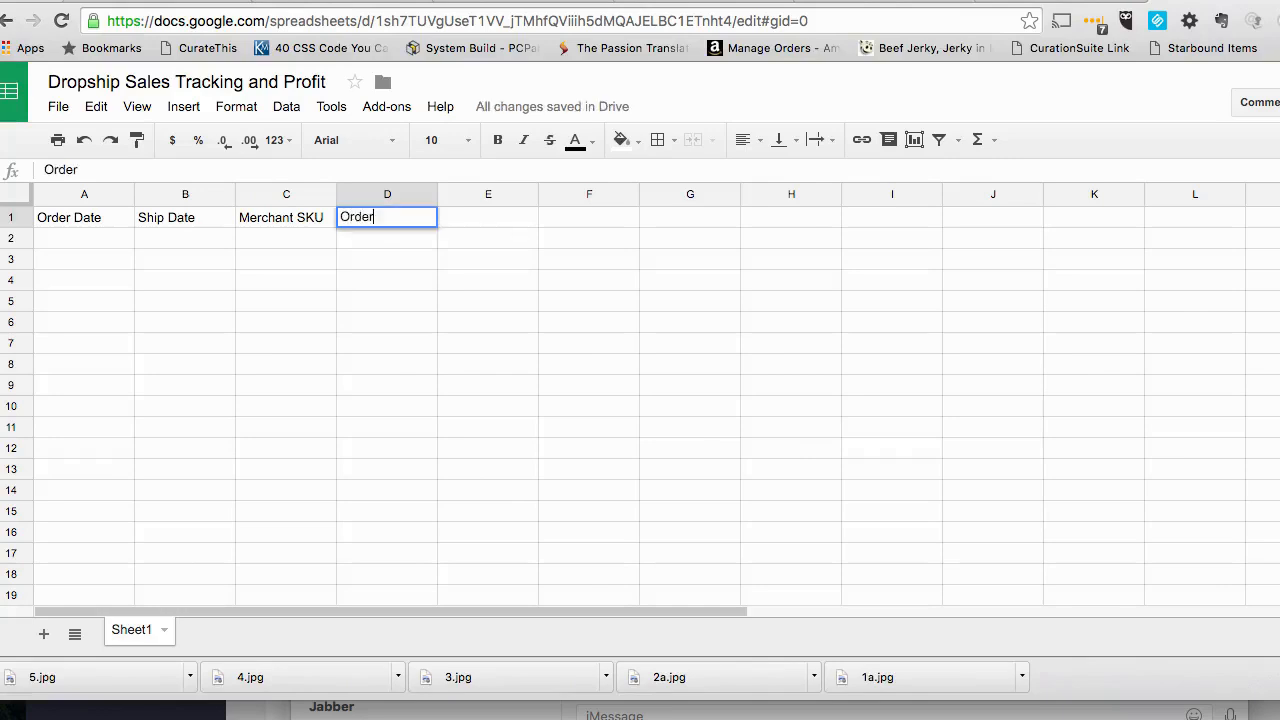
pyautogui.write('ID')
pyautogui.press('Tab')
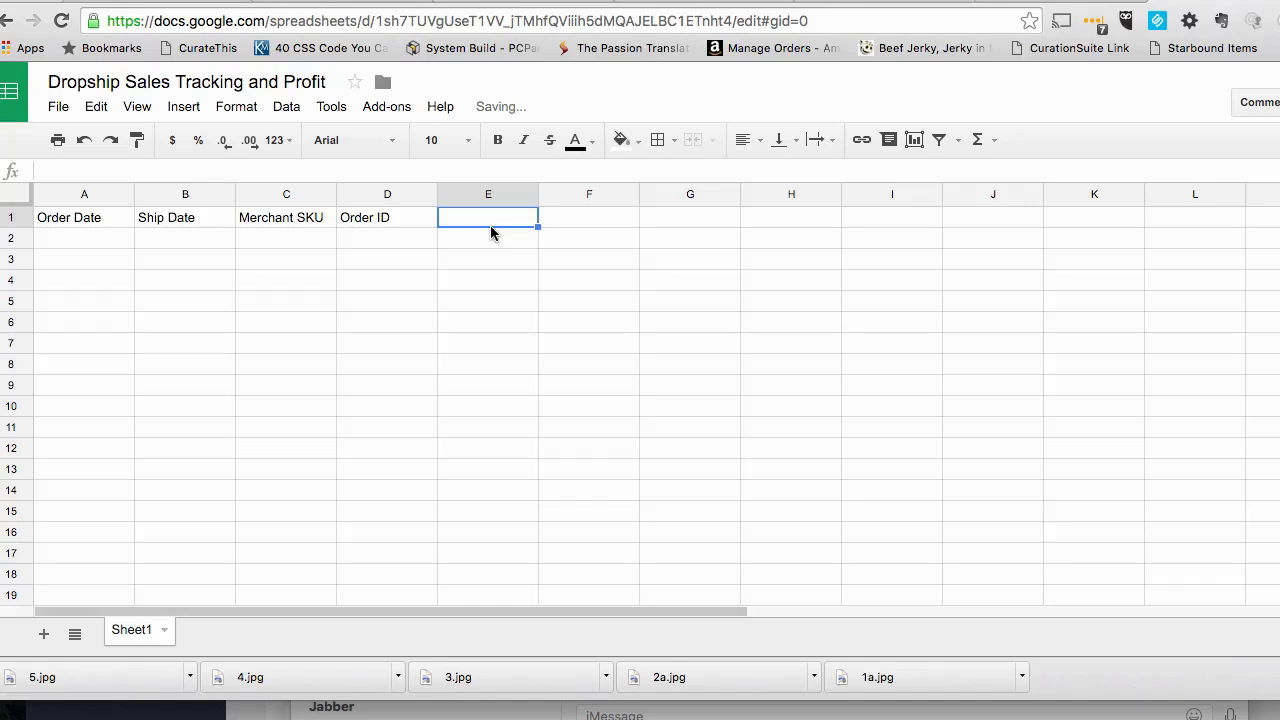
pyautogui.write('Product Descrip')
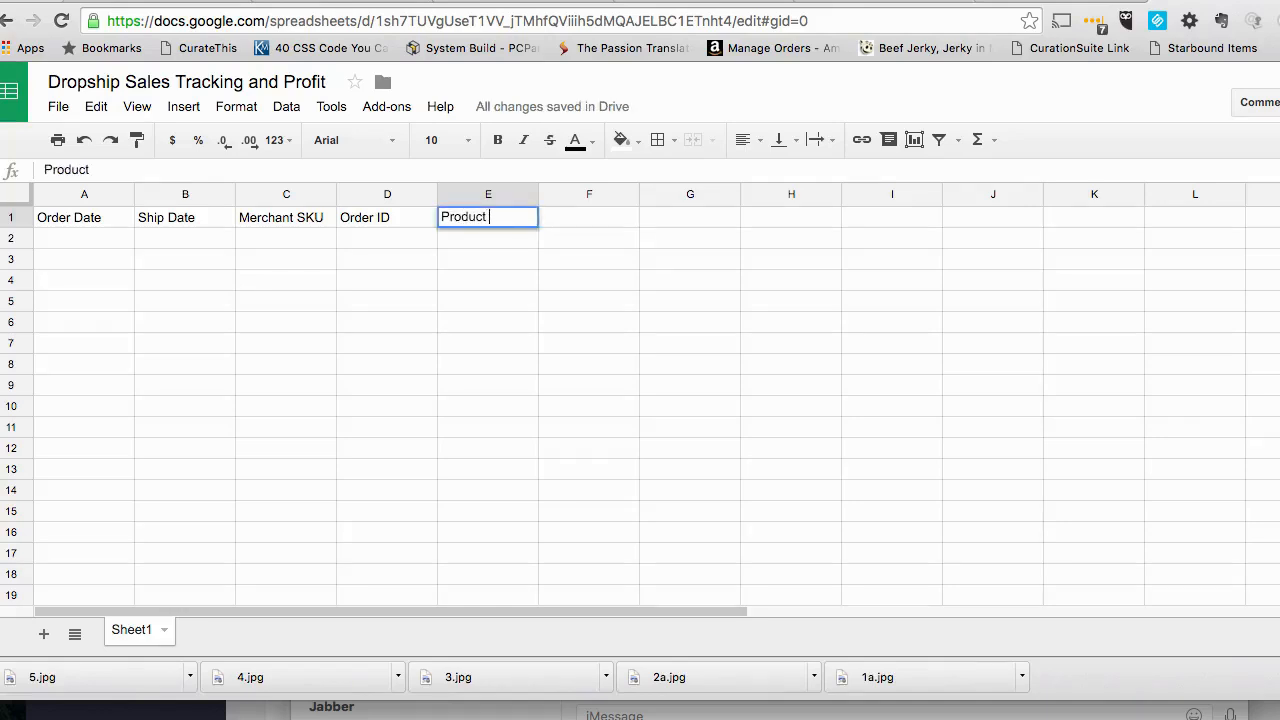
pyautogui.write('tion')
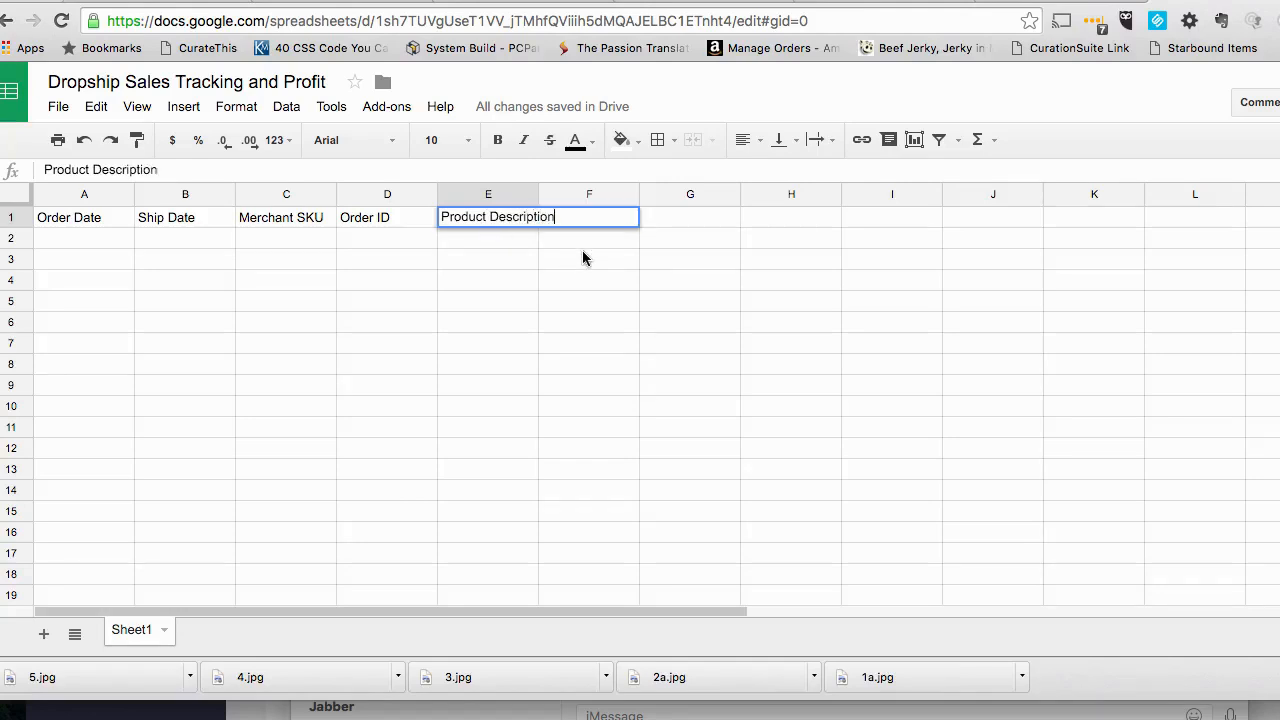
# - Enter the column header "Quantity" in F1 and widen column E to fit its Product Description header
pyautogui.click(583, 259)
pyautogui.click(575, 219)
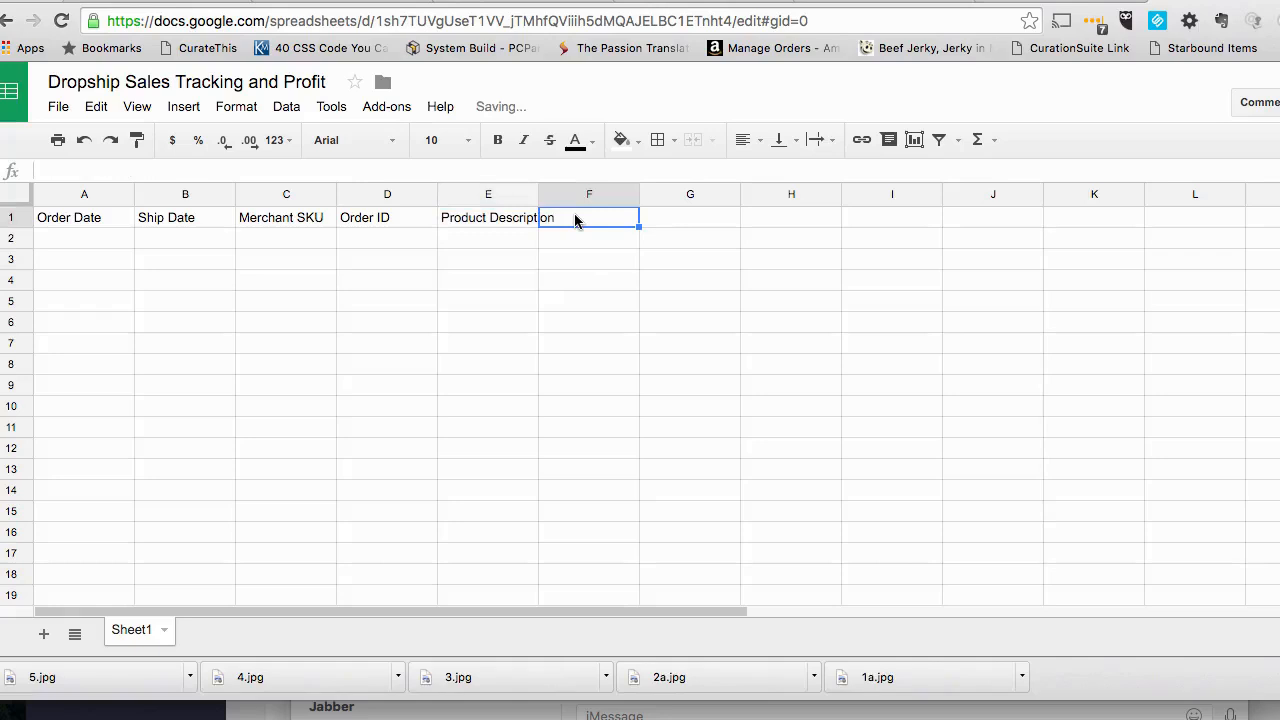
pyautogui.write('Q')
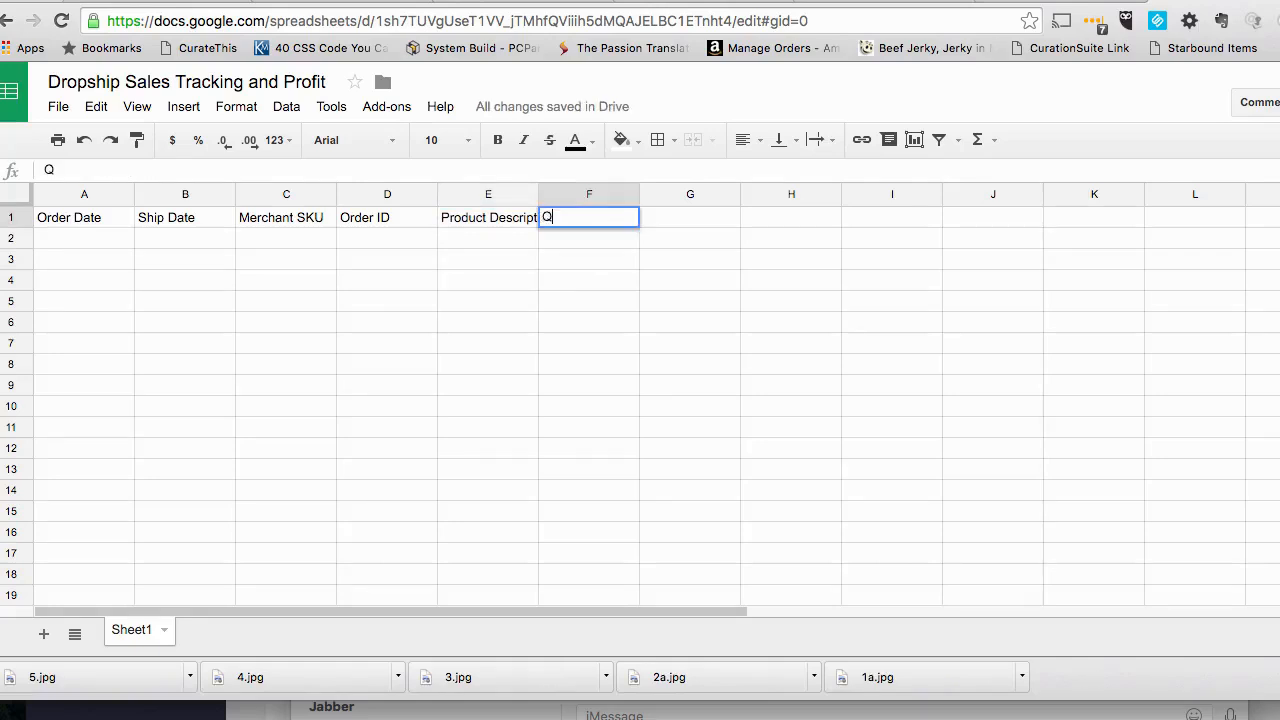
pyautogui.write('uantity')
pyautogui.click(570, 244)
pyautogui.moveTo(538, 195); pyautogui.dragTo(570, 195)
# - Enter the column headers "Sale Price" in G1 and "Amazon Fee" in H1
pyautogui.click(703, 221)
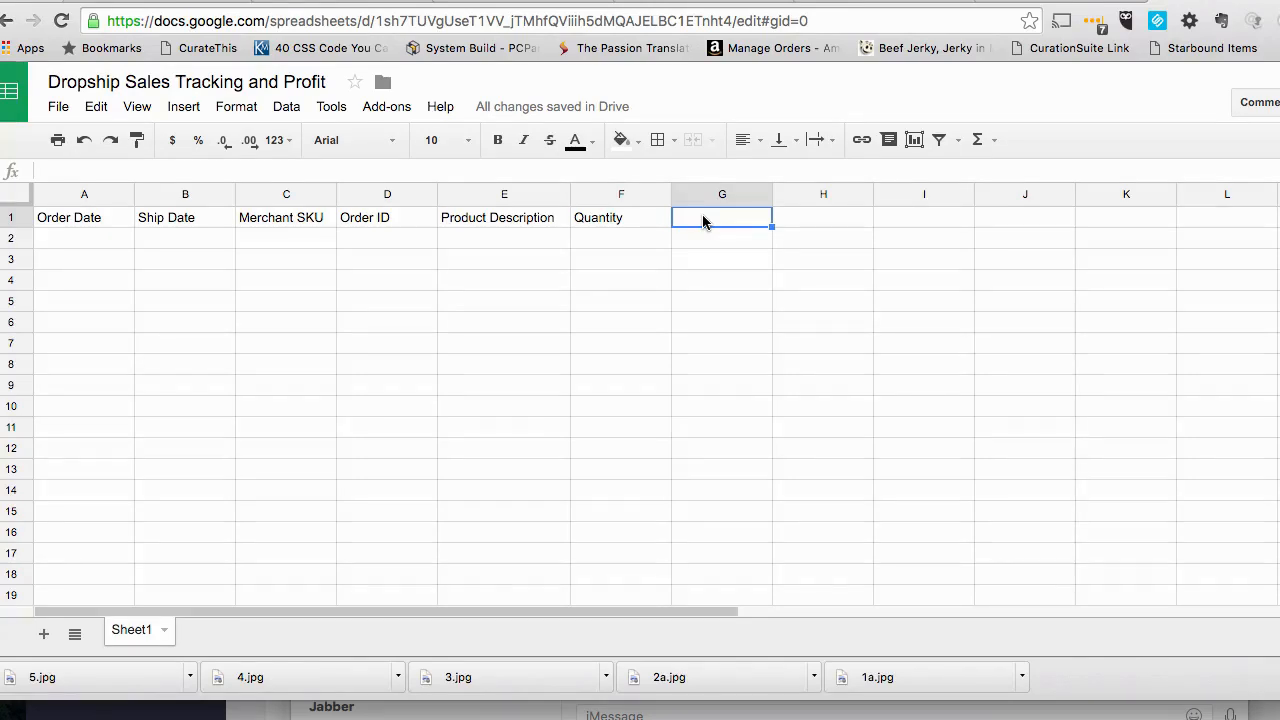
pyautogui.write('Sale Price')
pyautogui.click(841, 222)
pyautogui.write('Amazon Fee')
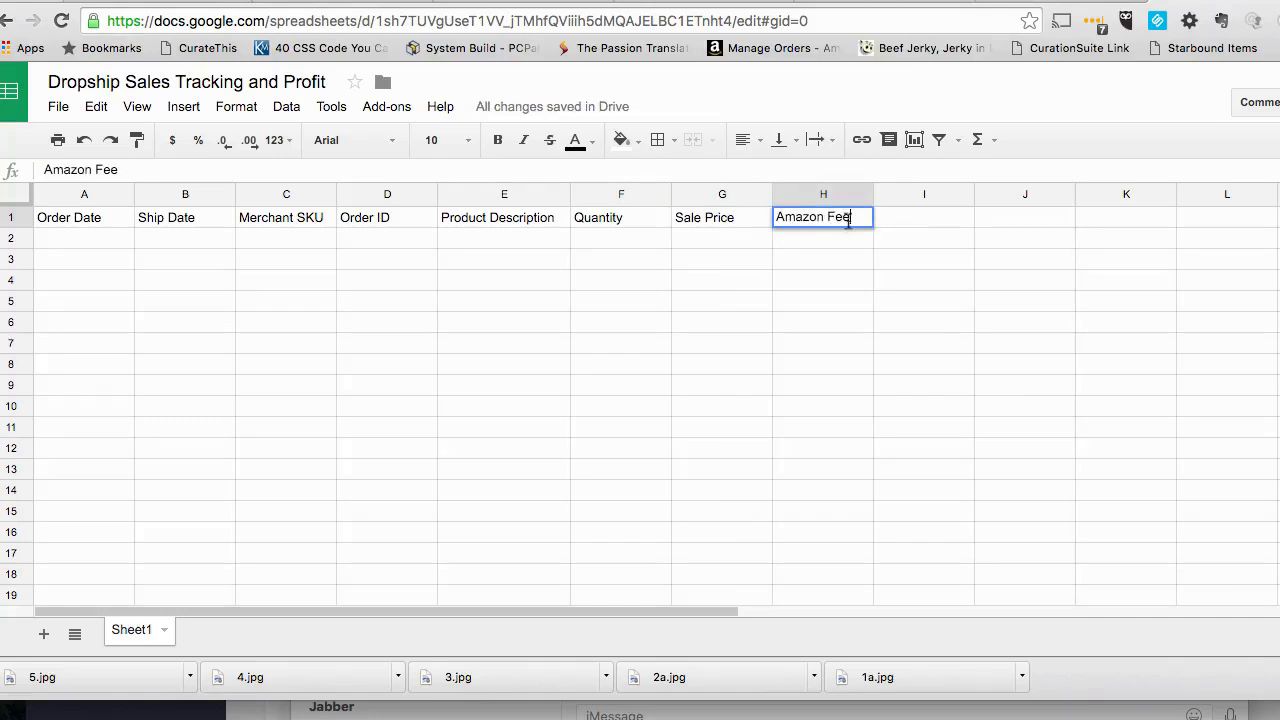
# - Enter the column header "Shipping Cost" in I1 and select the adjacent cell J1
pyautogui.click(936, 226)
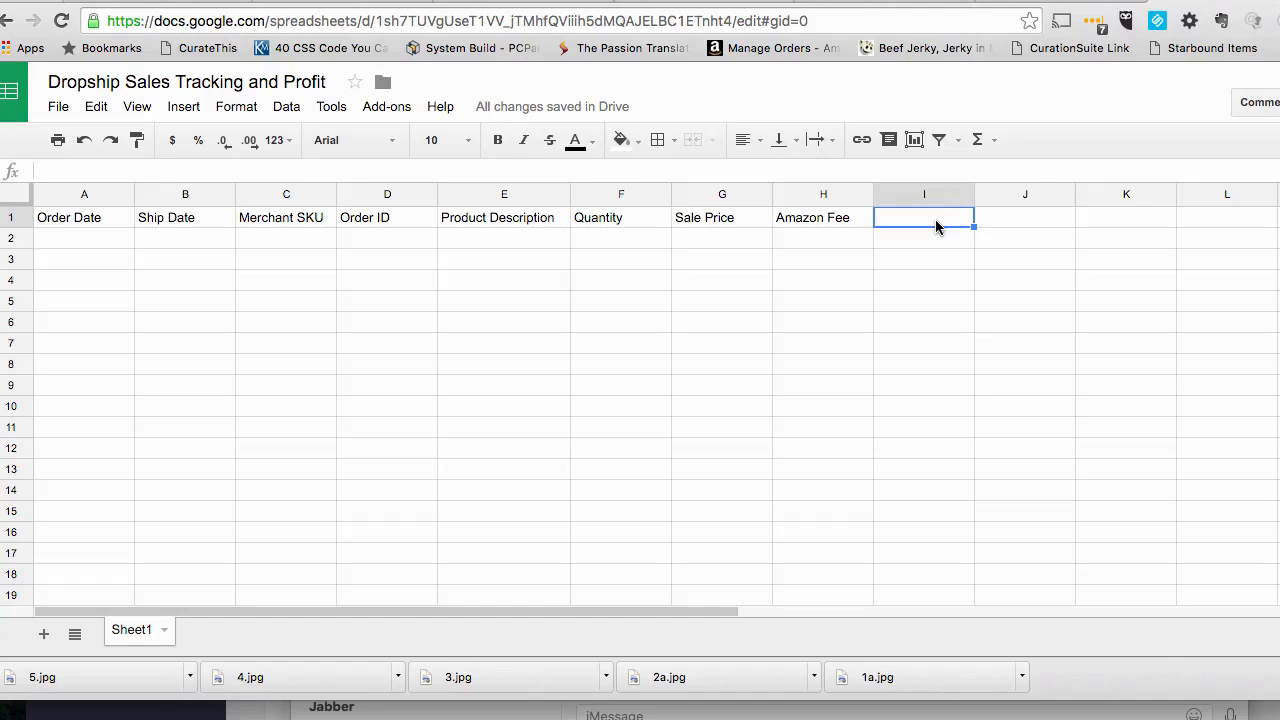
pyautogui.write('Shi')
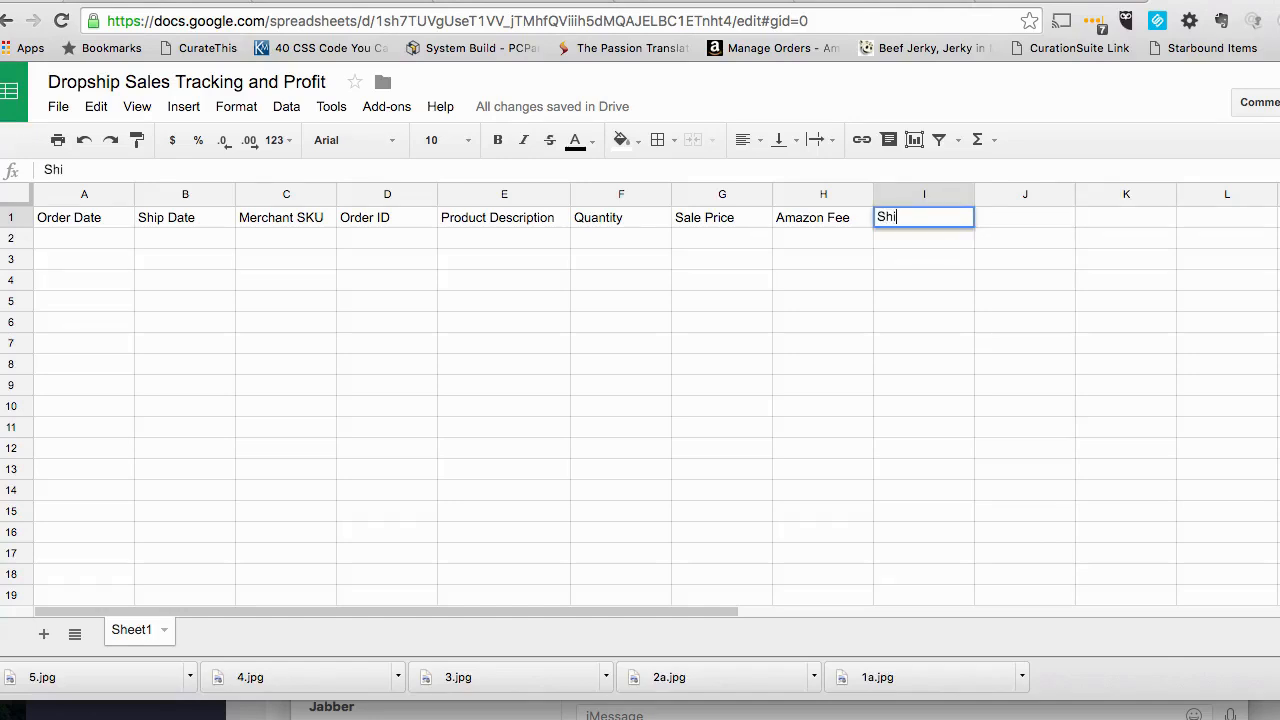
pyautogui.write('pping Cost')
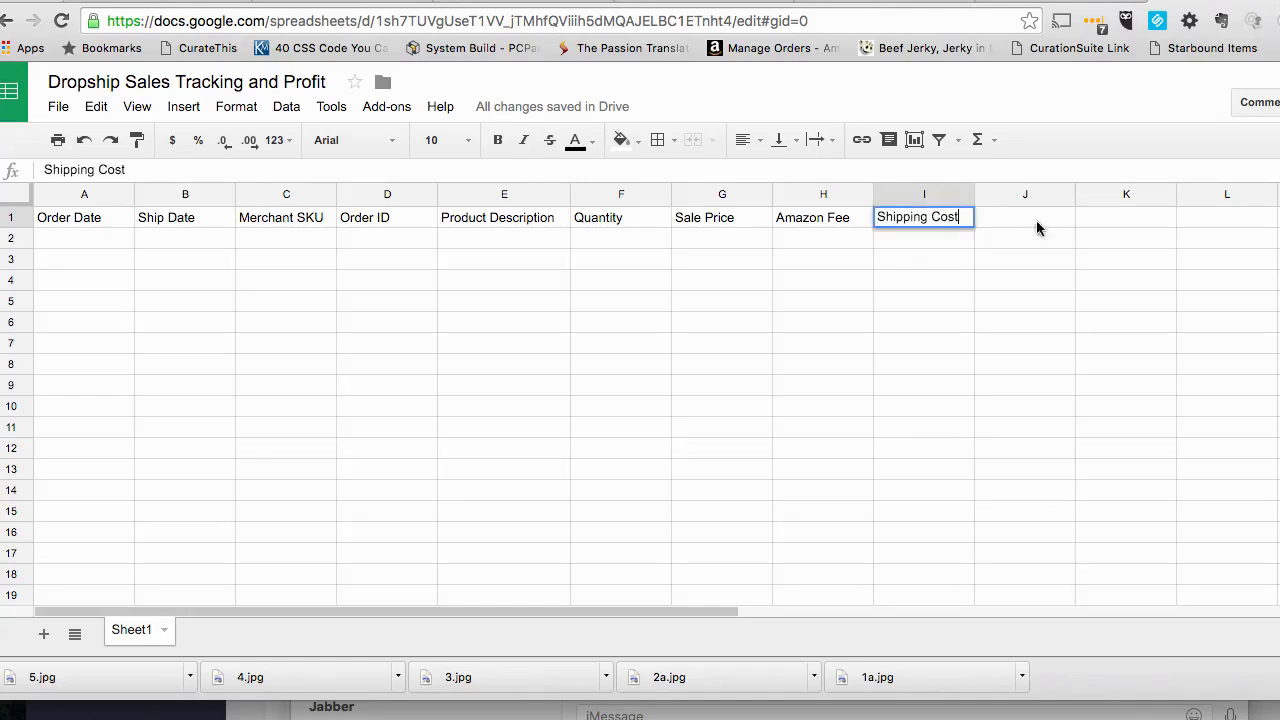
pyautogui.click(995, 224)
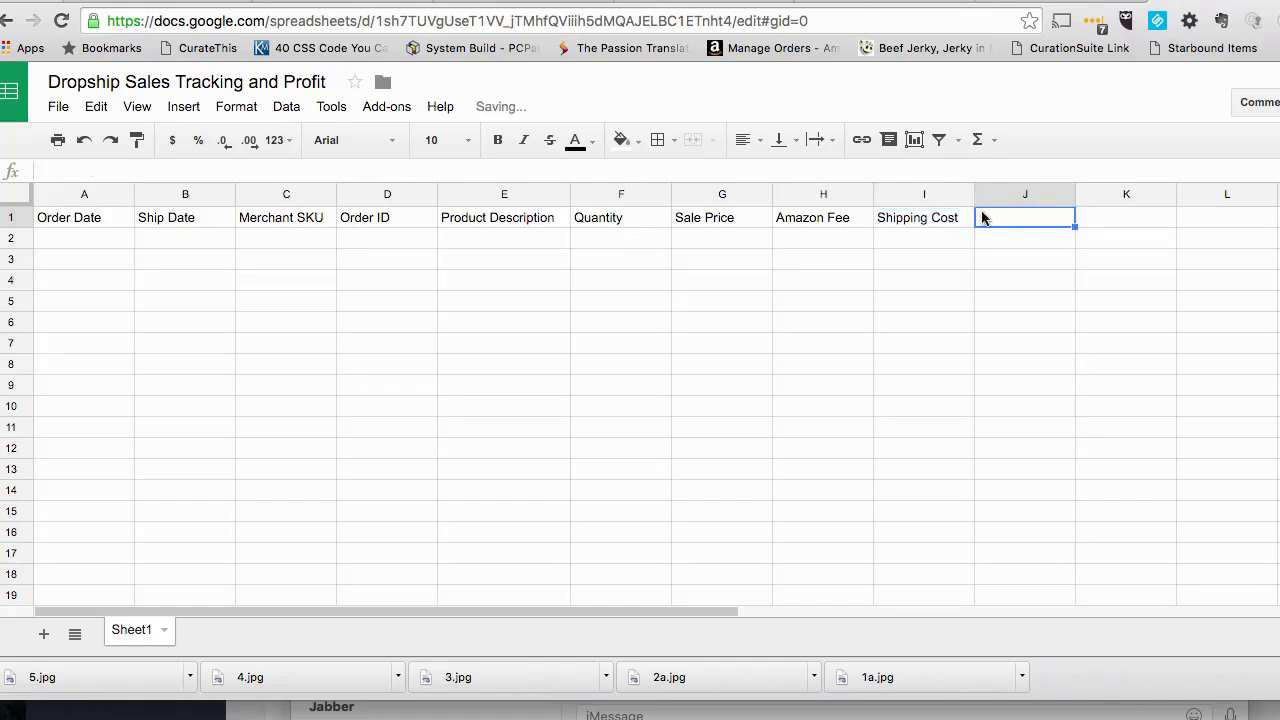
pyautogui.click(952, 222)
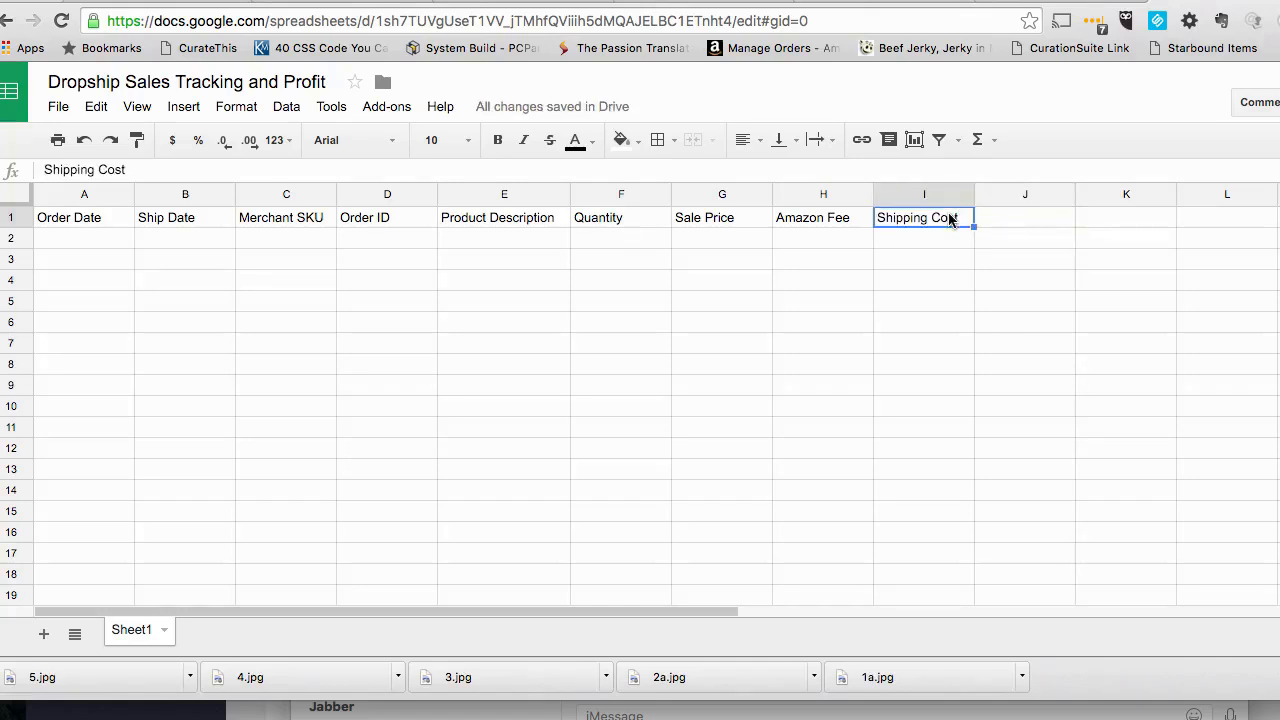
pyautogui.click(1010, 224)
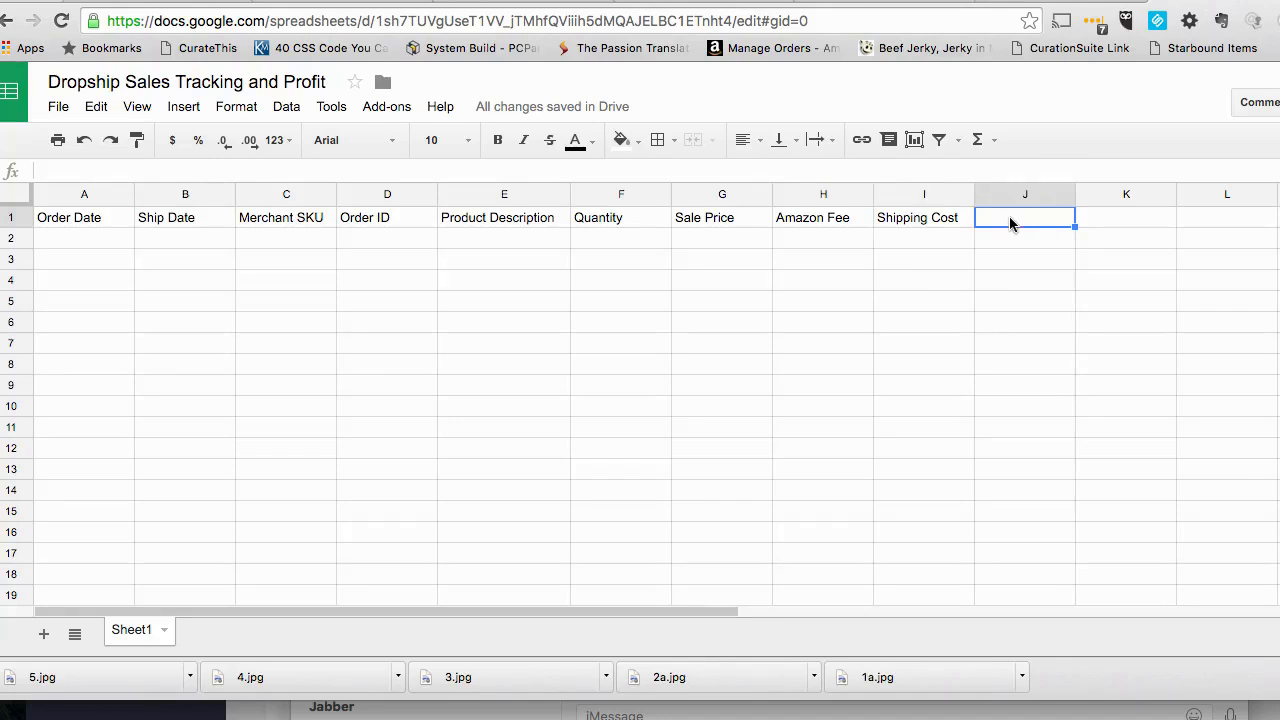
# - Enter the column header "COGS" in J1, next to Shipping Cost
pyautogui.write('COGS')
pyautogui.click(1020, 259)
pyautogui.click(1017, 224)
pyautogui.click(1025, 234)
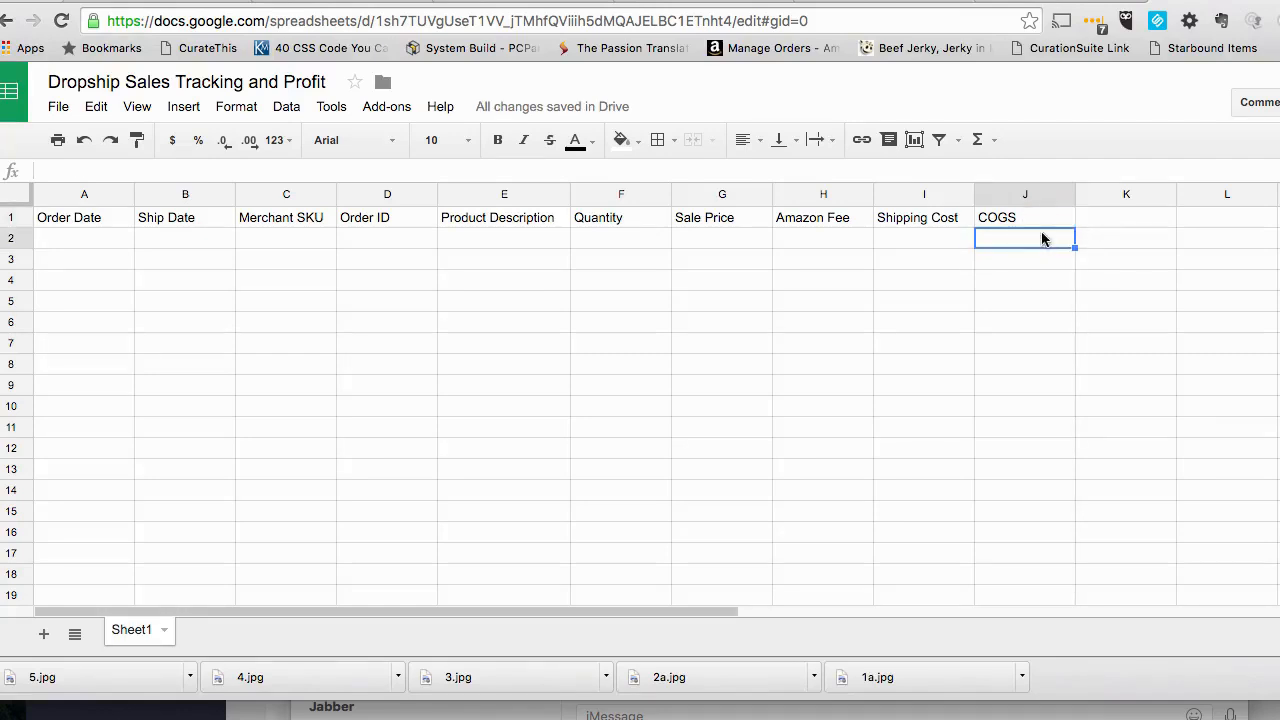
pyautogui.click(924, 218)
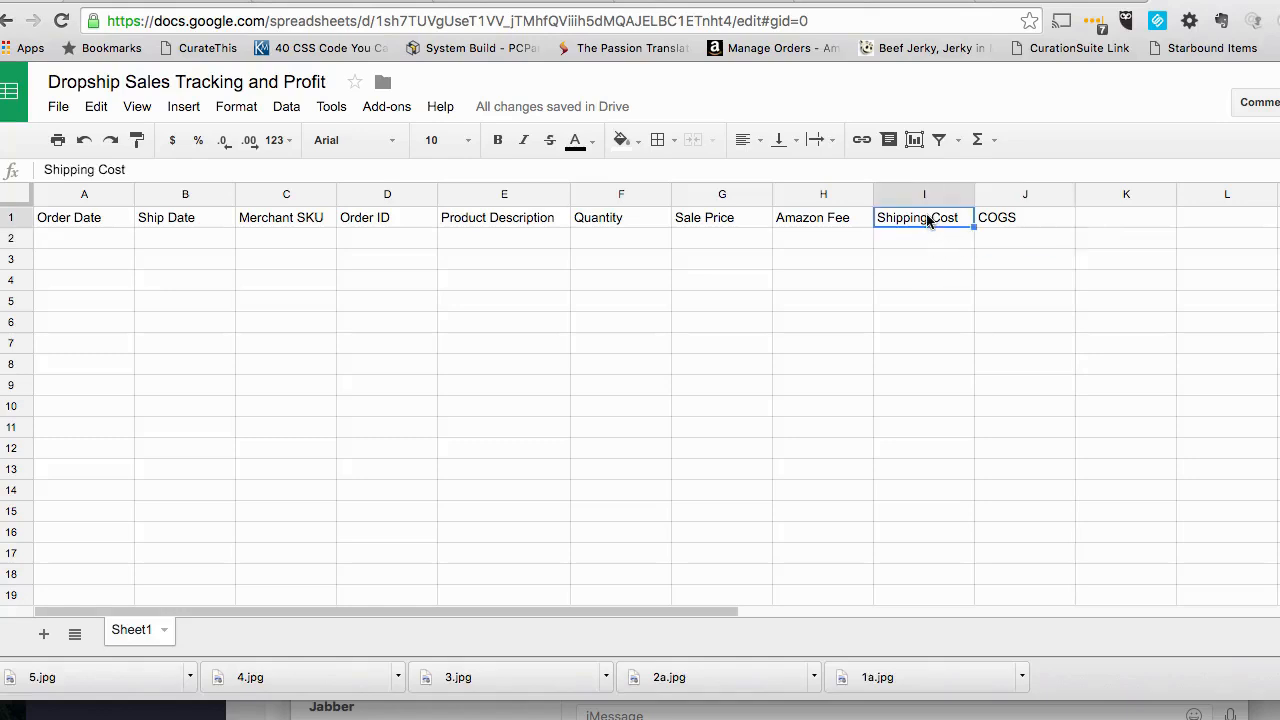
pyautogui.click(1028, 227)
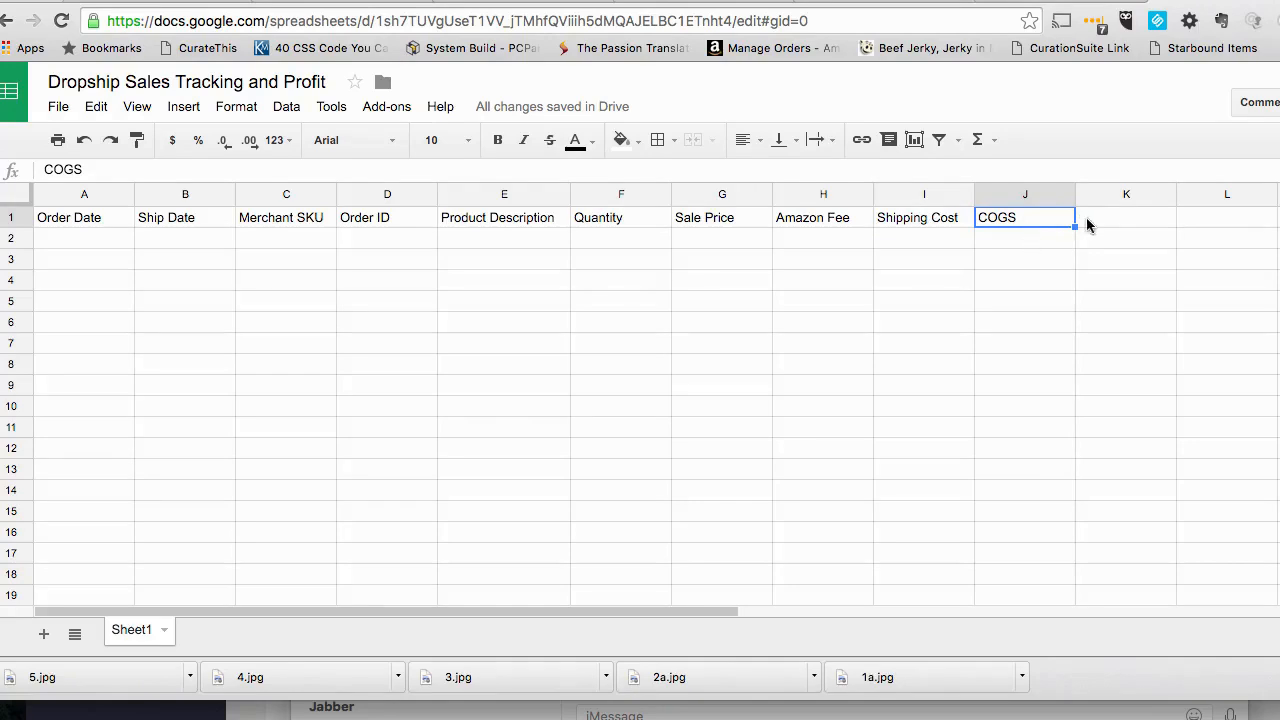
# - Enter the column header "Profit" in K1
pyautogui.click(1103, 222)
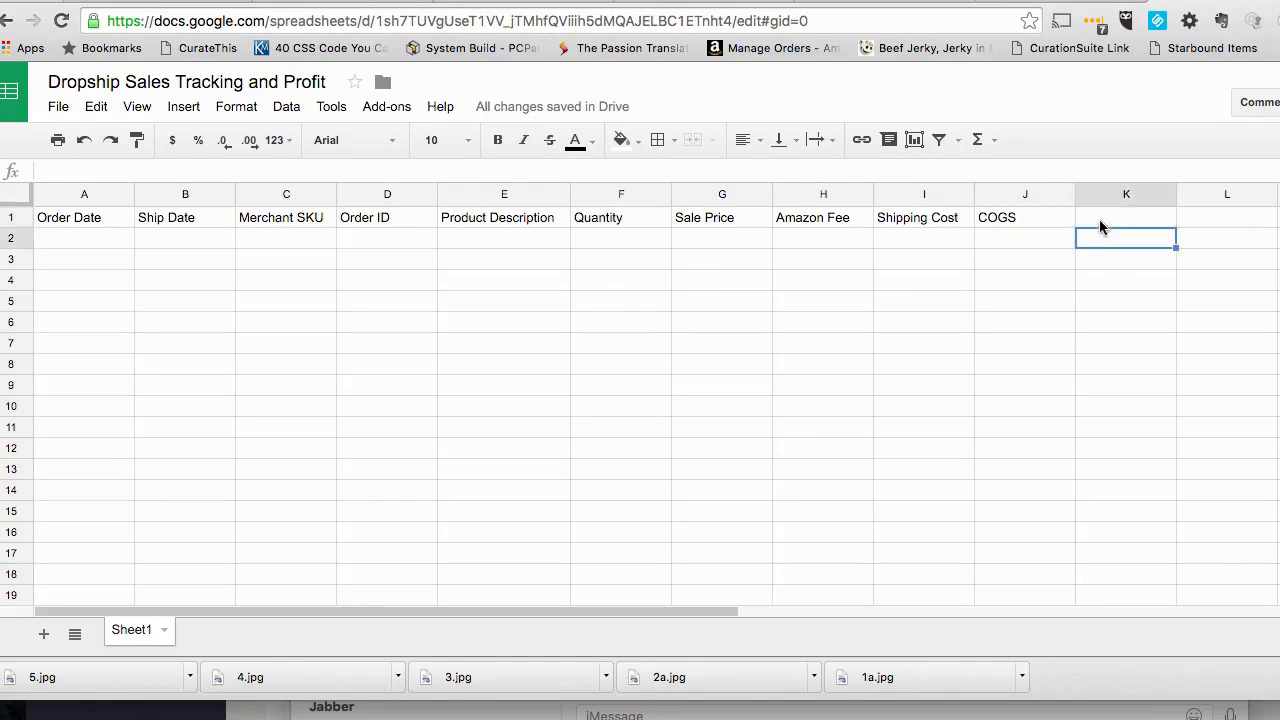
pyautogui.write('Profit')
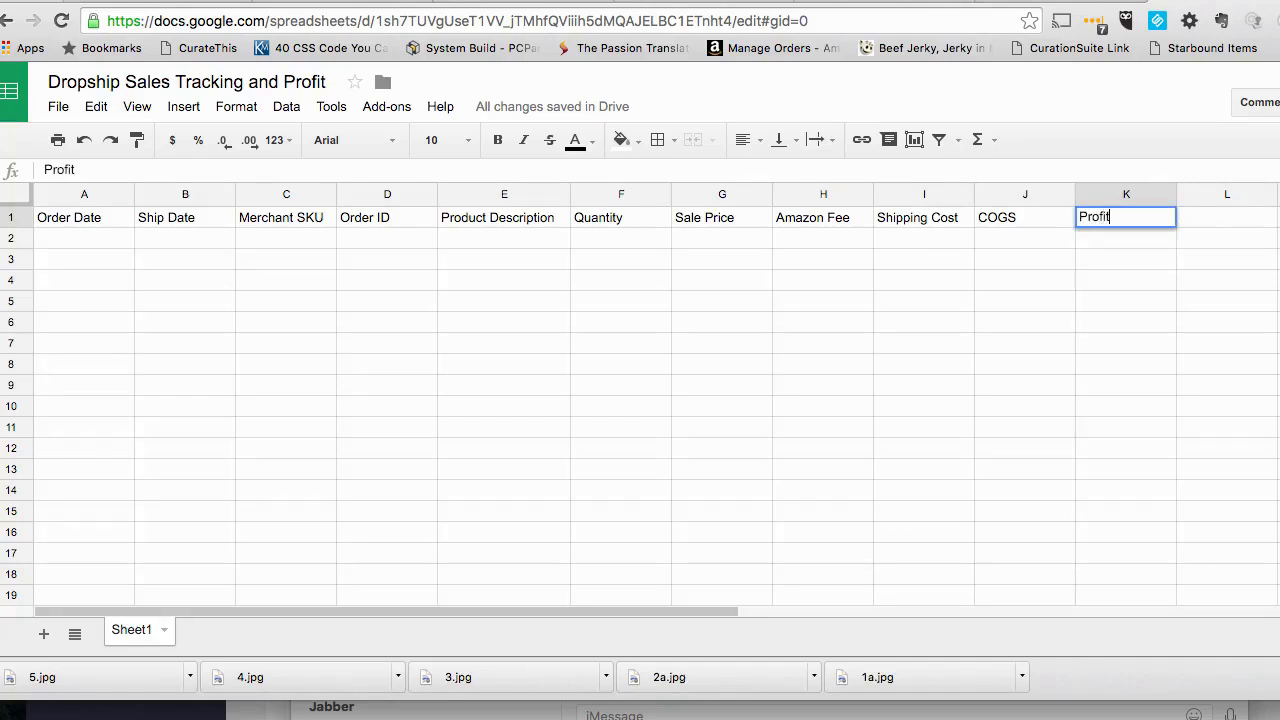
pyautogui.click(1060, 259)
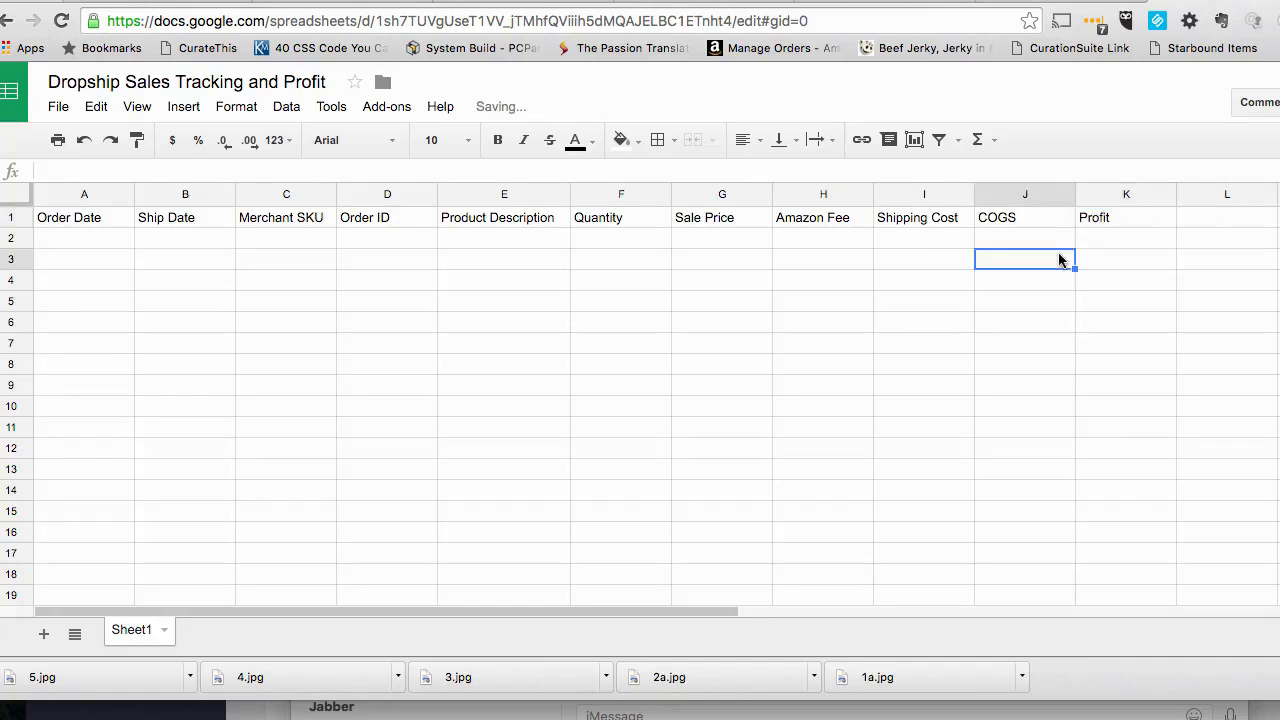
pyautogui.click(1099, 238)
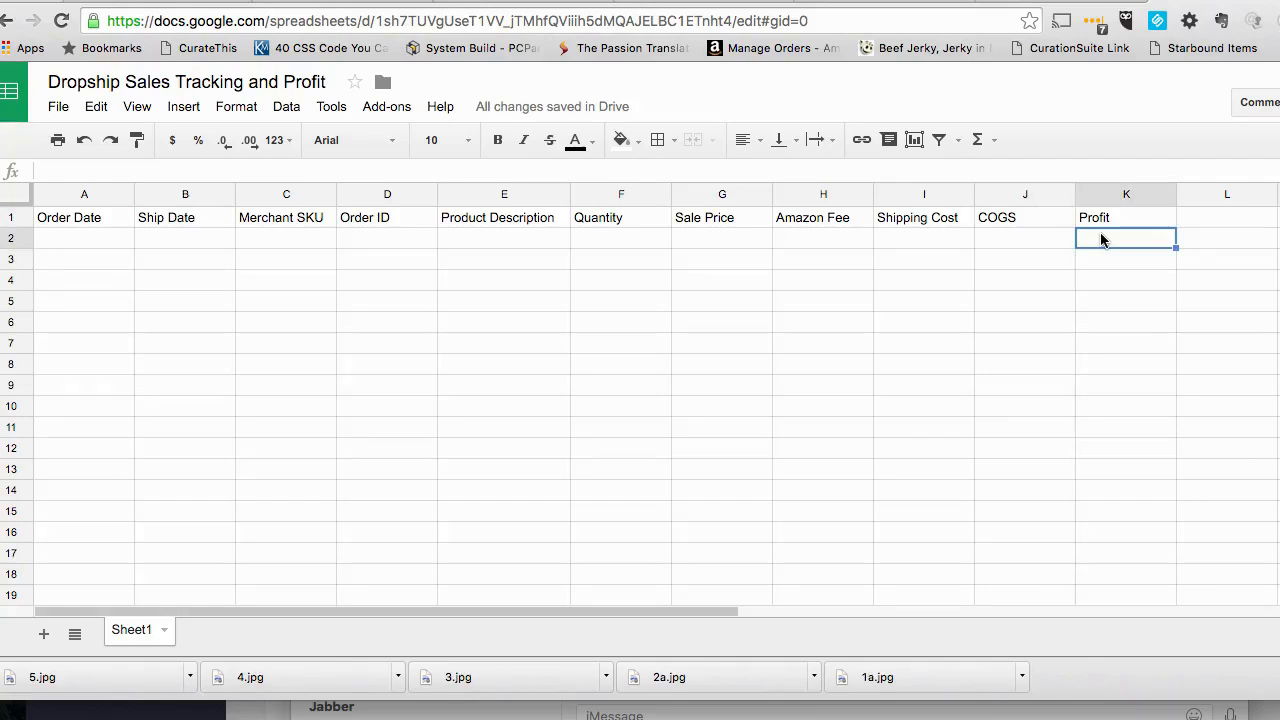
pyautogui.click(994, 248)
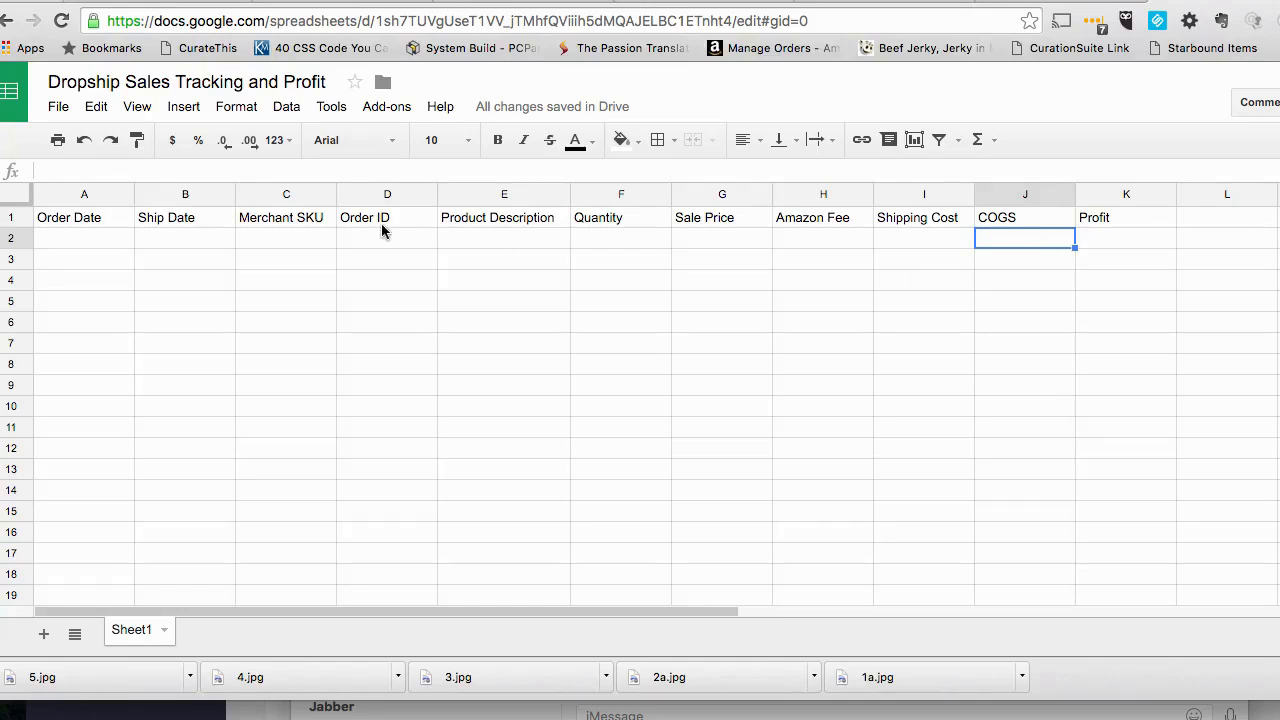
pyautogui.click(188, 243)
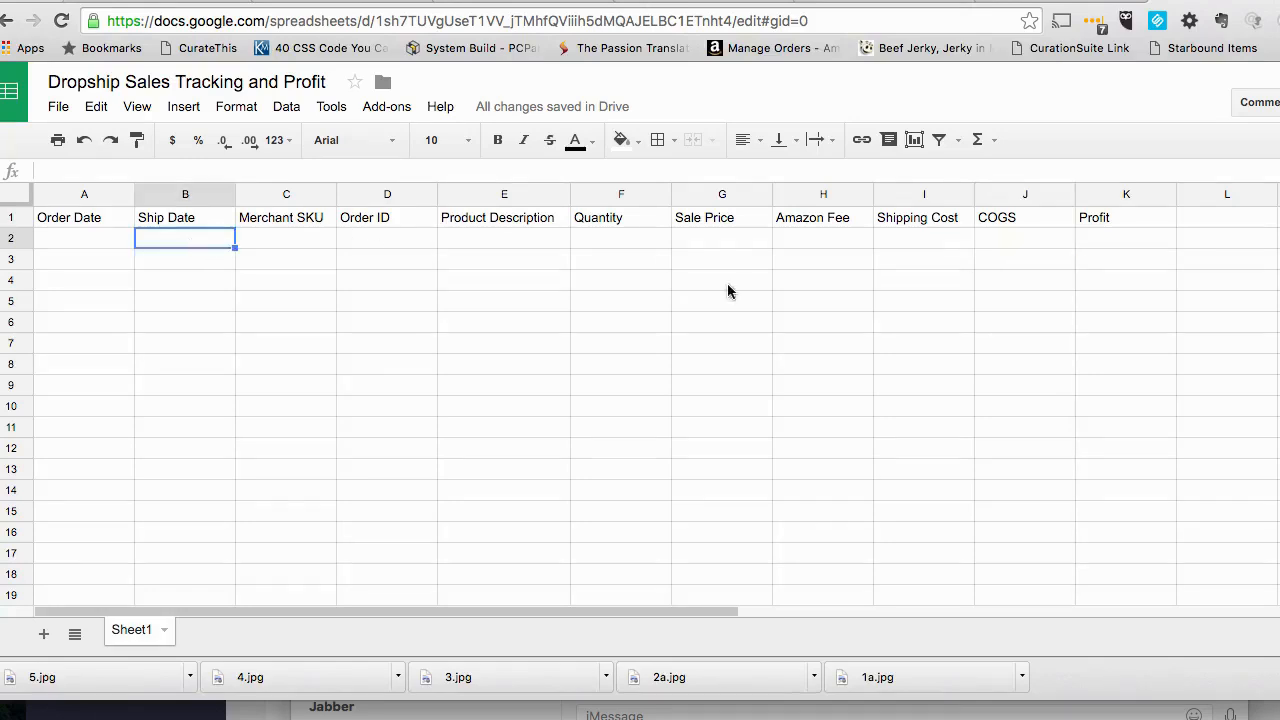
pyautogui.click(1097, 237)
pyautogui.click(903, 243)
pyautogui.click(545, 260)
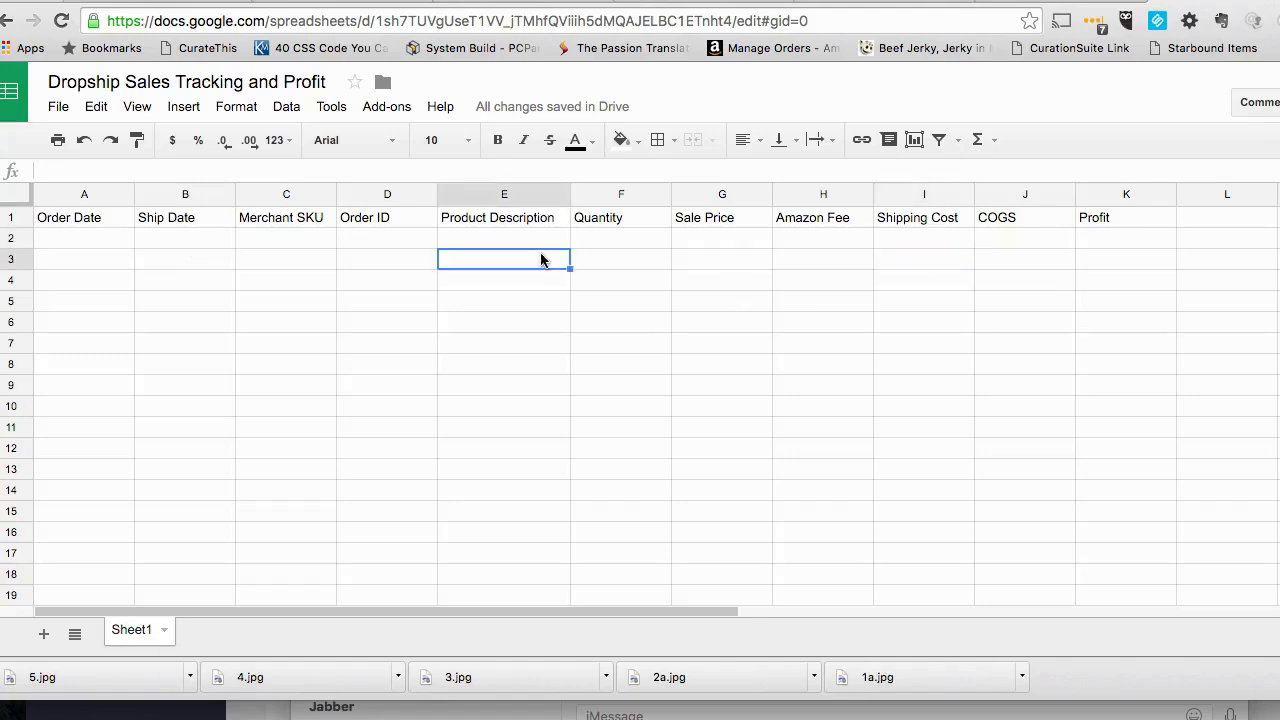
pyautogui.click(282, 266)
pyautogui.click(112, 245)
pyautogui.click(127, 300)
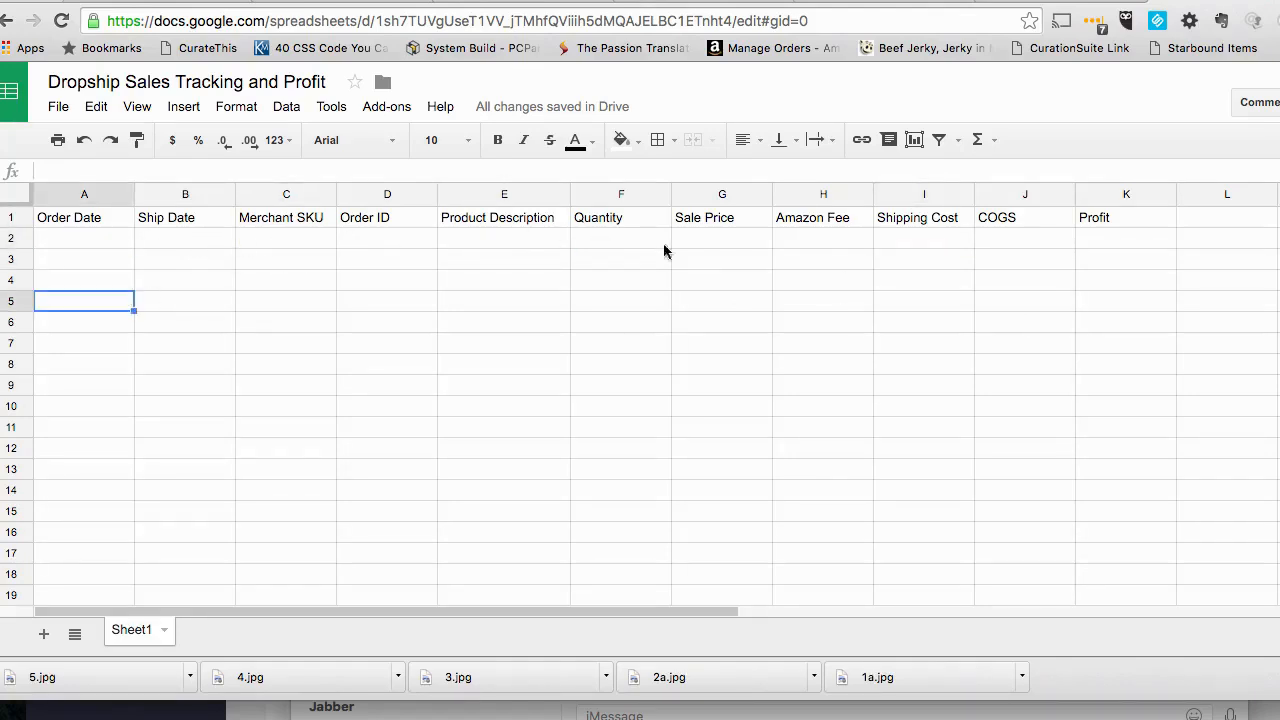
pyautogui.click(1023, 243)
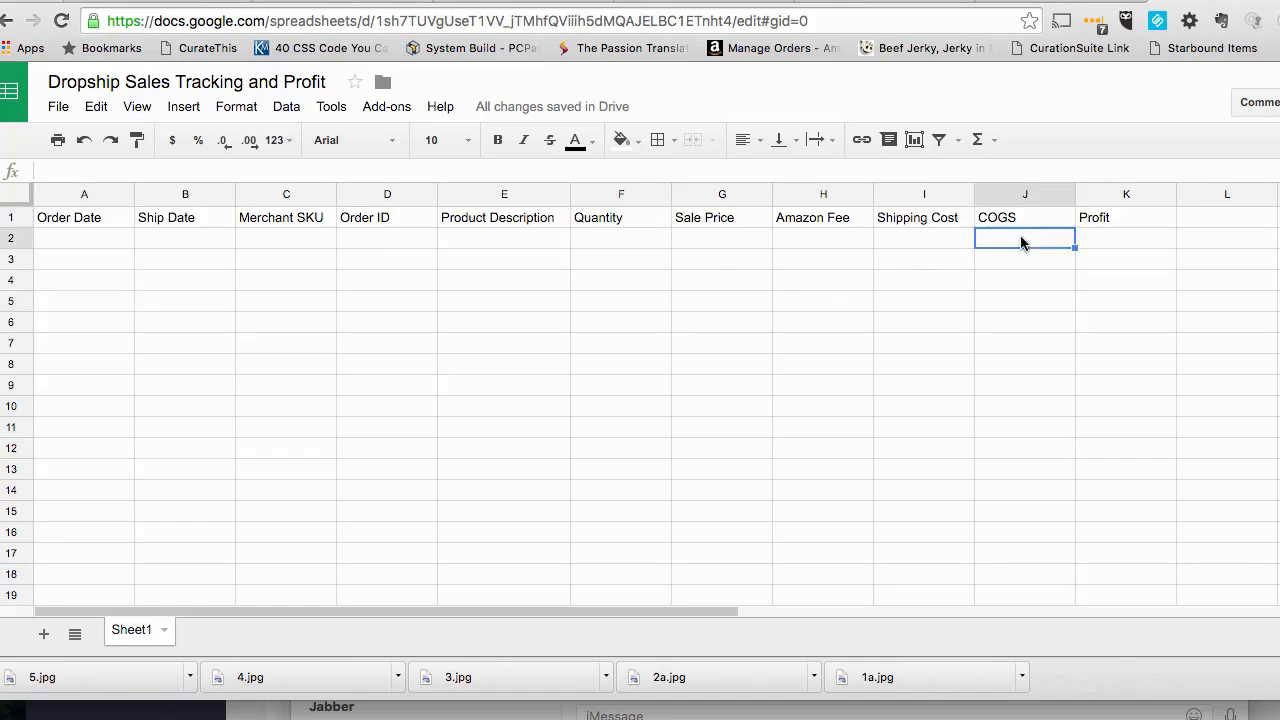
pyautogui.click(1108, 244)
pyautogui.click(1032, 245)
pyautogui.click(1102, 245)
pyautogui.click(1010, 244)
pyautogui.click(1128, 251)
pyautogui.click(1022, 241)
# - Switch to the Zapier email parser and mark the date after "Order date:" in the template as a field named "Order Date"
pyautogui.click(340, 3)
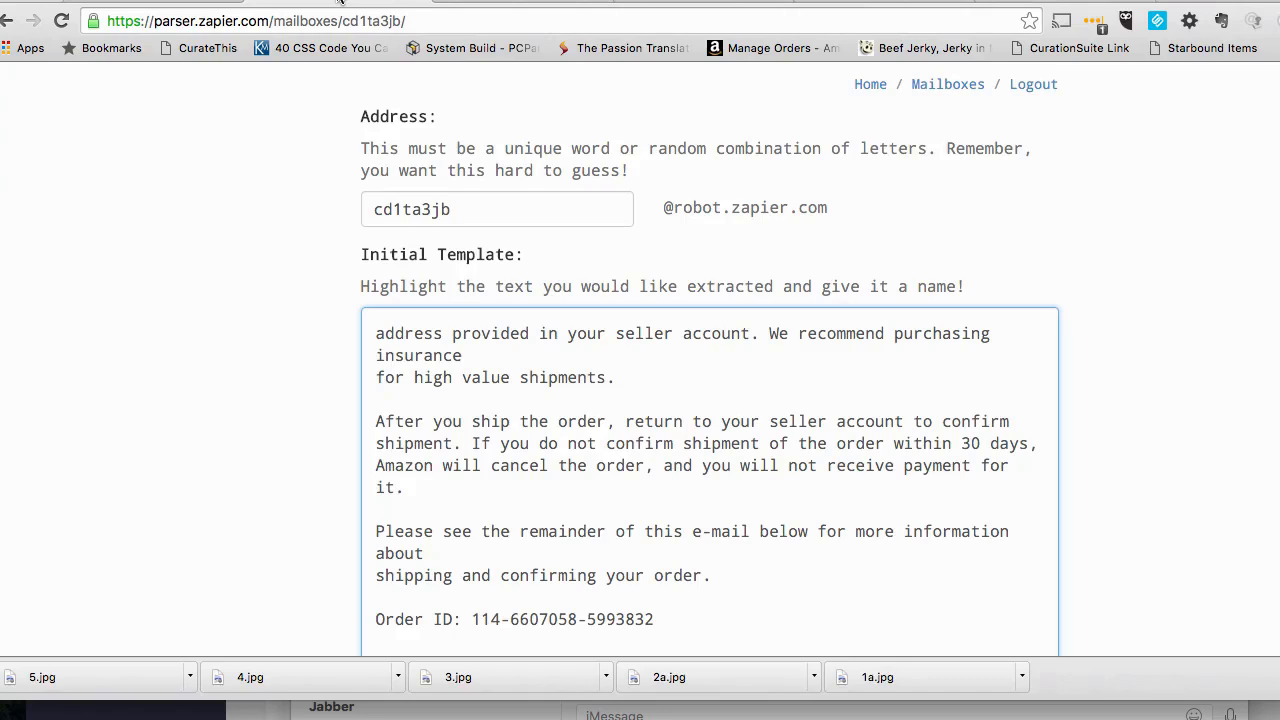
pyautogui.scroll(3, 580, 437)
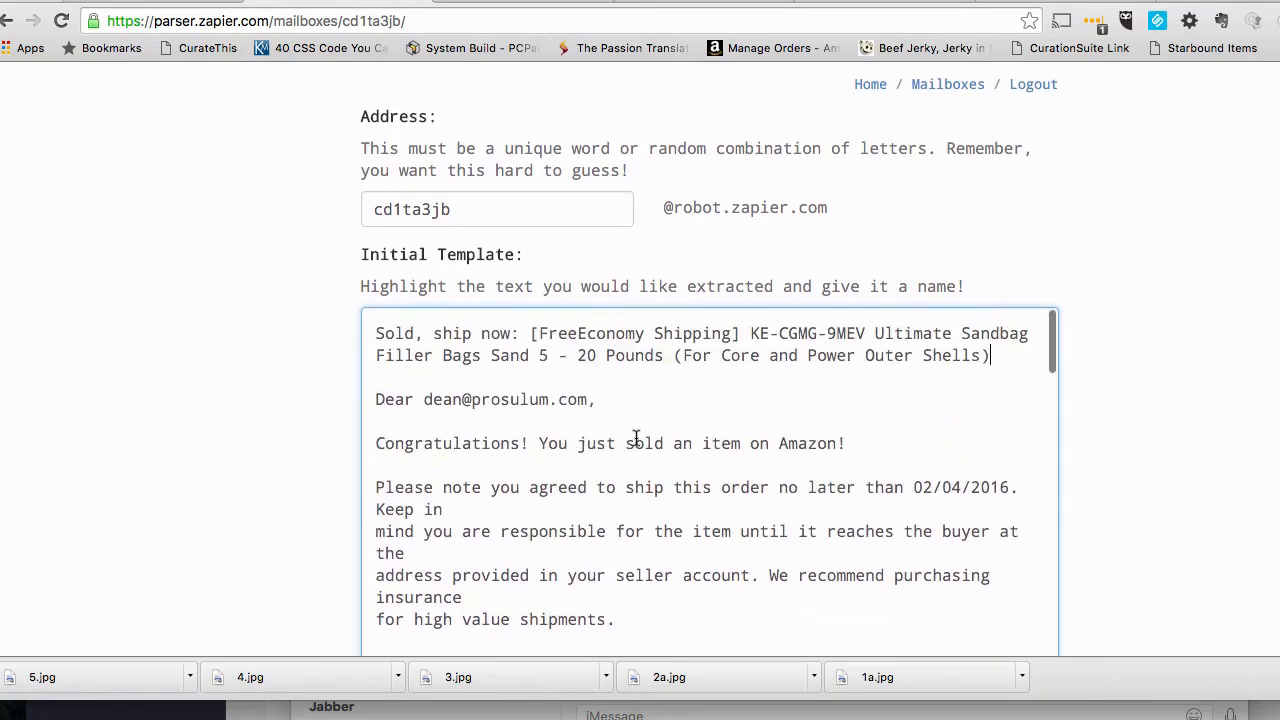
pyautogui.scroll(-5, 600, 440)
pyautogui.scroll(-4, 636, 437)
pyautogui.scroll(2, 636, 437)
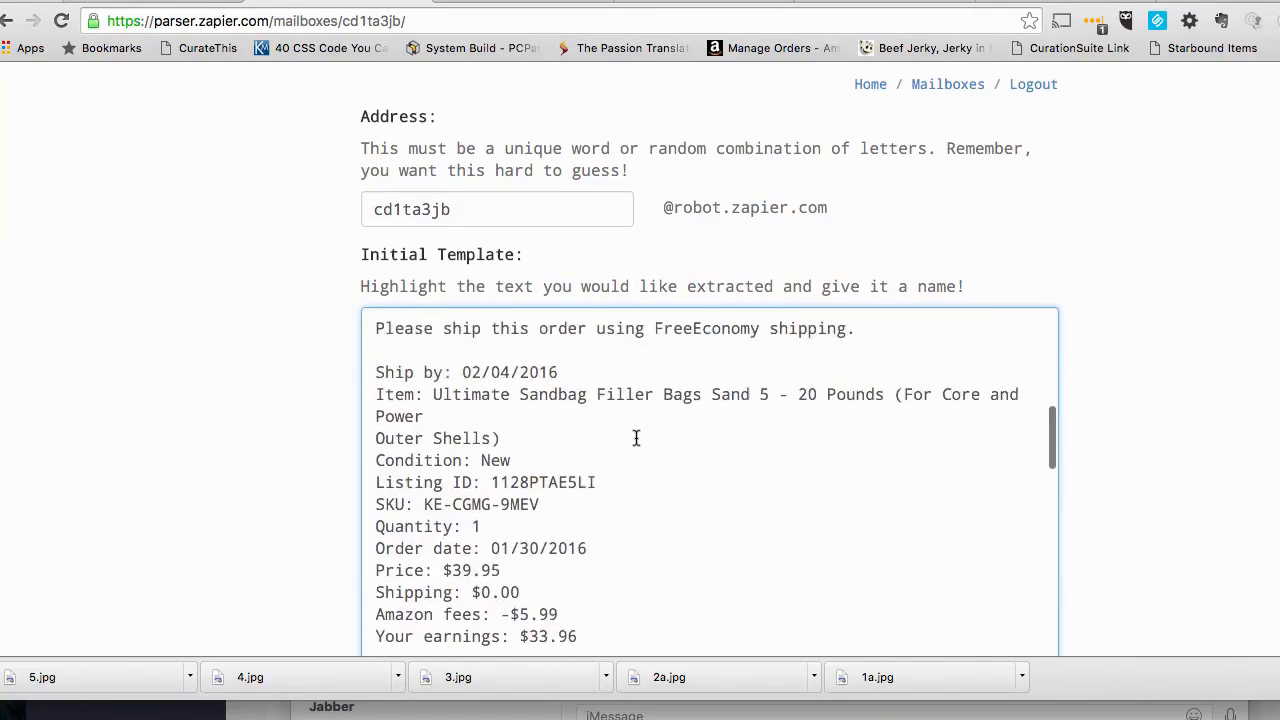
pyautogui.scroll(-3, 636, 437)
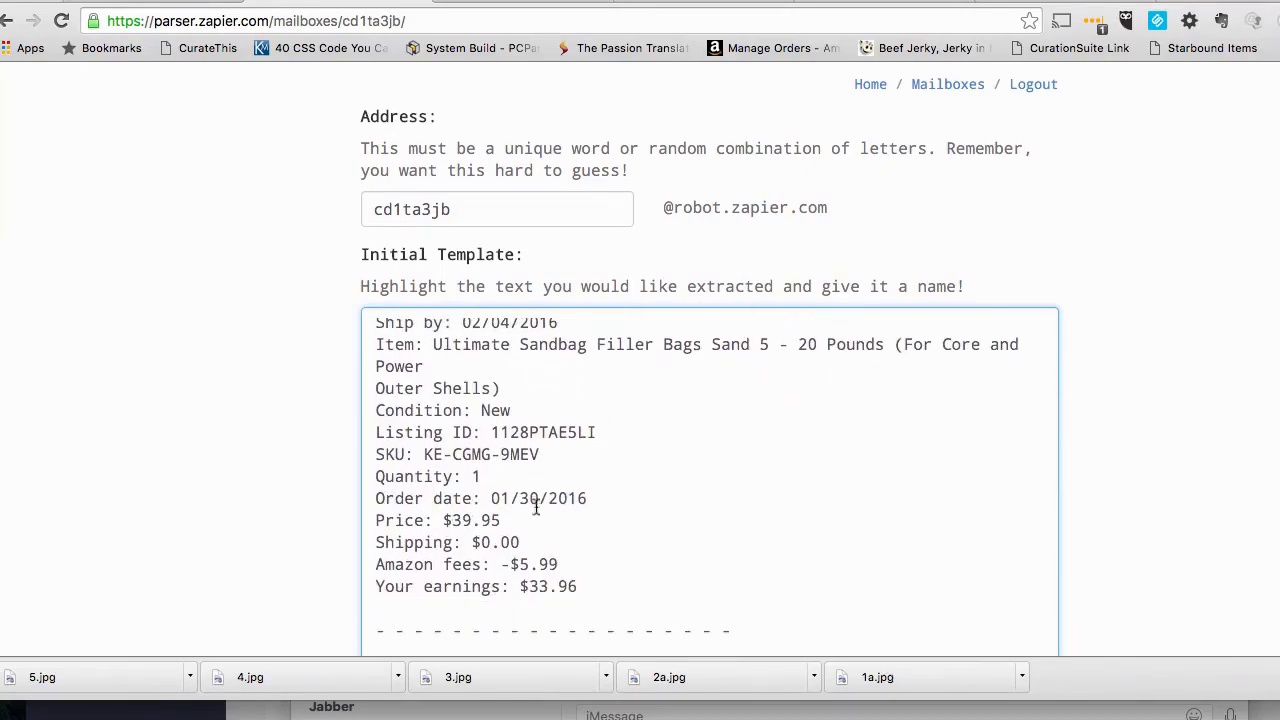
pyautogui.moveTo(590, 498); pyautogui.dragTo(491, 498)
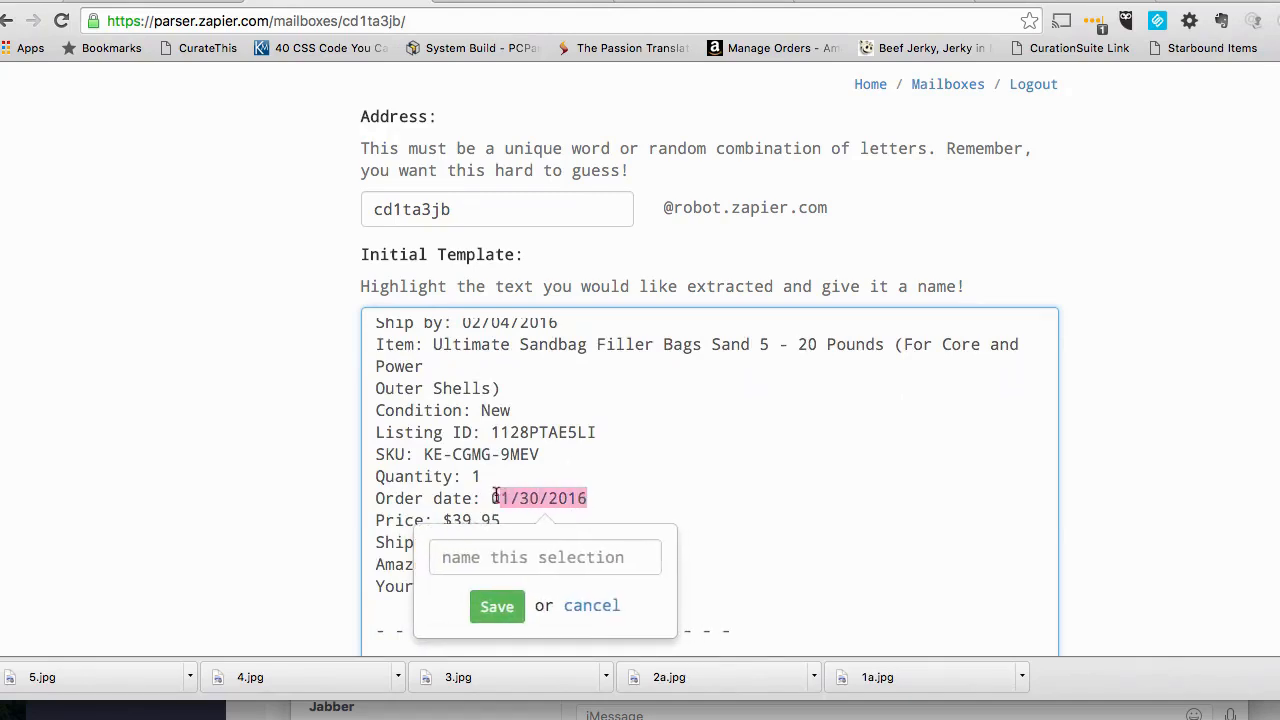
pyautogui.write('O')
pyautogui.press('BackSpace')
pyautogui.write('Order D')
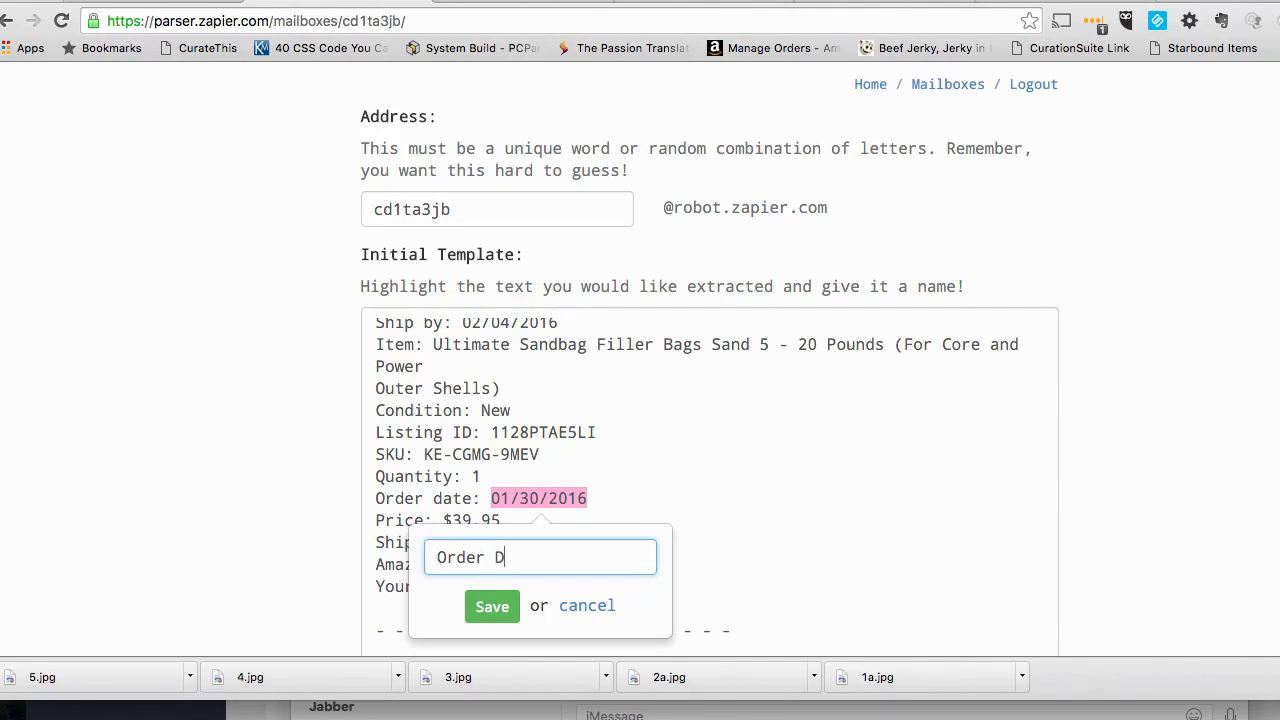
pyautogui.write('ate')
pyautogui.click(478, 618)
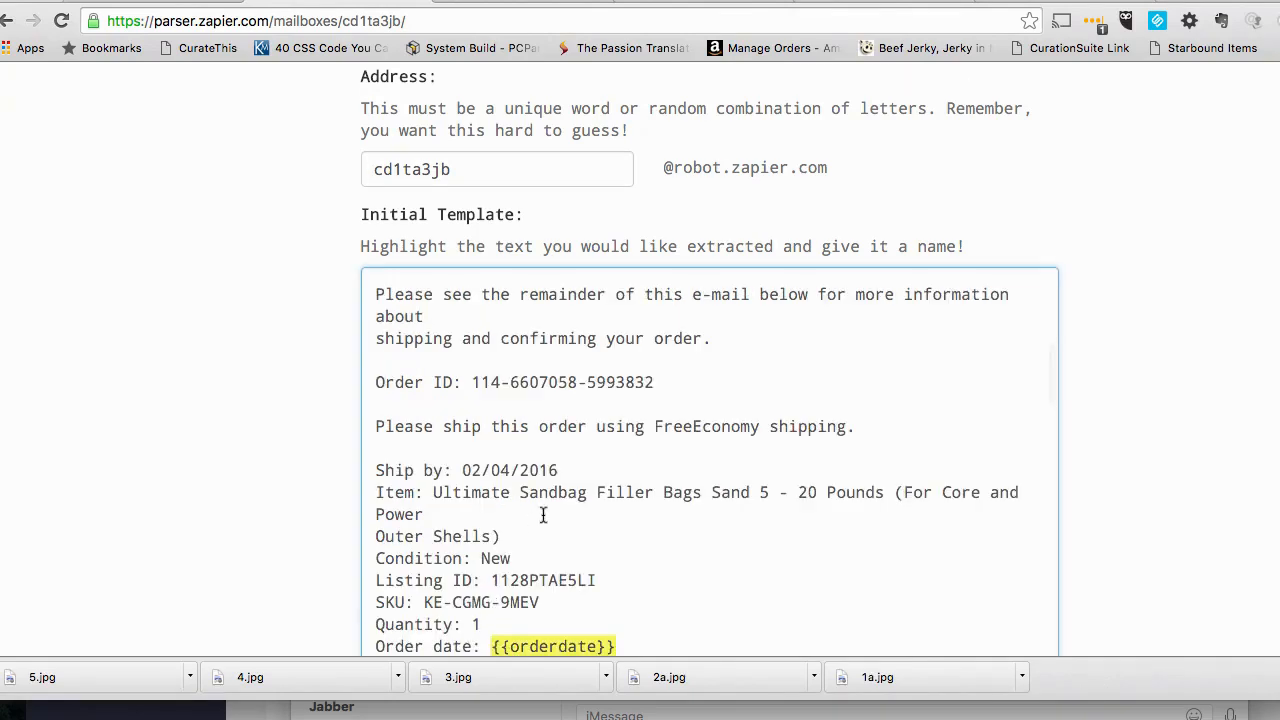
# - Mark the date after "Ship by:" in the initial template as an extracted field named "Ship Date"
pyautogui.scroll(-2, 500, 540)
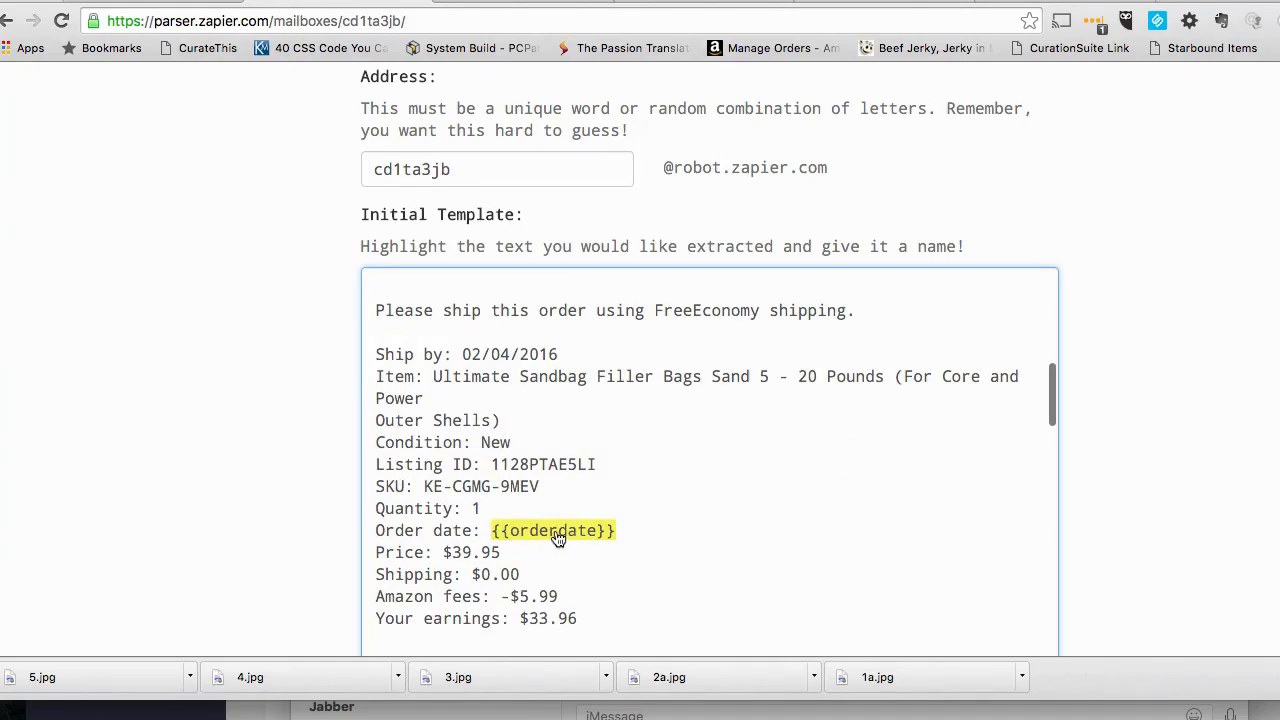
pyautogui.scroll(1, 557, 537)
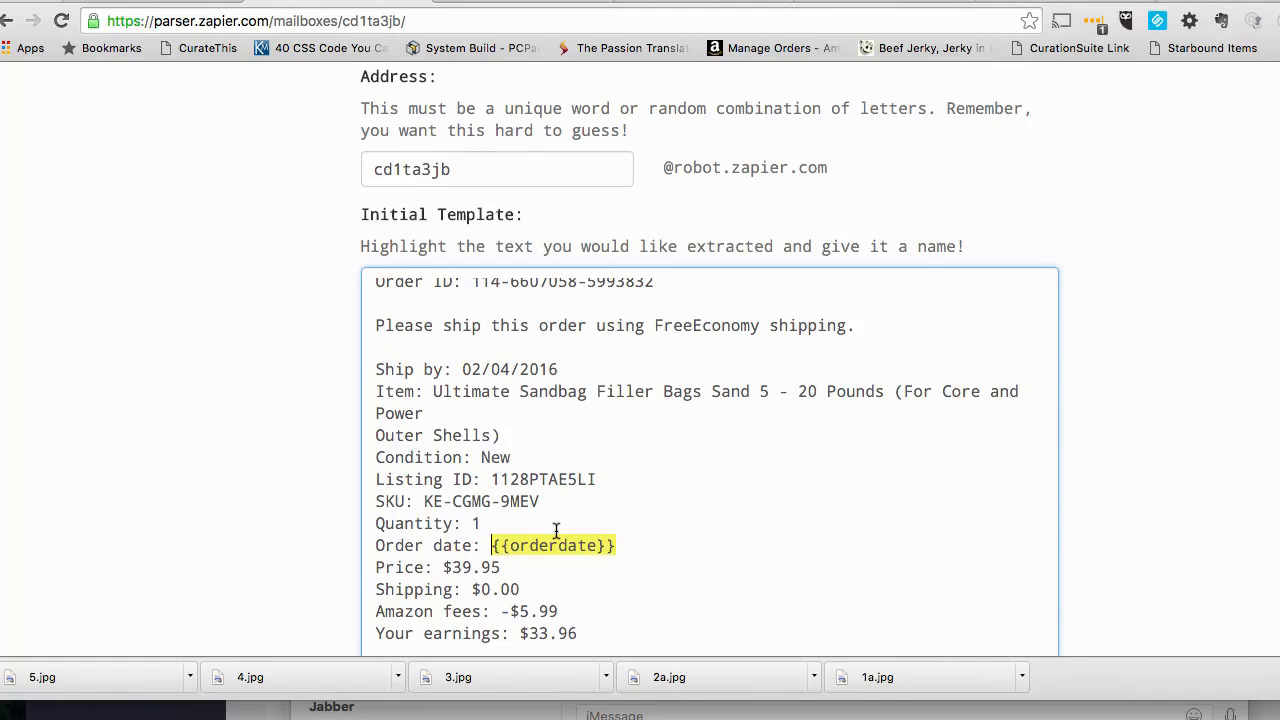
pyautogui.scroll(1, 557, 531)
pyautogui.moveTo(560, 381); pyautogui.dragTo(463, 381)
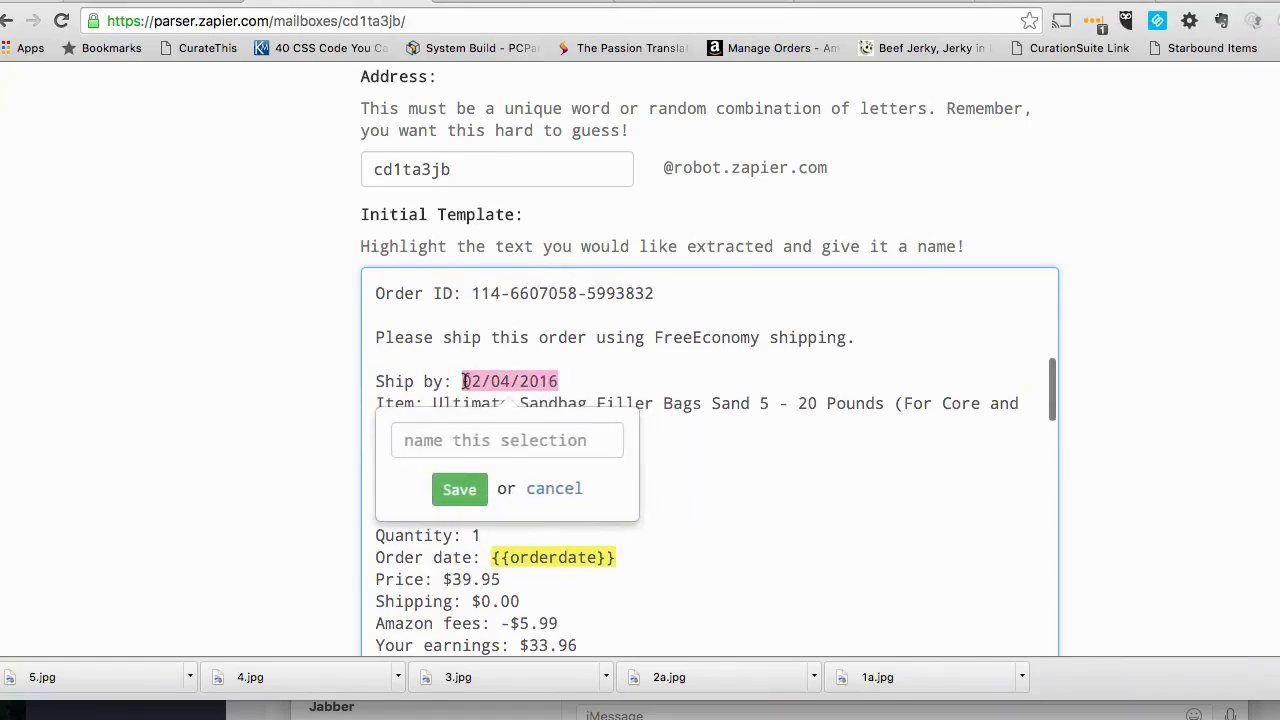
pyautogui.click(499, 445)
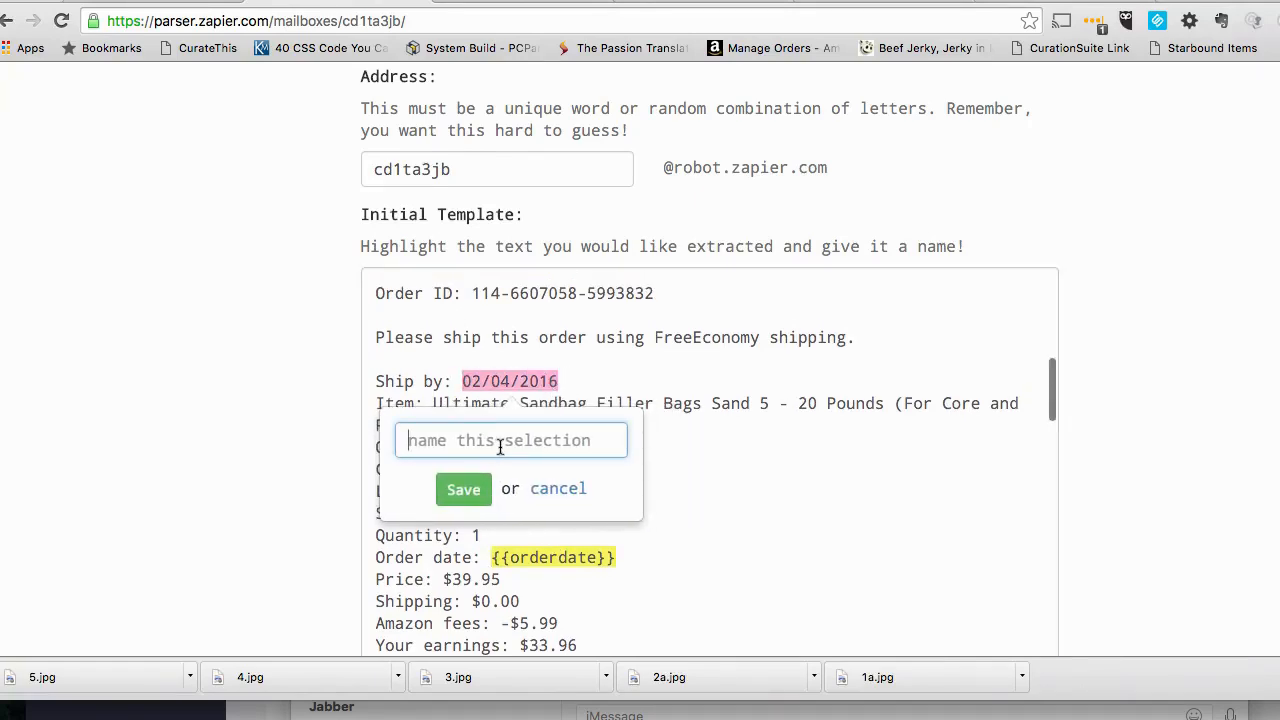
pyautogui.write('Ship Date')
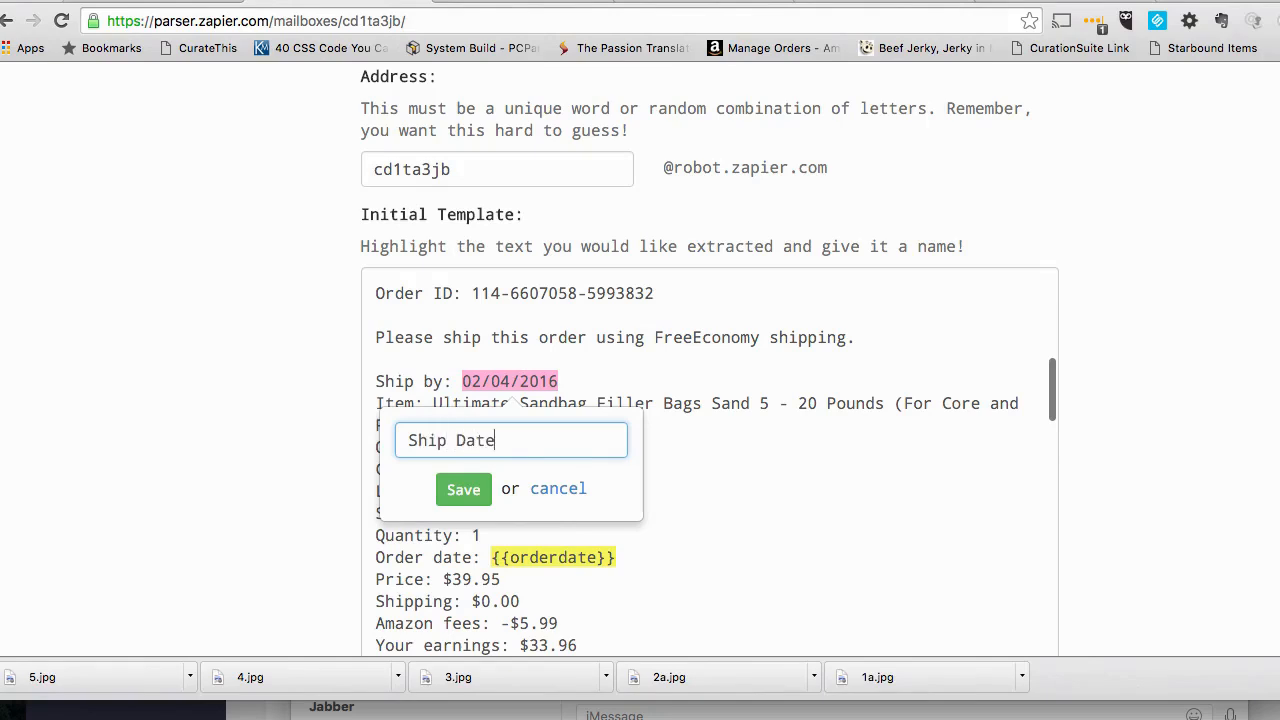
pyautogui.click(470, 489)
pyautogui.scroll(-3, 652, 560)
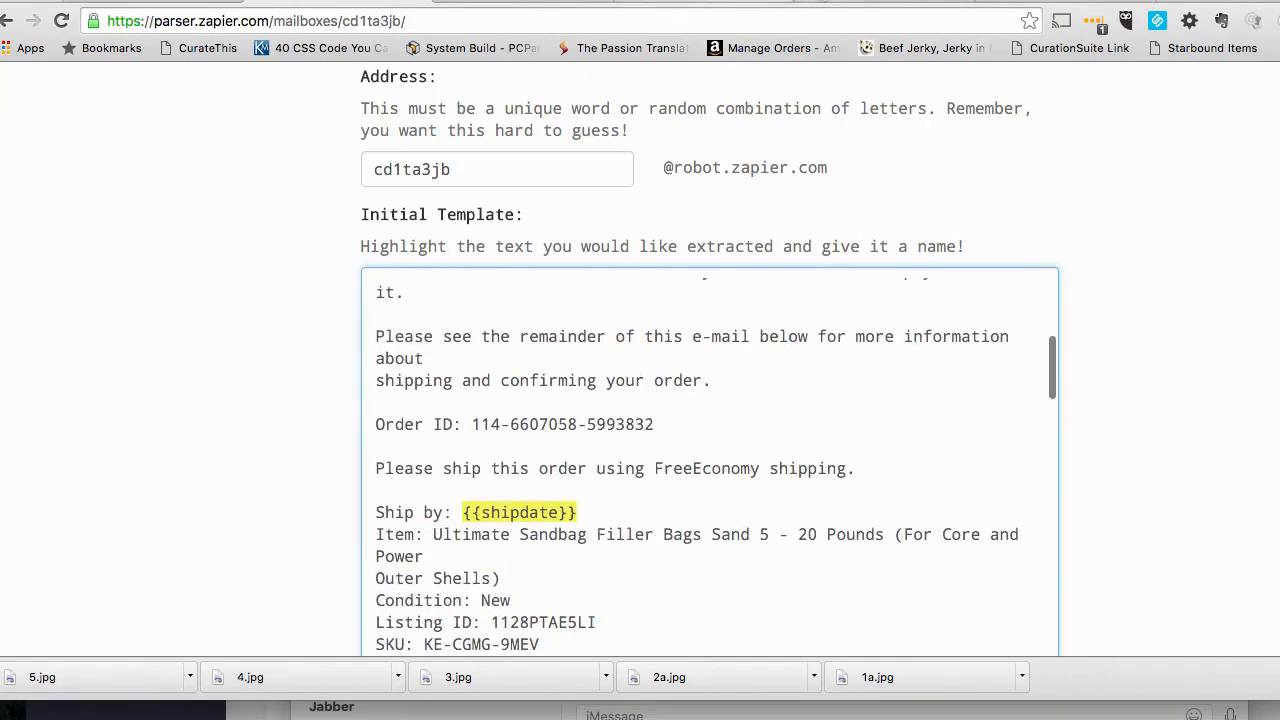
# - Switch to the Dropship Sales Tracking and Profit spreadsheet and enter the column header "Shipped Y/N" in L1
pyautogui.click(835, 5)
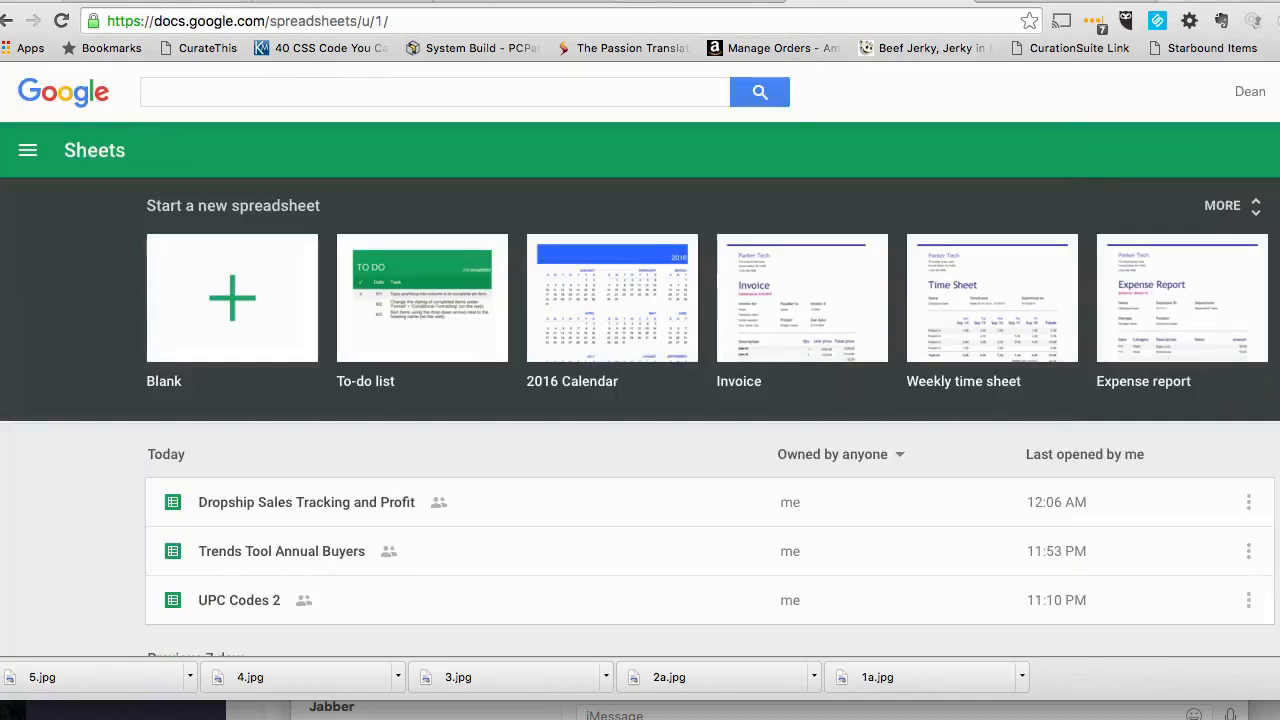
pyautogui.click(1202, 4)
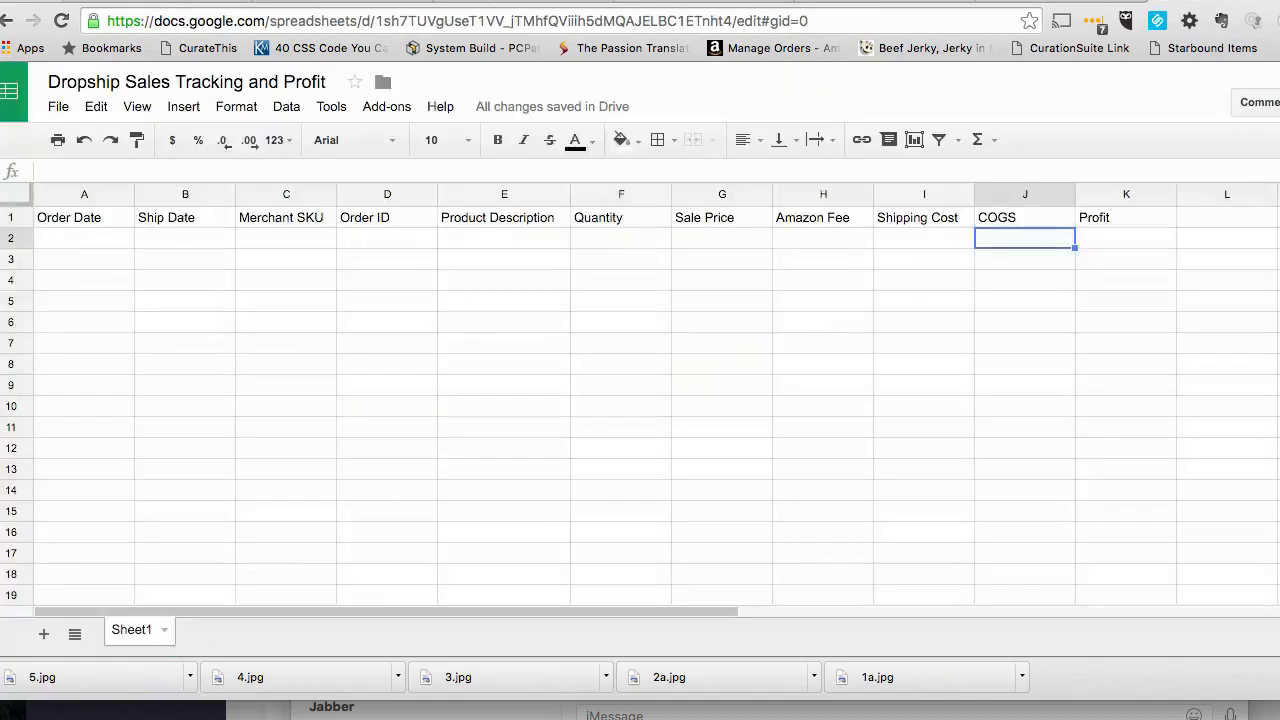
pyautogui.click(1188, 226)
pyautogui.write('Shipp')
pyautogui.write('ied')
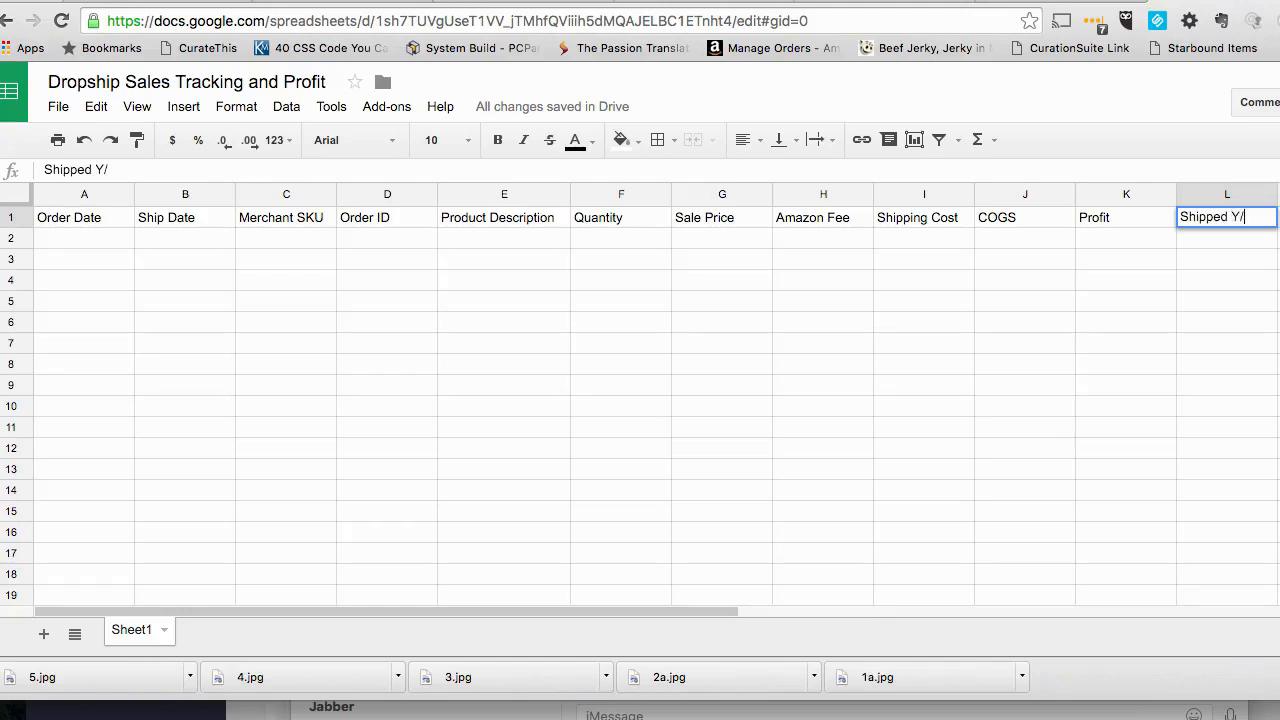
pyautogui.press('Return')
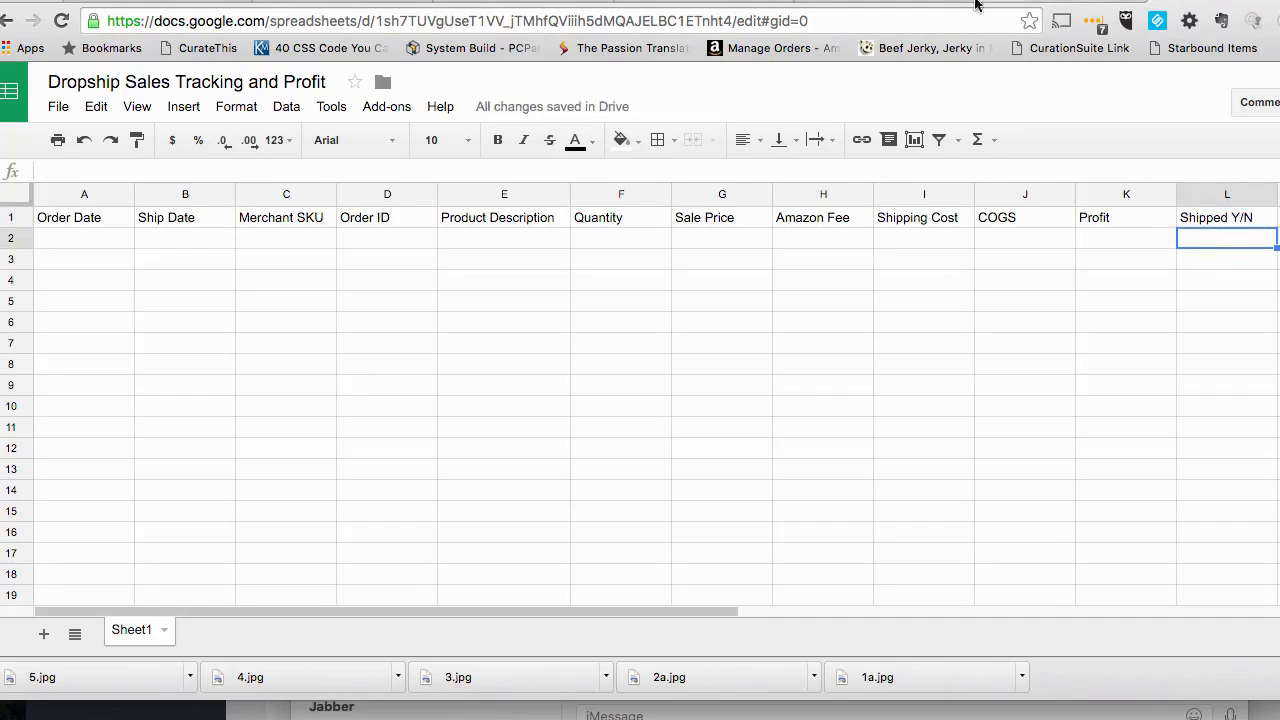
pyautogui.click(204, 240)
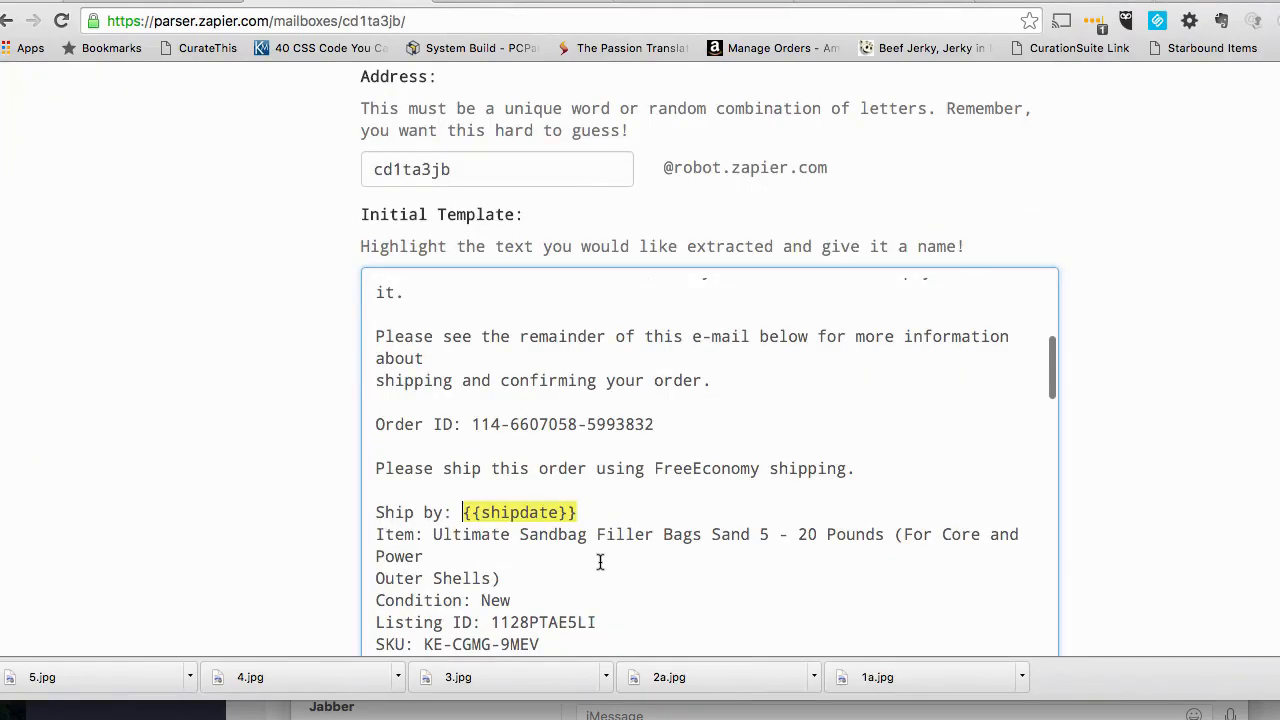
pyautogui.scroll(5, 509, 556)
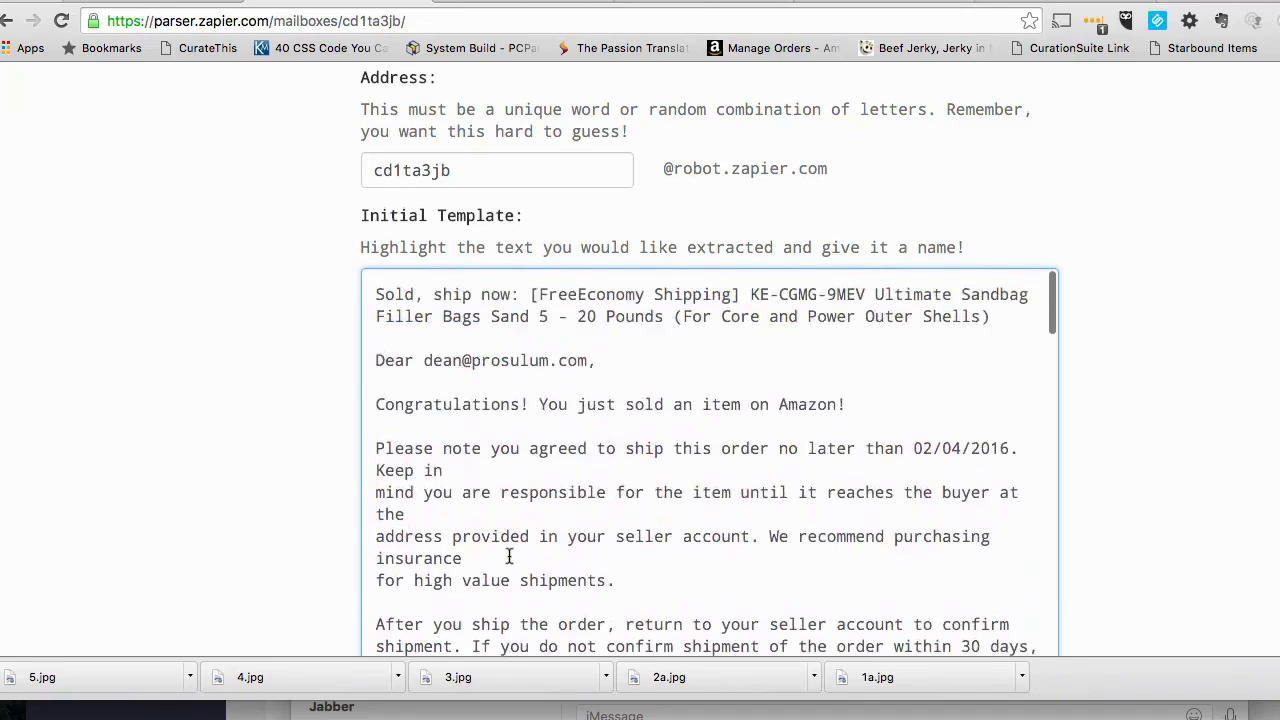
pyautogui.scroll(1, 509, 556)
pyautogui.scroll(-10, 745, 332)
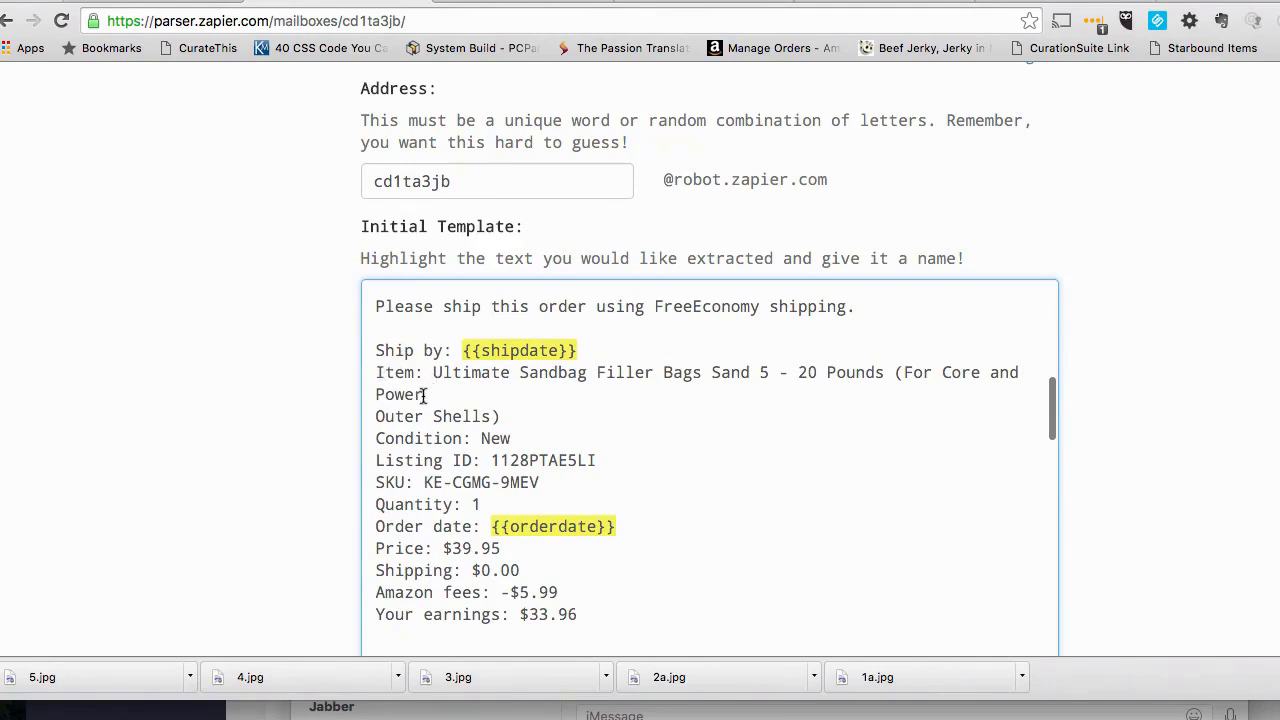
pyautogui.moveTo(508, 418); pyautogui.dragTo(436, 373)
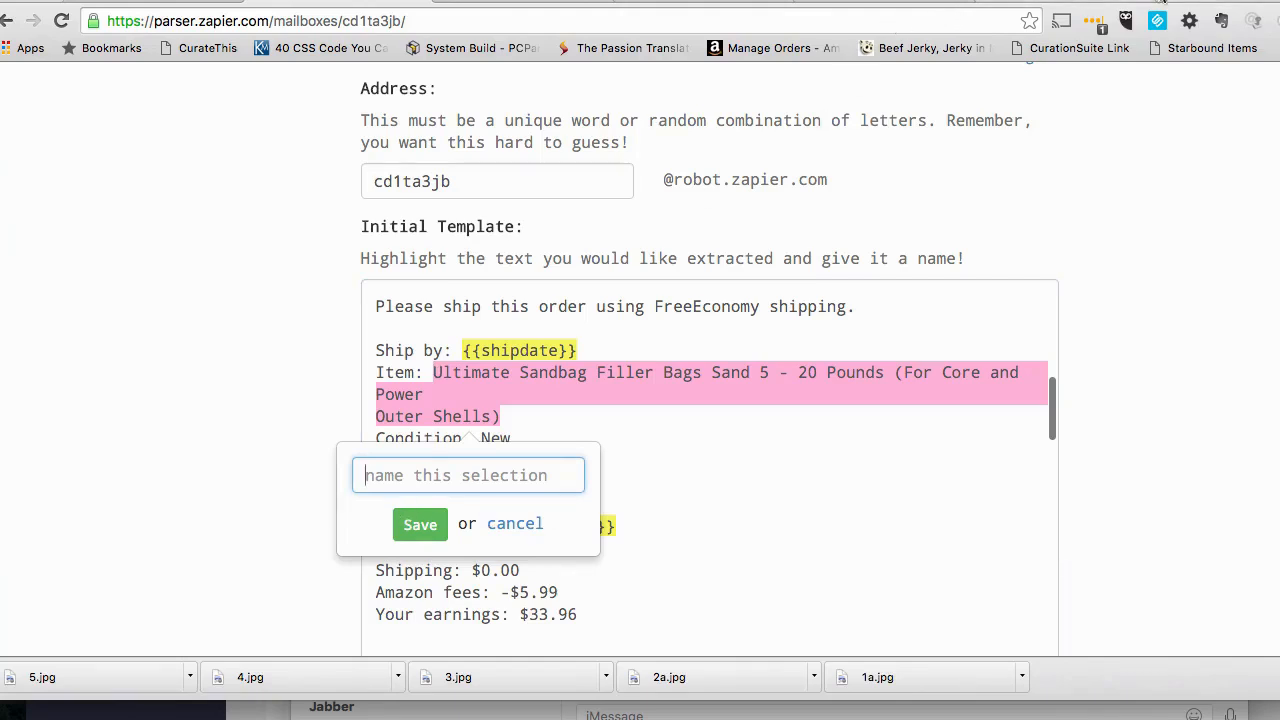
pyautogui.click(1016, 3)
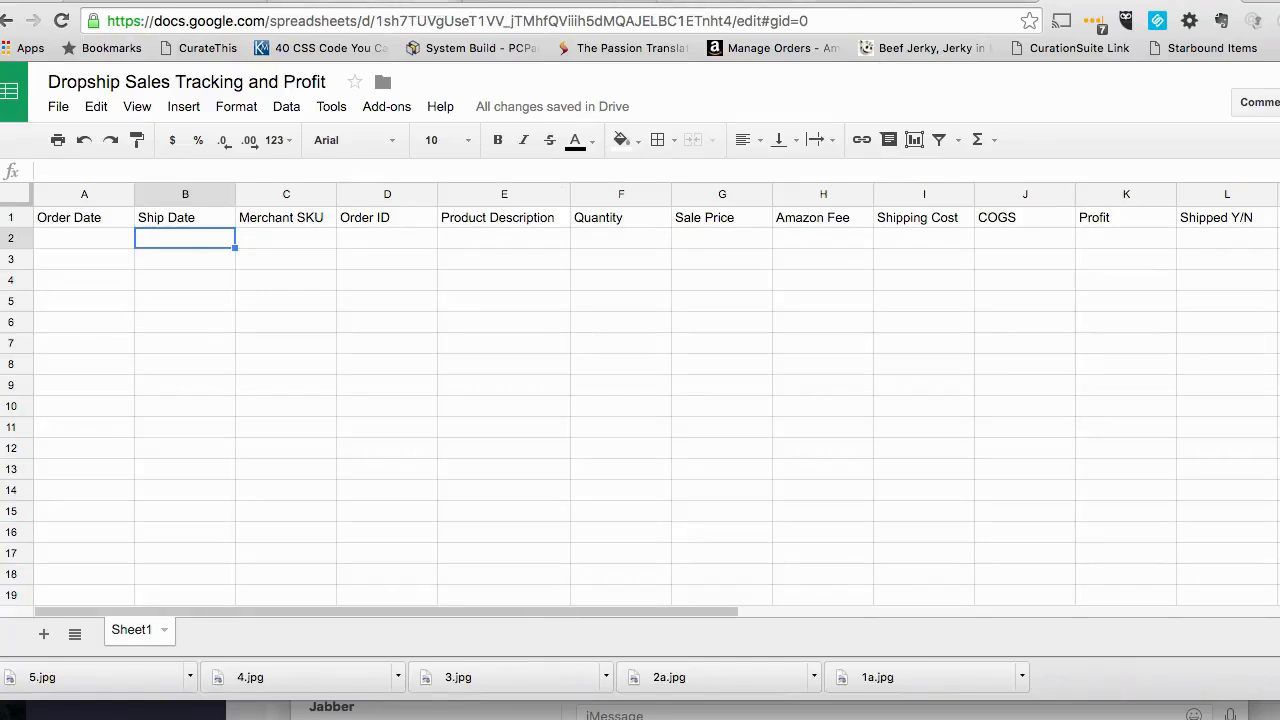
pyautogui.click(430, 3)
pyautogui.click(515, 524)
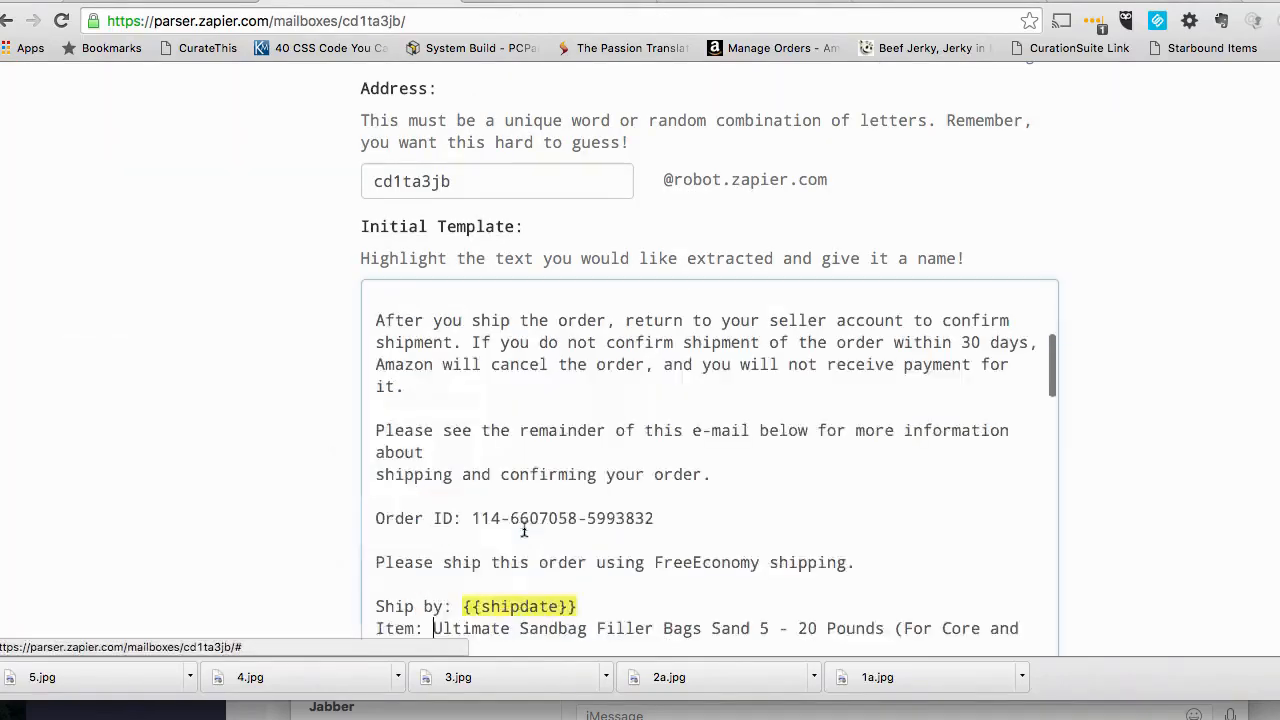
# - Mark the code after "SKU:" in the initial template as an extracted field named "Merchant SKU"
pyautogui.scroll(-4, 619, 532)
pyautogui.scroll(-2, 619, 532)
pyautogui.moveTo(537, 499); pyautogui.dragTo(426, 497)
pyautogui.click(442, 561)
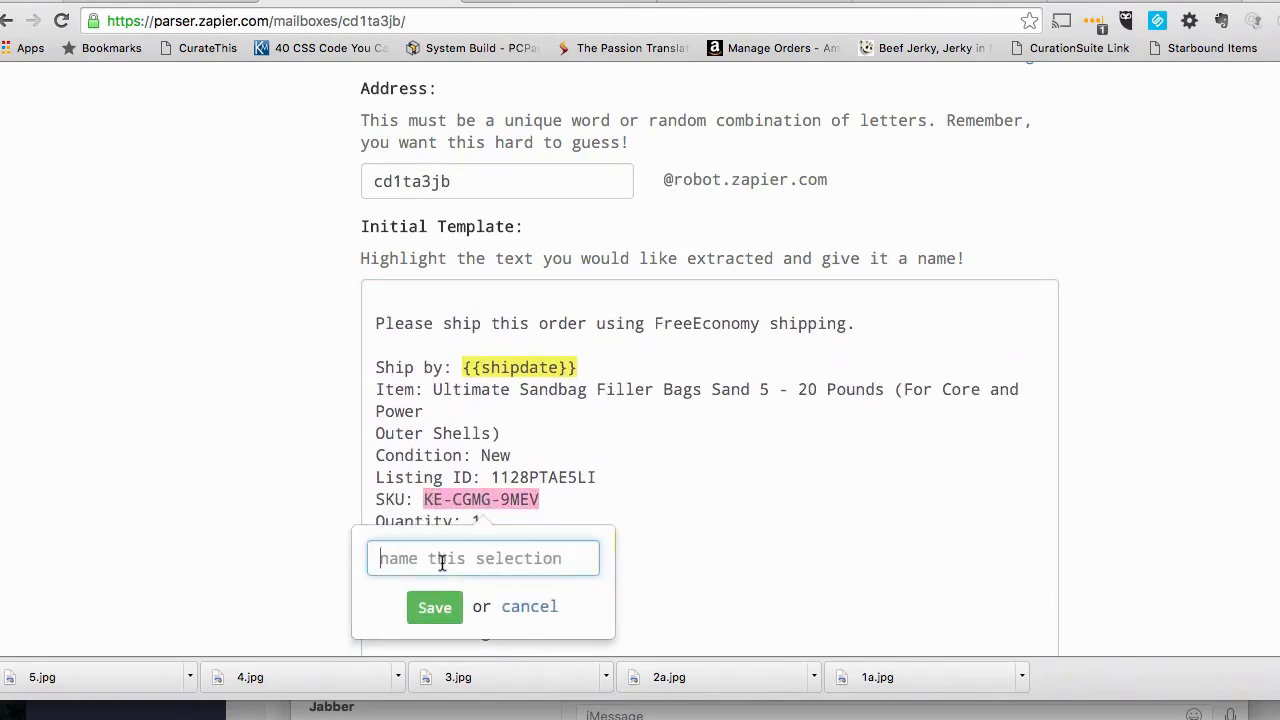
pyautogui.write('Merchant')
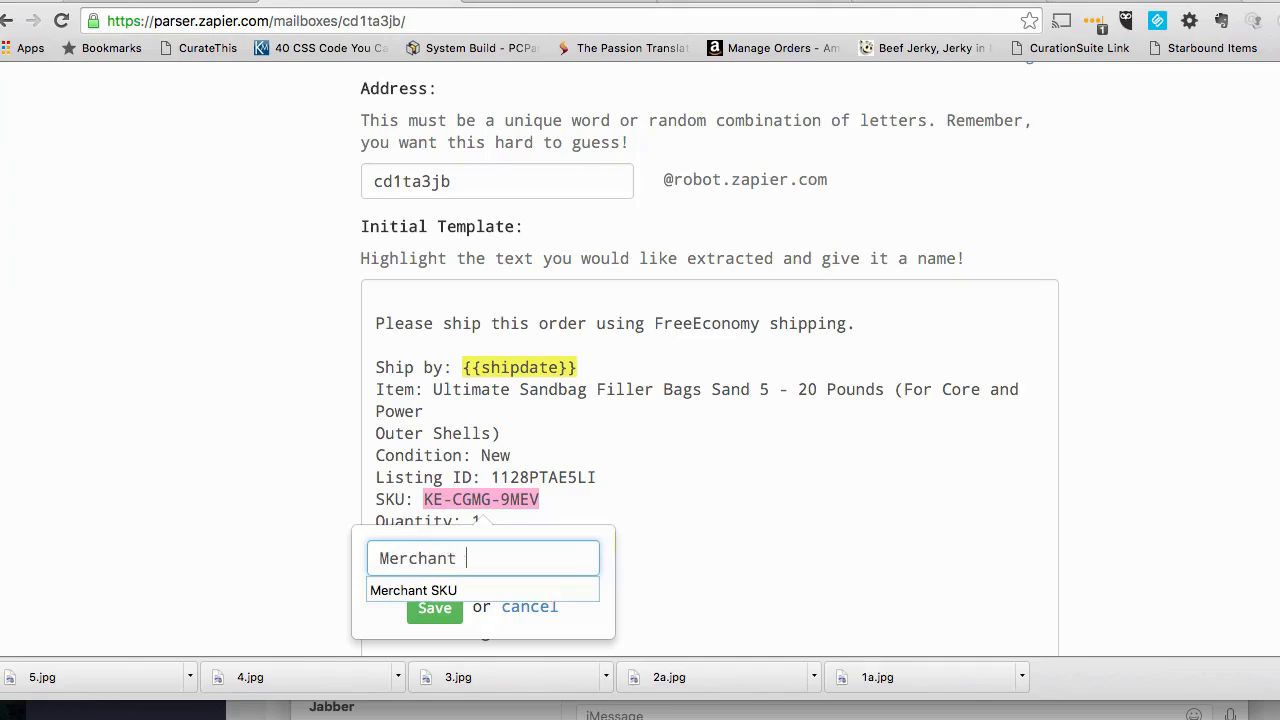
pyautogui.press('Return')
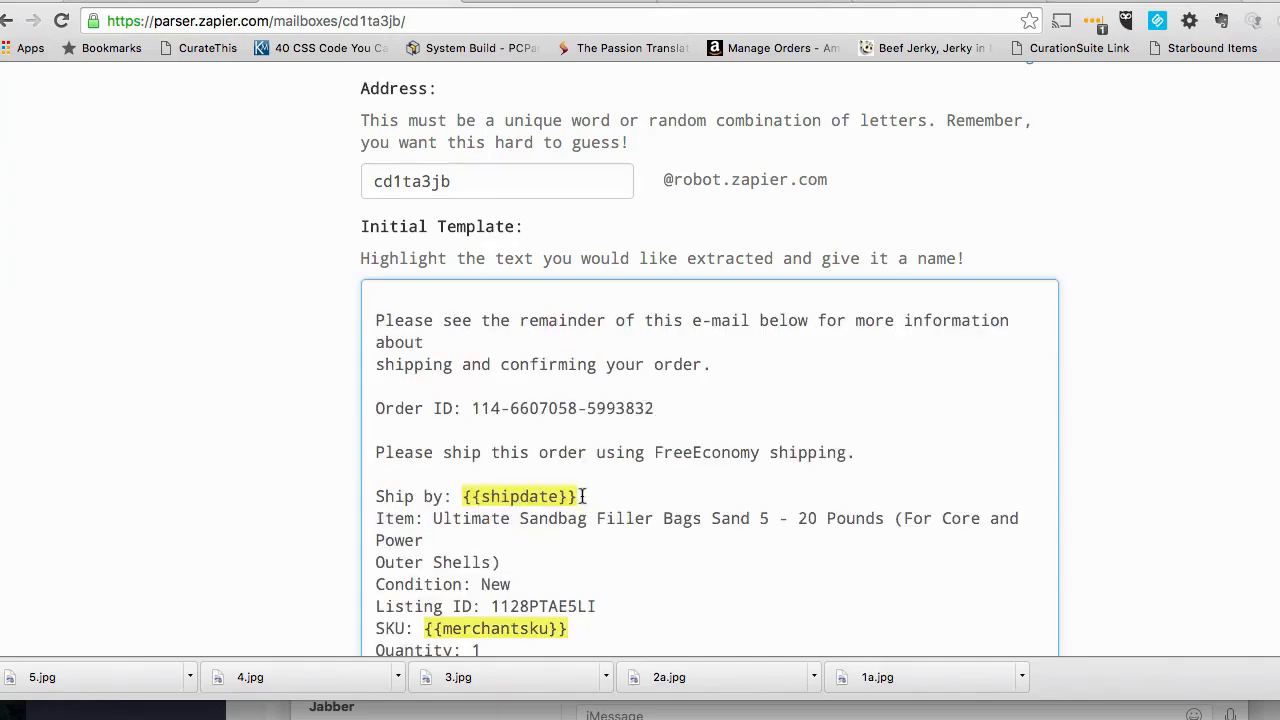
# - Mark the number after "Order ID:" in the initial template as an extracted field named "Order ID"
pyautogui.scroll(-2, 545, 535)
pyautogui.scroll(-2, 549, 538)
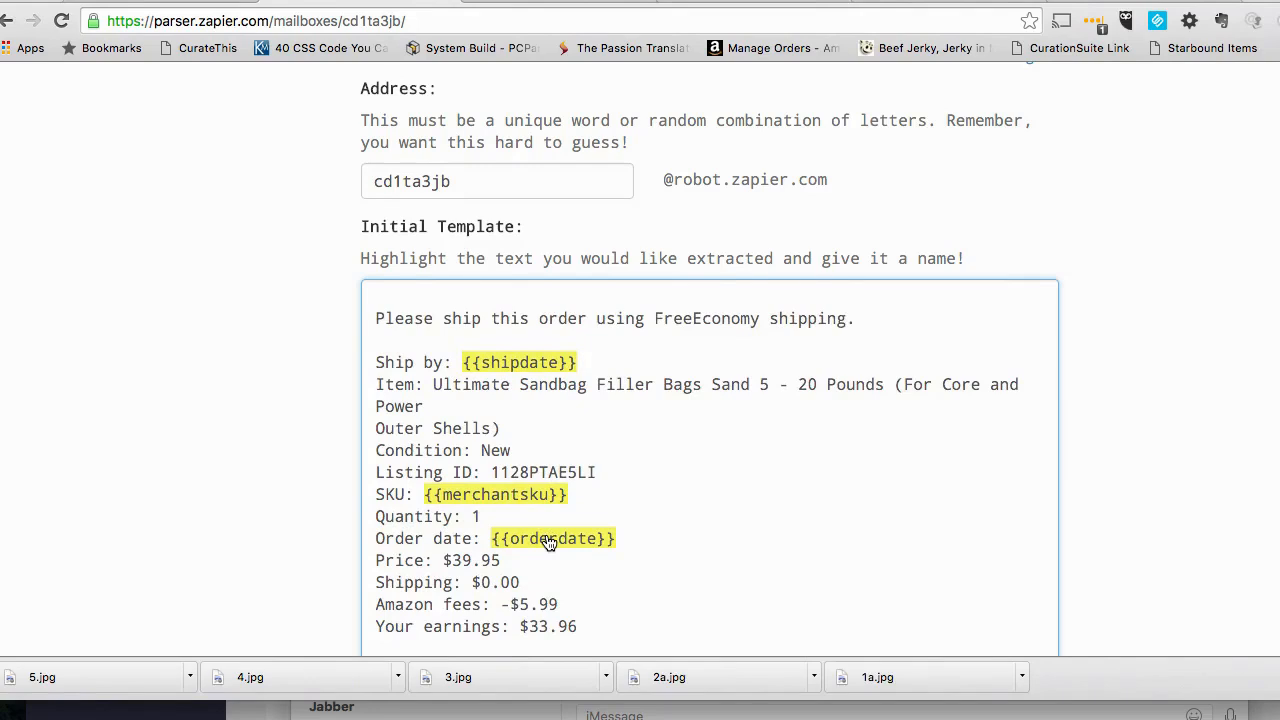
pyautogui.scroll(3, 561, 418)
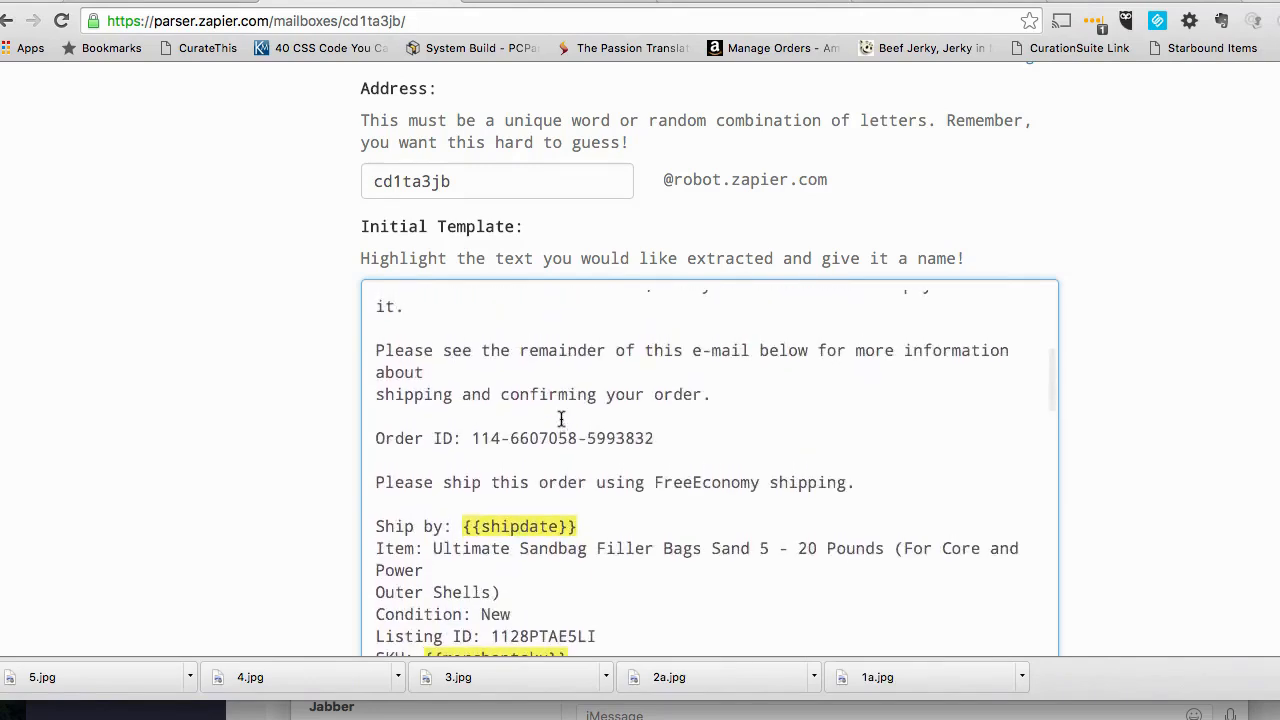
pyautogui.moveTo(655, 438); pyautogui.dragTo(472, 440)
pyautogui.write('Order ID')
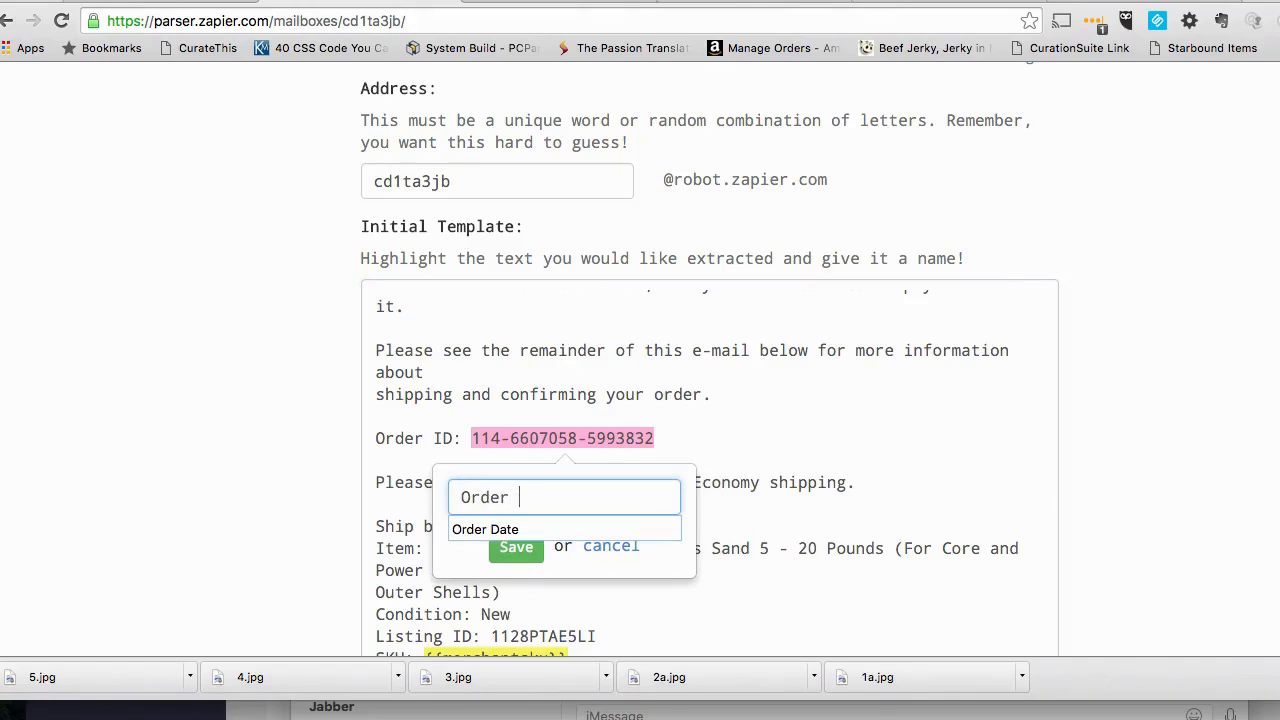
pyautogui.click(510, 547)
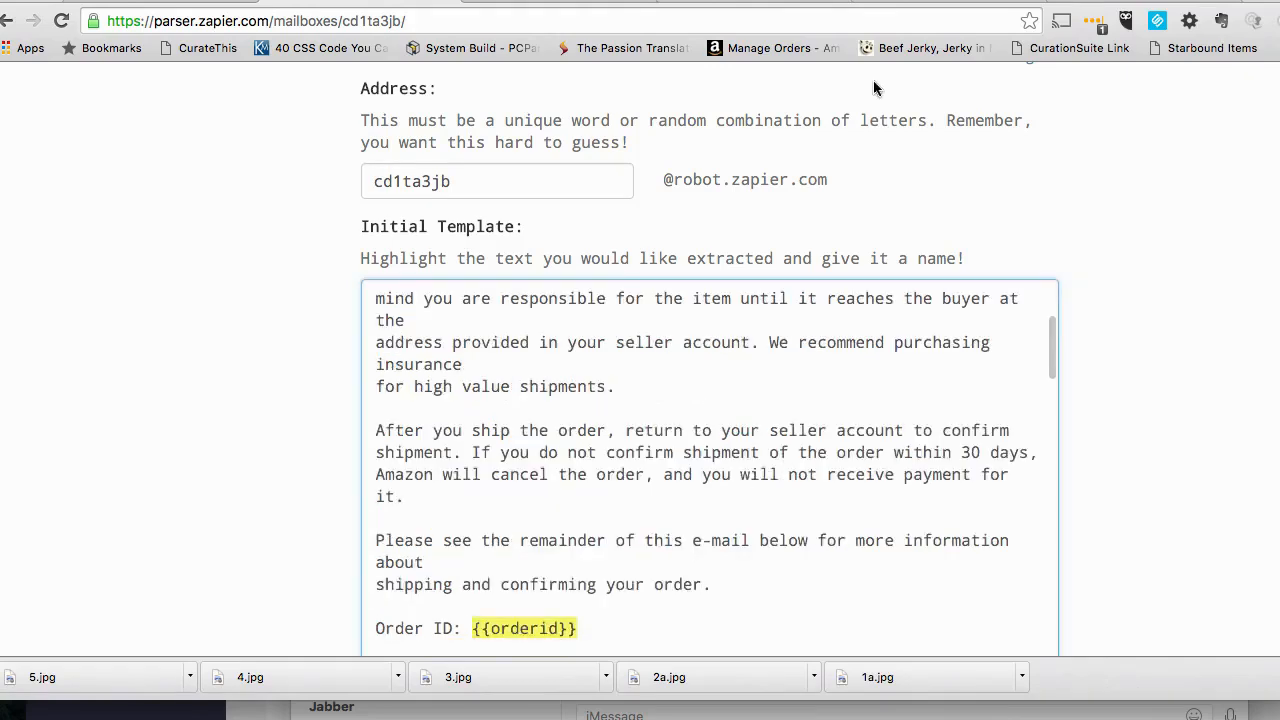
# - Mark the full item title after "Item:" in the template as an extracted field named "Product Description"
pyautogui.scroll(-5, 634, 400)
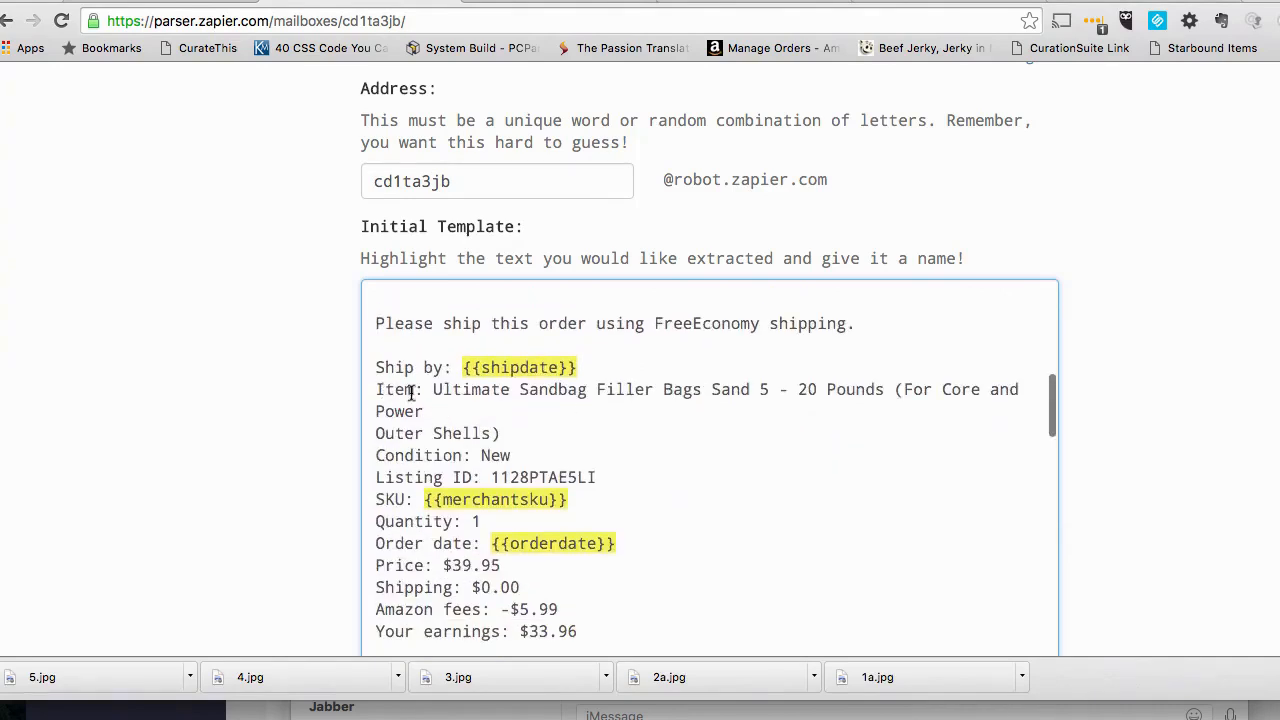
pyautogui.moveTo(500, 434); pyautogui.dragTo(437, 390)
pyautogui.click(366, 495)
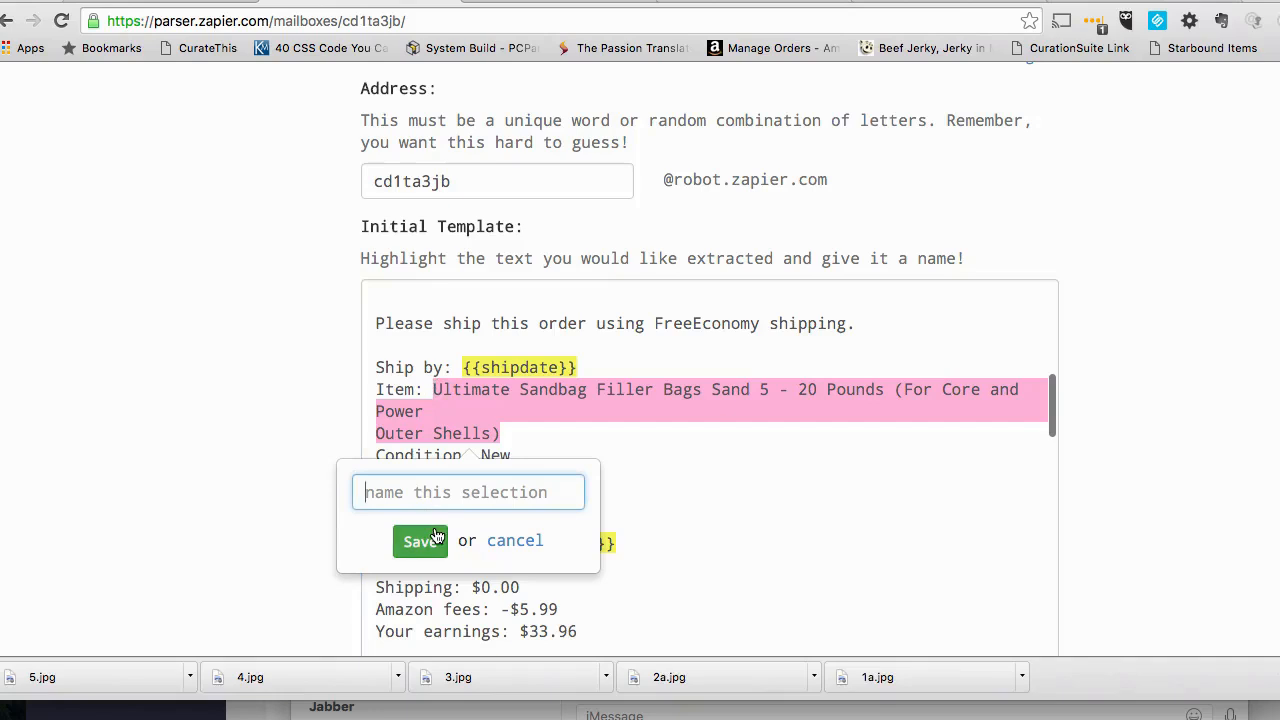
pyautogui.write('P')
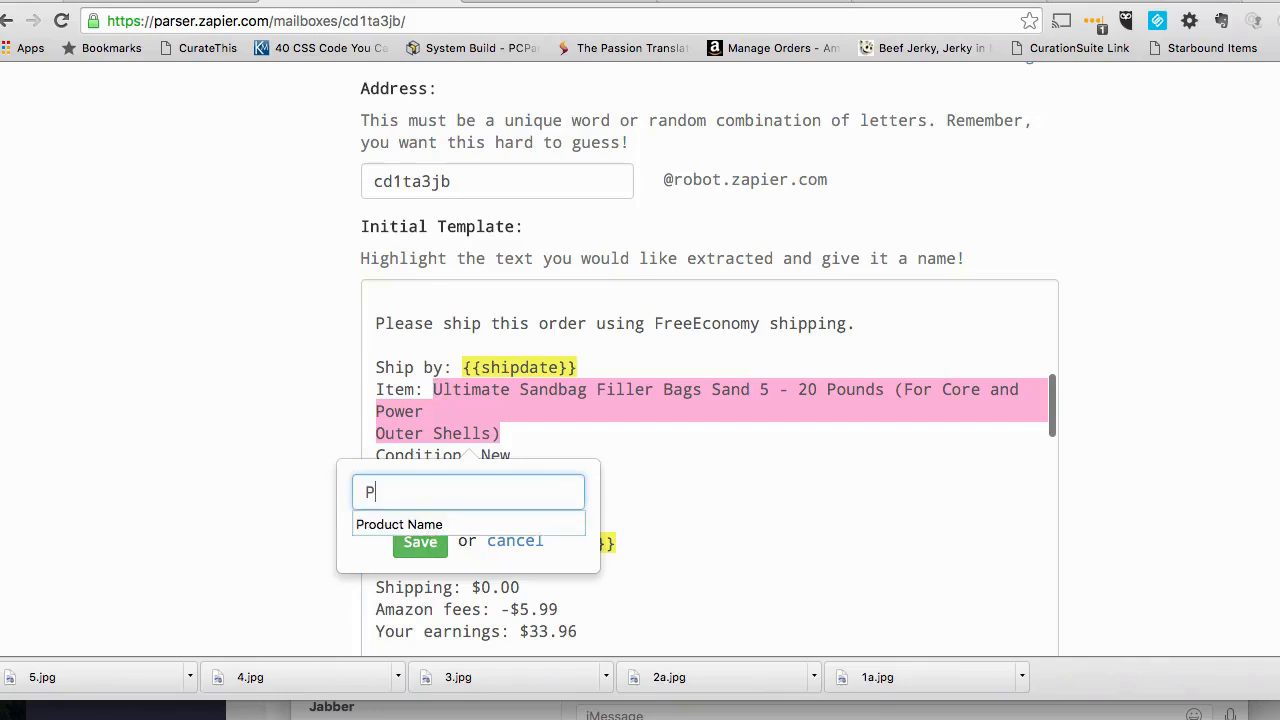
pyautogui.write('roduct Descr')
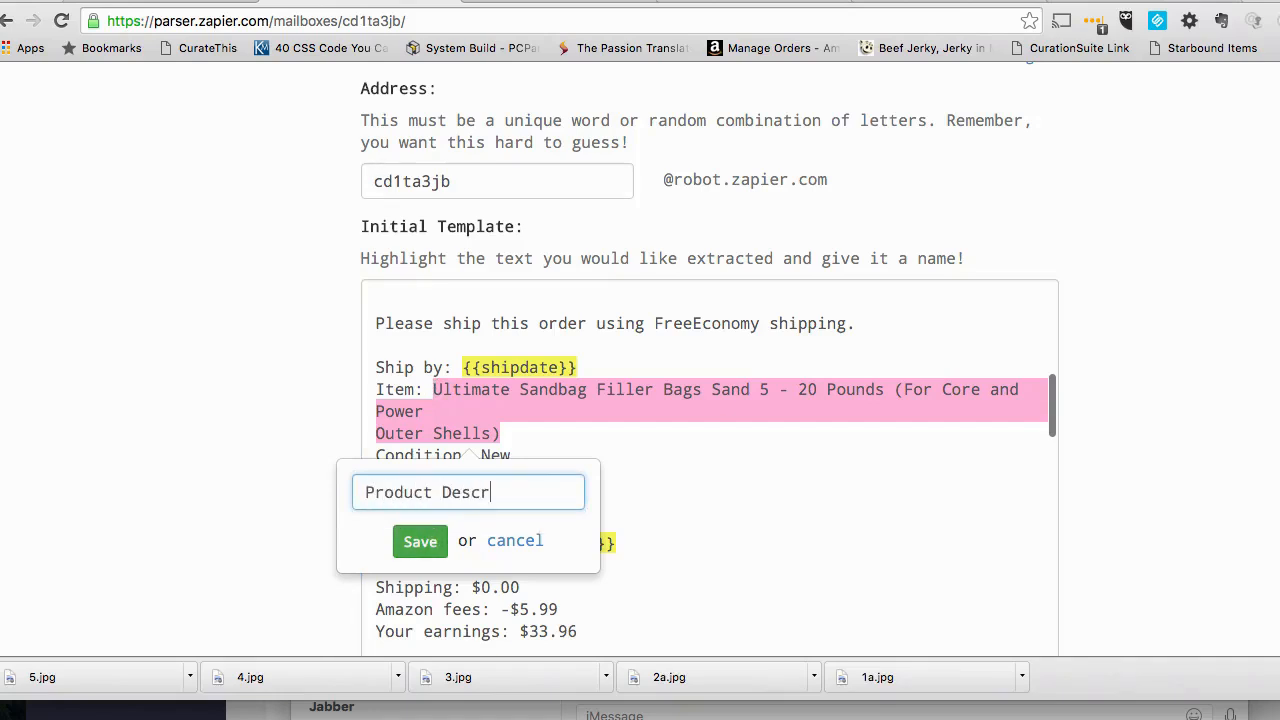
pyautogui.write('iption')
pyautogui.click(422, 542)
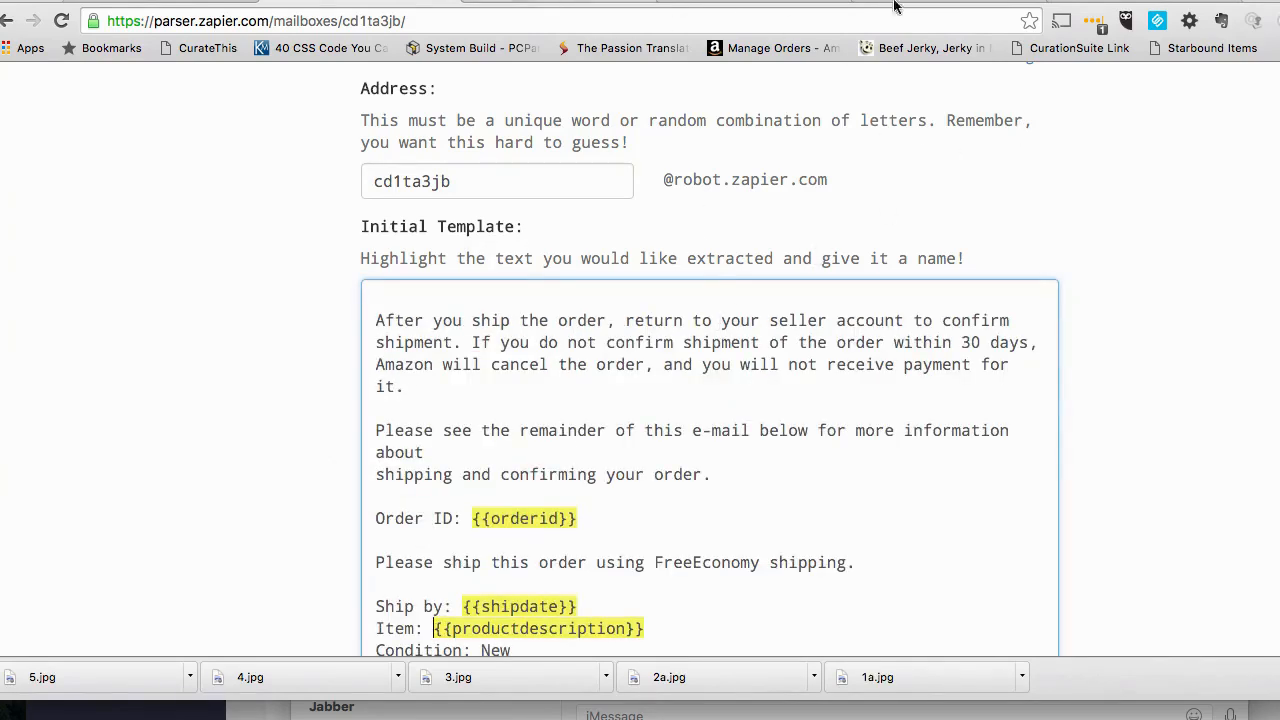
# - Check the spreadsheet's column headers and mark the number after "Quantity:" in the Zapier parser template as a field named "Quantity"
pyautogui.click(1120, 2)
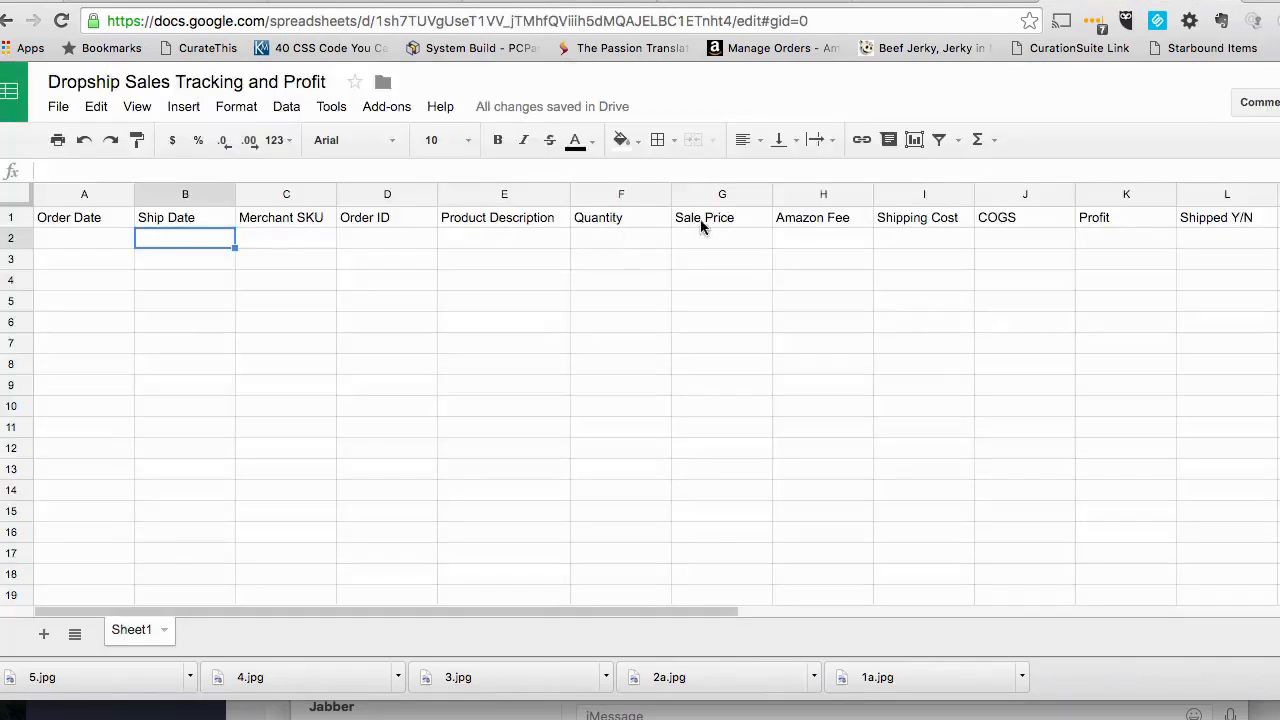
pyautogui.click(334, 3)
pyautogui.scroll(-5, 578, 598)
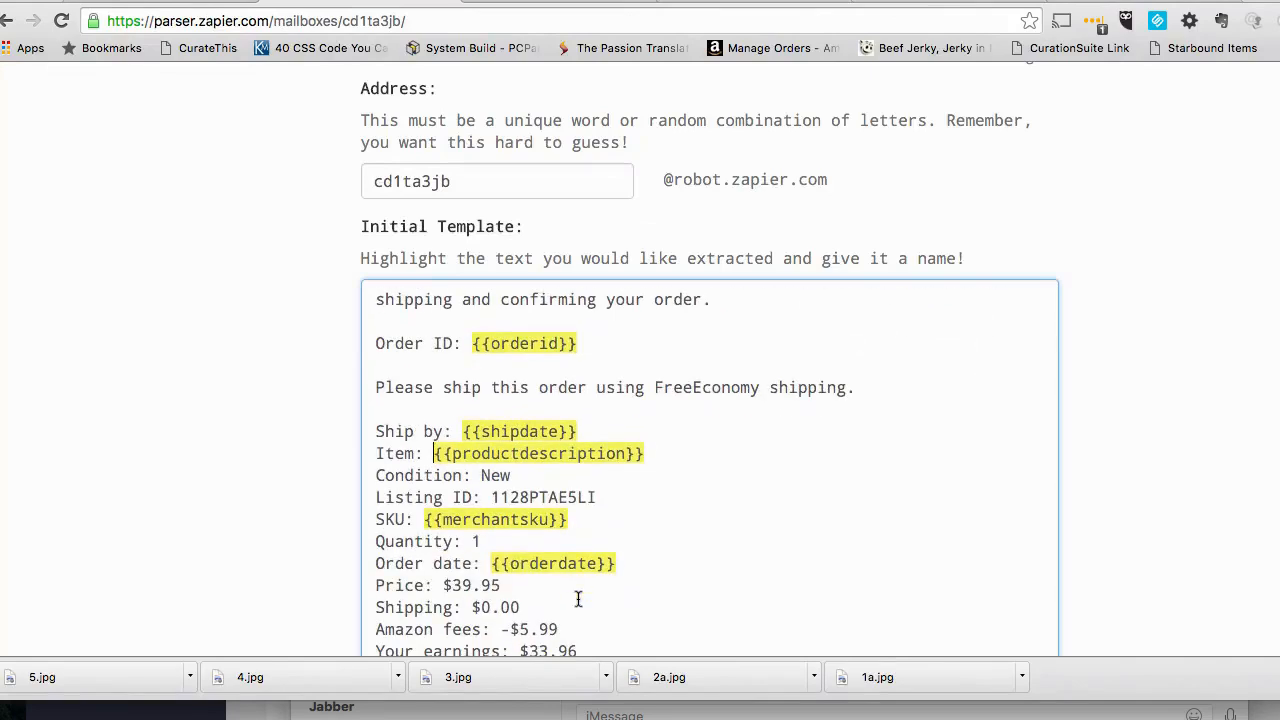
pyautogui.moveTo(485, 541); pyautogui.dragTo(472, 541)
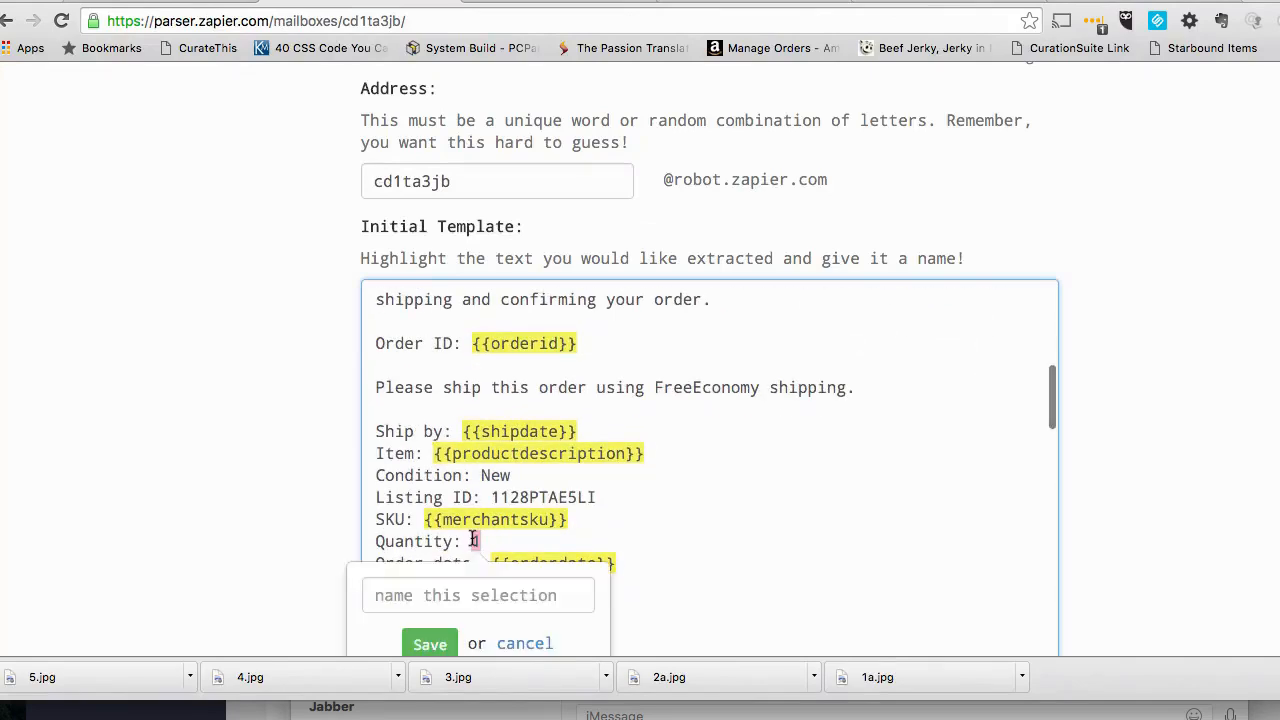
pyautogui.write('Quan')
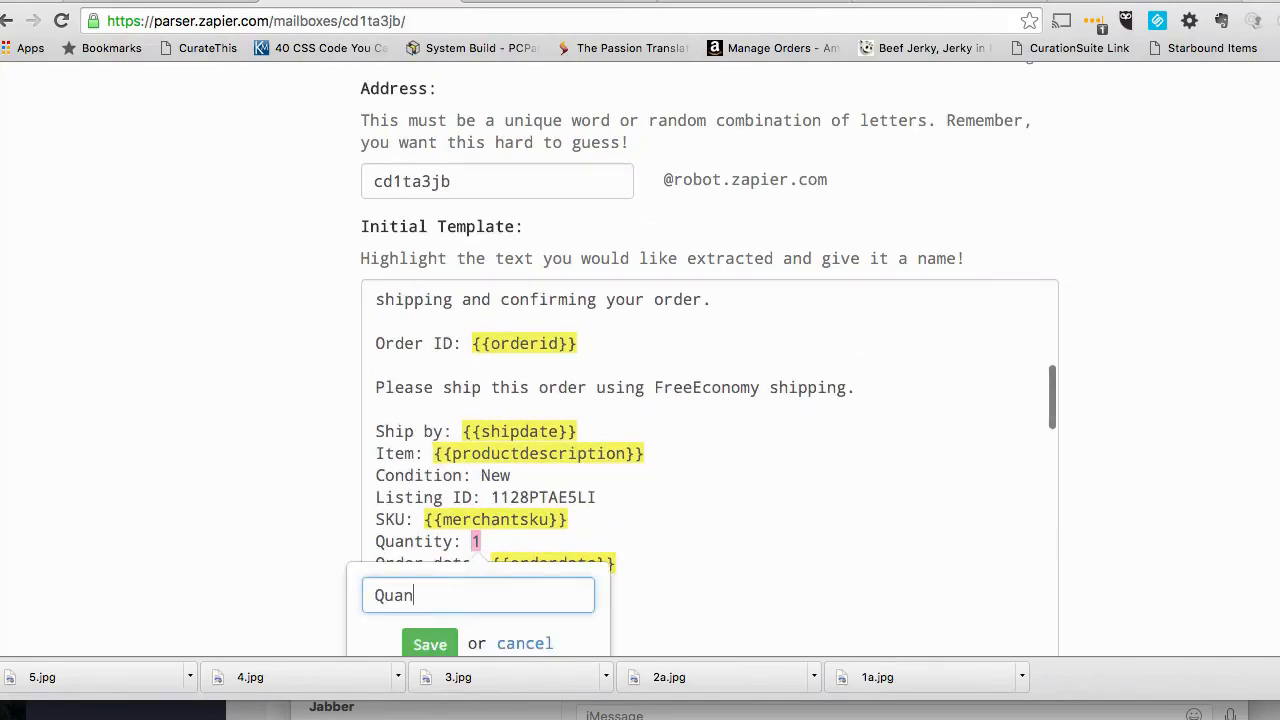
pyautogui.write('tity')
pyautogui.click(430, 644)
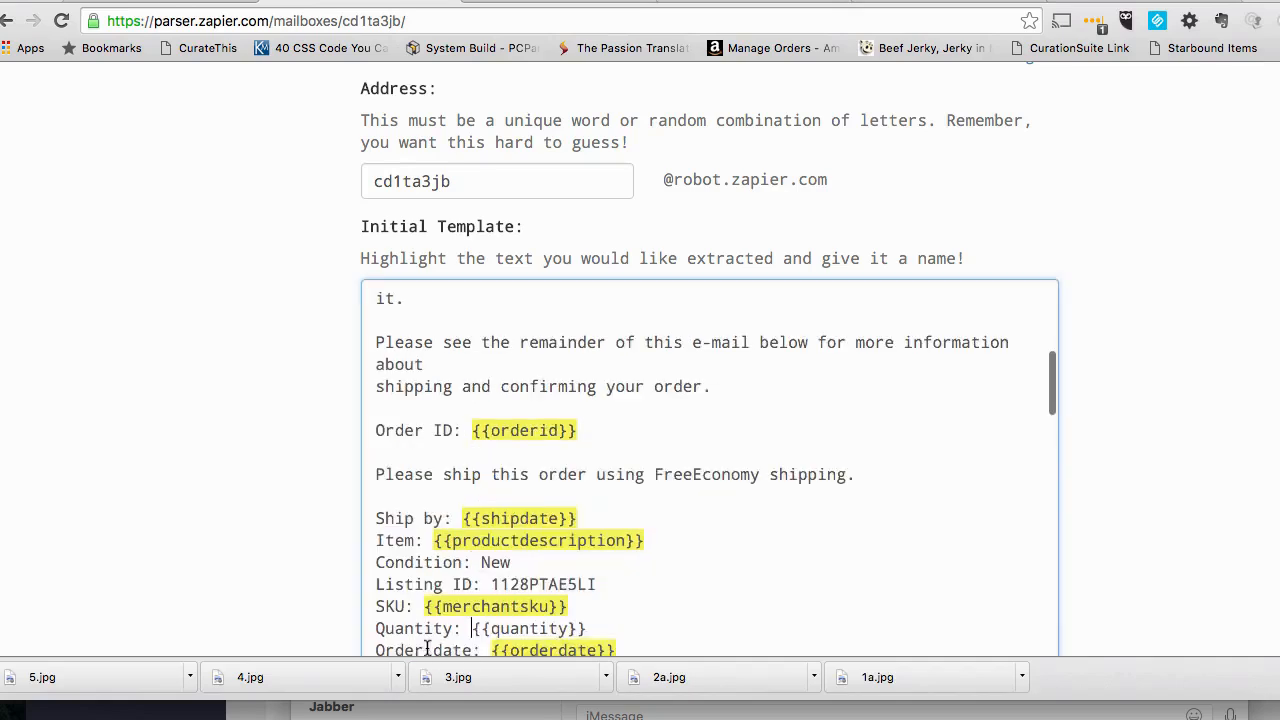
# - Consult the spreadsheet's headers and mark the amount after "Price:" in the Zapier parser template as a field named "Sale Price"
pyautogui.click(1090, 1)
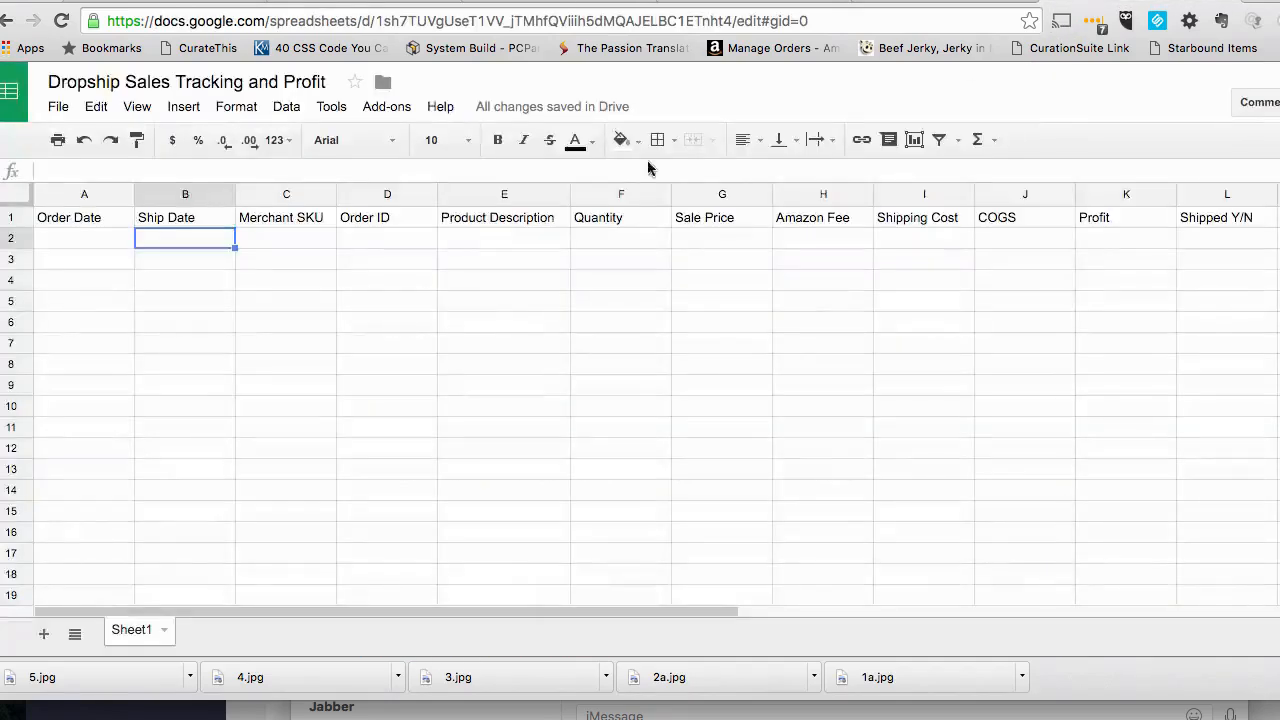
pyautogui.click(390, 3)
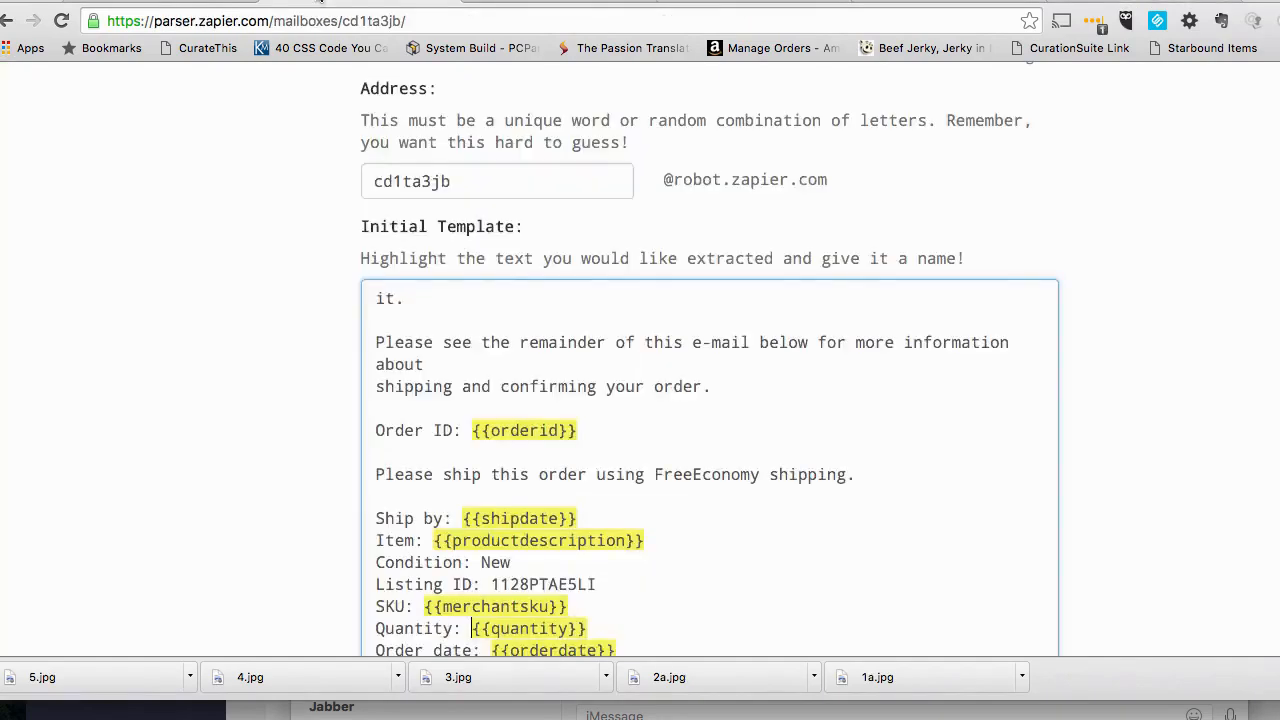
pyautogui.scroll(-3, 478, 556)
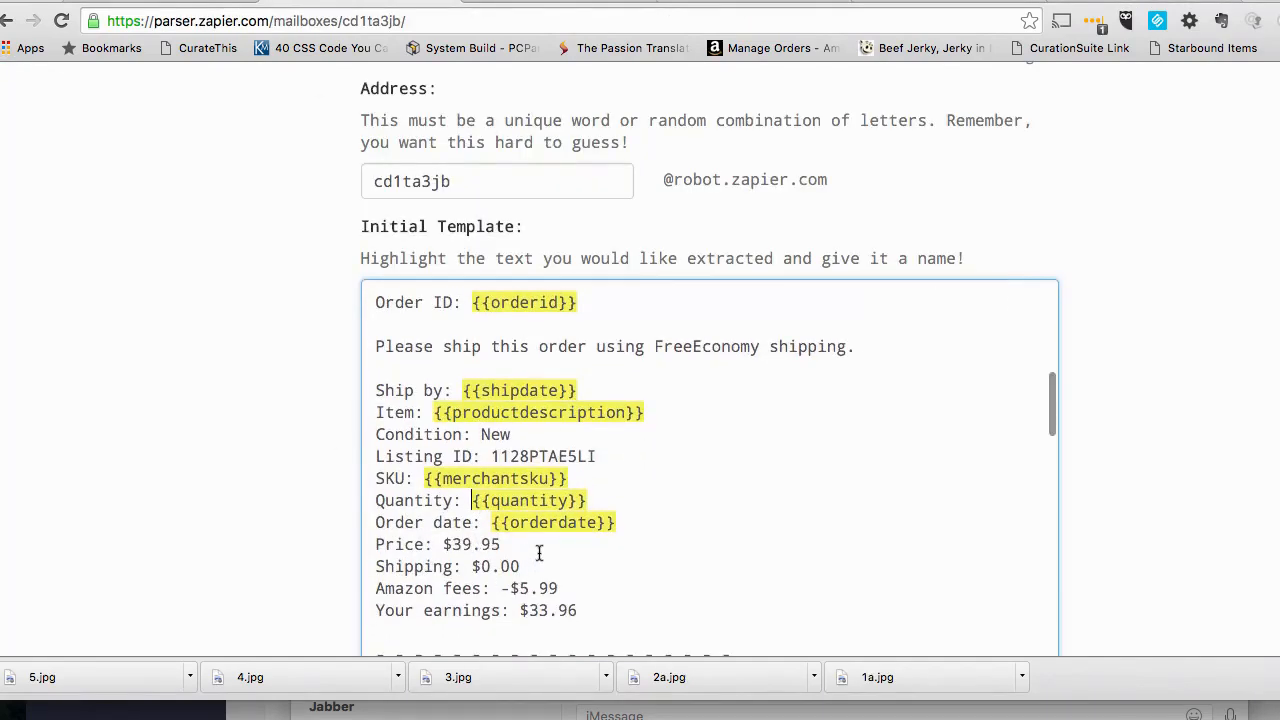
pyautogui.scroll(1, 539, 555)
pyautogui.scroll(-2, 414, 505)
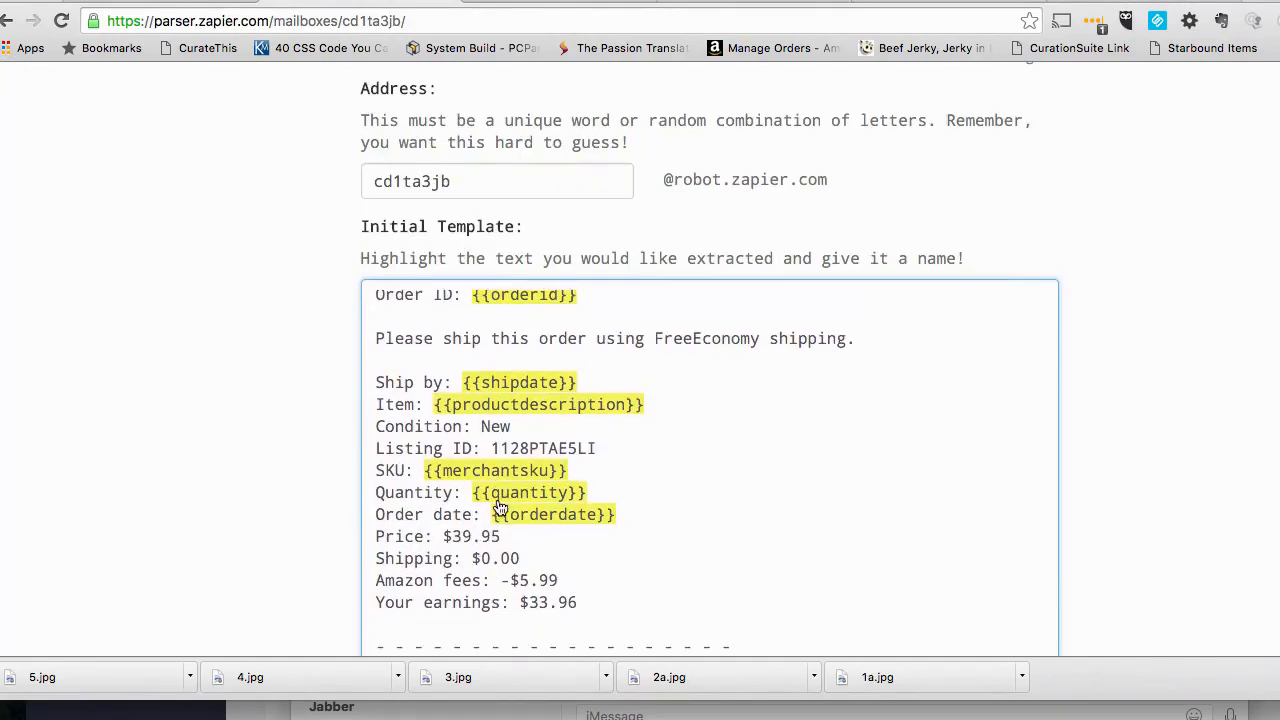
pyautogui.moveTo(500, 536); pyautogui.dragTo(442, 536)
pyautogui.click(438, 596)
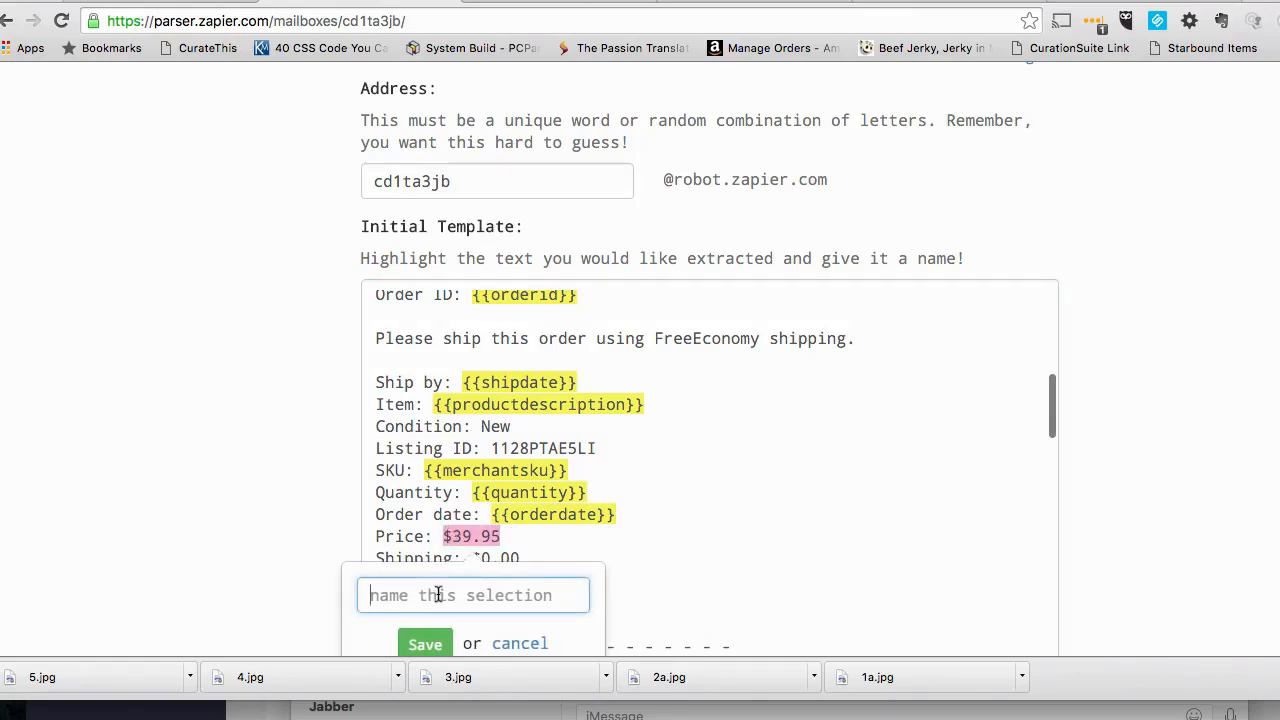
pyautogui.click(438, 596)
pyautogui.write('Sale Price')
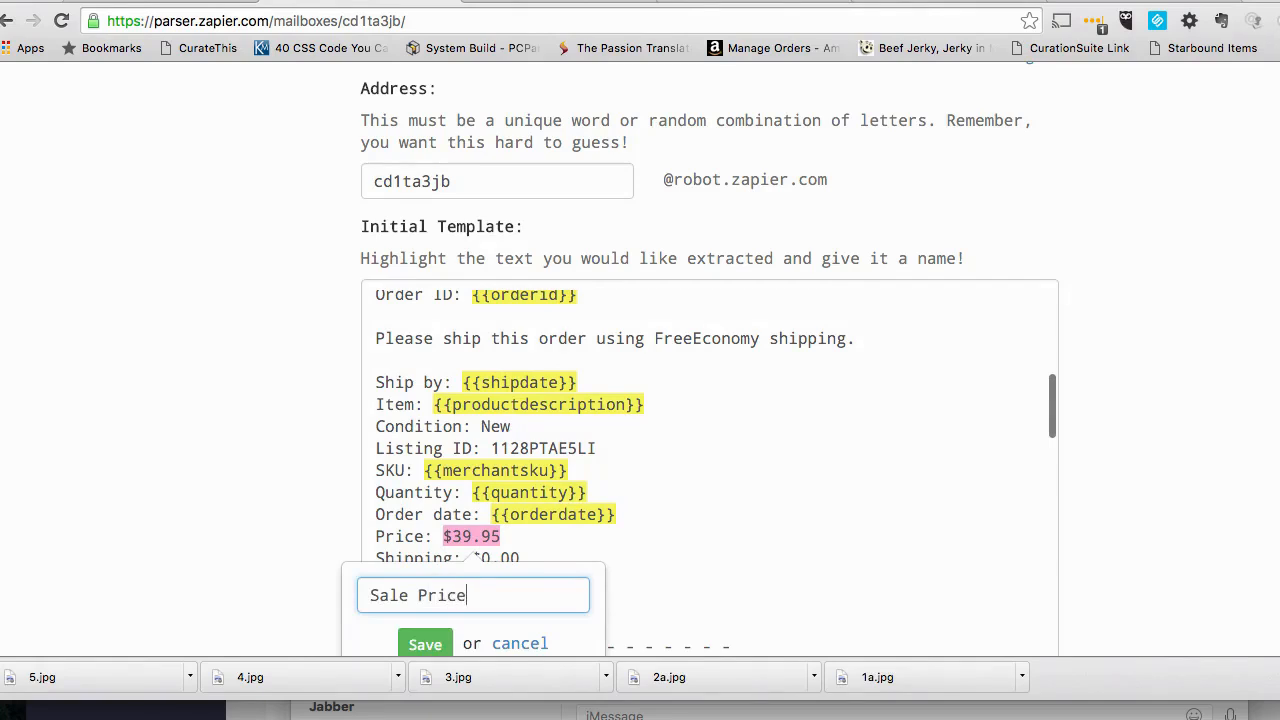
pyautogui.click(425, 643)
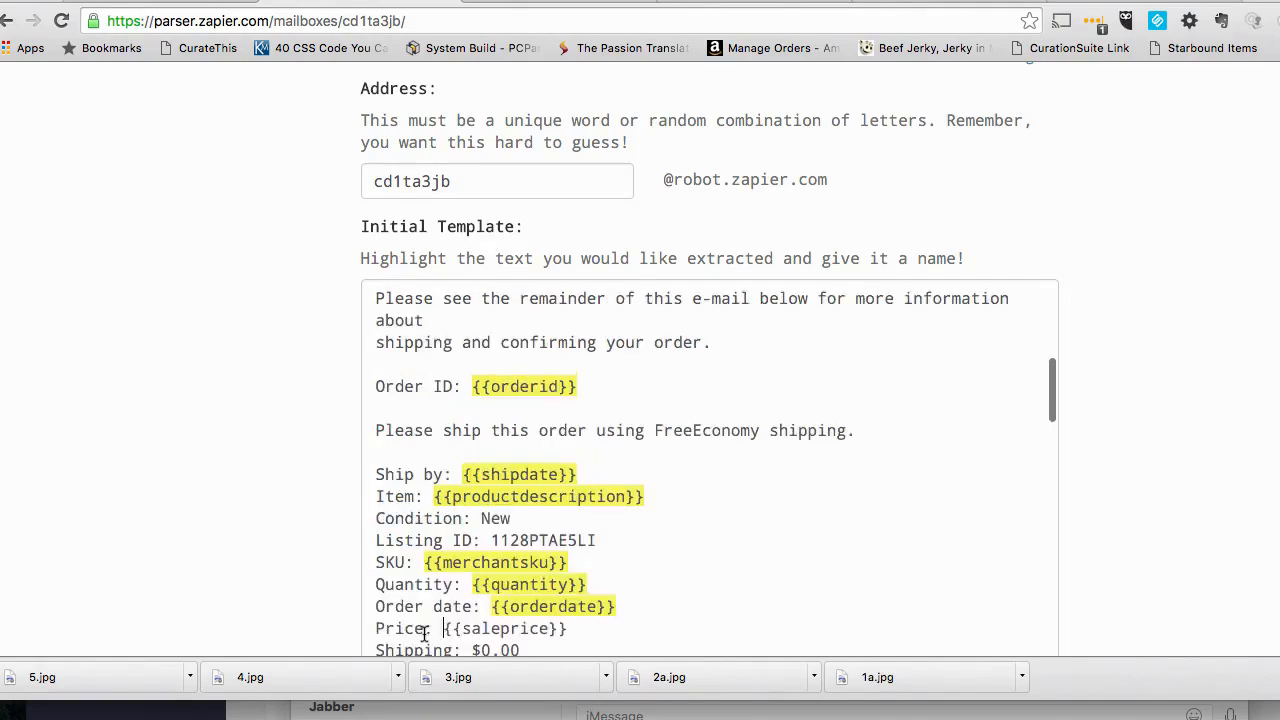
# - Review the spreadsheet's headers and mark the amount after "Shipping:" in the Zapier parser template as a field named "Shipping Cost"
pyautogui.scroll(-2, 720, 322)
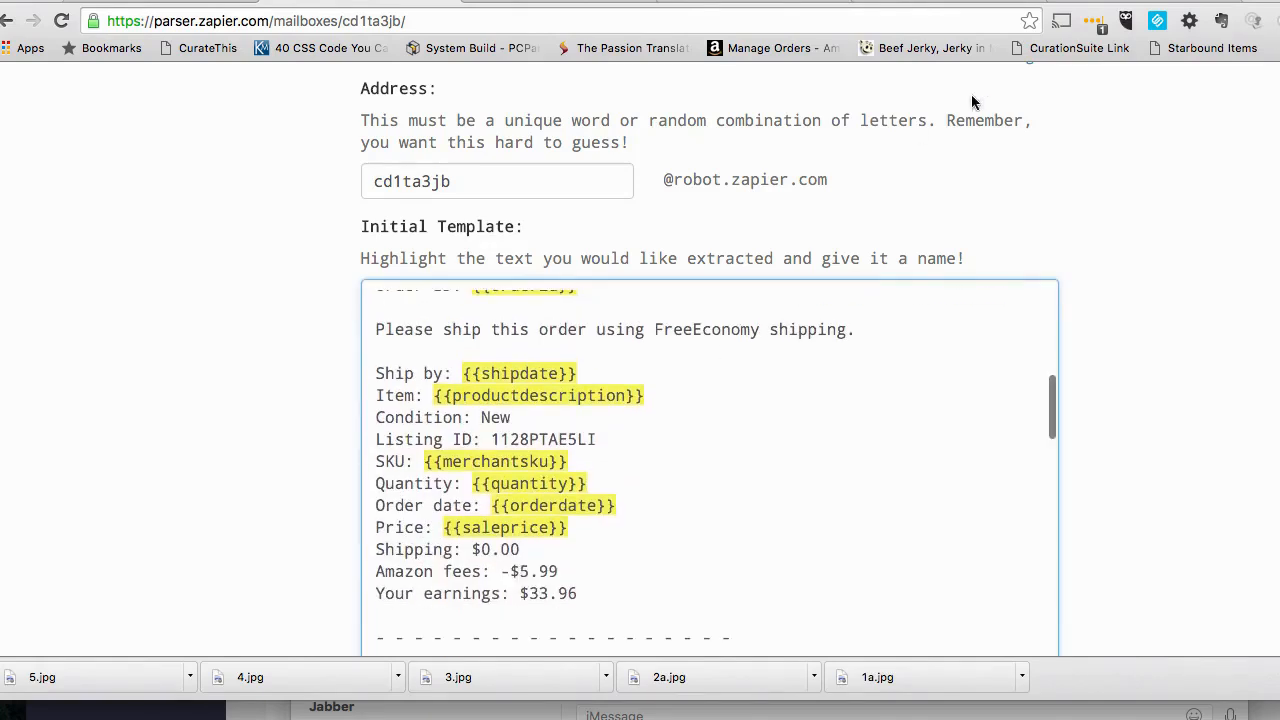
pyautogui.click(1098, 2)
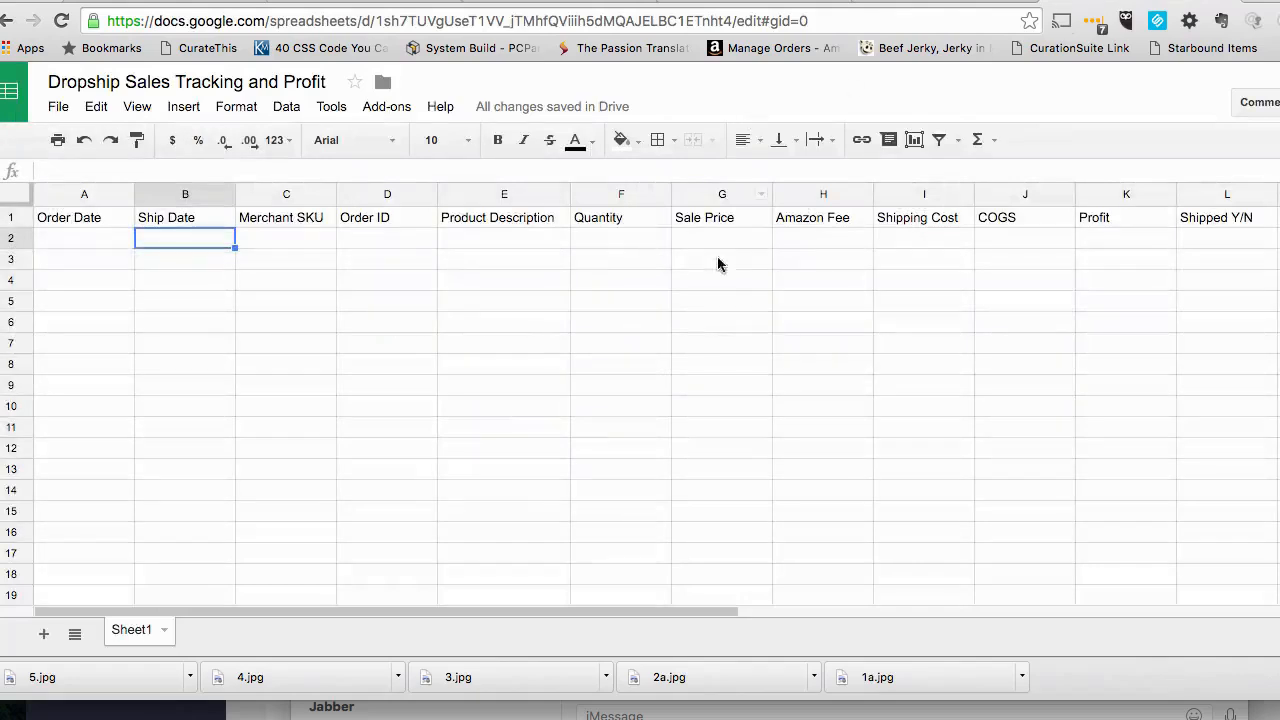
pyautogui.click(709, 5)
pyautogui.click(946, 3)
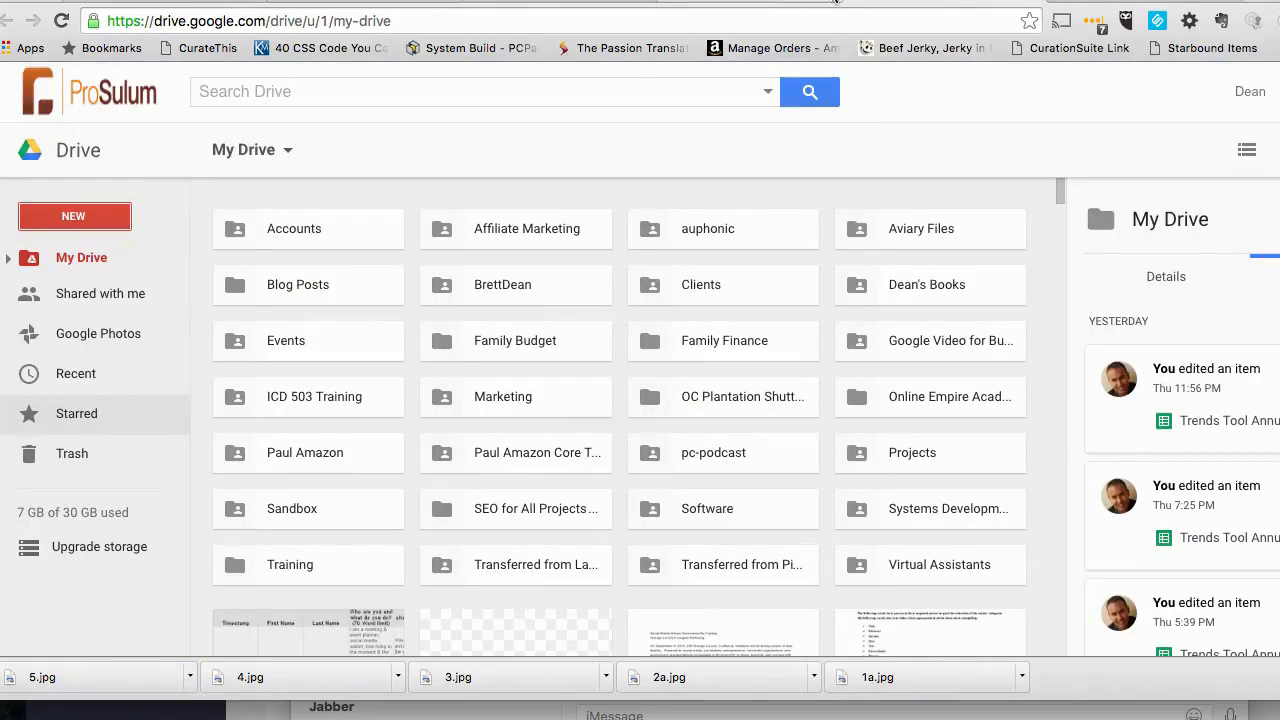
pyautogui.click(921, 3)
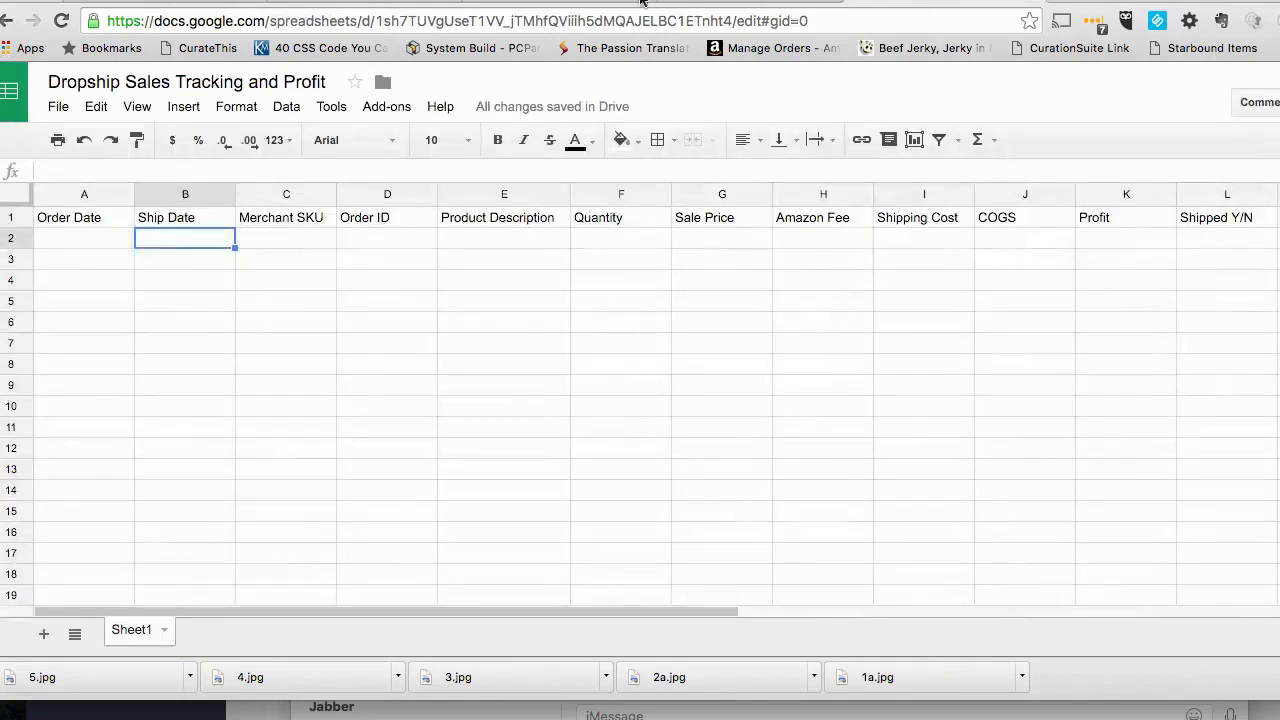
pyautogui.click(342, 3)
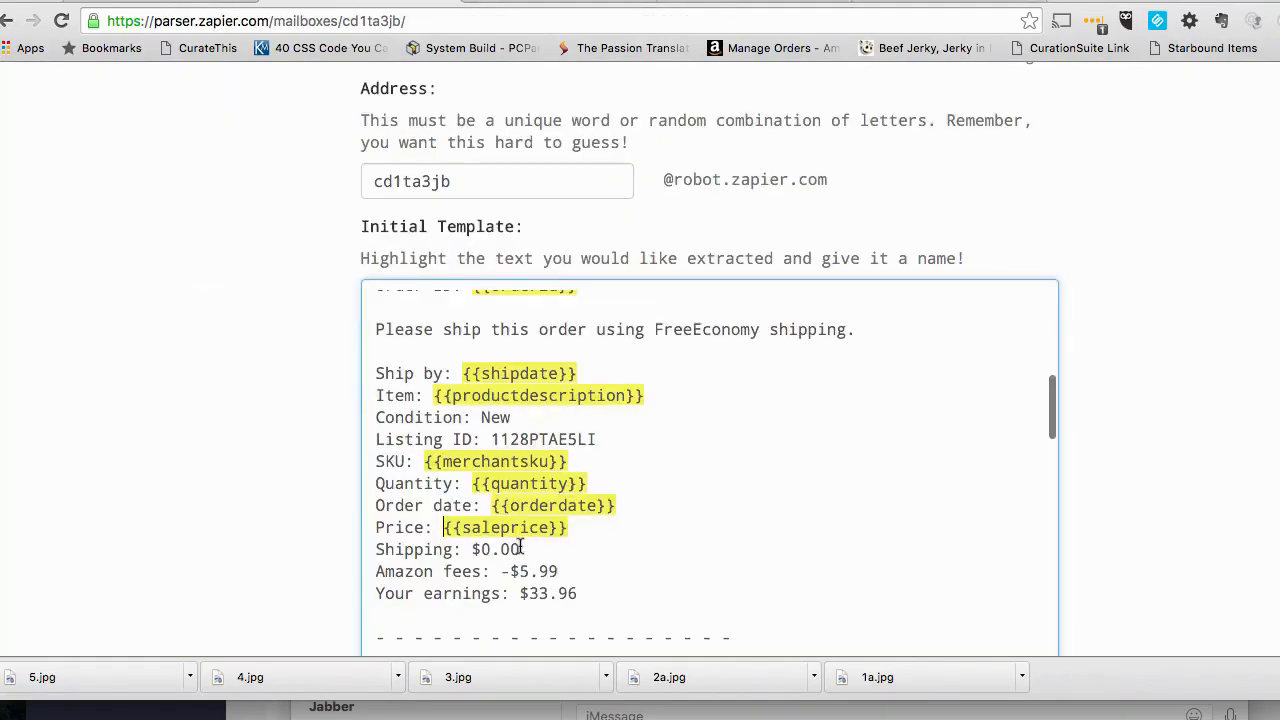
pyautogui.moveTo(520, 549); pyautogui.dragTo(472, 549)
pyautogui.click(465, 605)
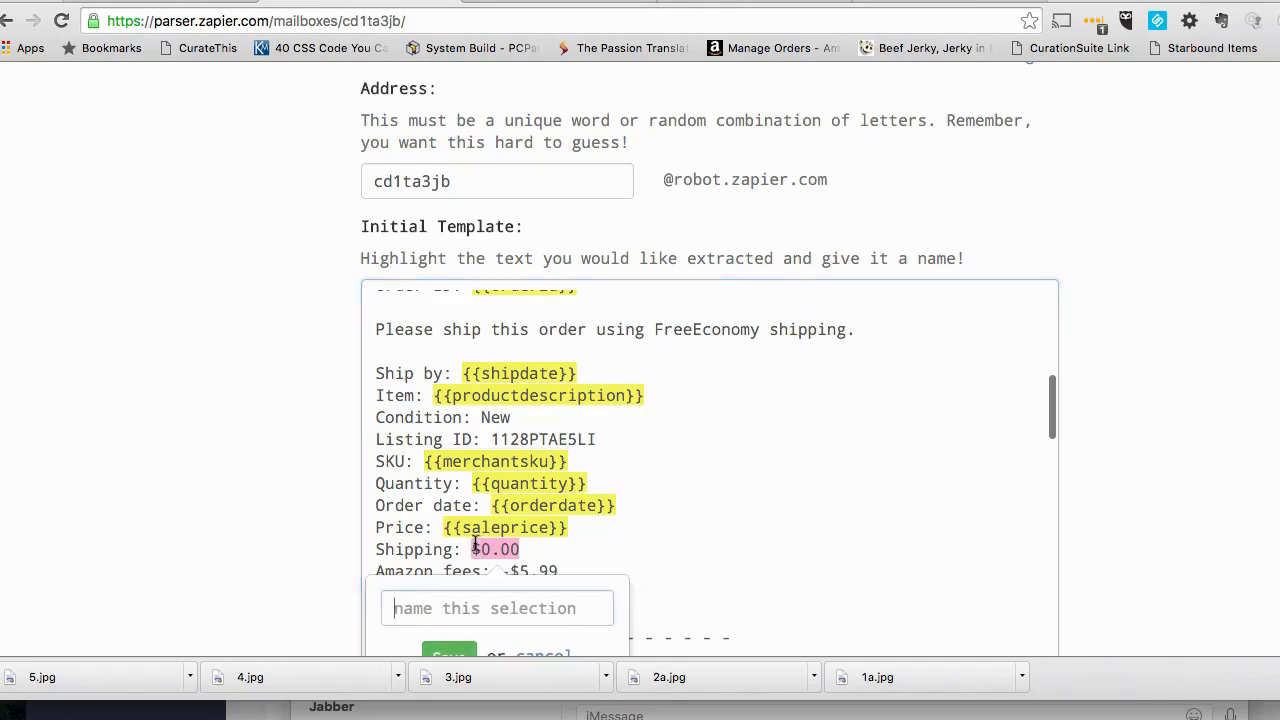
pyautogui.click(465, 603)
pyautogui.write('Sh')
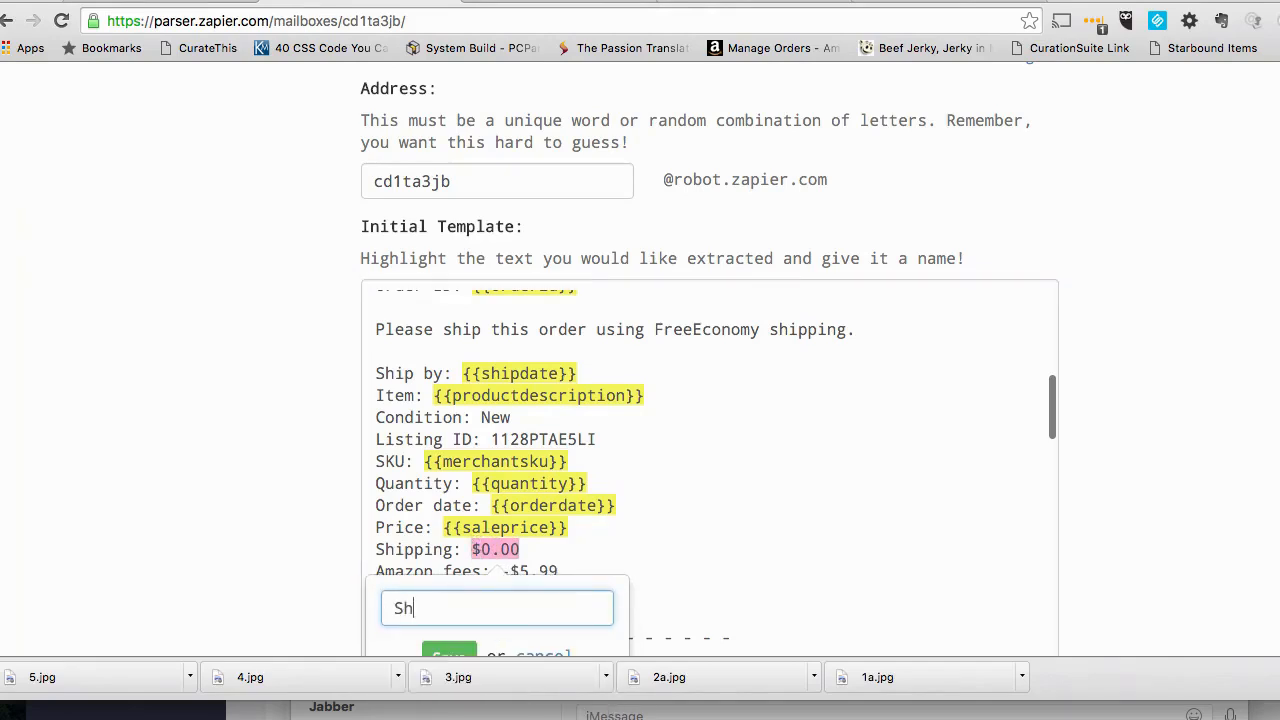
pyautogui.write('ipptining Cost')
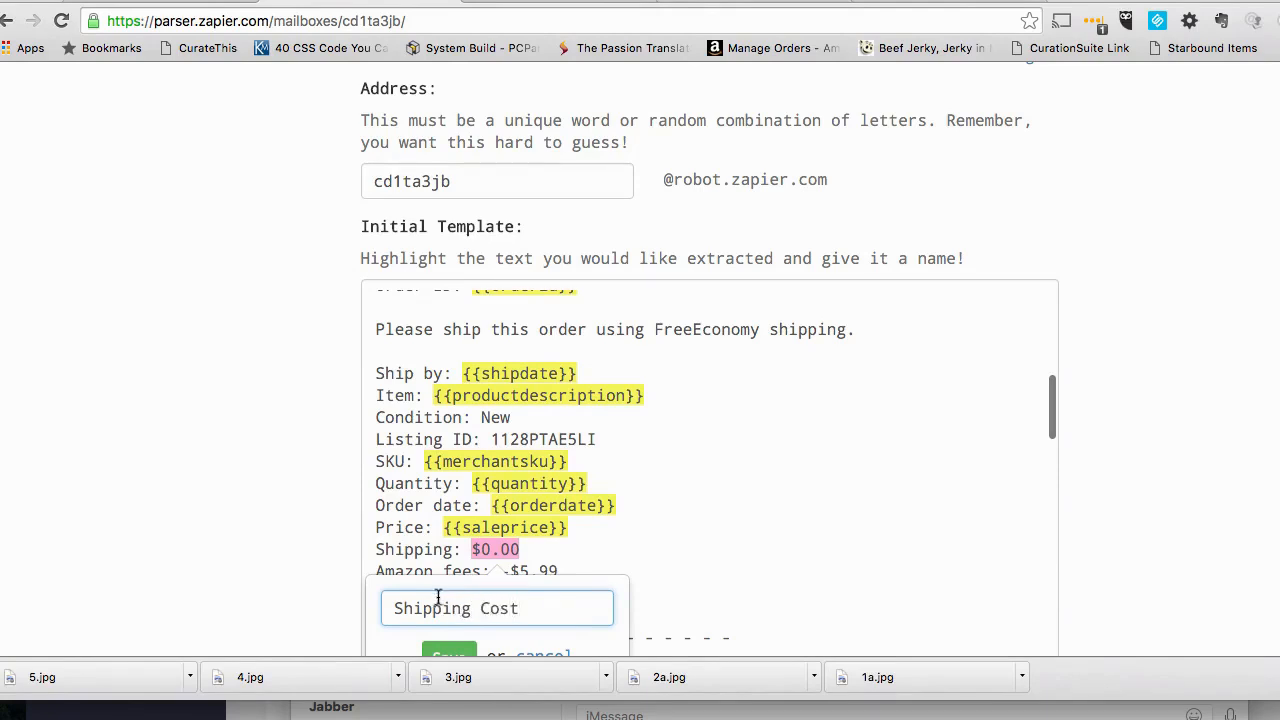
pyautogui.scroll(-1, 445, 600)
pyautogui.click(452, 616)
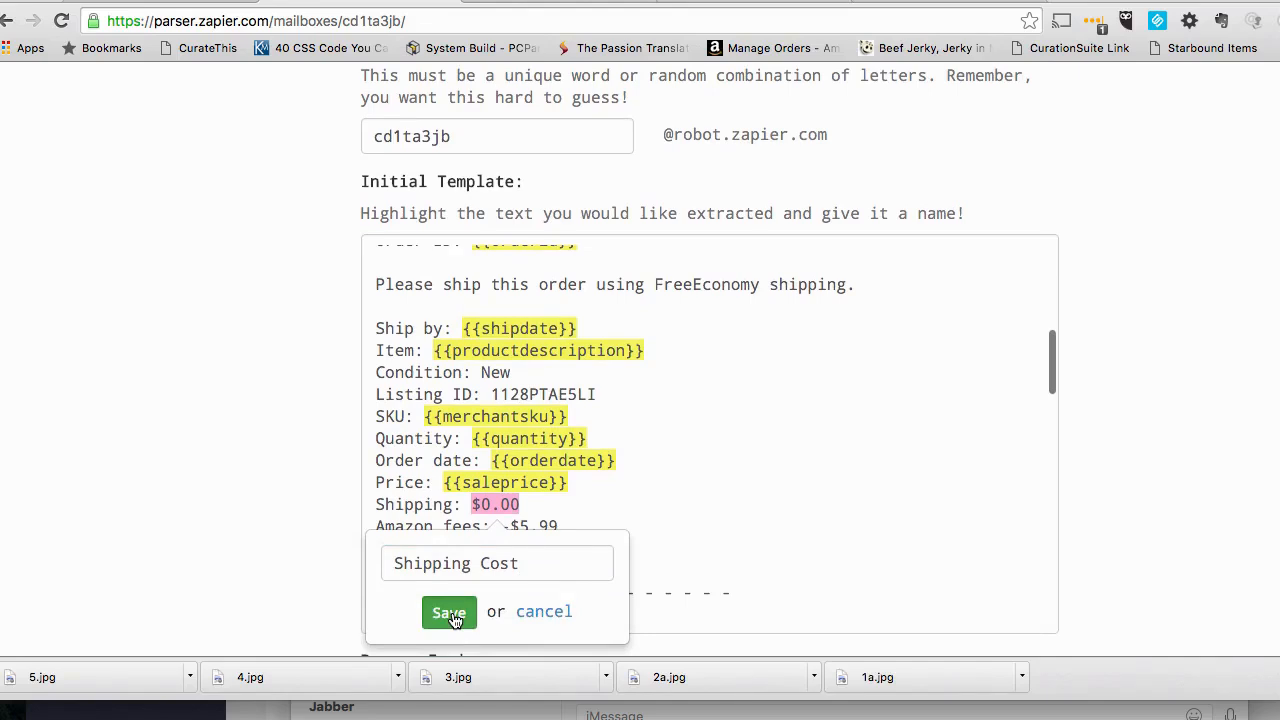
pyautogui.click(450, 614)
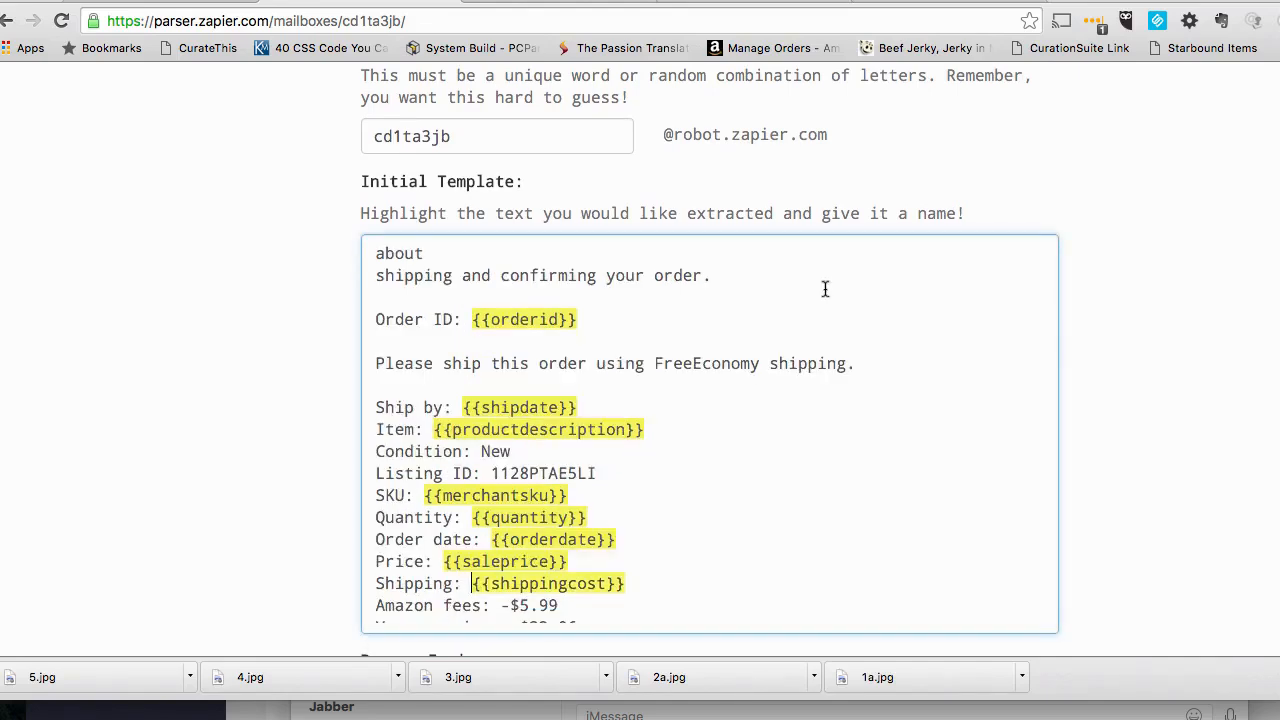
# - Check the spreadsheet's headers and mark the amount after "Amazon fees:" in the Zapier parser template as a field named "Amazon Fee"
pyautogui.click(1005, 3)
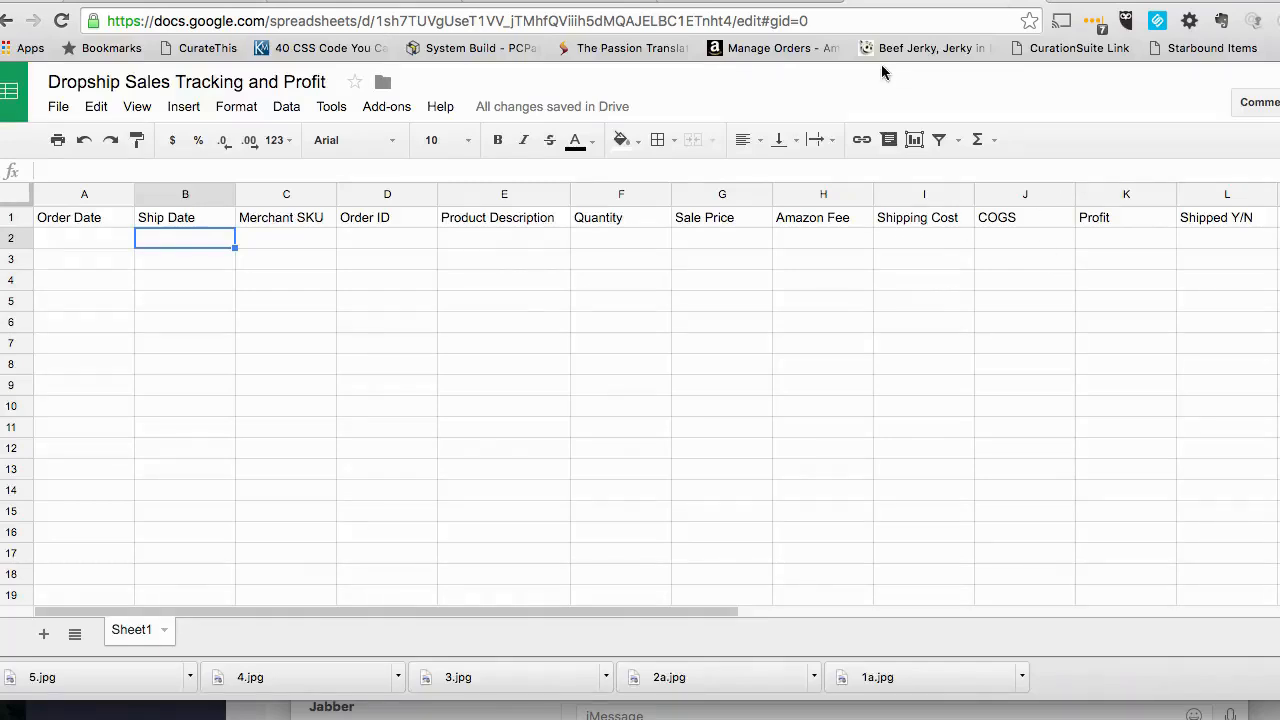
pyautogui.click(640, 4)
pyautogui.scroll(-2, 481, 524)
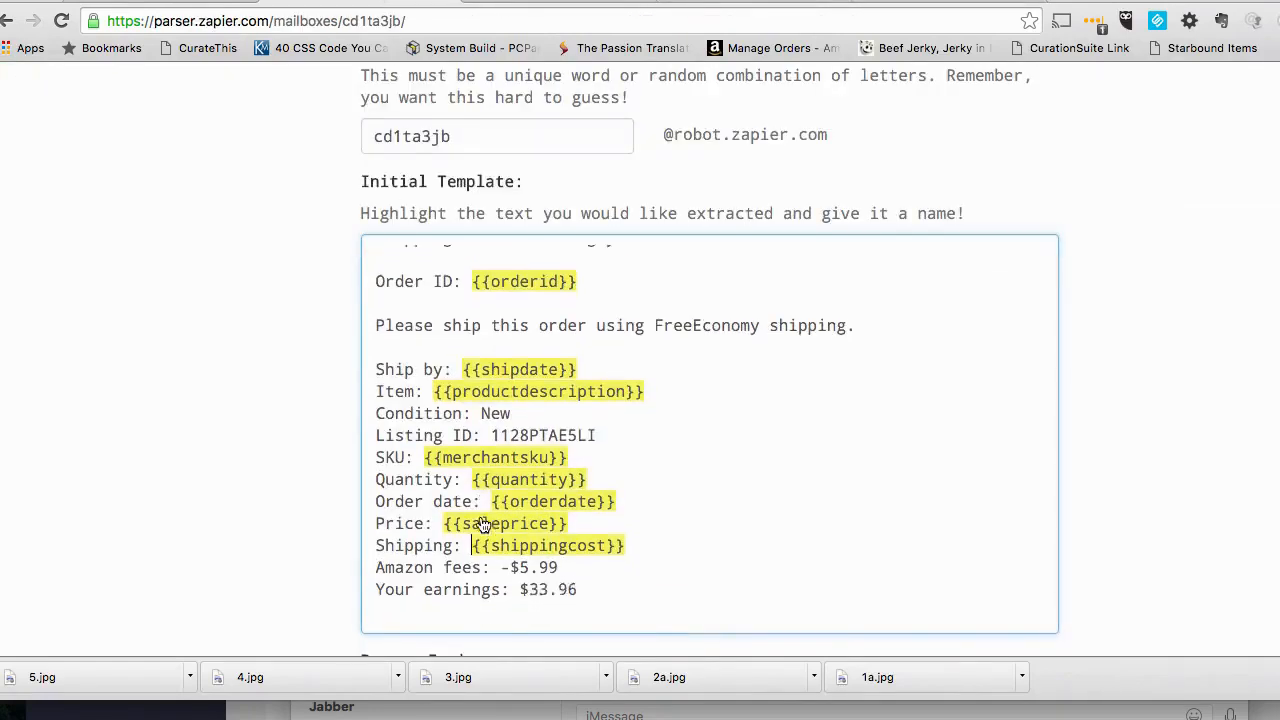
pyautogui.moveTo(558, 543); pyautogui.dragTo(513, 543)
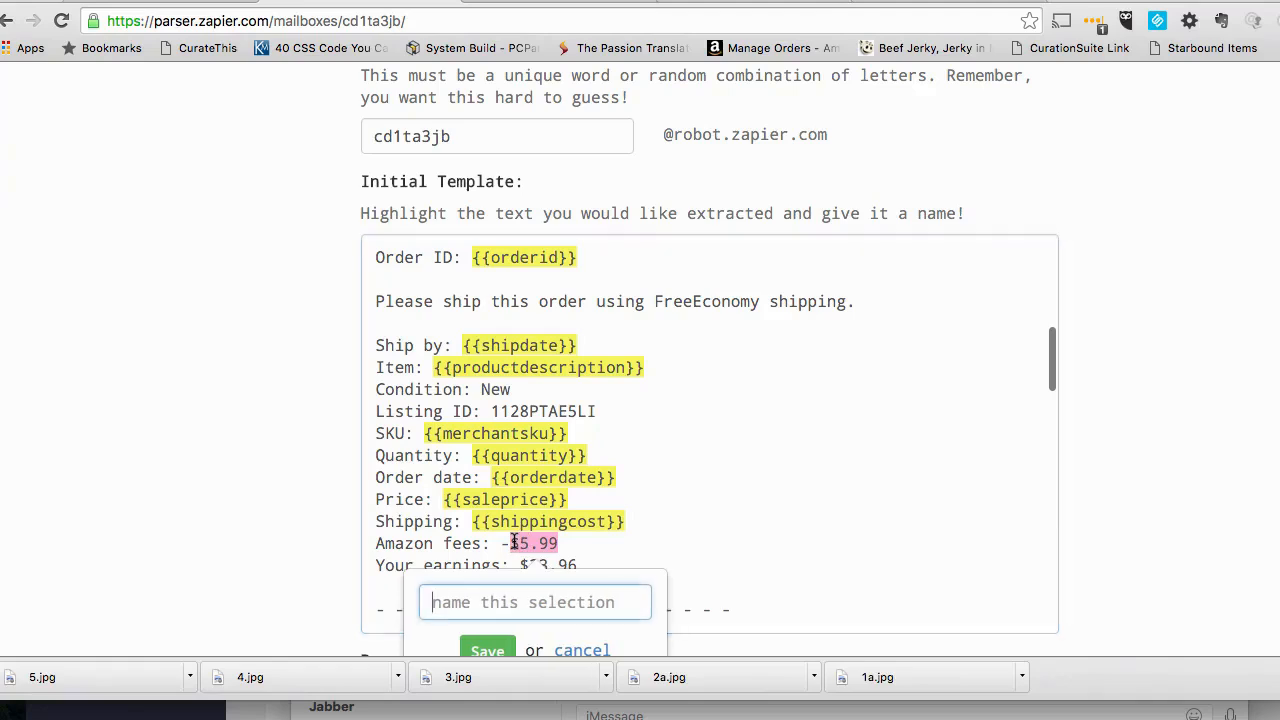
pyautogui.scroll(-3, 586, 610)
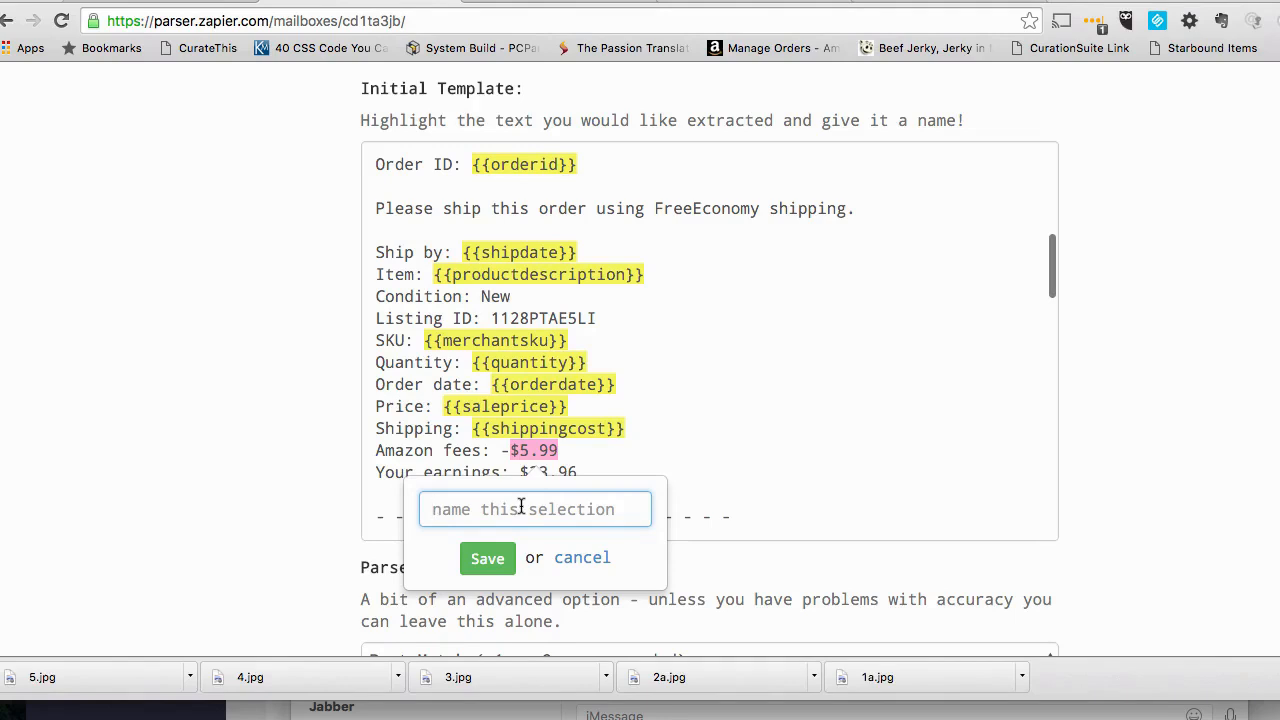
pyautogui.write('Amazon Fee')
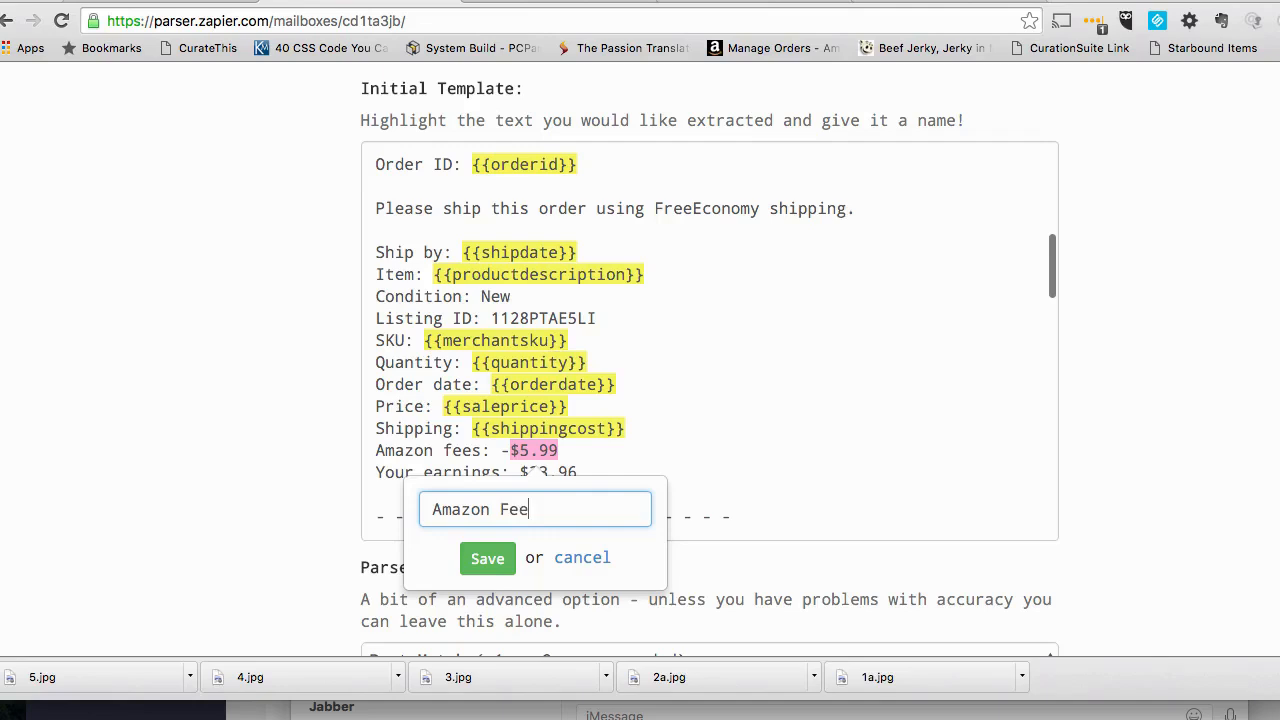
pyautogui.press('Return')
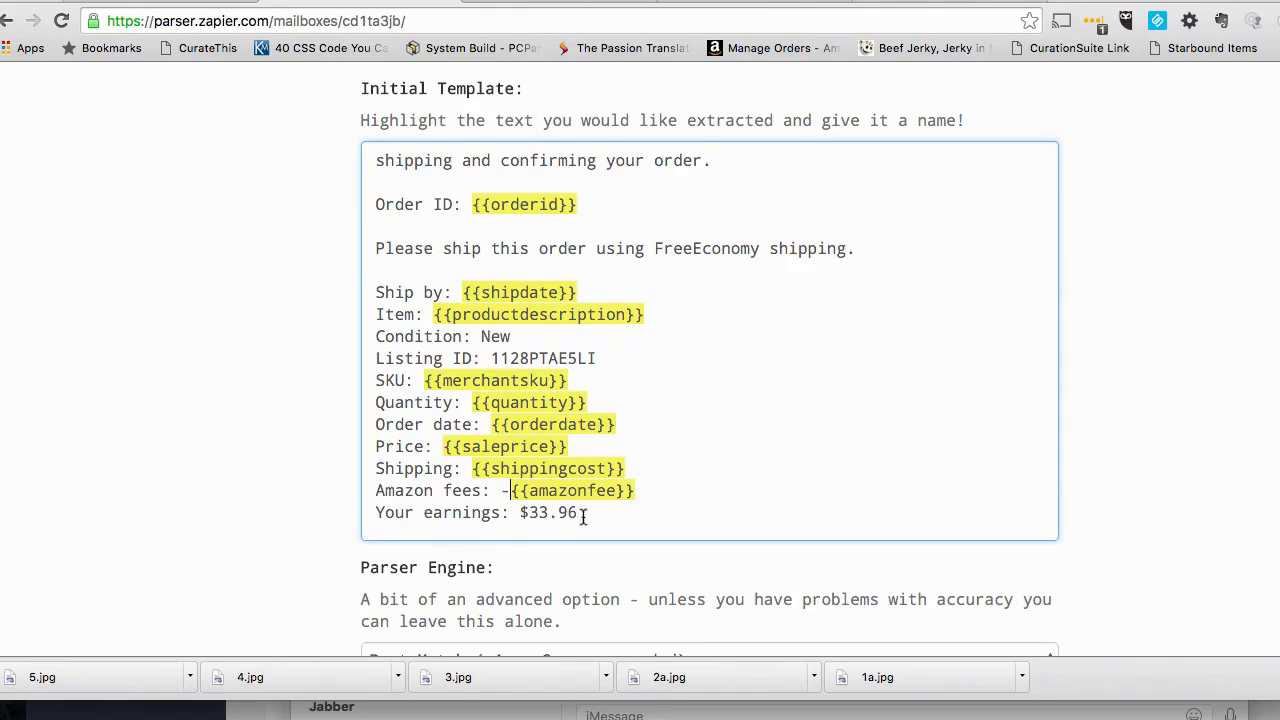
pyautogui.moveTo(586, 513); pyautogui.dragTo(544, 513)
pyautogui.click(655, 331)
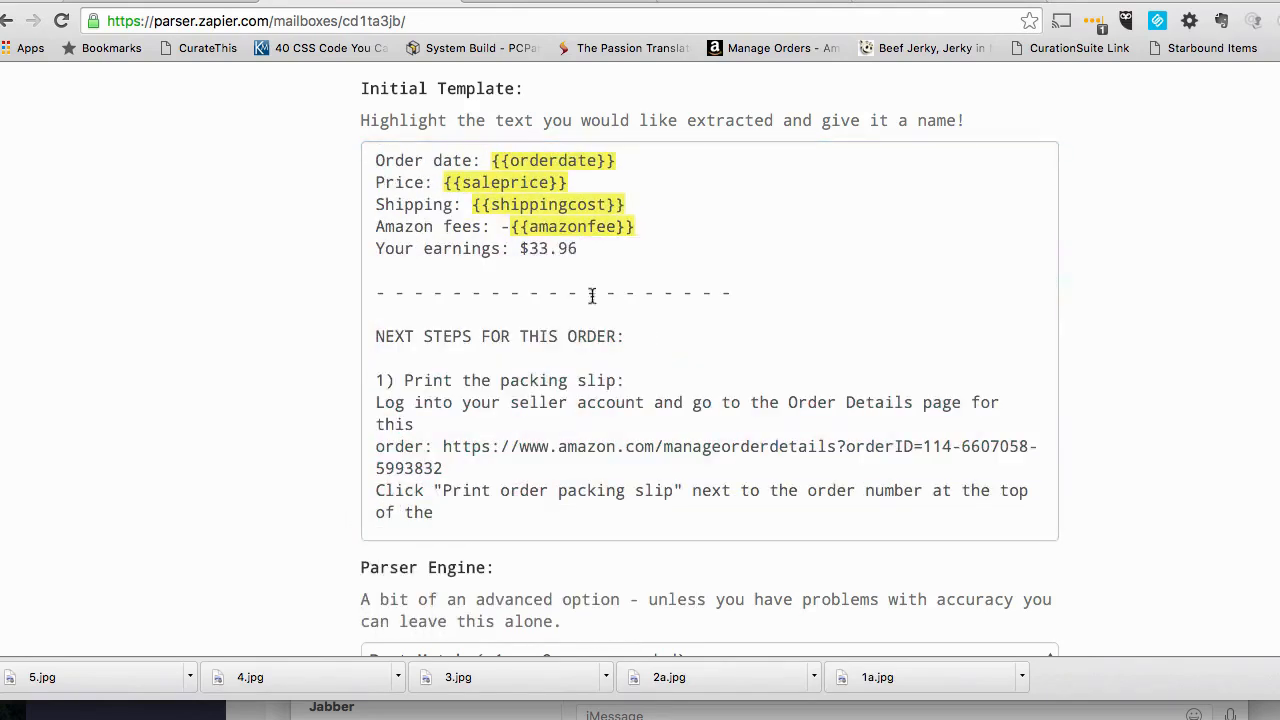
pyautogui.moveTo(577, 248); pyautogui.dragTo(531, 245)
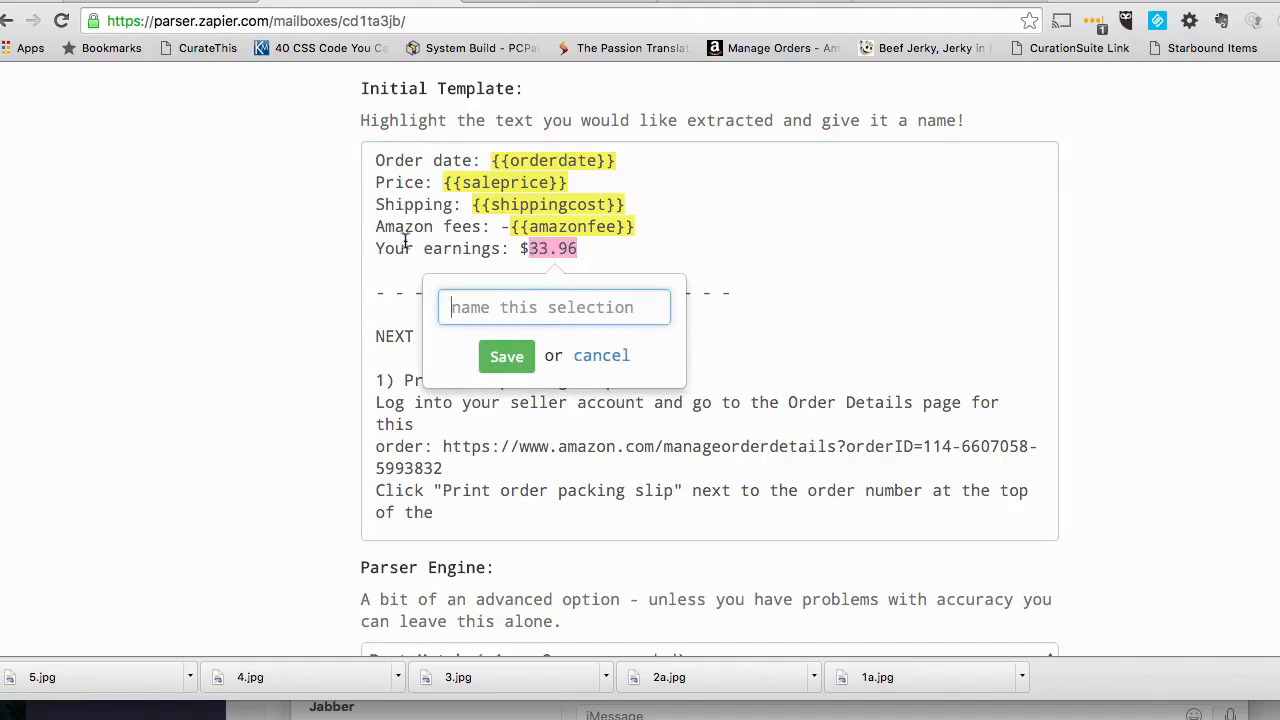
pyautogui.click(626, 243)
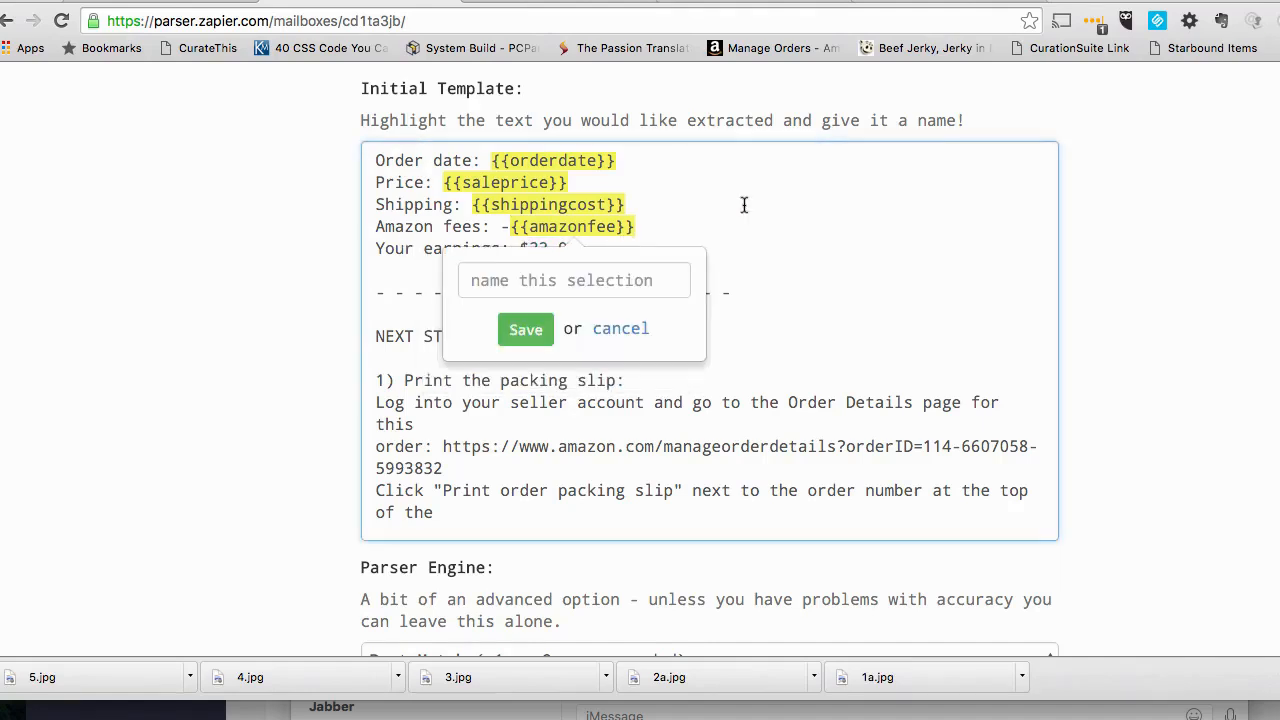
pyautogui.click(638, 330)
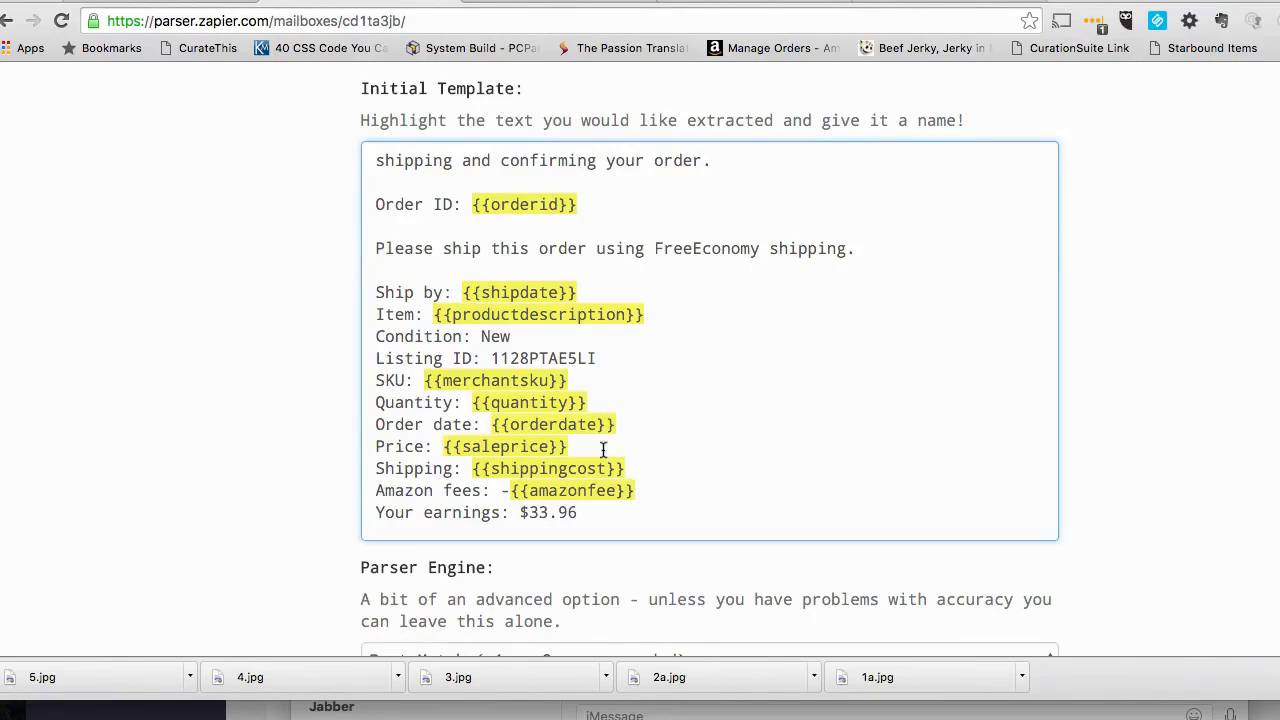
# - Compare the marked template fields with the spreadsheet's column headers and save the parser mailbox's address and template
pyautogui.scroll(5, 699, 445)
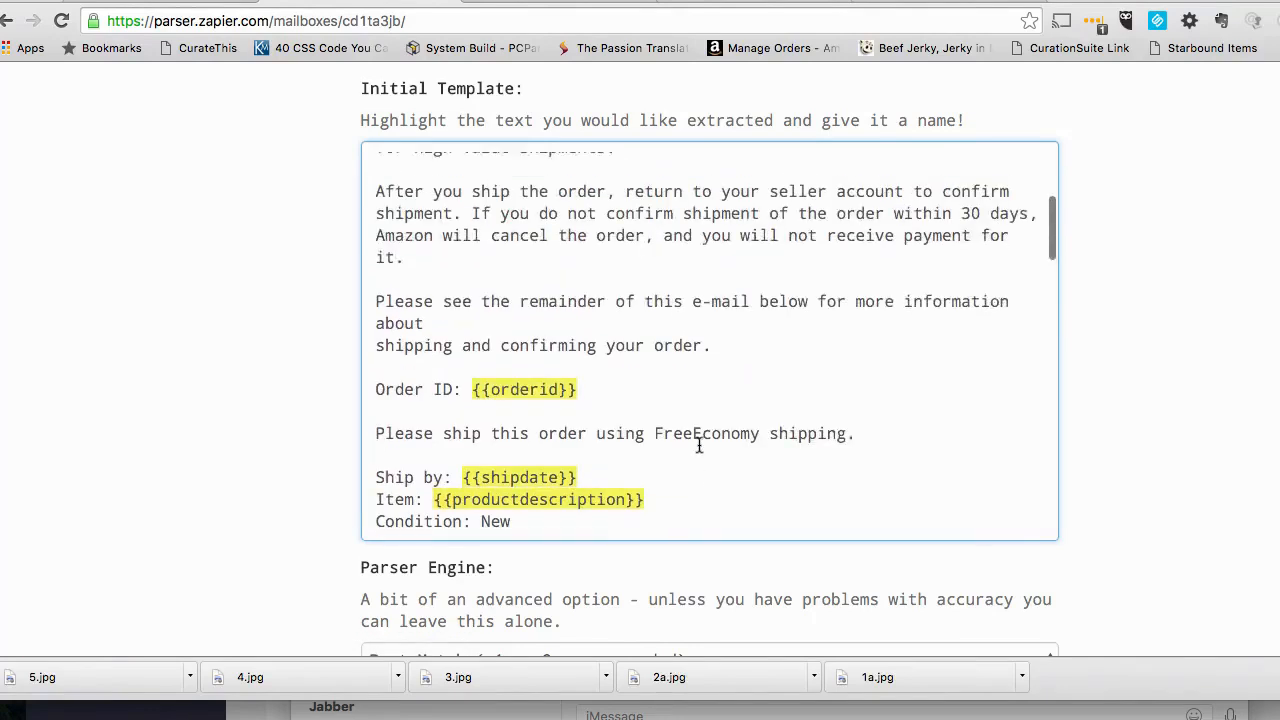
pyautogui.scroll(3, 699, 445)
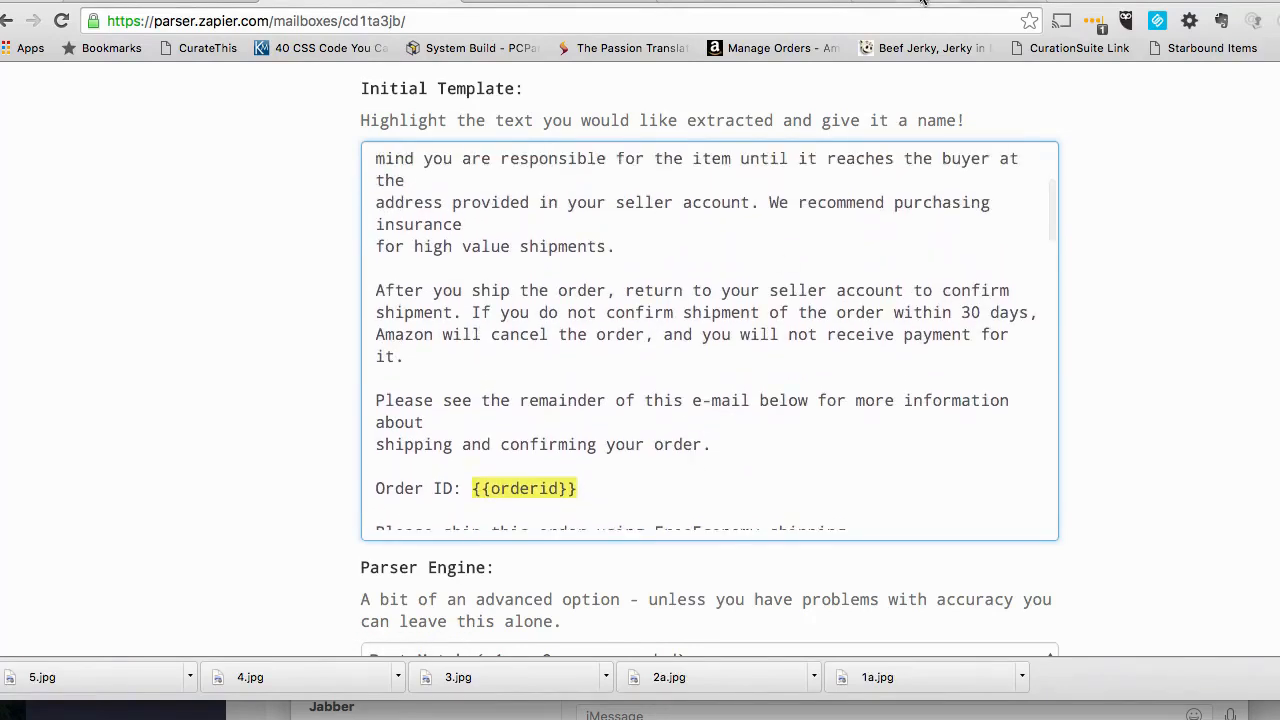
pyautogui.click(926, 4)
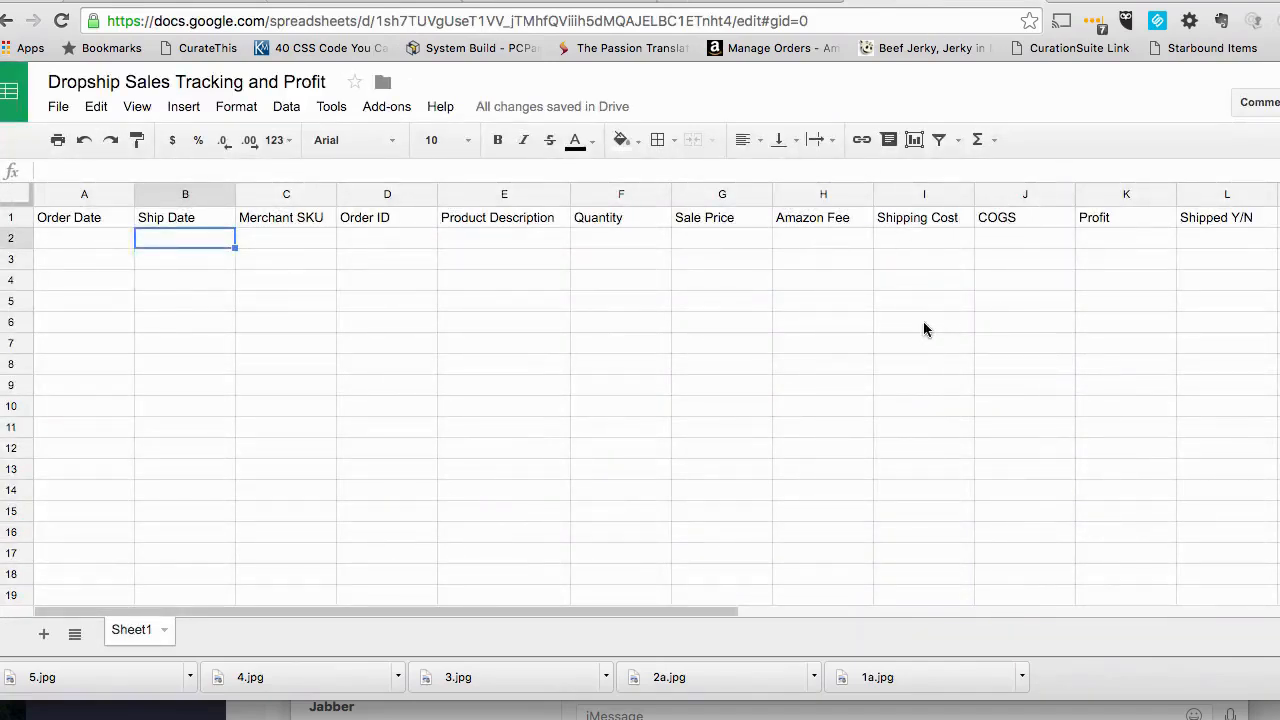
pyautogui.click(420, 5)
pyautogui.scroll(-4, 684, 488)
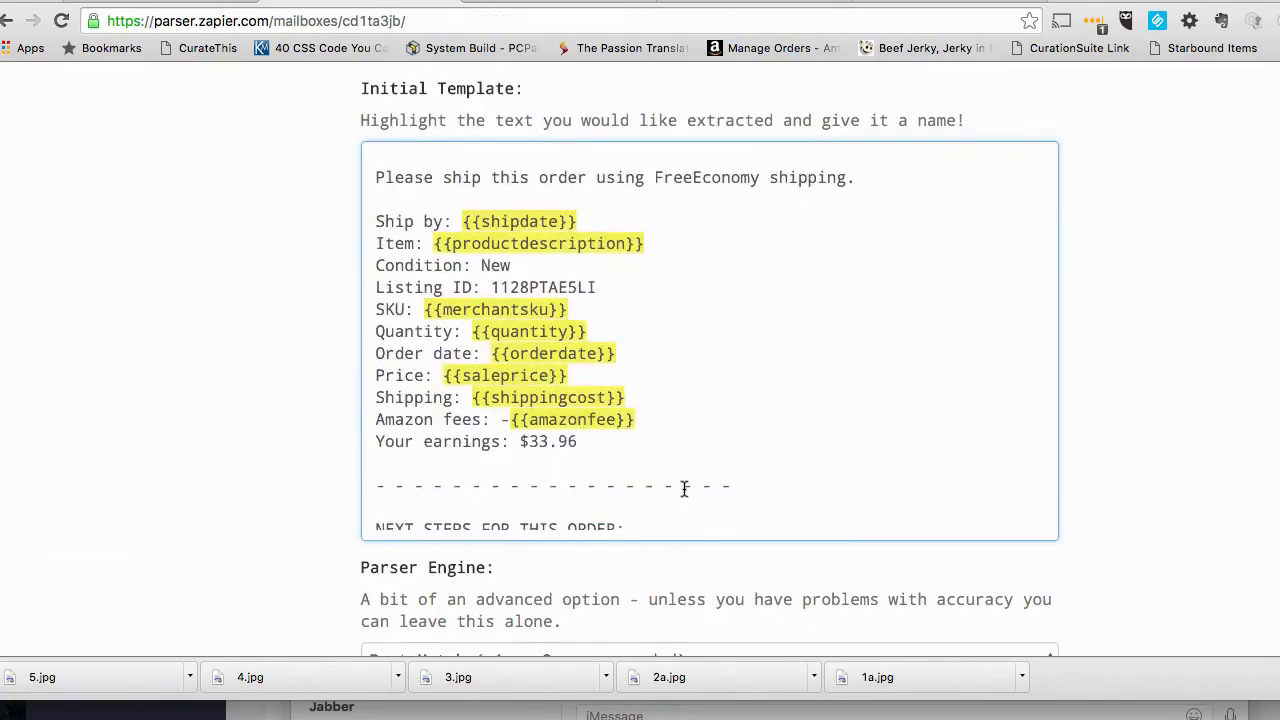
pyautogui.scroll(-3, 246, 429)
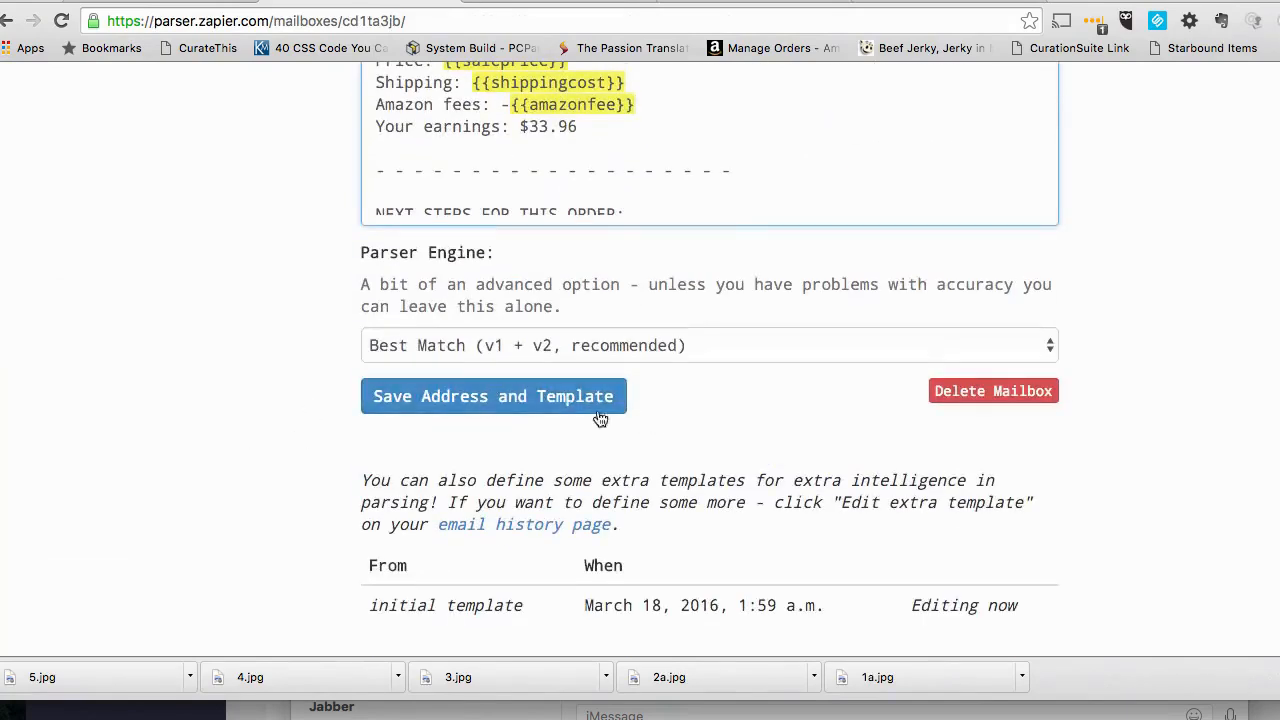
pyautogui.click(500, 400)
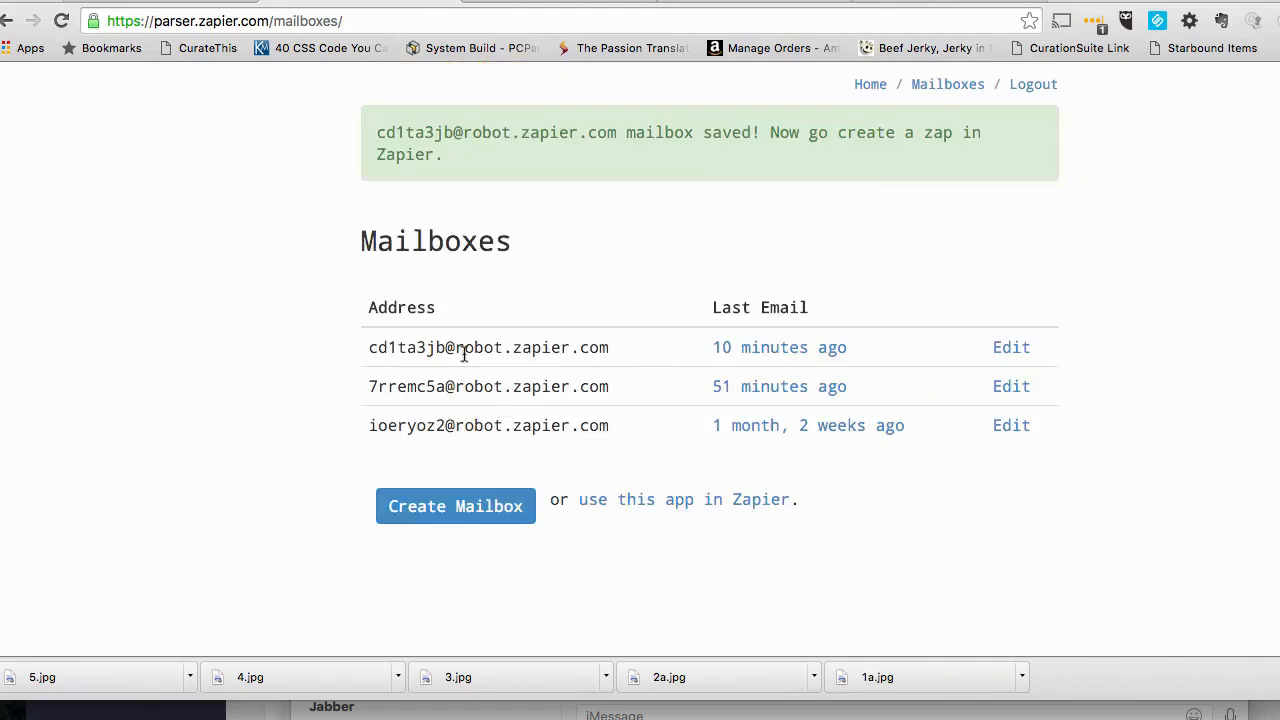
# - Highlight the newly saved mailbox's address in the mailbox list and look over the Zapier dashboard and the tracking spreadsheet
pyautogui.moveTo(617, 344); pyautogui.dragTo(365, 345)
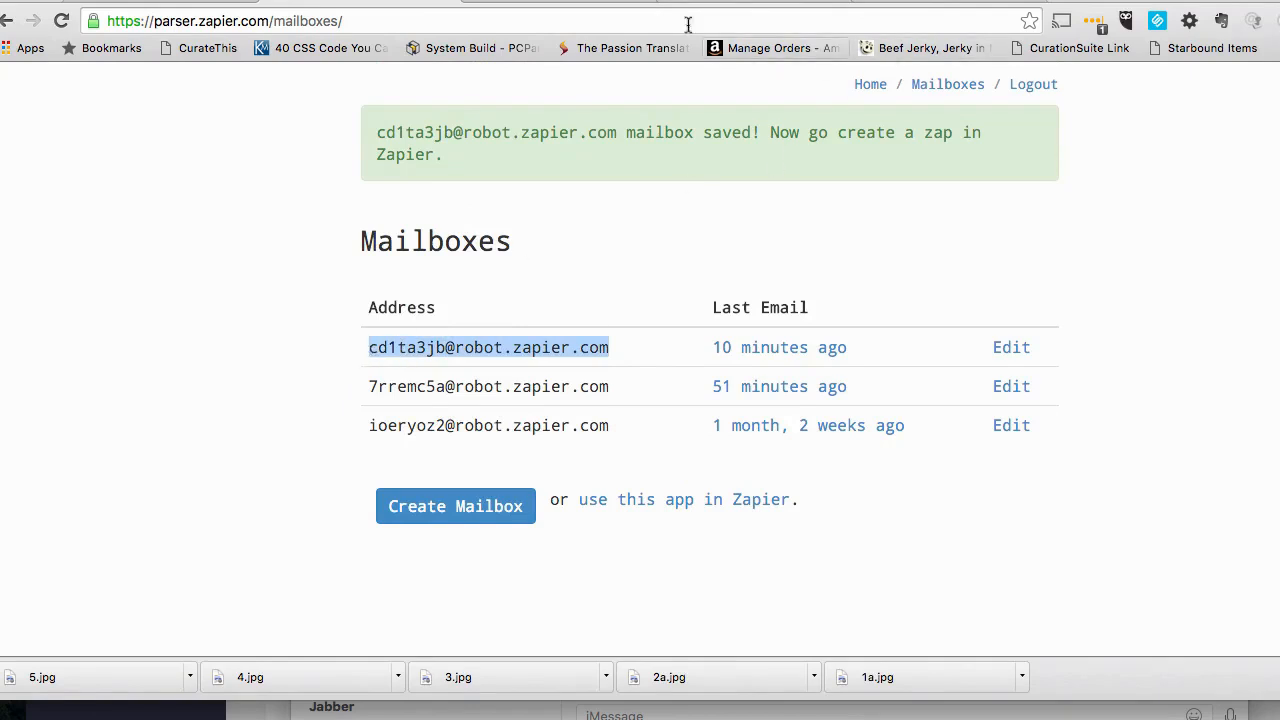
pyautogui.click(560, 2)
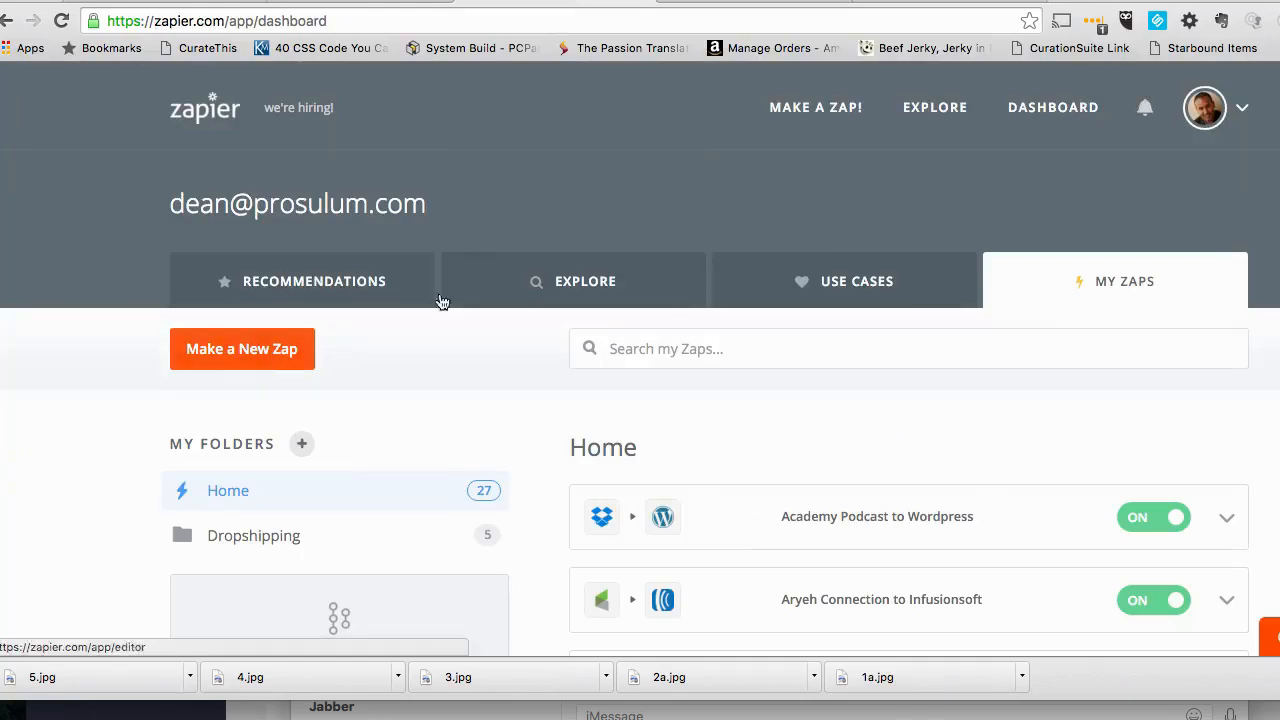
pyautogui.click(858, 3)
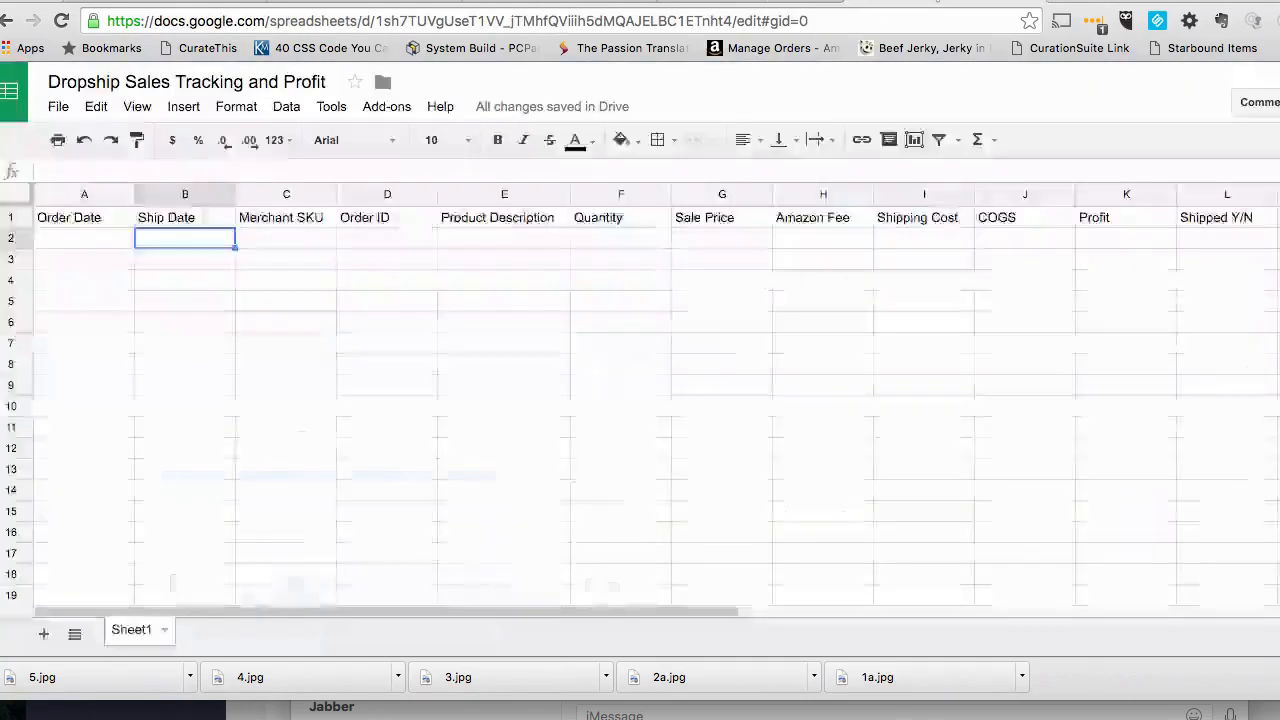
pyautogui.click(452, 218)
# - Create a new Zap from the Zapier dashboard with Email Parser by Zapier as its trigger app
pyautogui.click(533, 2)
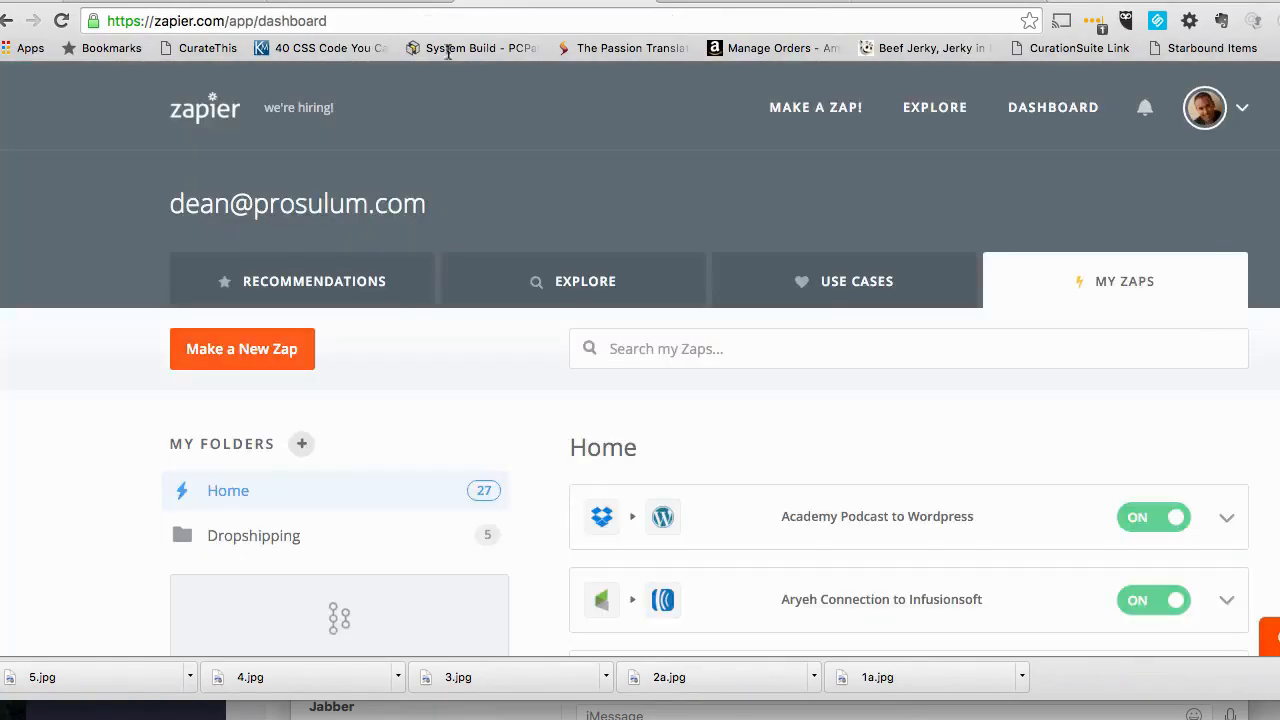
pyautogui.click(257, 355)
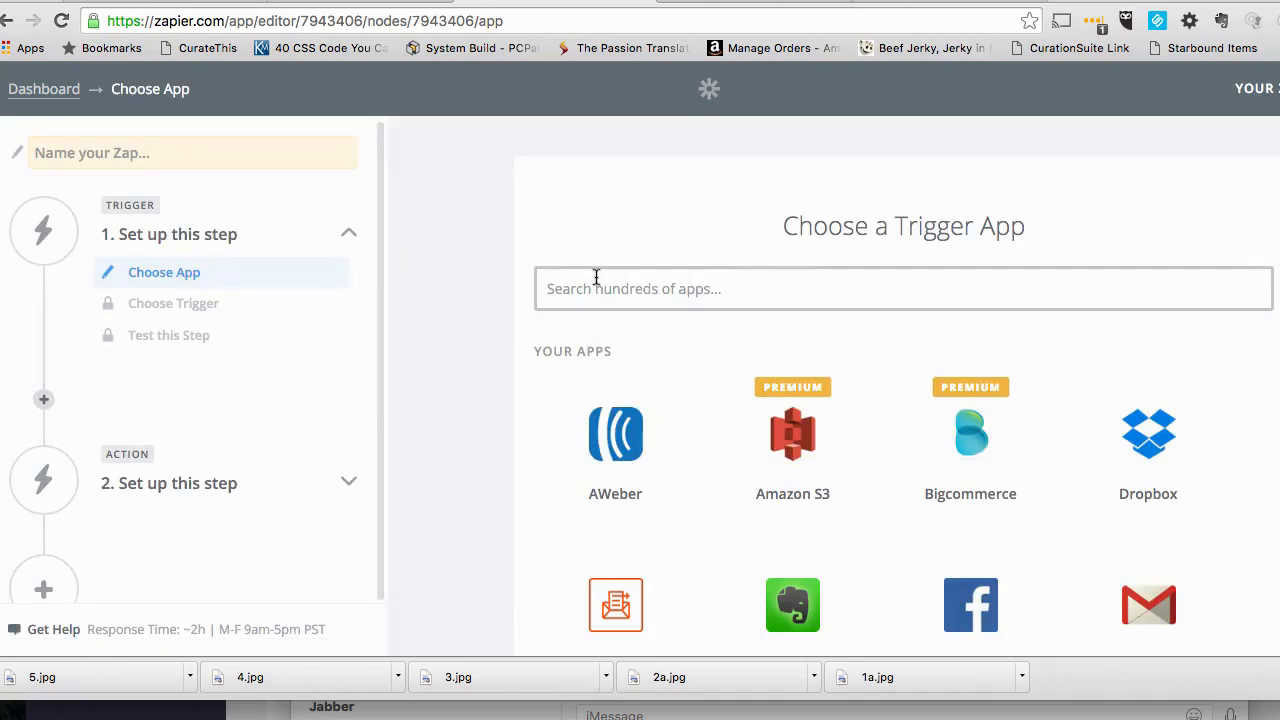
pyautogui.write('pars')
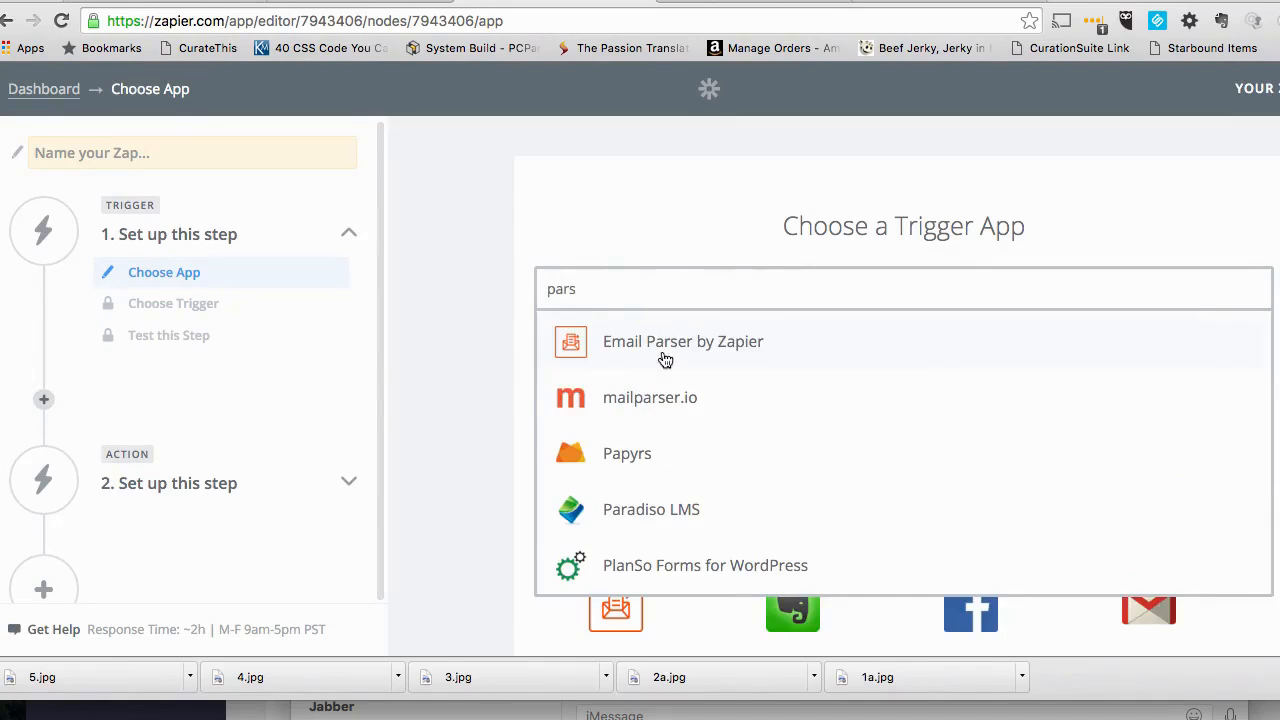
pyautogui.click(665, 358)
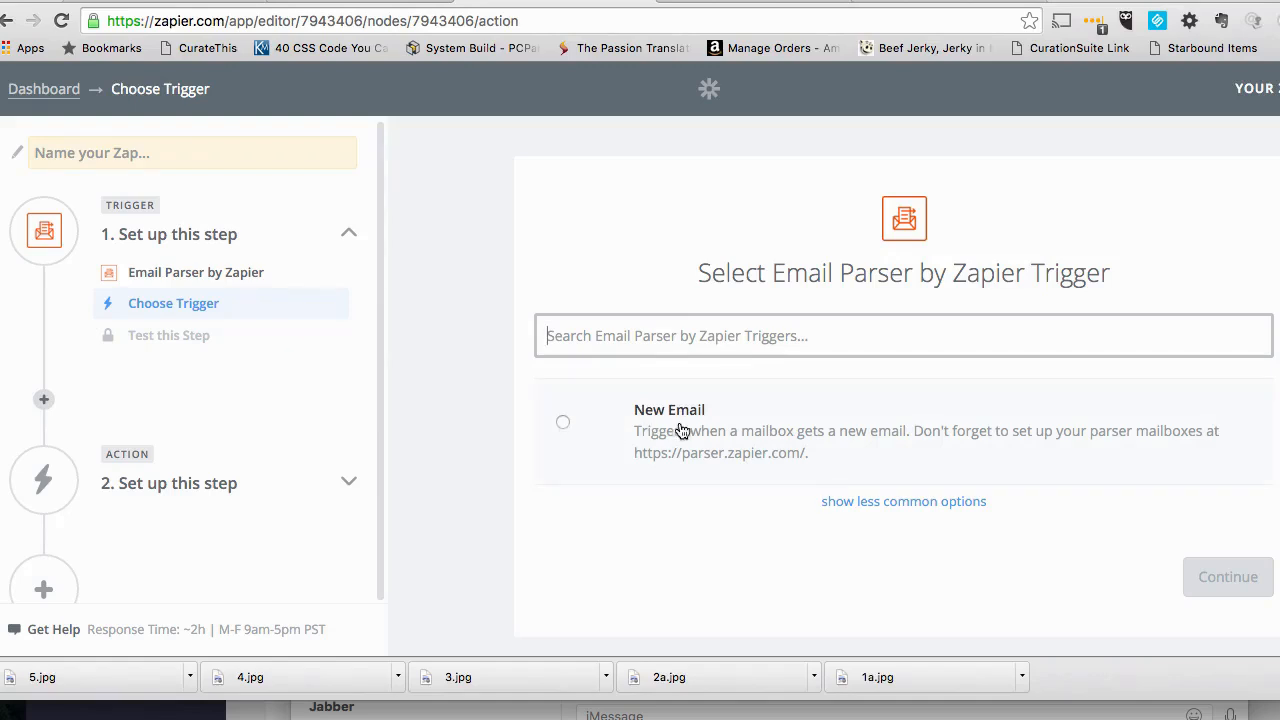
# - Choose the New Email trigger for the Zap and use Zapier Email Parser Account #1
pyautogui.click(562, 422)
pyautogui.click(1207, 580)
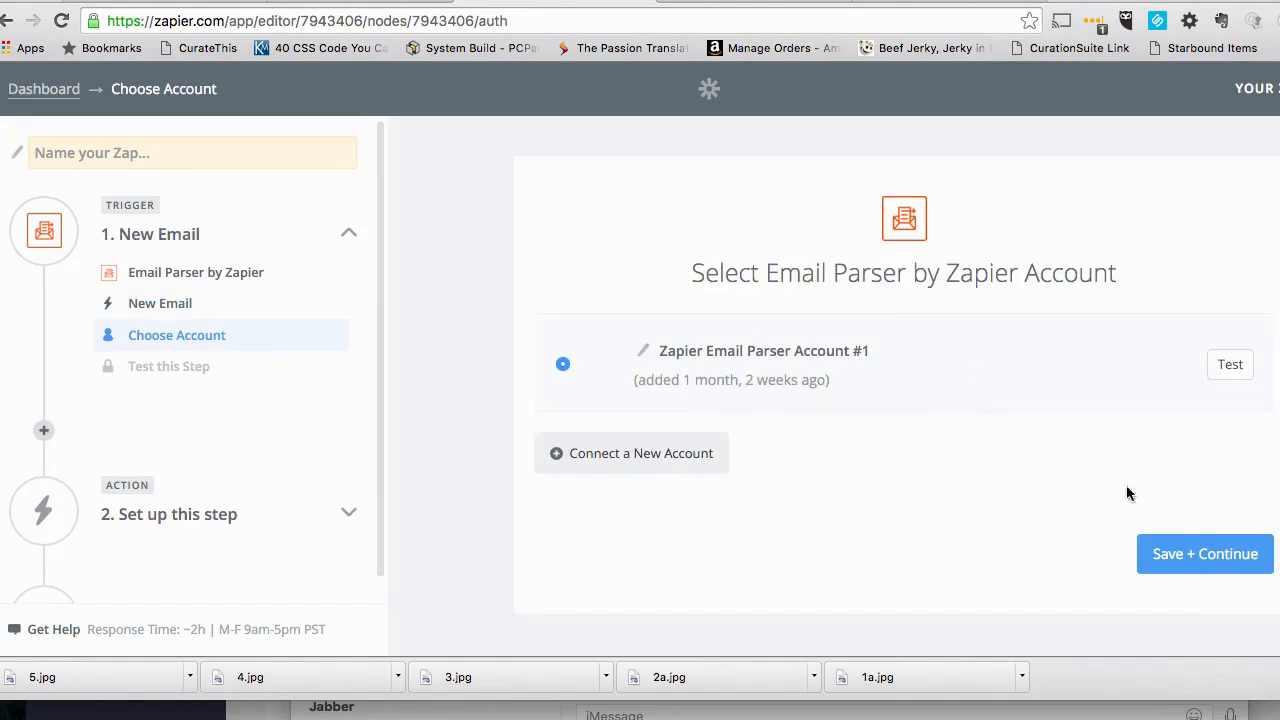
pyautogui.click(1197, 560)
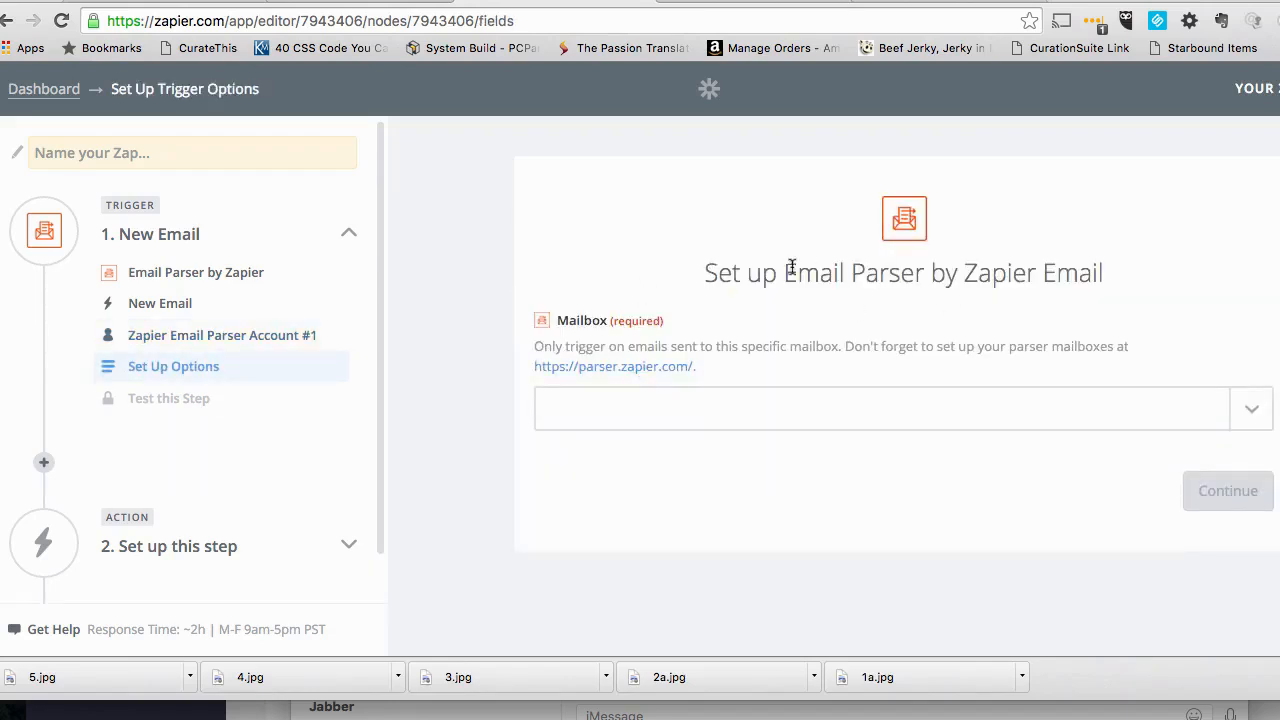
# - Set the trigger's mailbox to the newly saved parser mailbox and continue to the test stage
pyautogui.click(1239, 418)
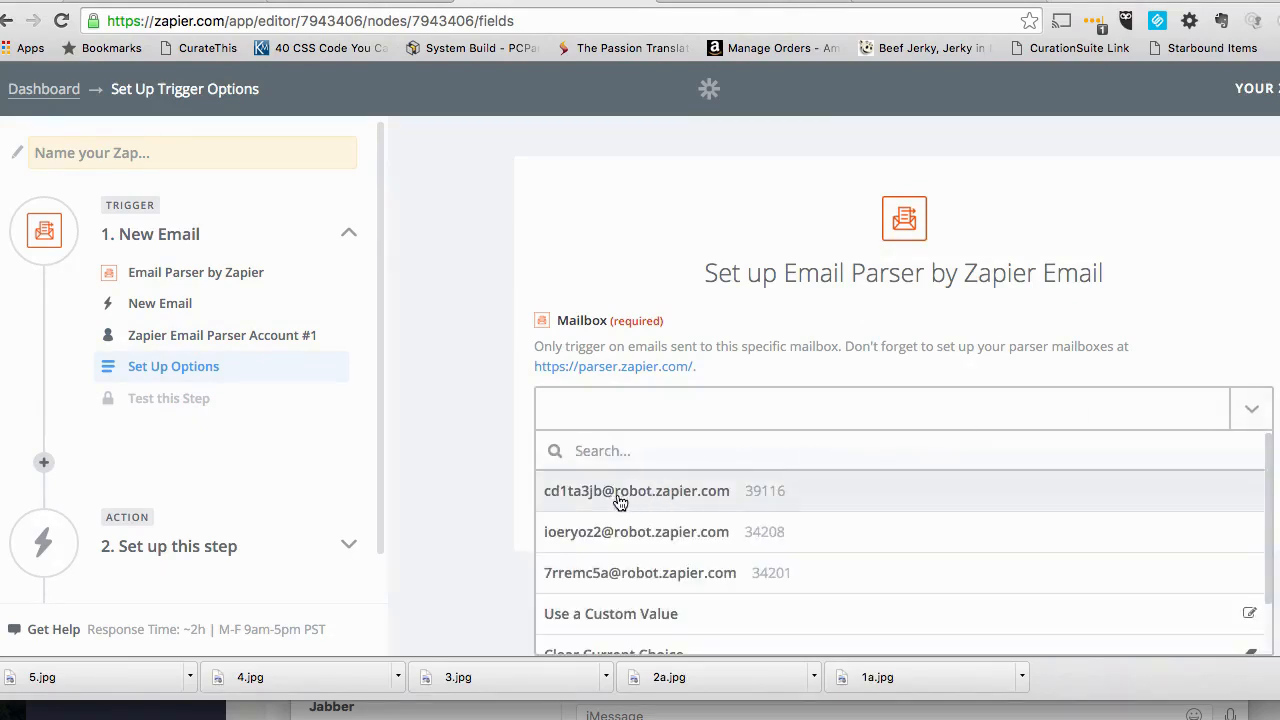
pyautogui.click(600, 492)
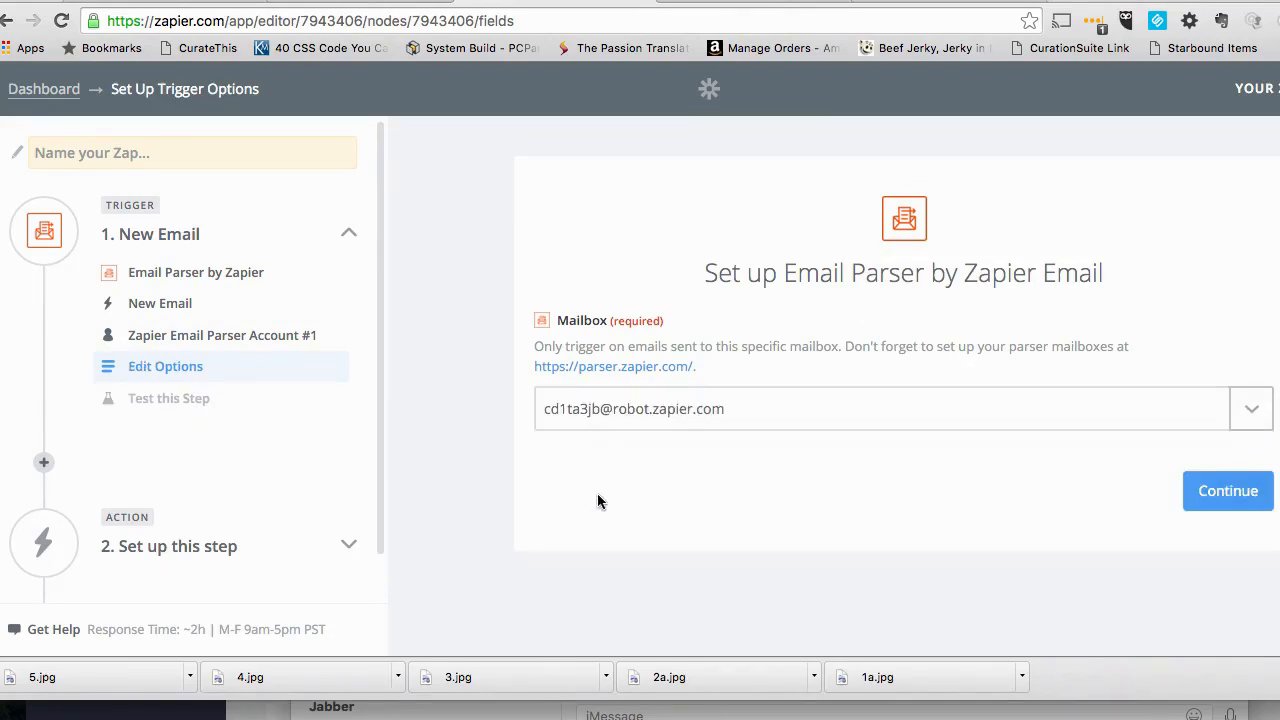
pyautogui.click(1258, 497)
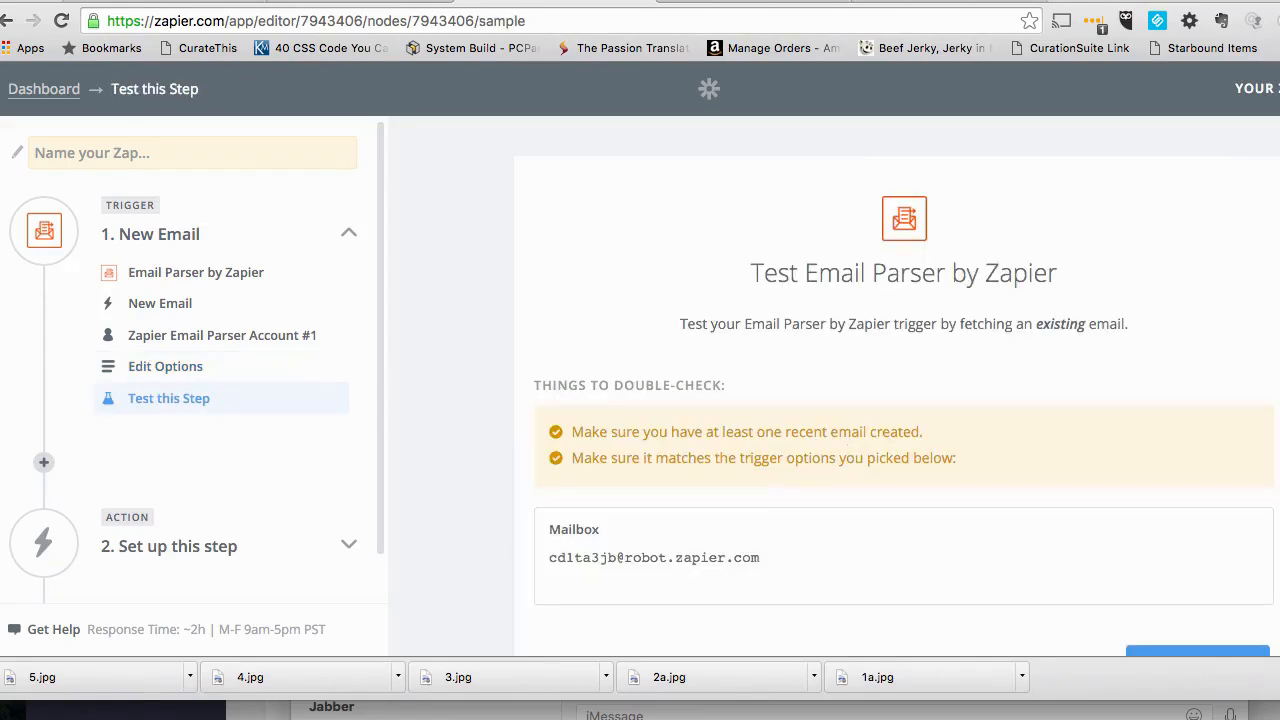
# - Test the Email Parser trigger by fetching an existing email from the chosen mailbox
pyautogui.moveTo(700, 2); pyautogui.dragTo(692, 2)
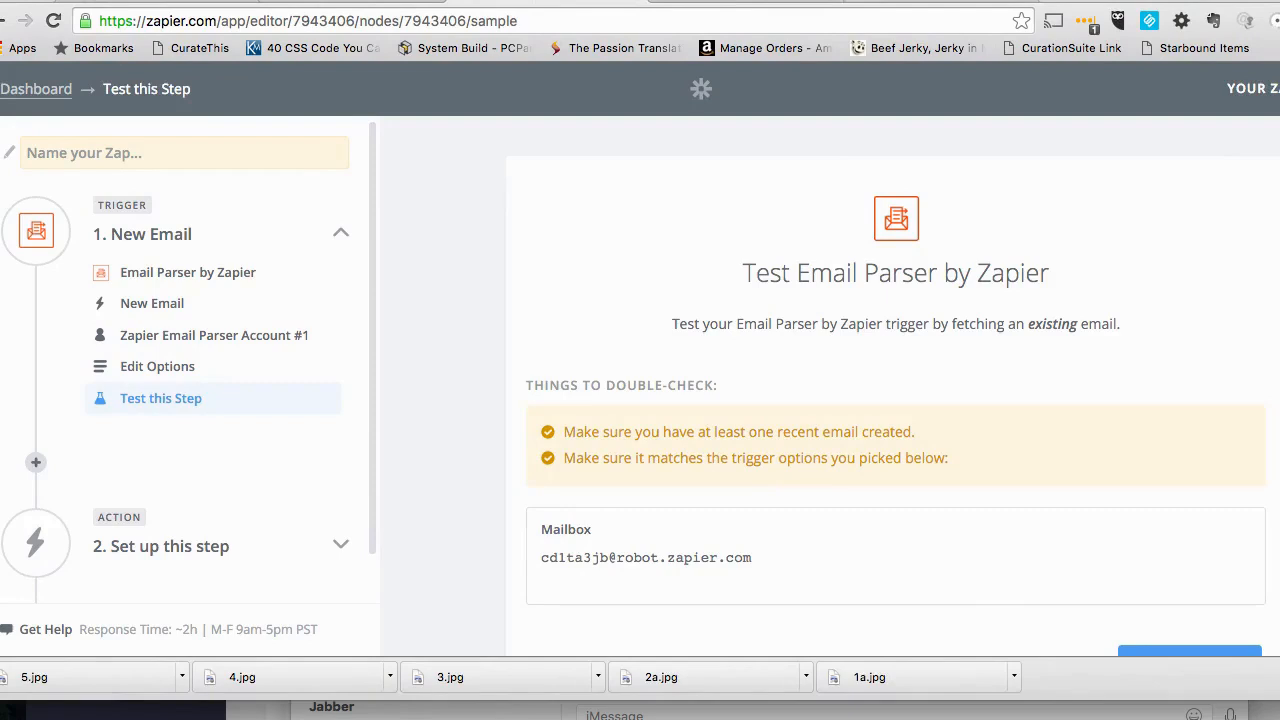
pyautogui.scroll(-2, 726, 416)
pyautogui.scroll(-1, 726, 416)
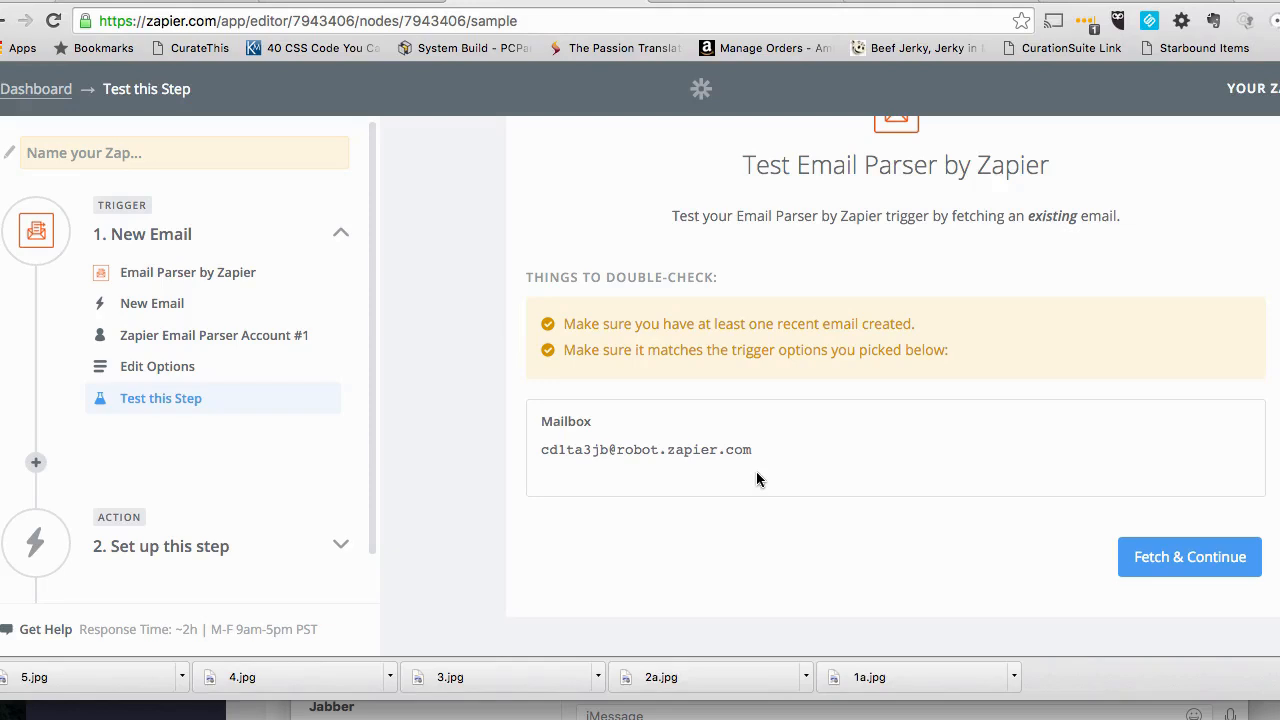
pyautogui.click(1176, 566)
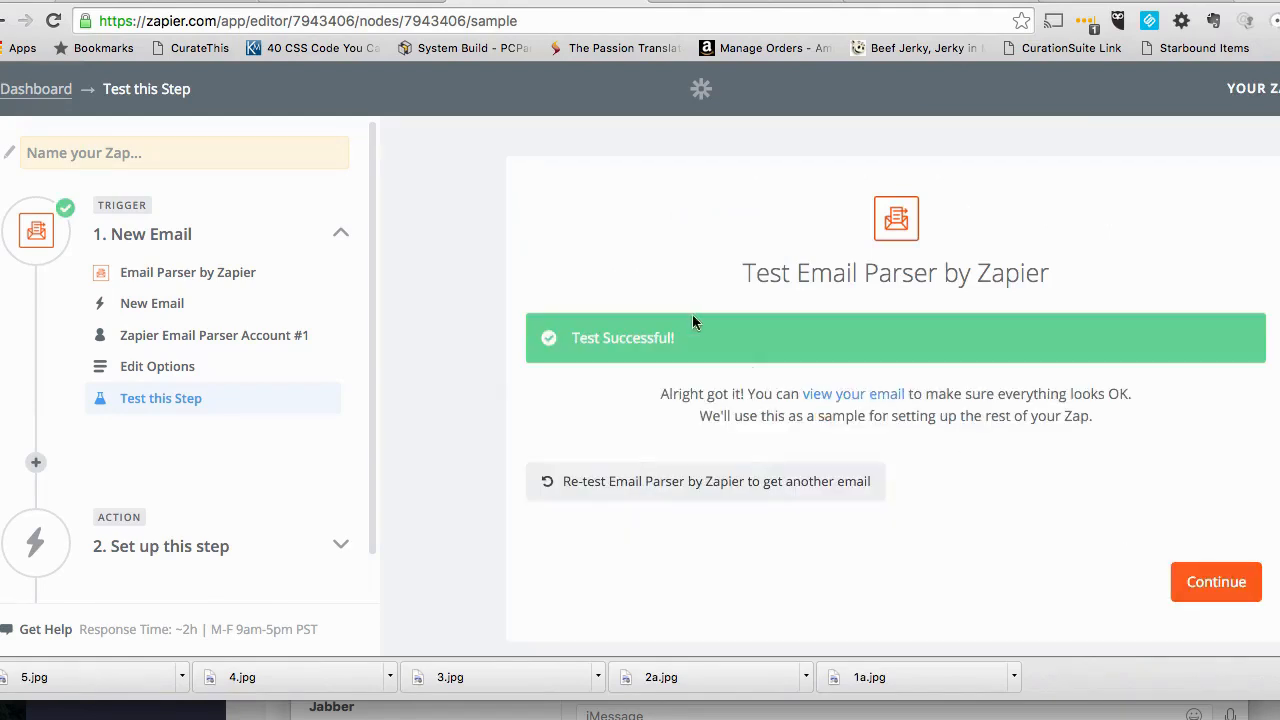
# - Open the fetched sample email and examine the field placeholders in its order details
pyautogui.click(853, 394)
pyautogui.scroll(-5, 702, 480)
pyautogui.scroll(-6, 530, 510)
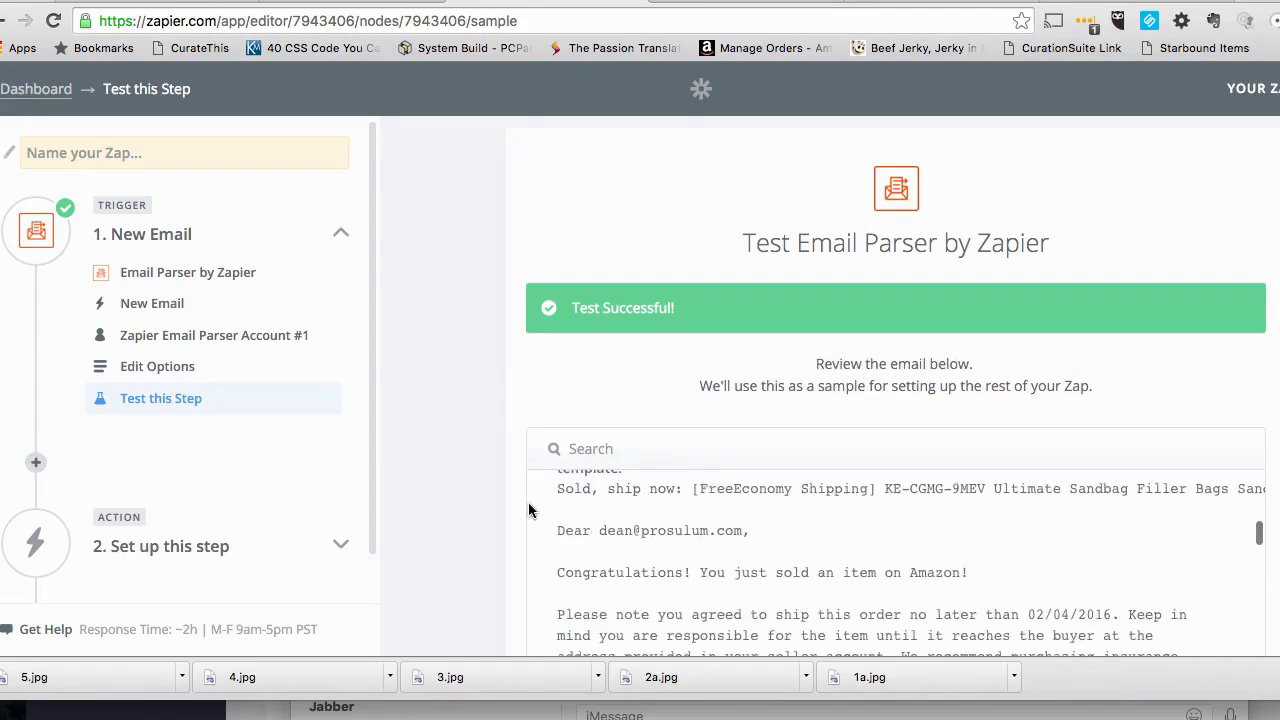
pyautogui.scroll(-5, 530, 510)
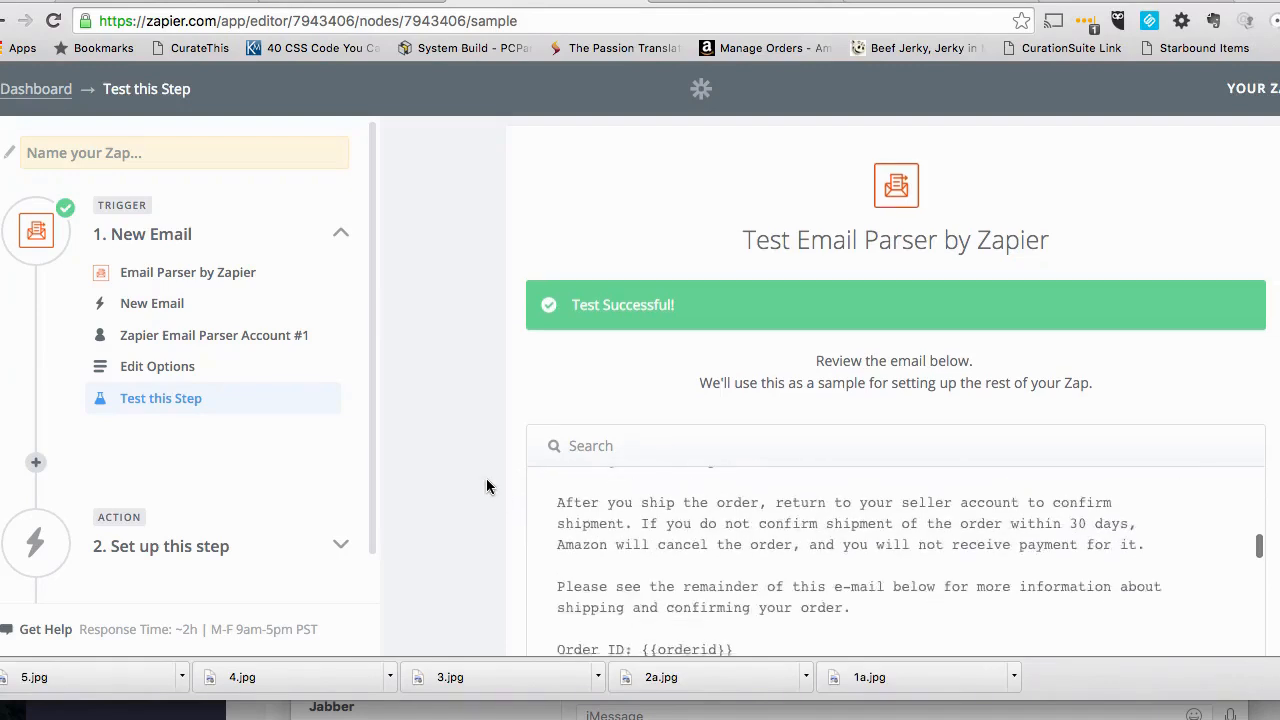
pyautogui.scroll(-2, 603, 470)
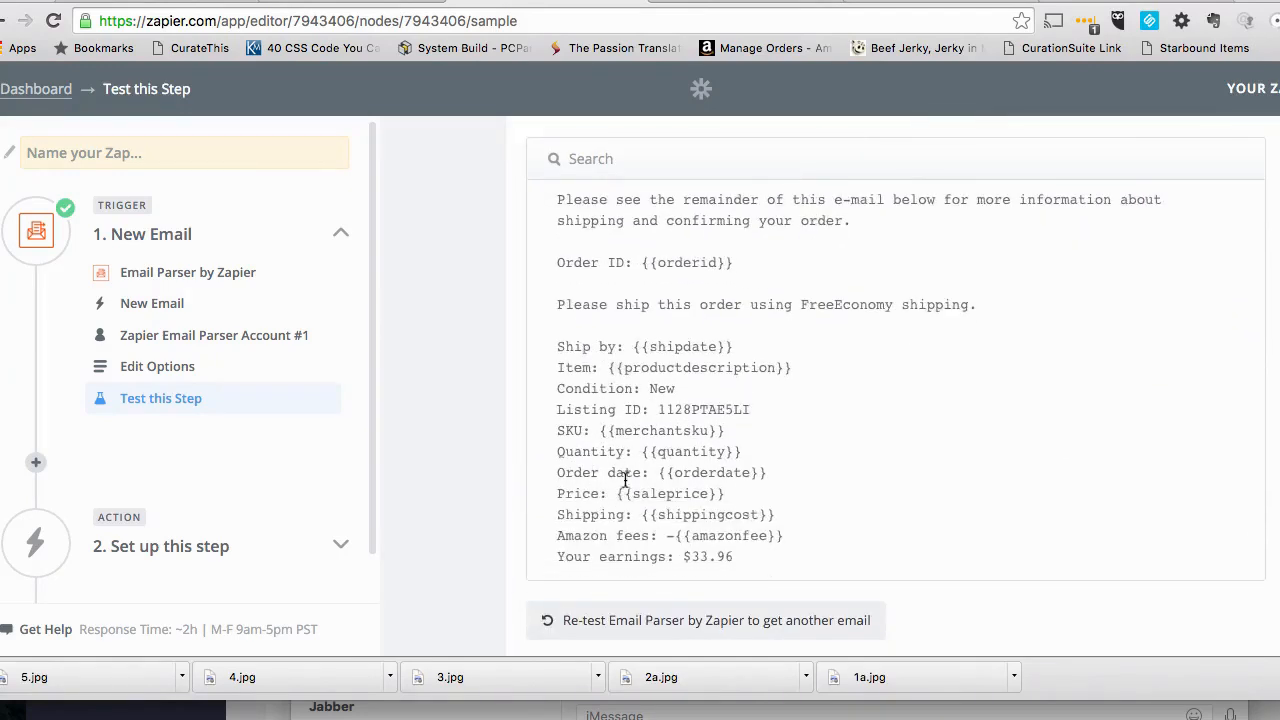
pyautogui.scroll(1, 702, 480)
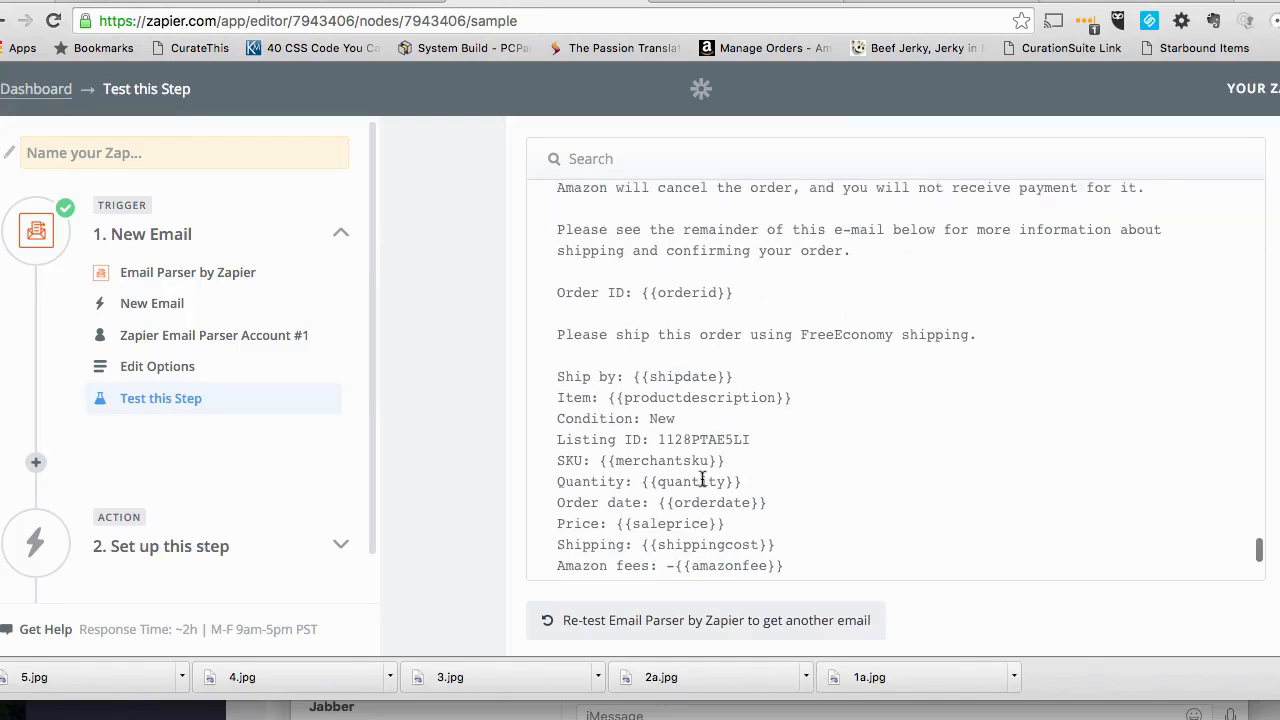
# - Examine the parsed output fields of the fetched sample email, particularly the amazonfee and saleprice values
pyautogui.scroll(-10, 684, 368)
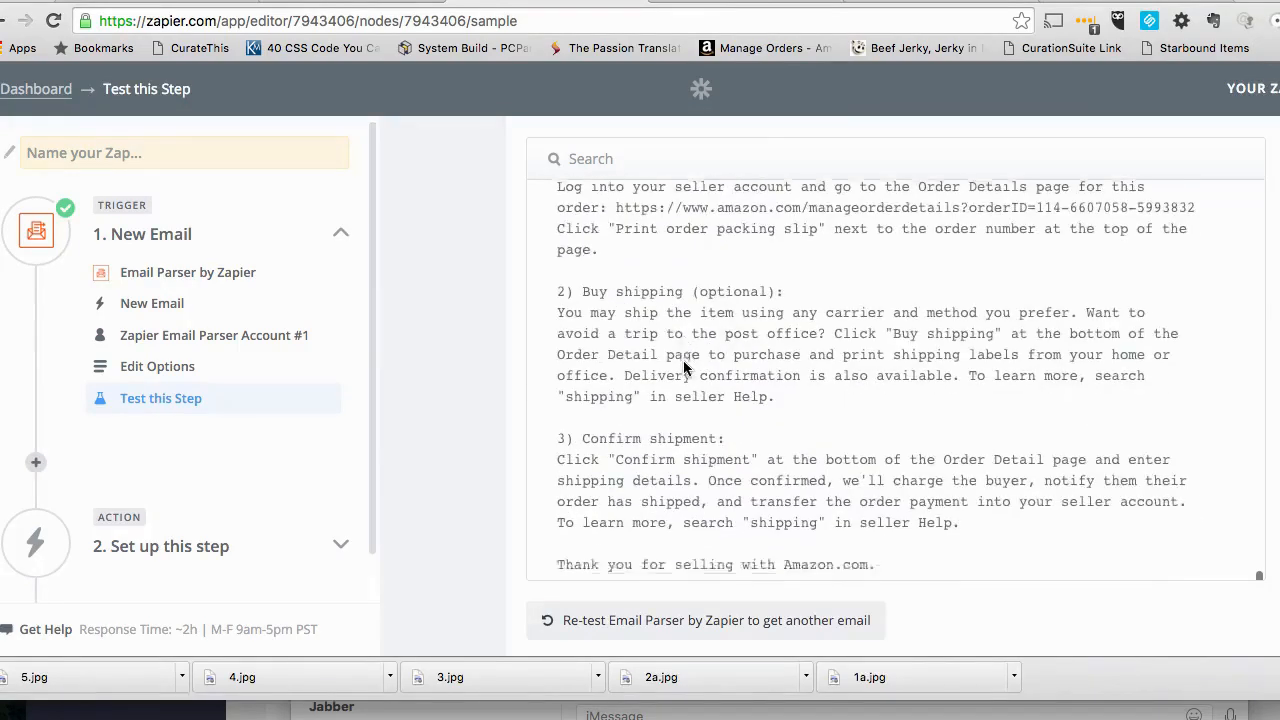
pyautogui.scroll(15, 684, 368)
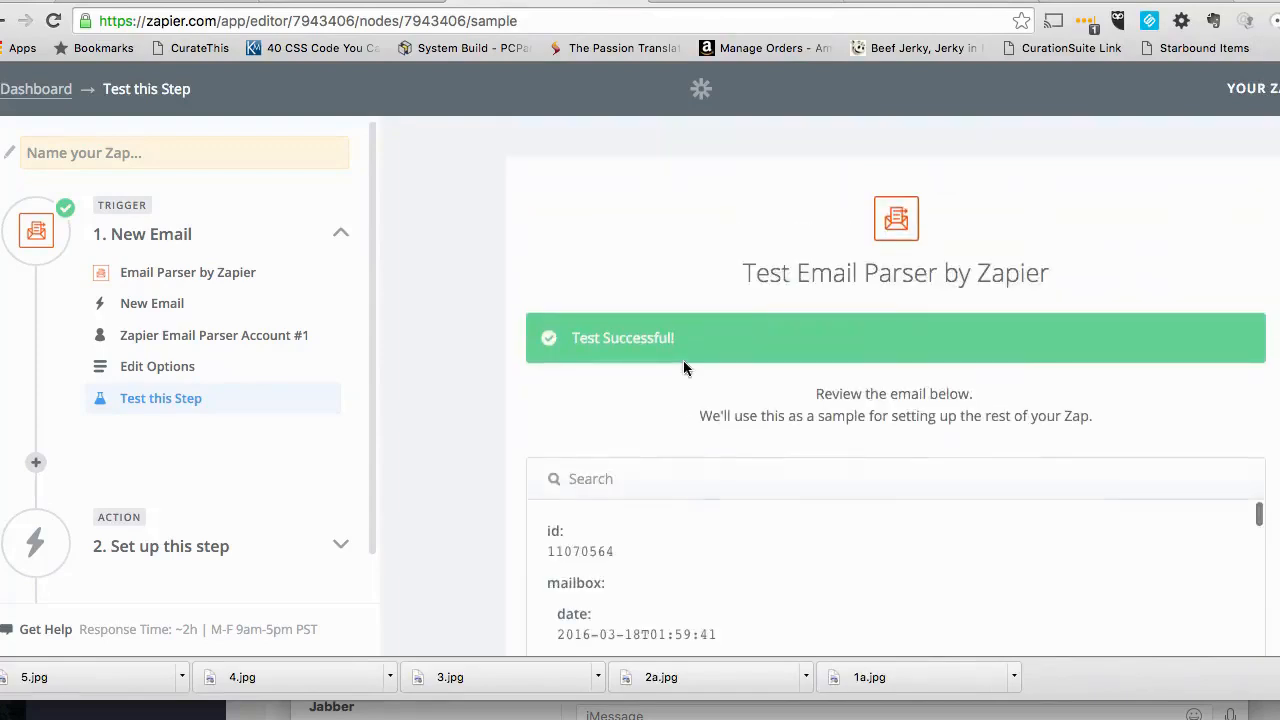
pyautogui.scroll(-6, 441, 433)
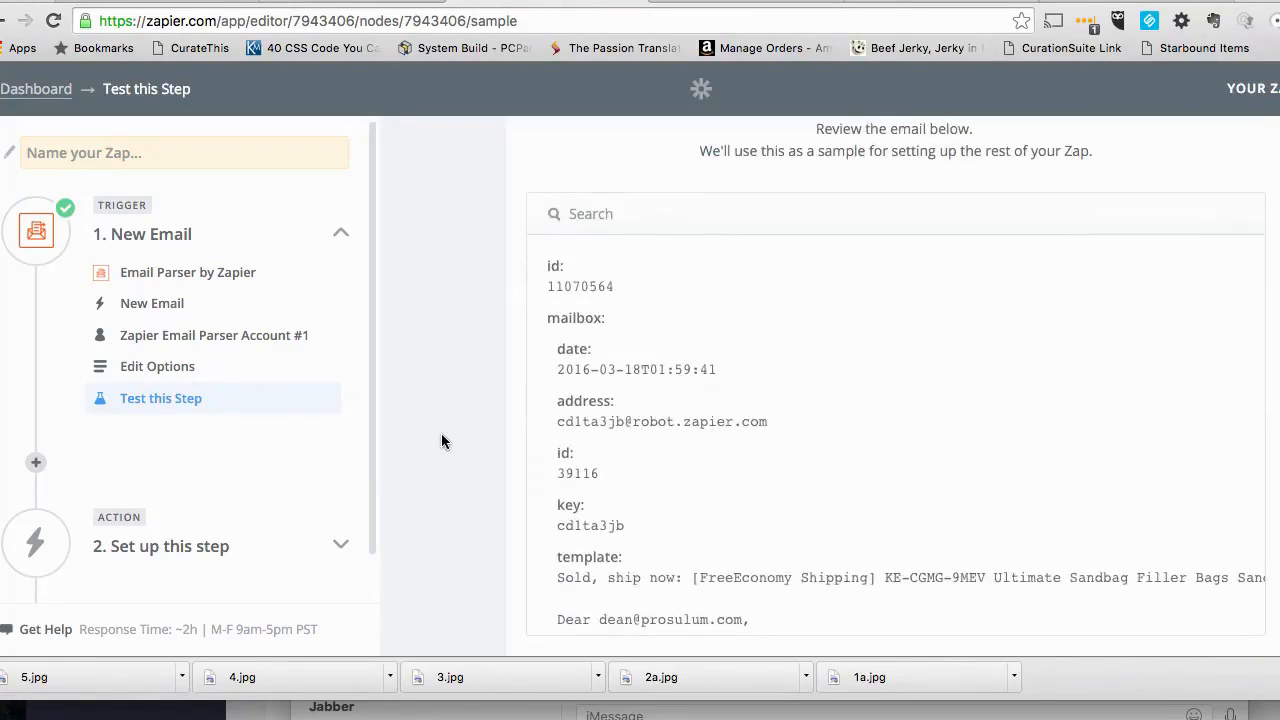
pyautogui.scroll(-2, 441, 433)
pyautogui.scroll(-10, 622, 378)
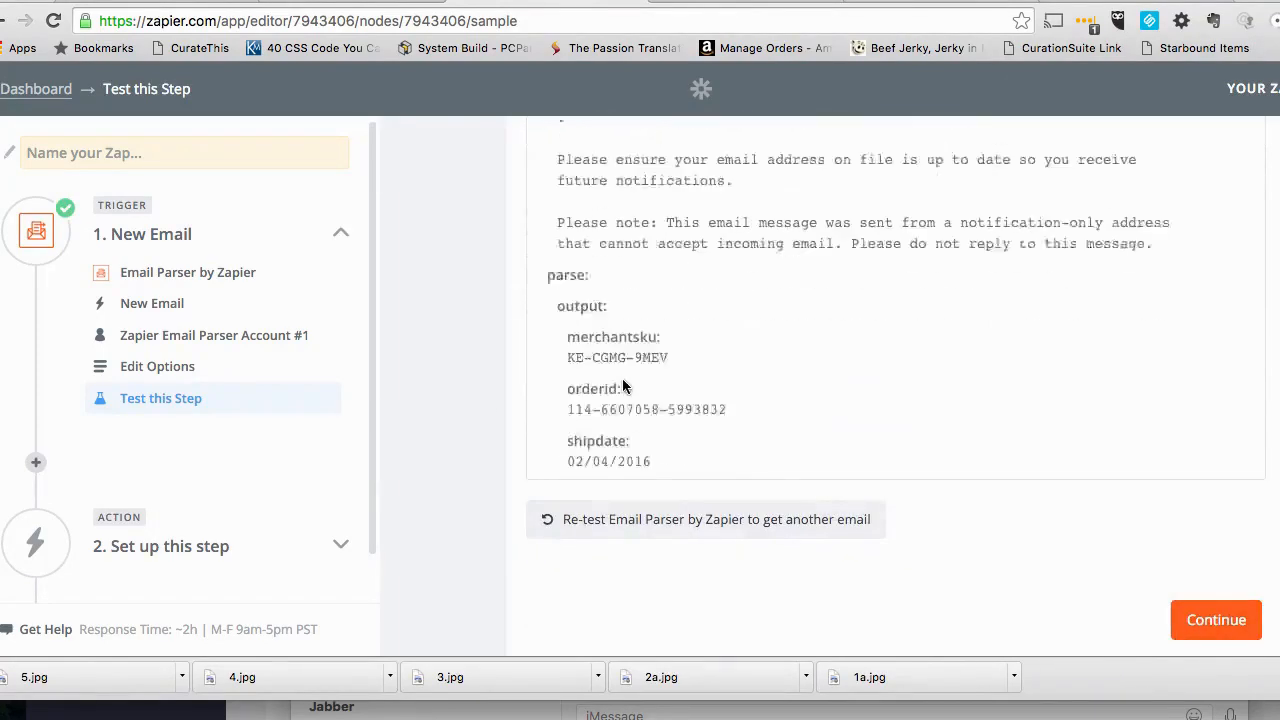
pyautogui.scroll(-4, 622, 378)
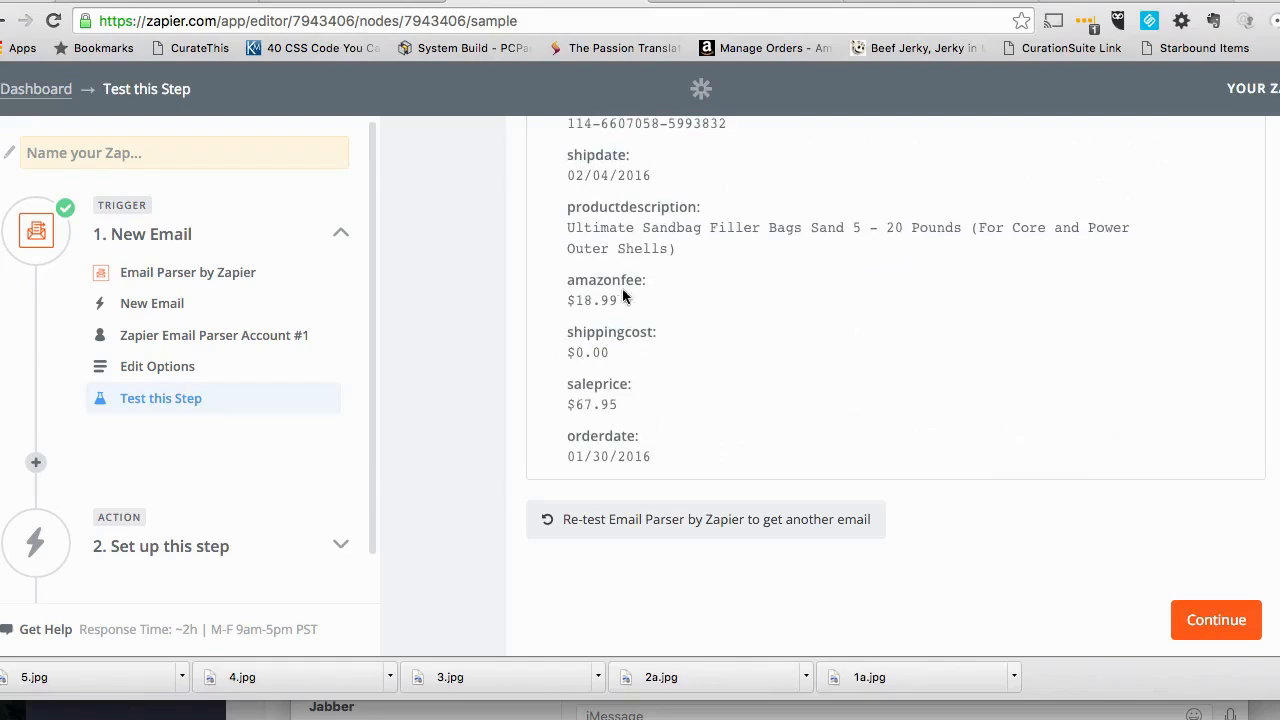
pyautogui.moveTo(617, 300); pyautogui.dragTo(585, 300)
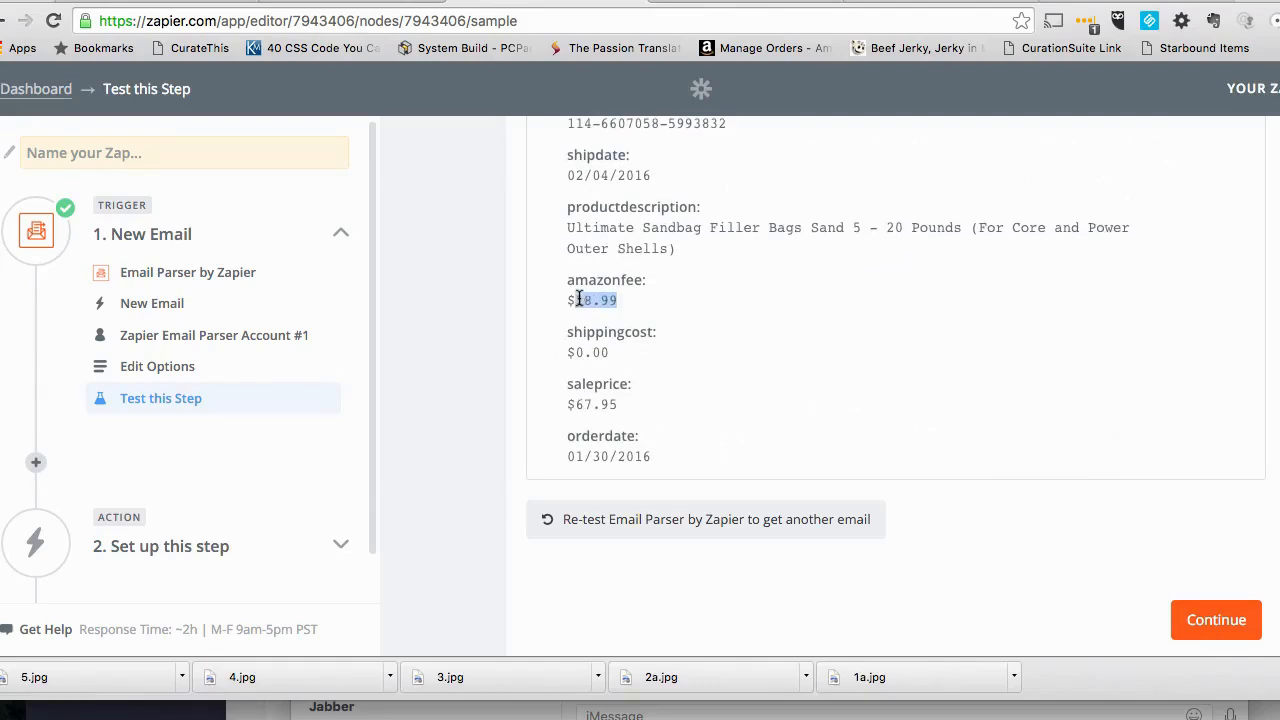
pyautogui.click(603, 400)
pyautogui.doubleClick(605, 402)
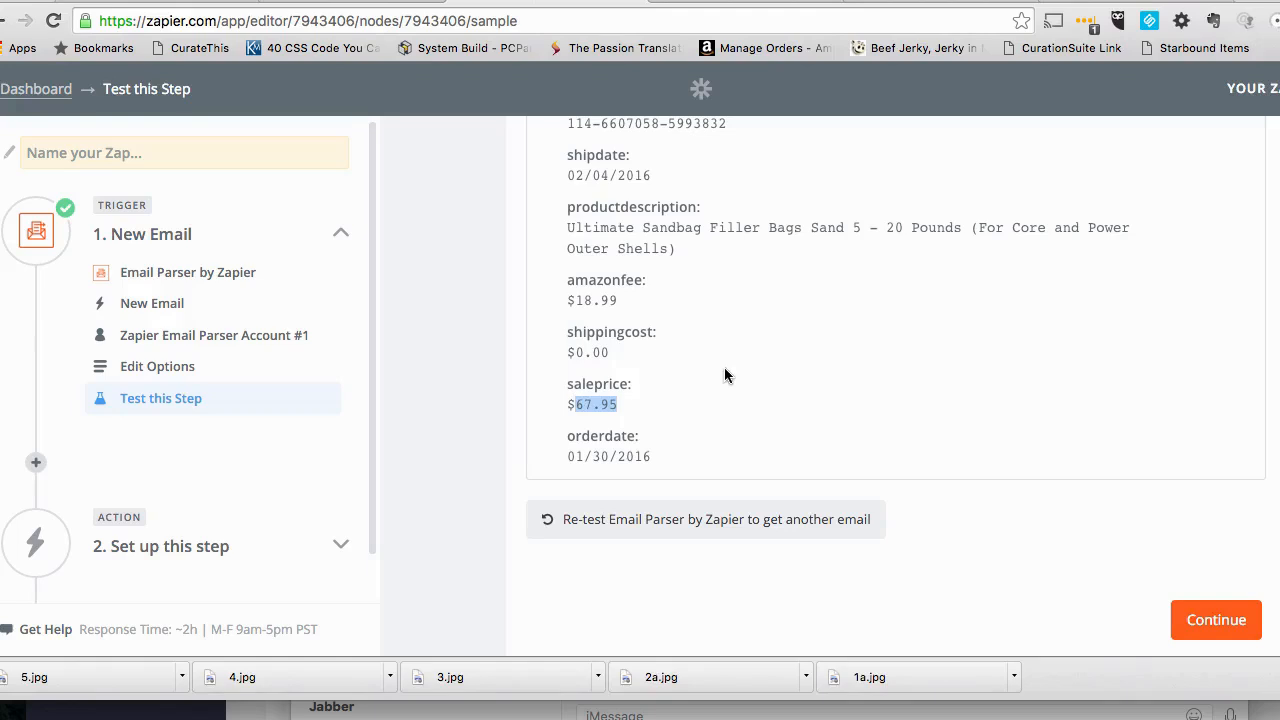
# - Accept the trigger sample and choose Google Sheets as the app for the Zap's action step
pyautogui.click(1212, 618)
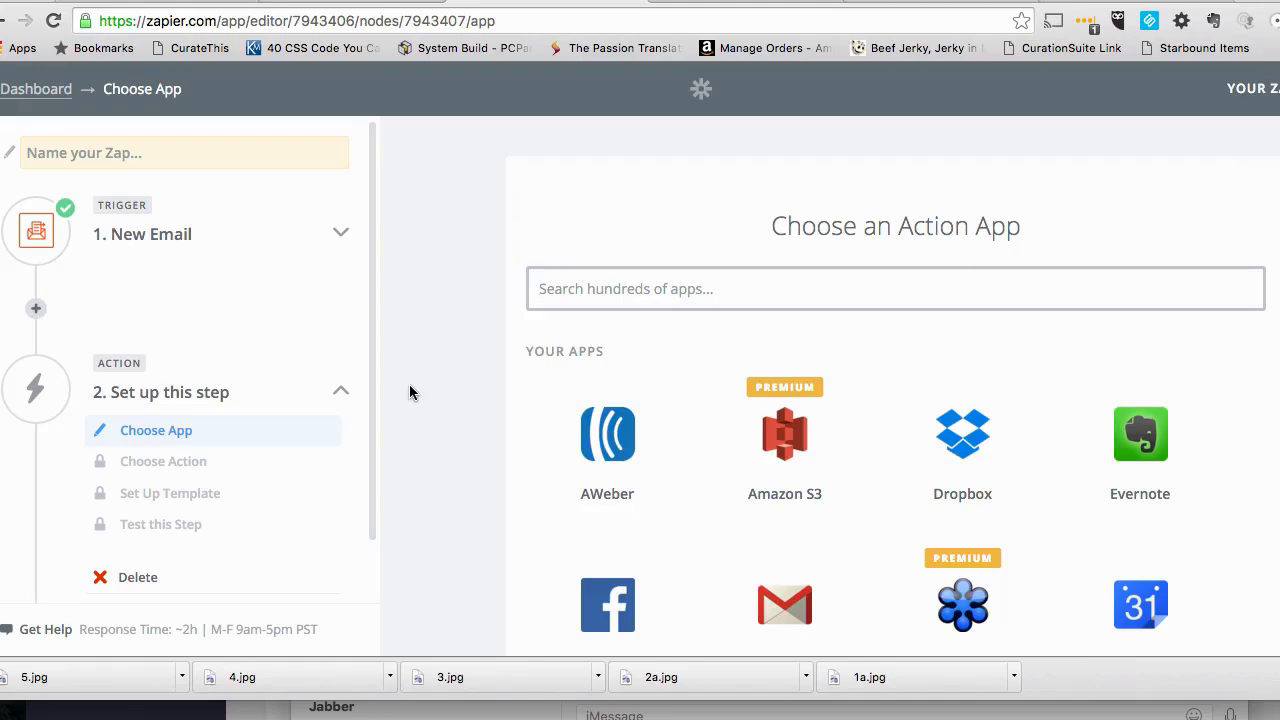
pyautogui.scroll(-2, 471, 480)
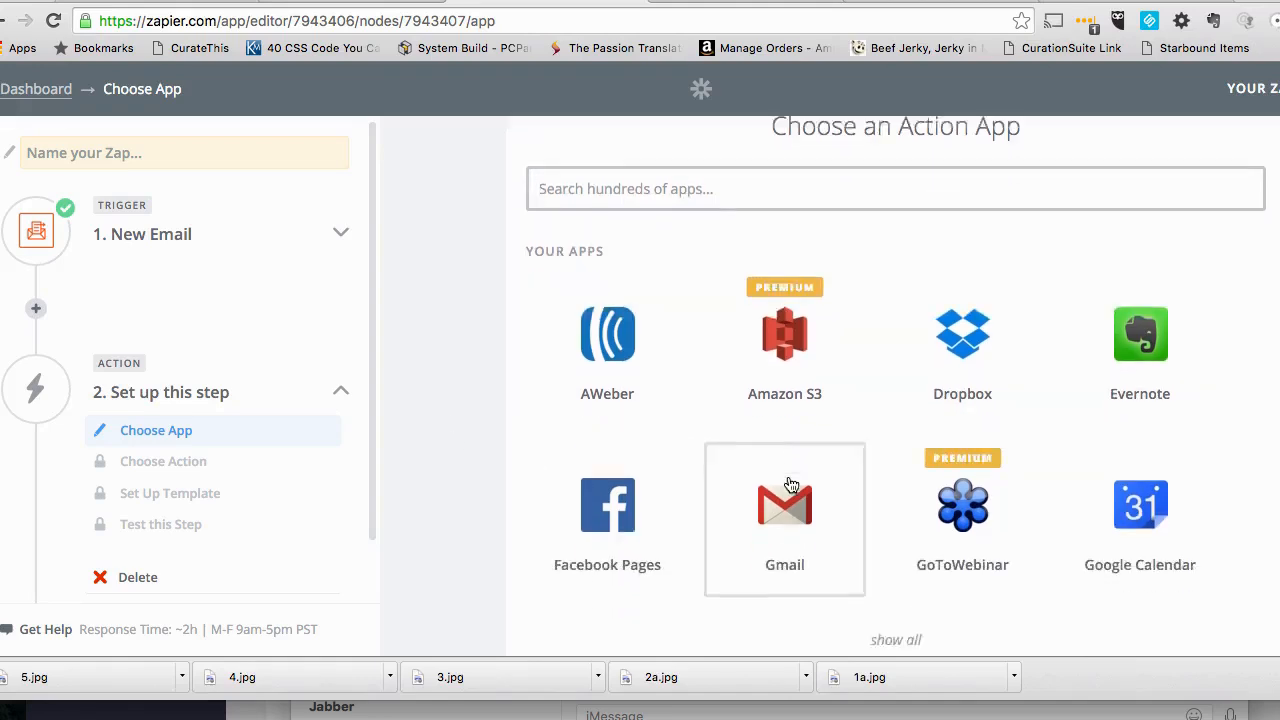
pyautogui.scroll(-1, 790, 485)
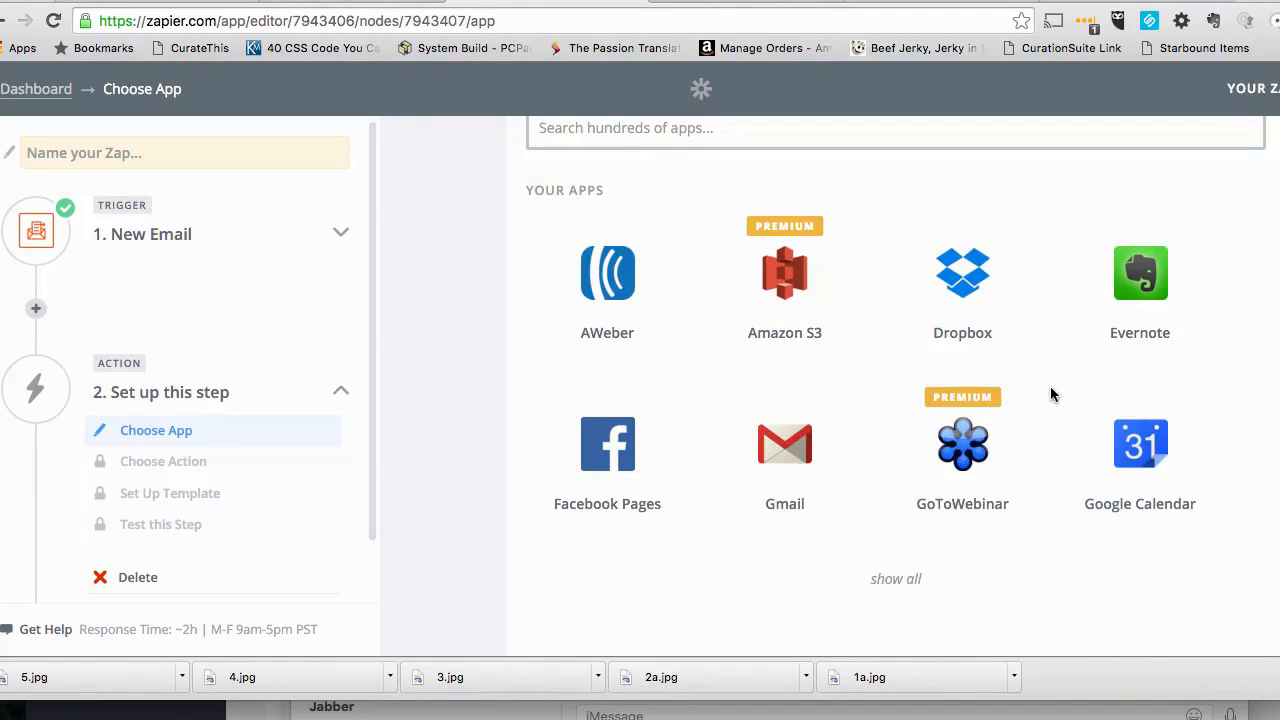
pyautogui.scroll(-3, 1050, 394)
pyautogui.scroll(1, 1050, 387)
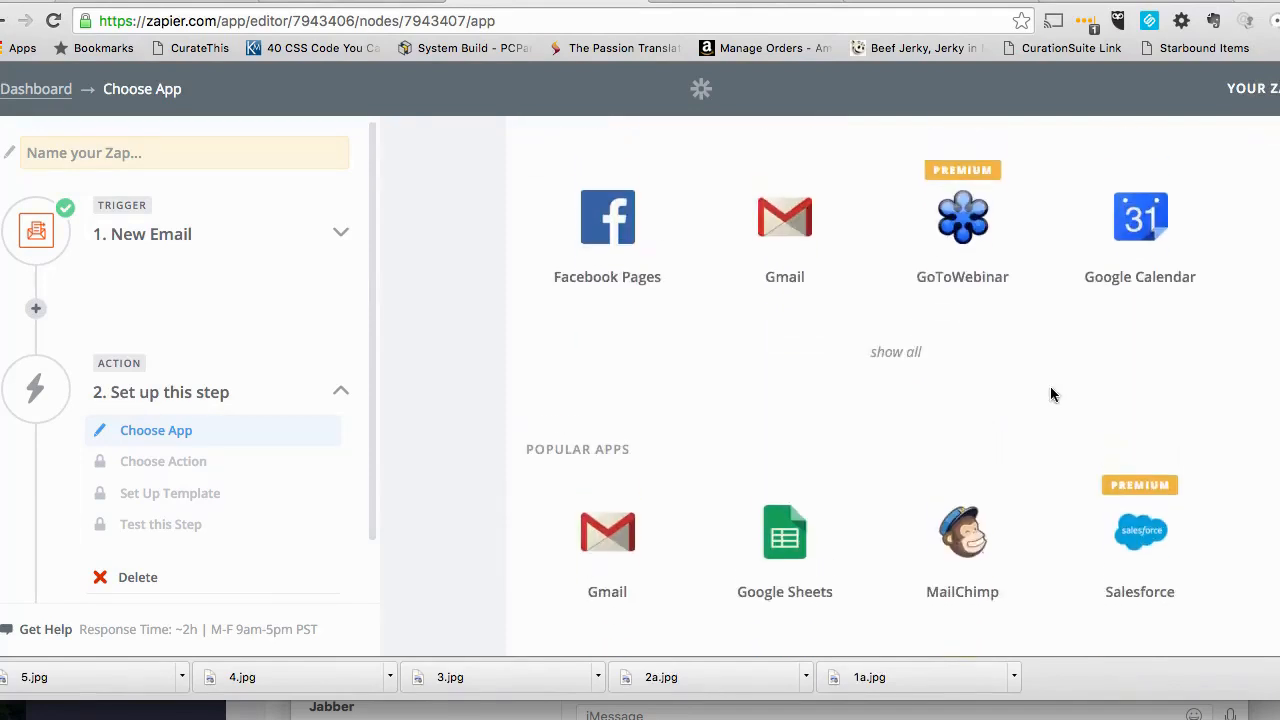
pyautogui.scroll(-1, 806, 516)
pyautogui.click(787, 515)
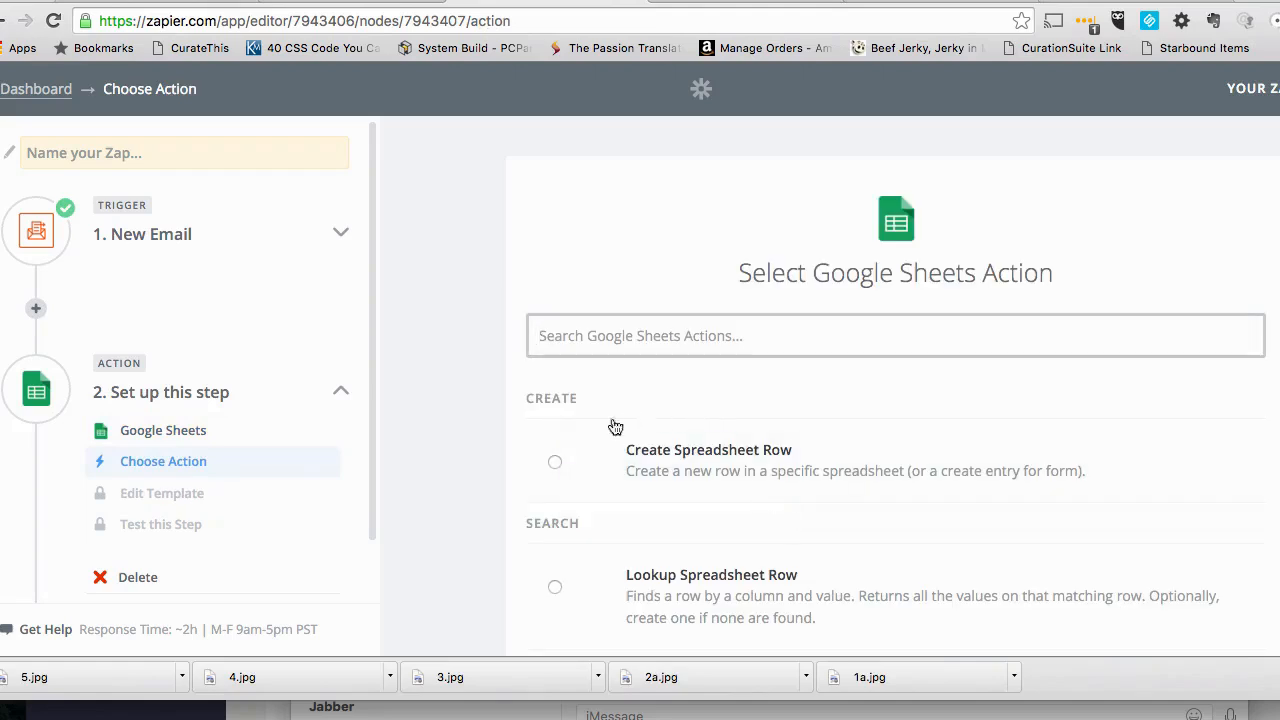
# - Choose the Create Spreadsheet Row action and use Google Sheets Account #1 for it
pyautogui.click(556, 462)
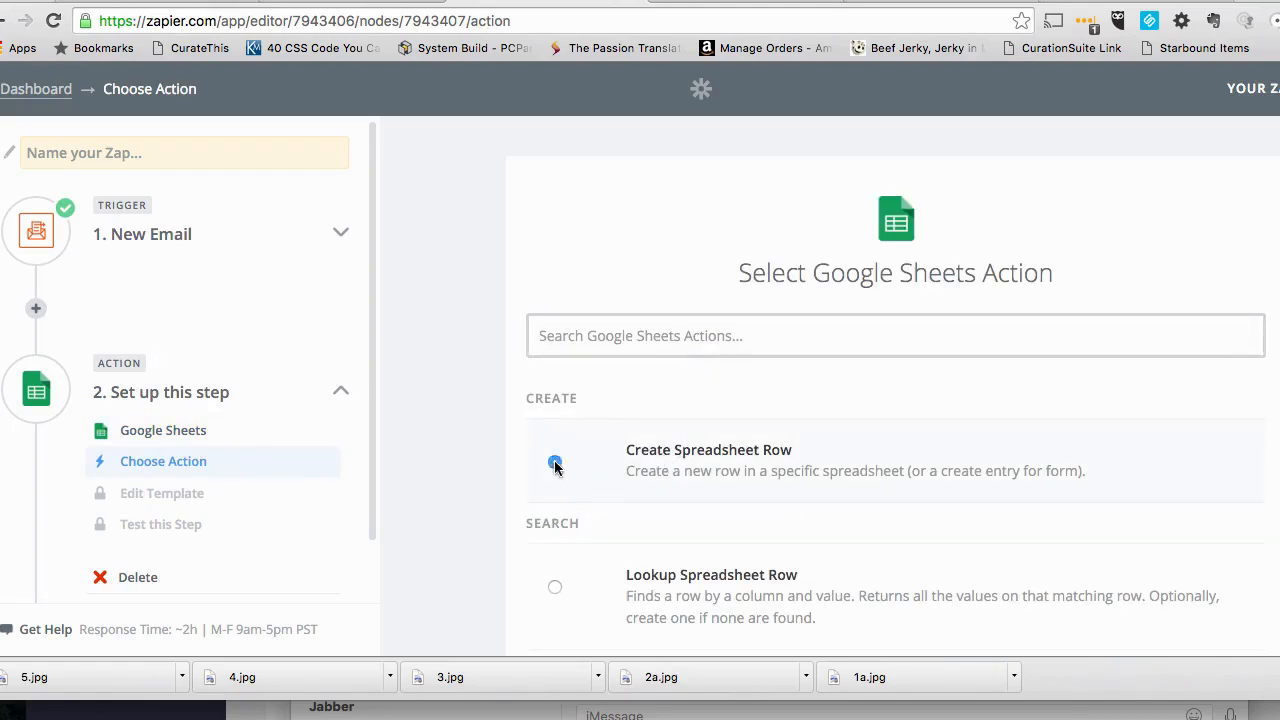
pyautogui.click(1163, 554)
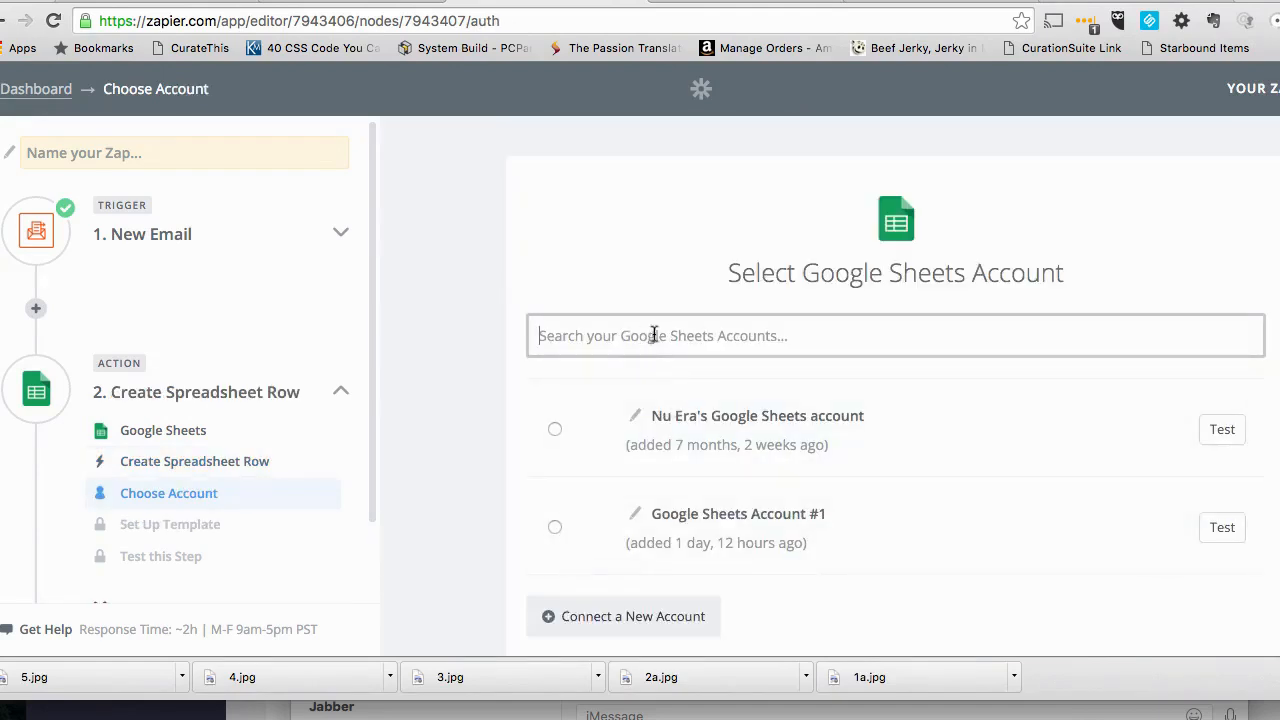
pyautogui.click(556, 528)
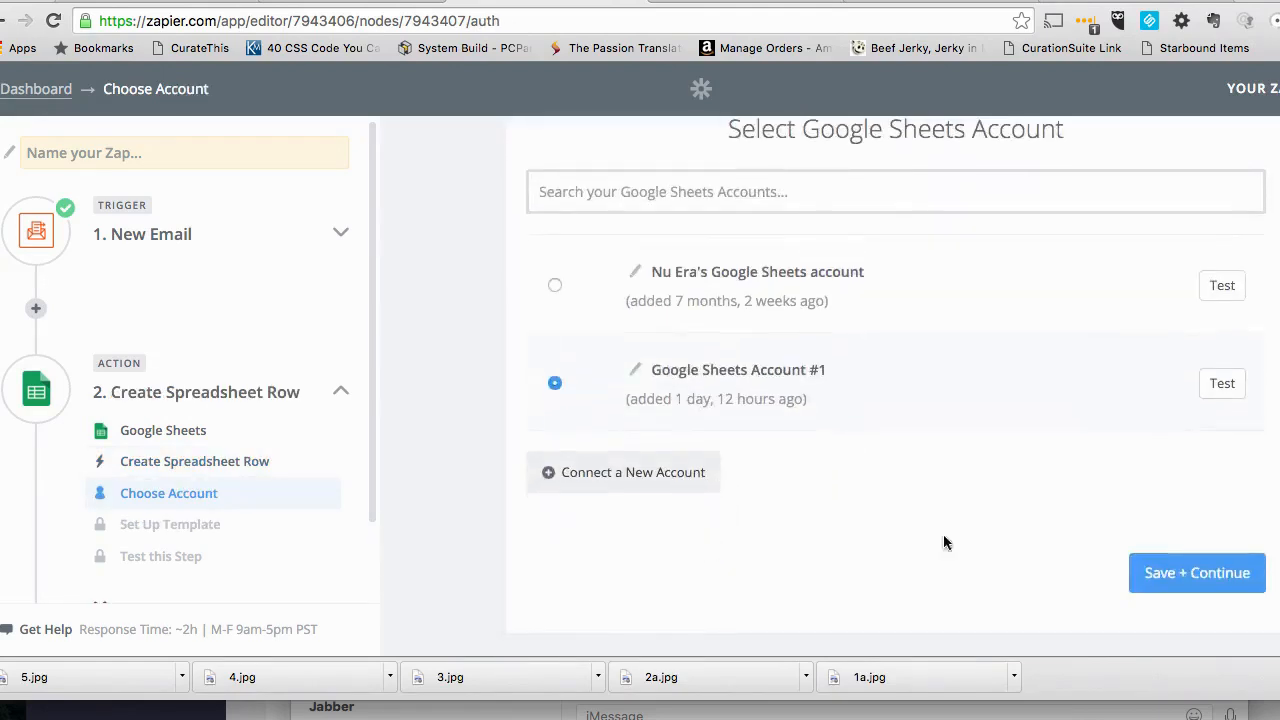
pyautogui.click(1168, 573)
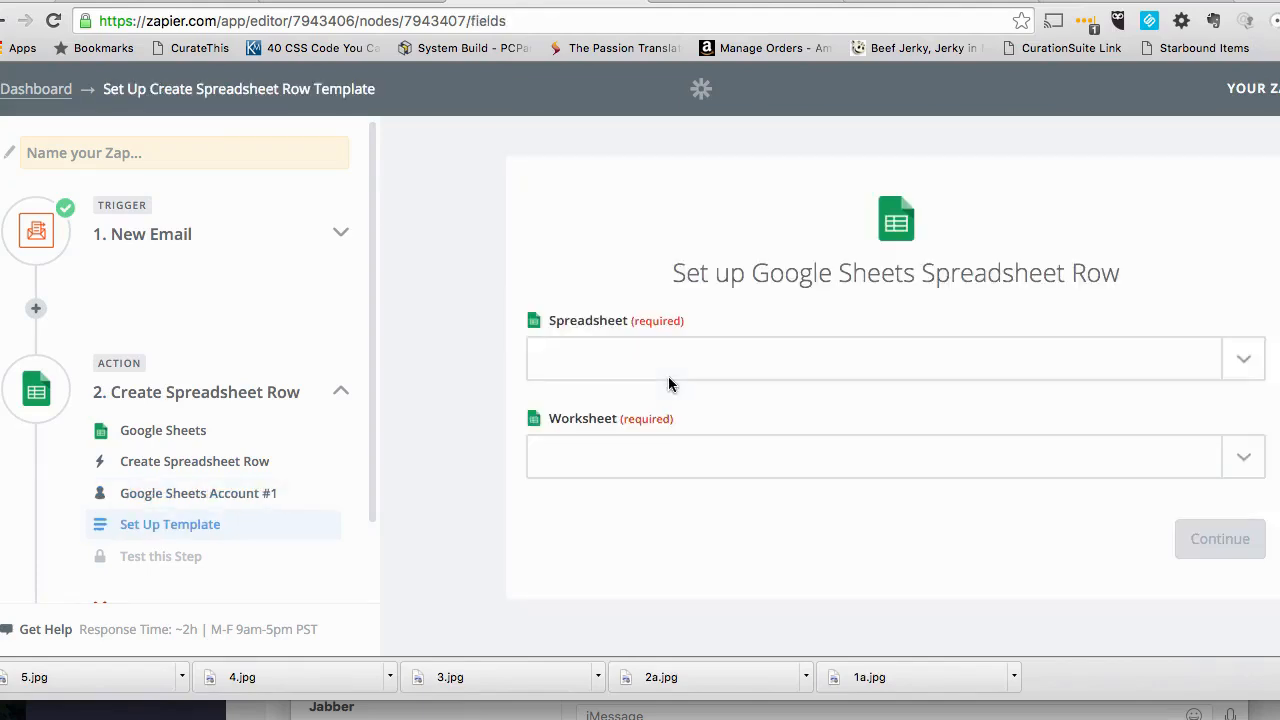
# - Set the action's spreadsheet to Dropship Sales Tracking and Profit and its worksheet to Sheet1
pyautogui.click(1230, 358)
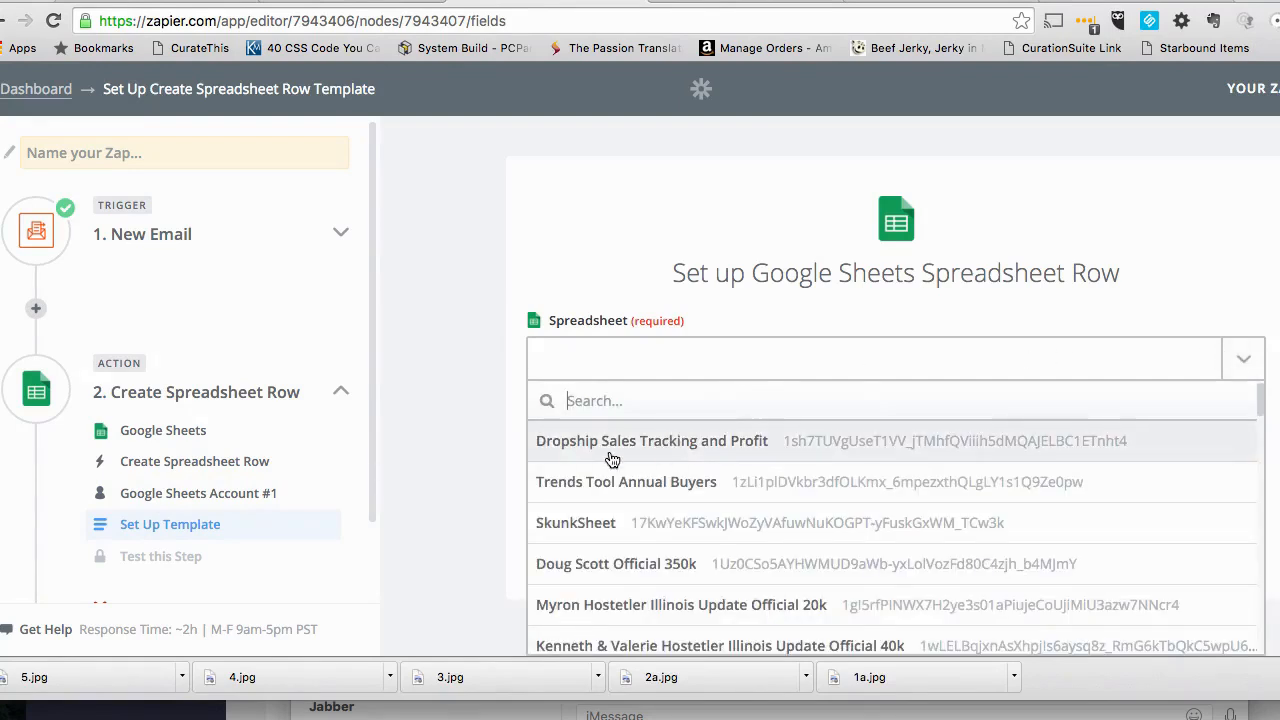
pyautogui.click(695, 446)
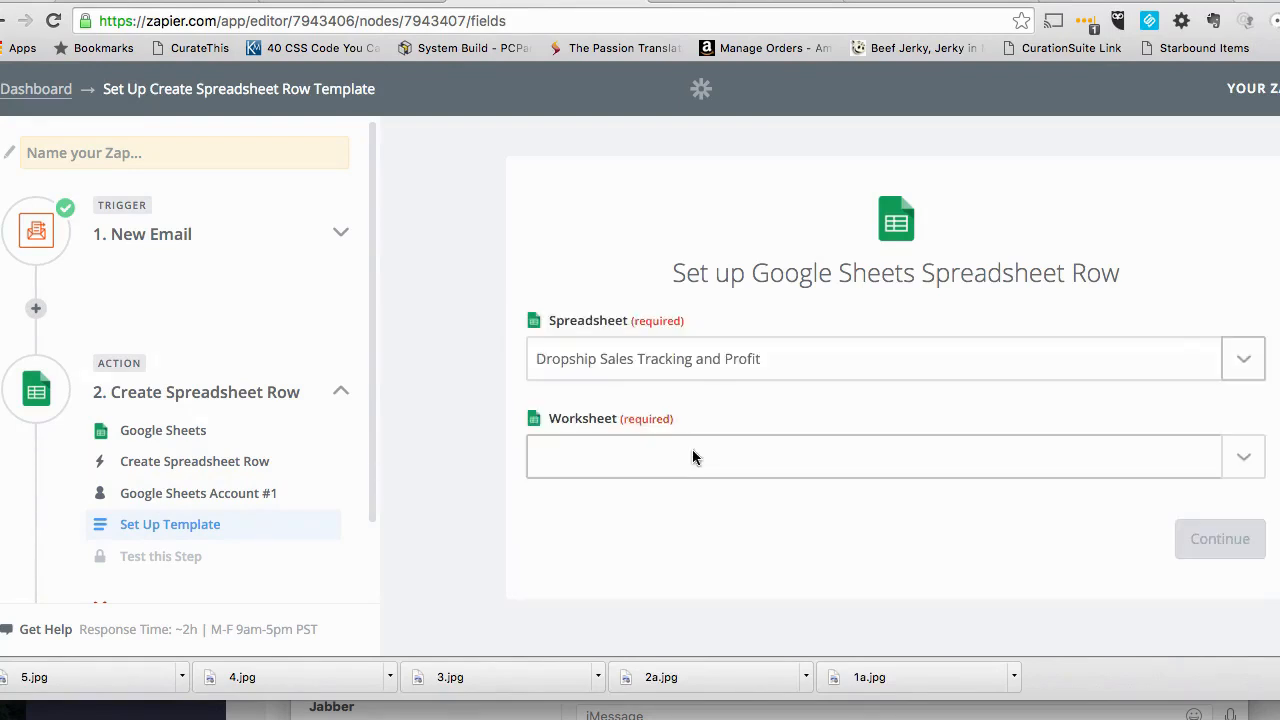
pyautogui.click(638, 457)
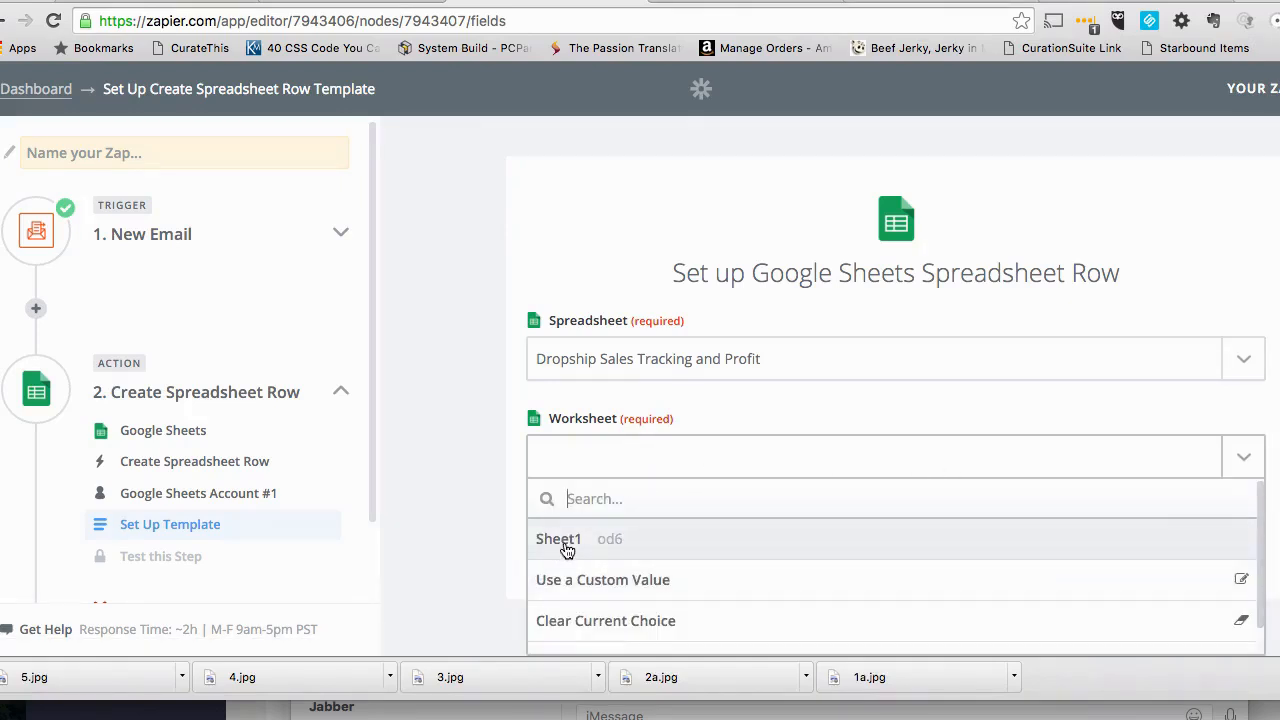
pyautogui.click(563, 541)
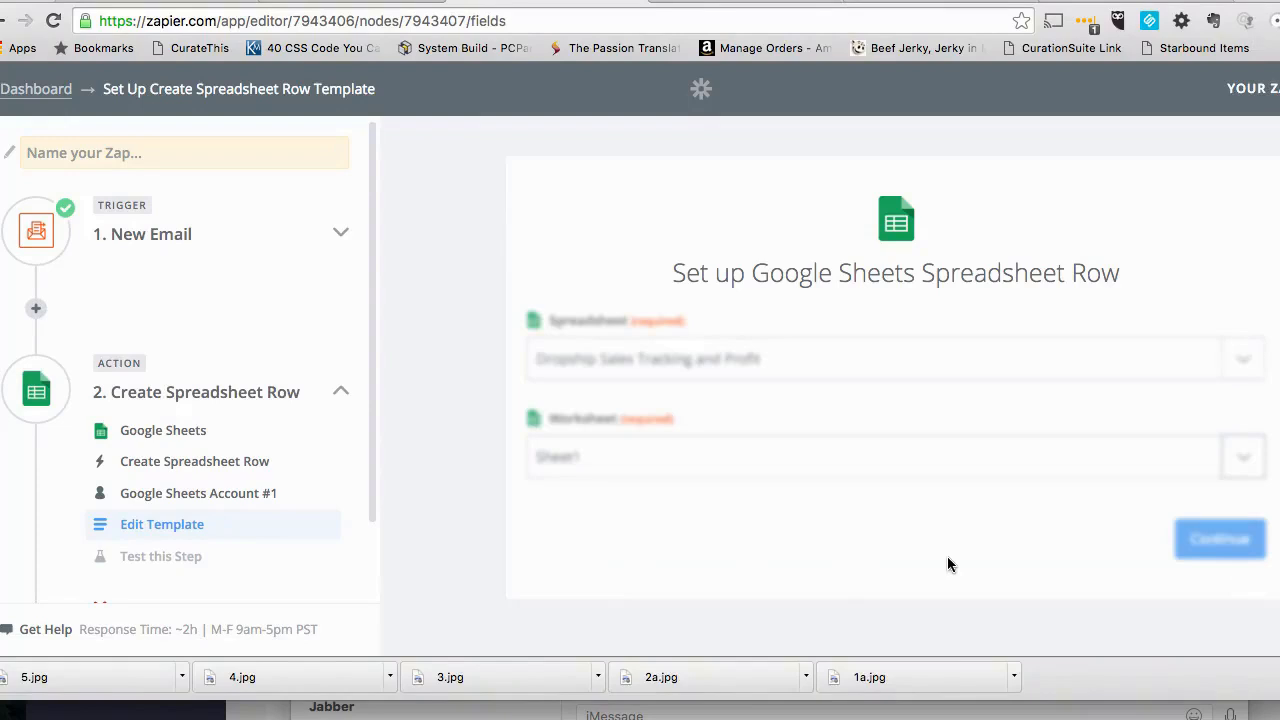
# - Map the quantity column of the spreadsheet row to the trigger's Parse Output Quantity field
pyautogui.scroll(-3, 948, 557)
pyautogui.scroll(-2, 948, 557)
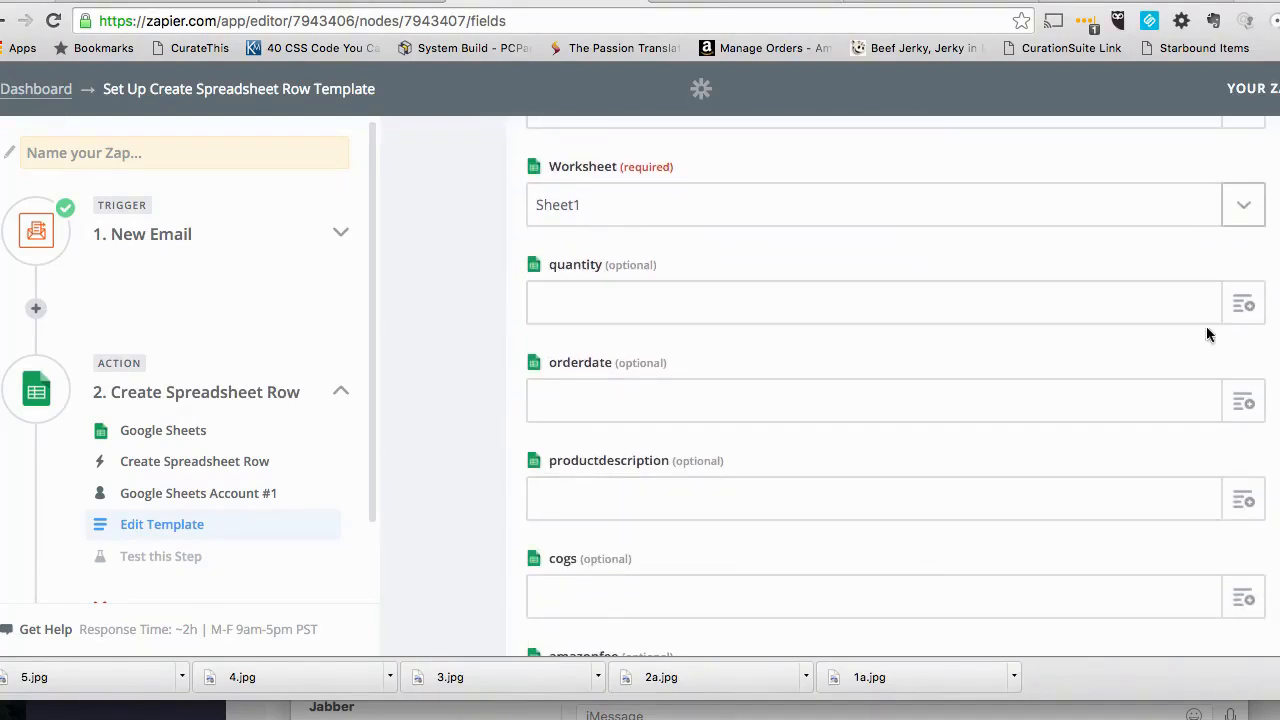
pyautogui.click(1242, 304)
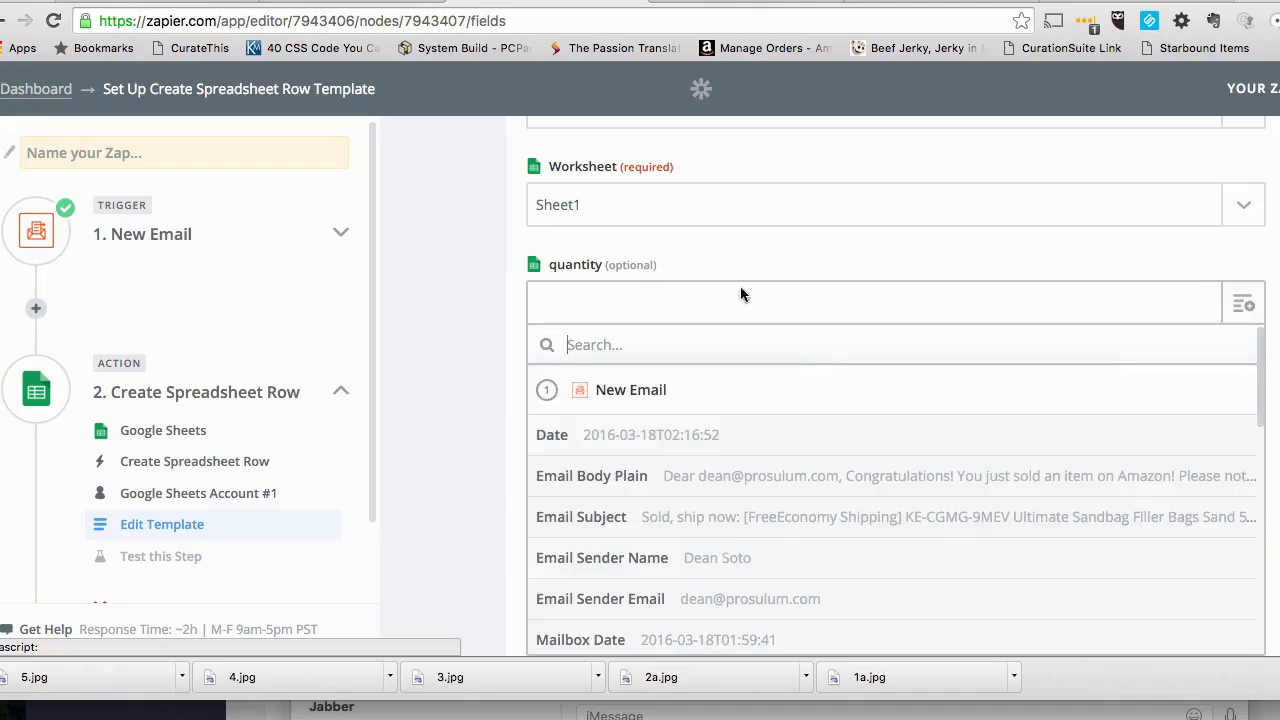
pyautogui.scroll(-3, 612, 522)
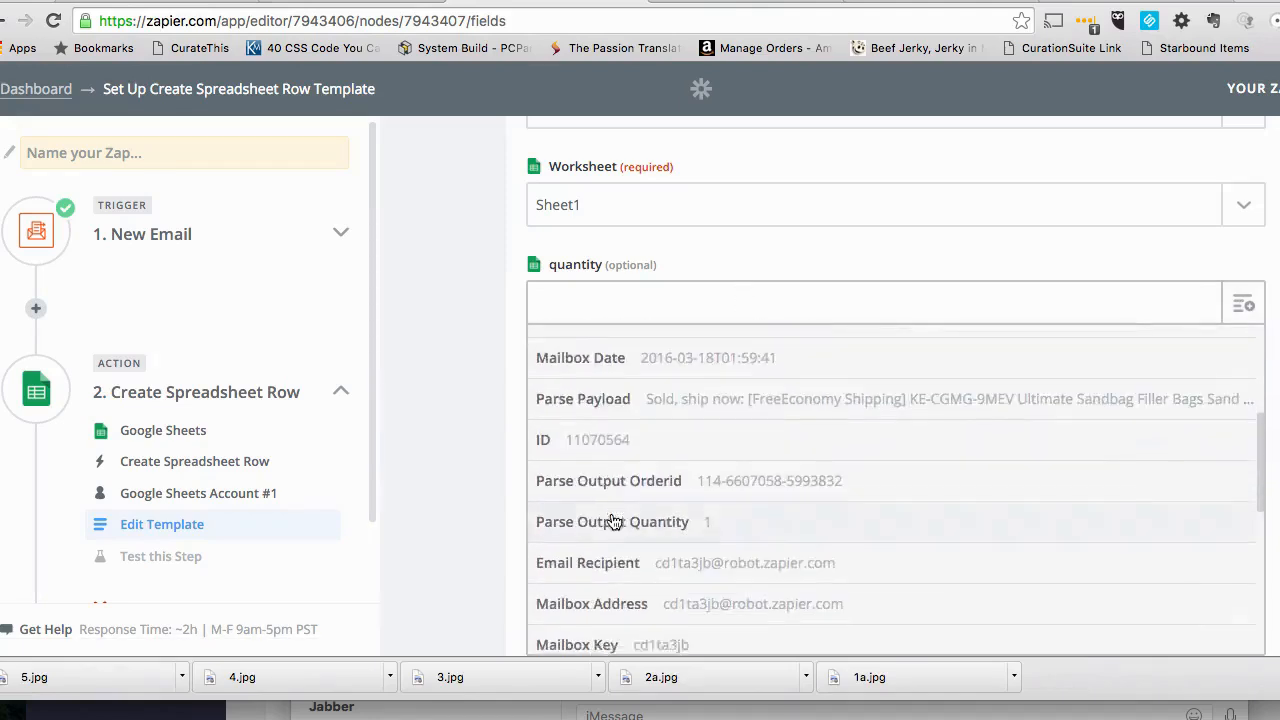
pyautogui.scroll(-5, 612, 522)
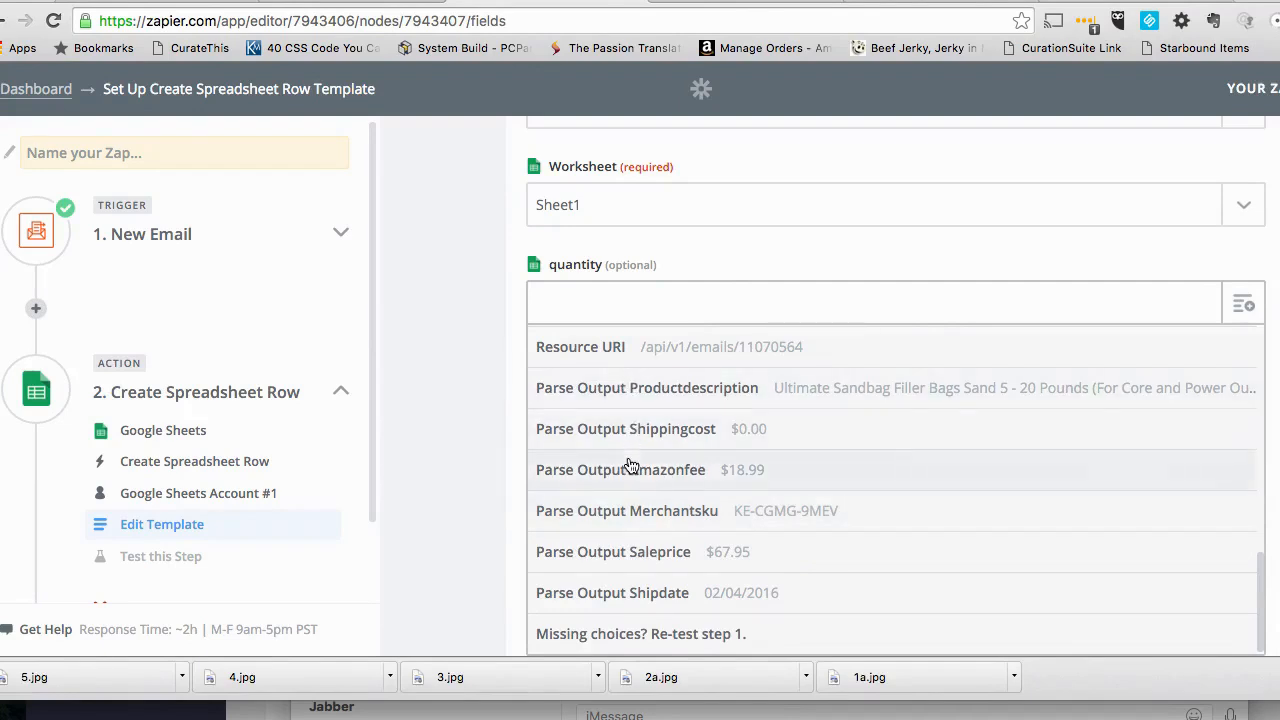
pyautogui.scroll(2, 630, 465)
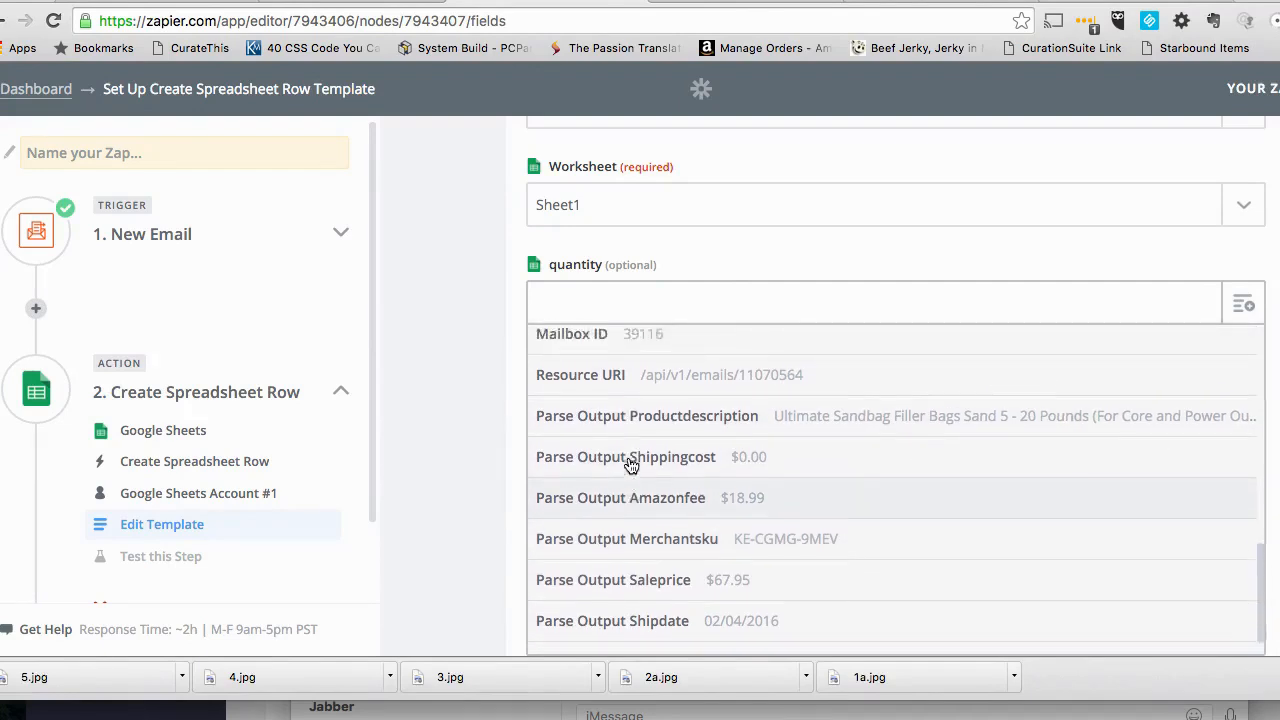
pyautogui.scroll(4, 630, 465)
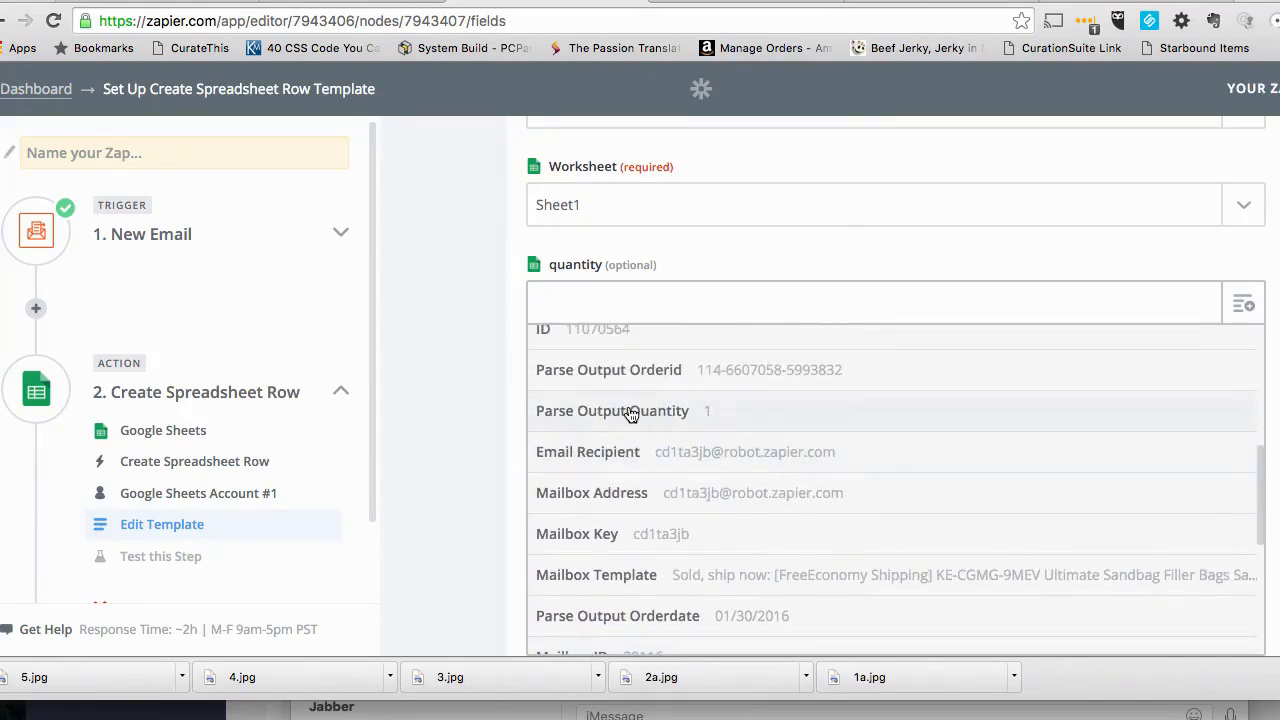
pyautogui.click(631, 415)
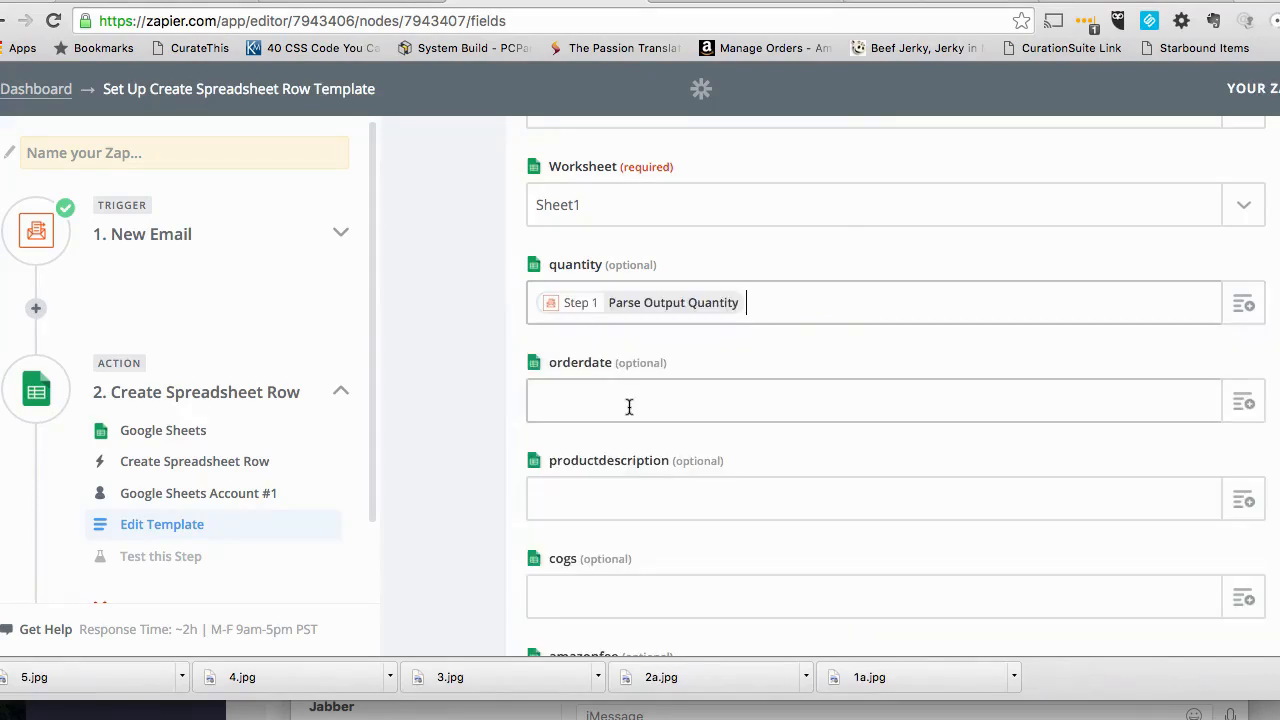
# - Map the orderdate column of the spreadsheet row to the Parse Output Orderdate field
pyautogui.click(693, 387)
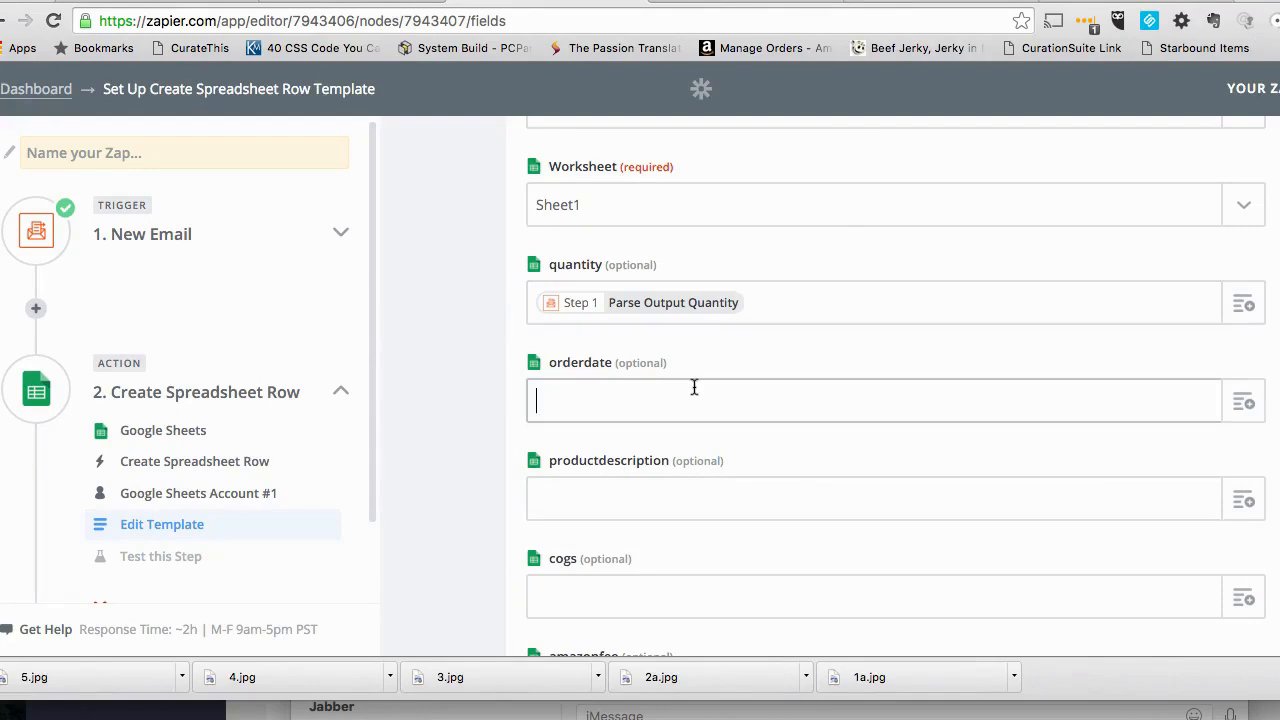
pyautogui.click(1245, 405)
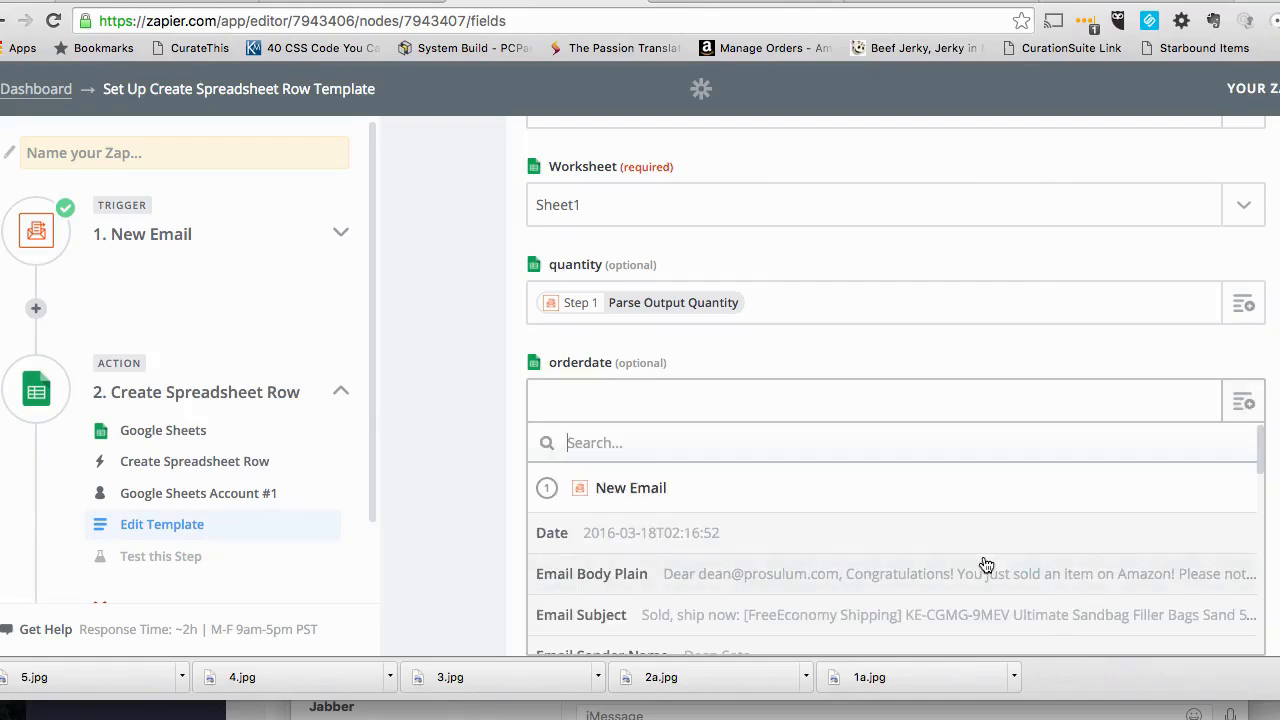
pyautogui.scroll(-5, 973, 535)
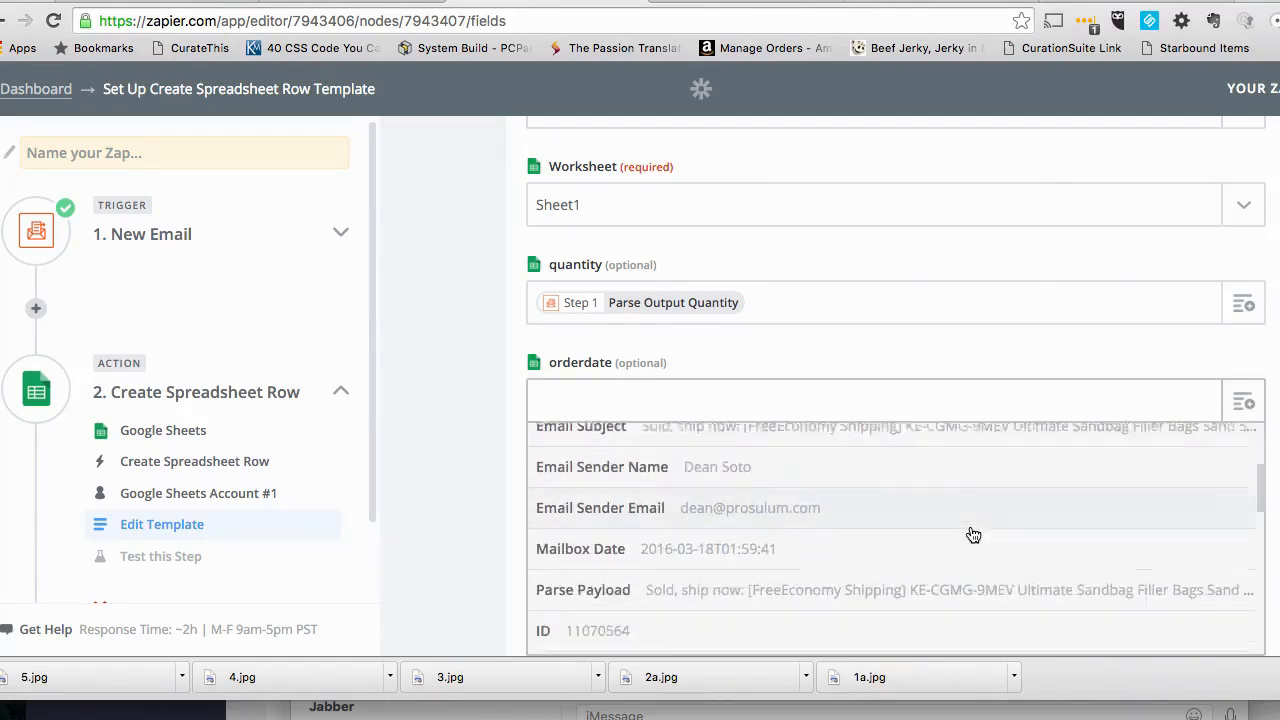
pyautogui.scroll(-4, 973, 535)
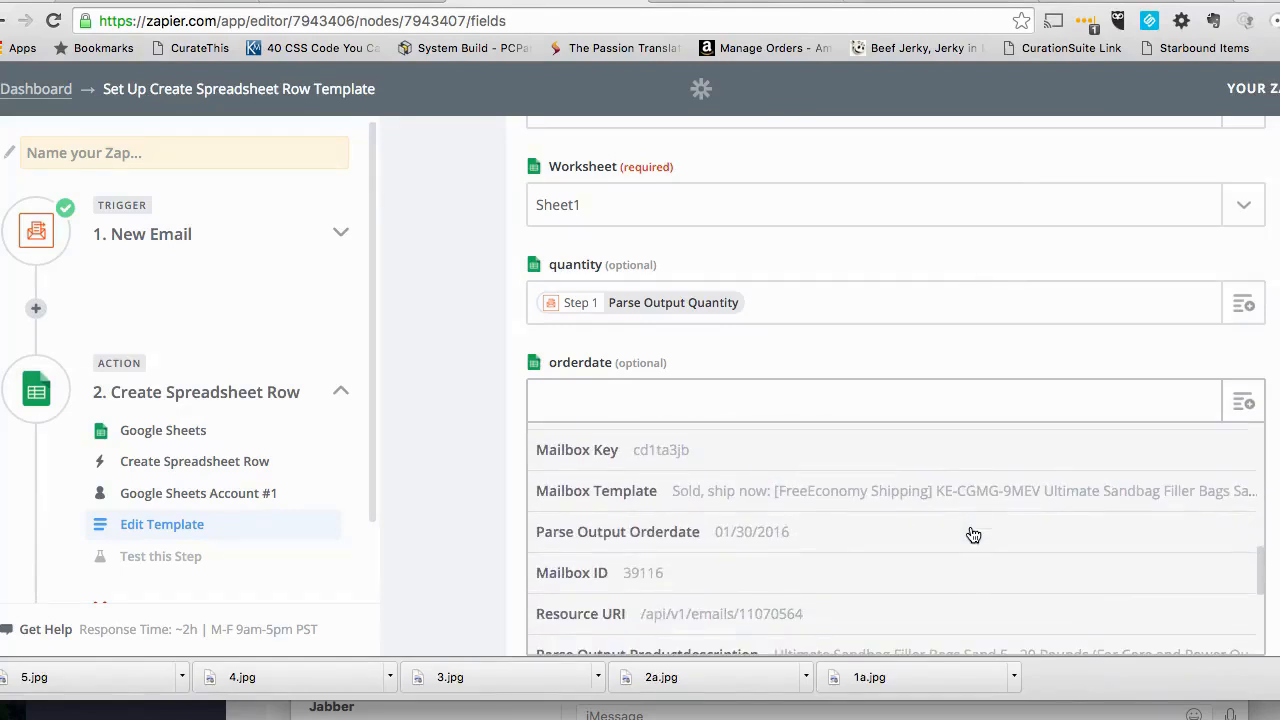
pyautogui.click(651, 533)
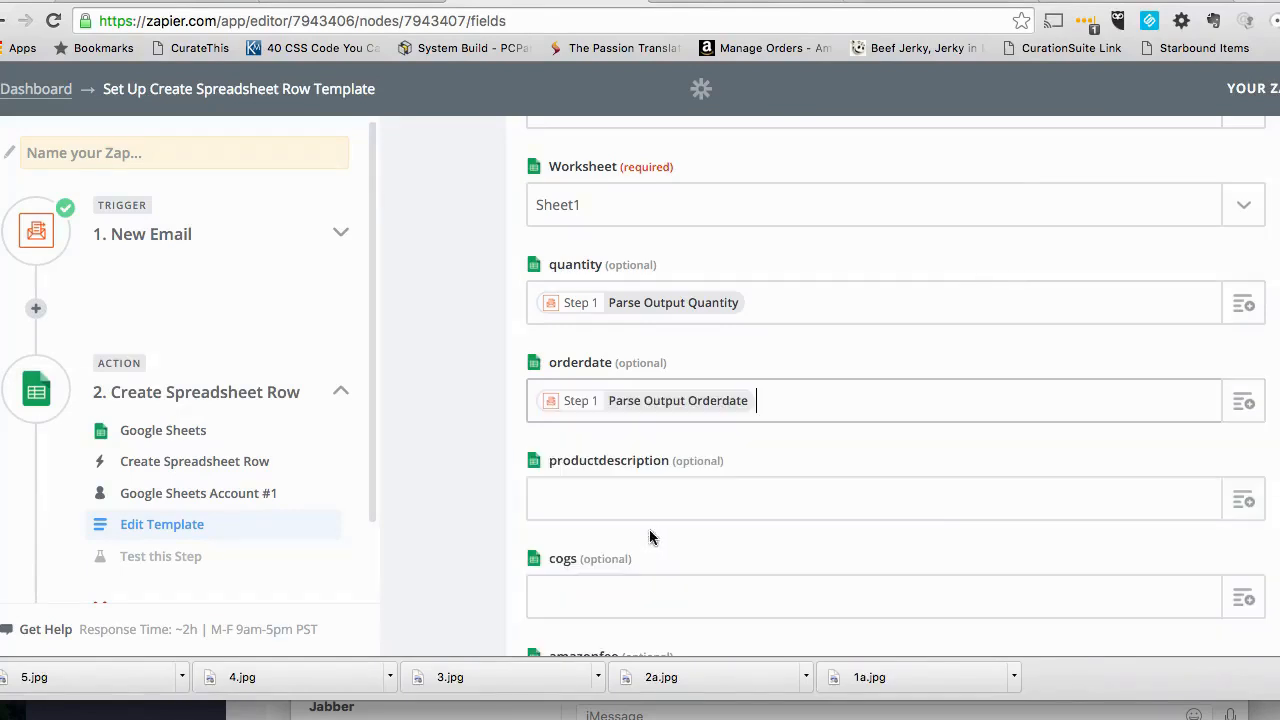
# - Map the productdescription column of the spreadsheet row to the Parse Output Productdescription field
pyautogui.click(1241, 505)
pyautogui.scroll(-5, 763, 610)
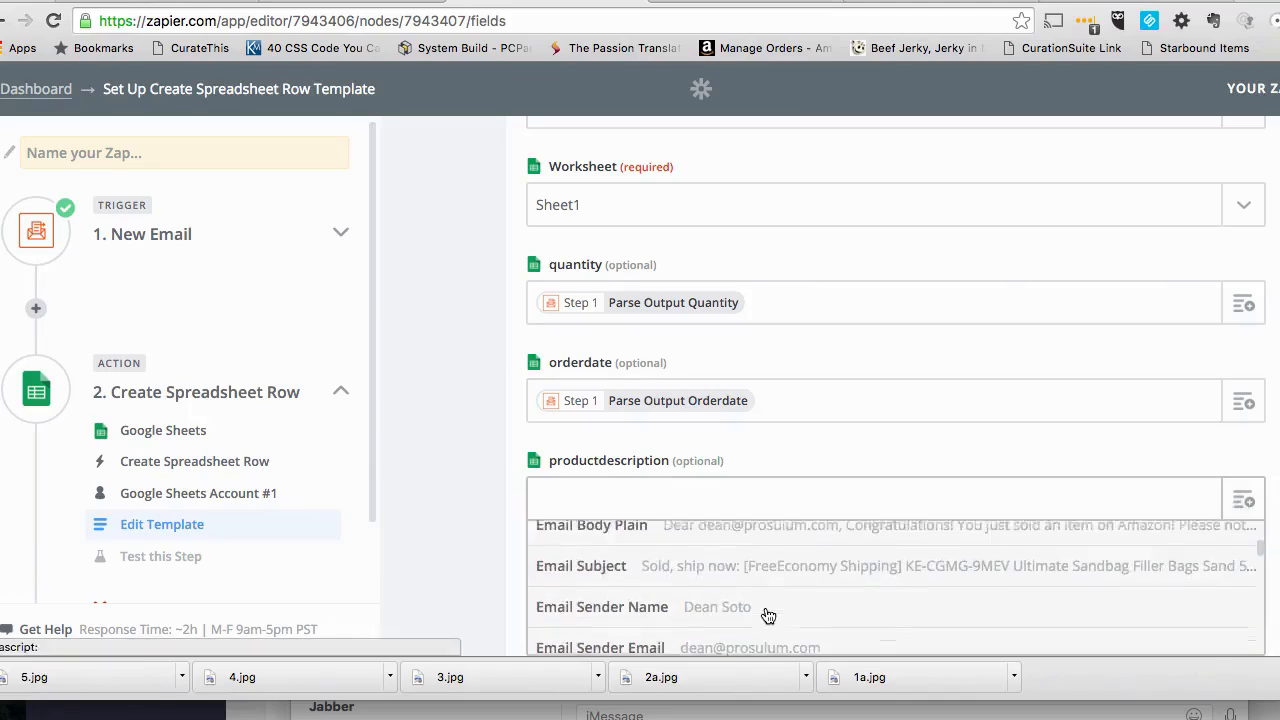
pyautogui.scroll(-5, 491, 557)
pyautogui.scroll(-5, 663, 514)
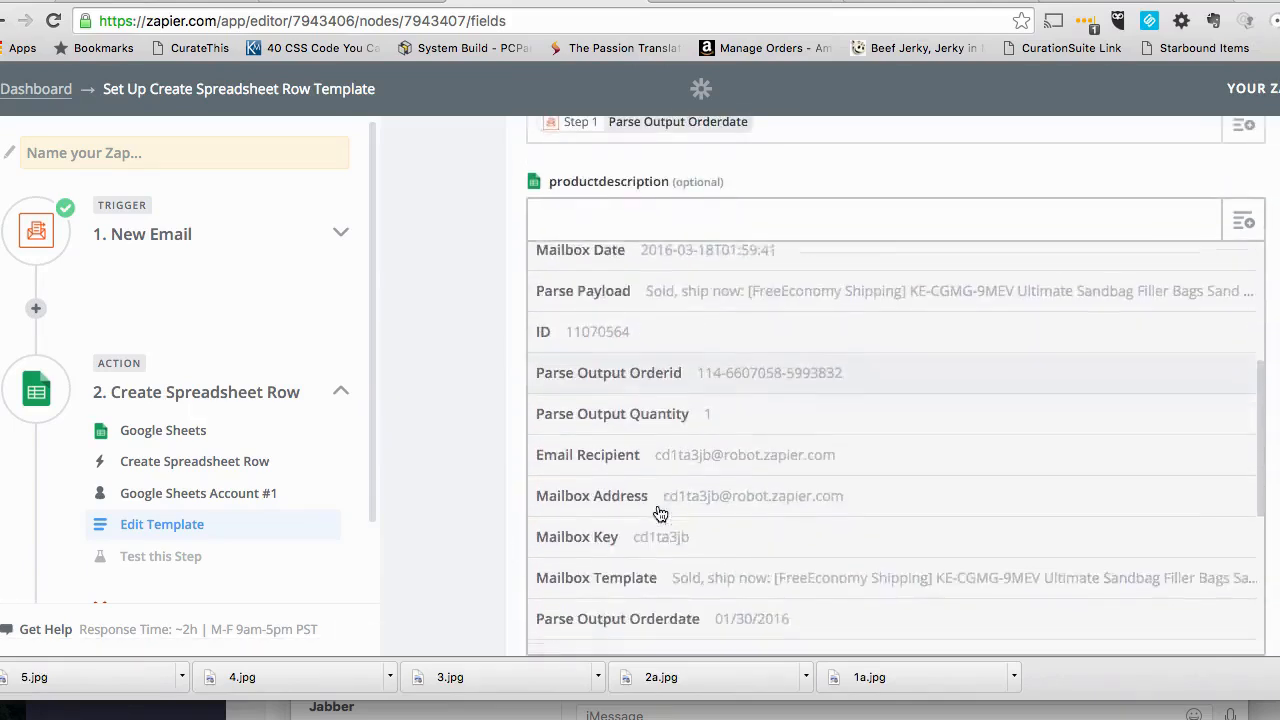
pyautogui.scroll(-2, 660, 514)
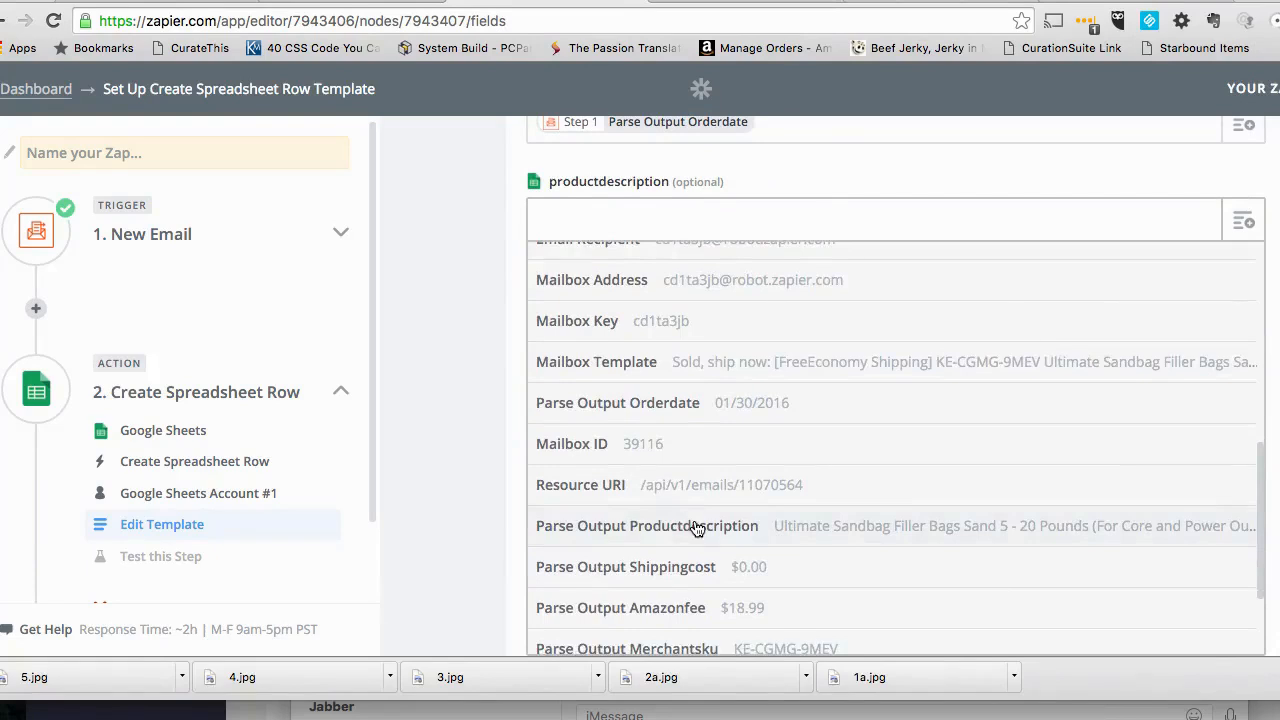
pyautogui.click(697, 528)
# - Leave the cogs column empty and map the amazonfee column to the Parse Output Amazonfee field
pyautogui.click(1241, 322)
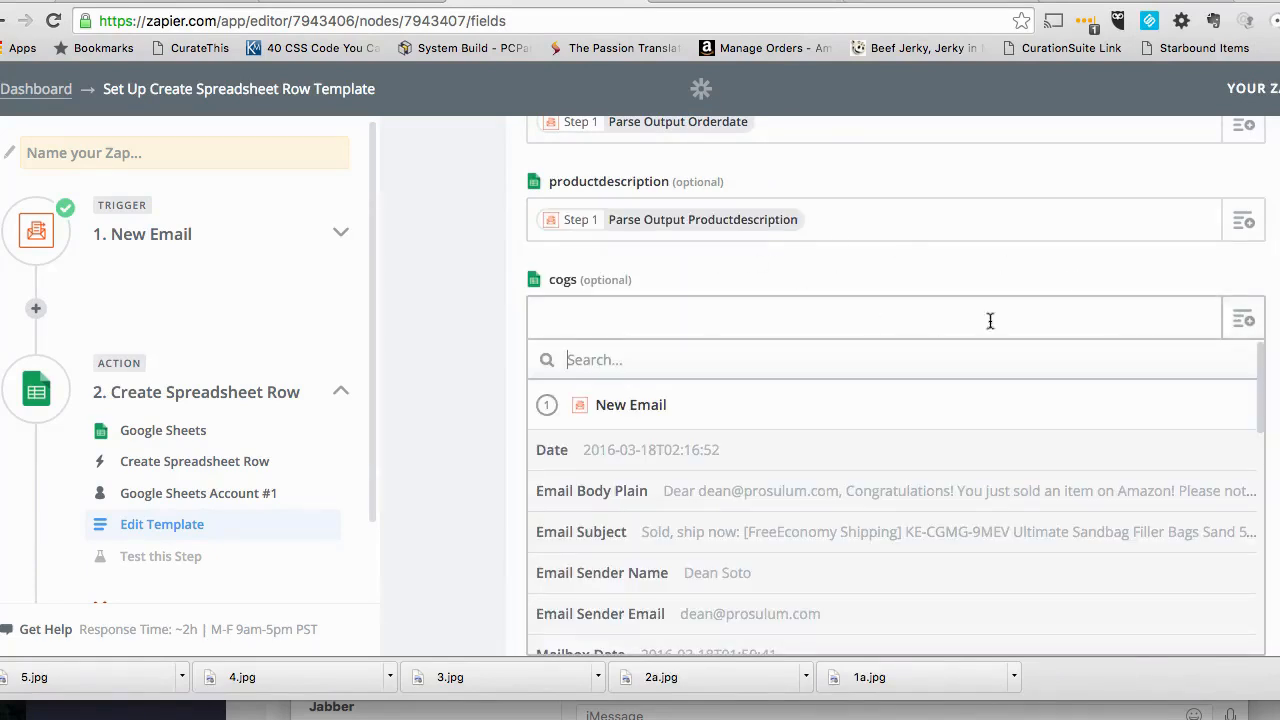
pyautogui.click(1233, 286)
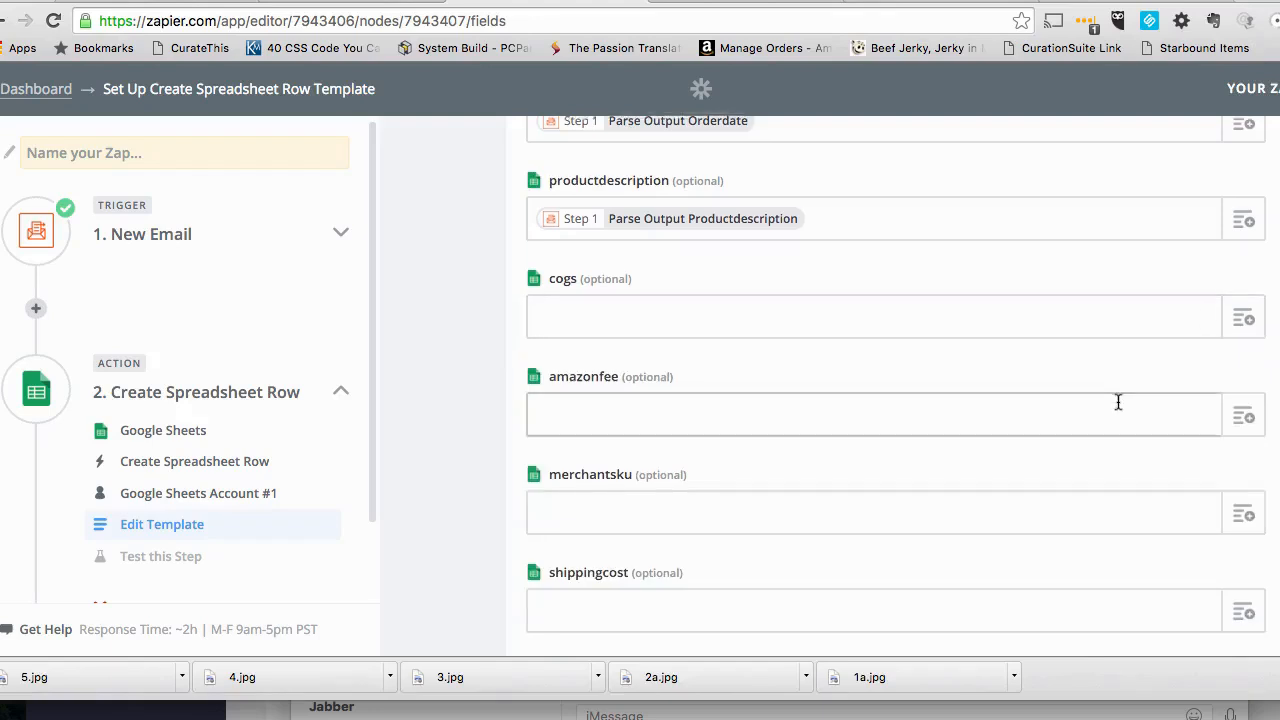
pyautogui.scroll(-1, 1117, 400)
pyautogui.click(1245, 317)
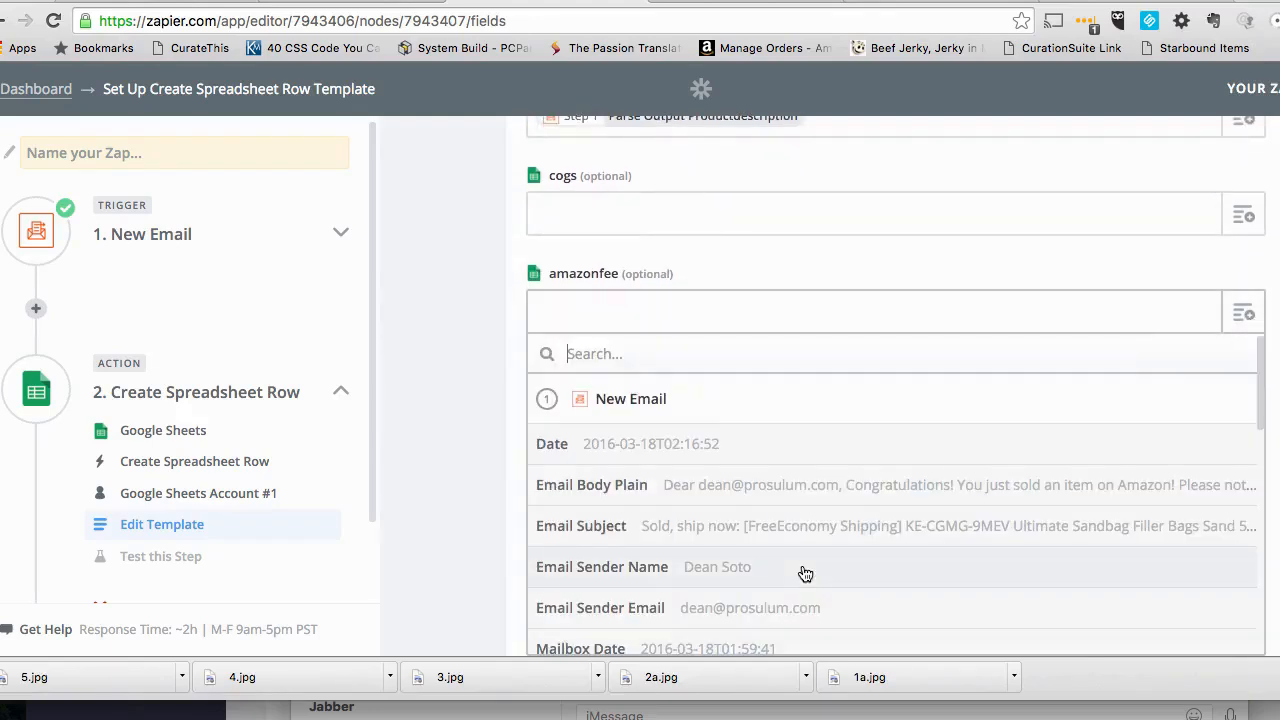
pyautogui.scroll(-4, 806, 574)
pyautogui.scroll(-5, 806, 574)
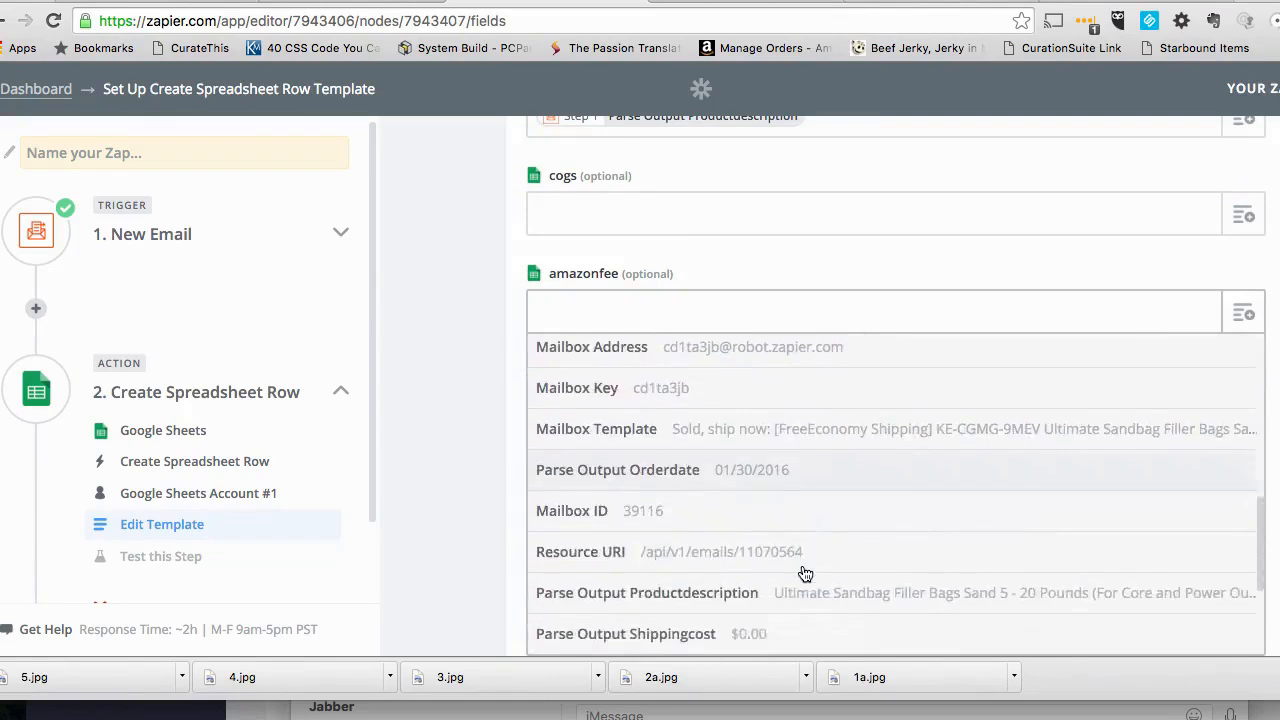
pyautogui.click(766, 491)
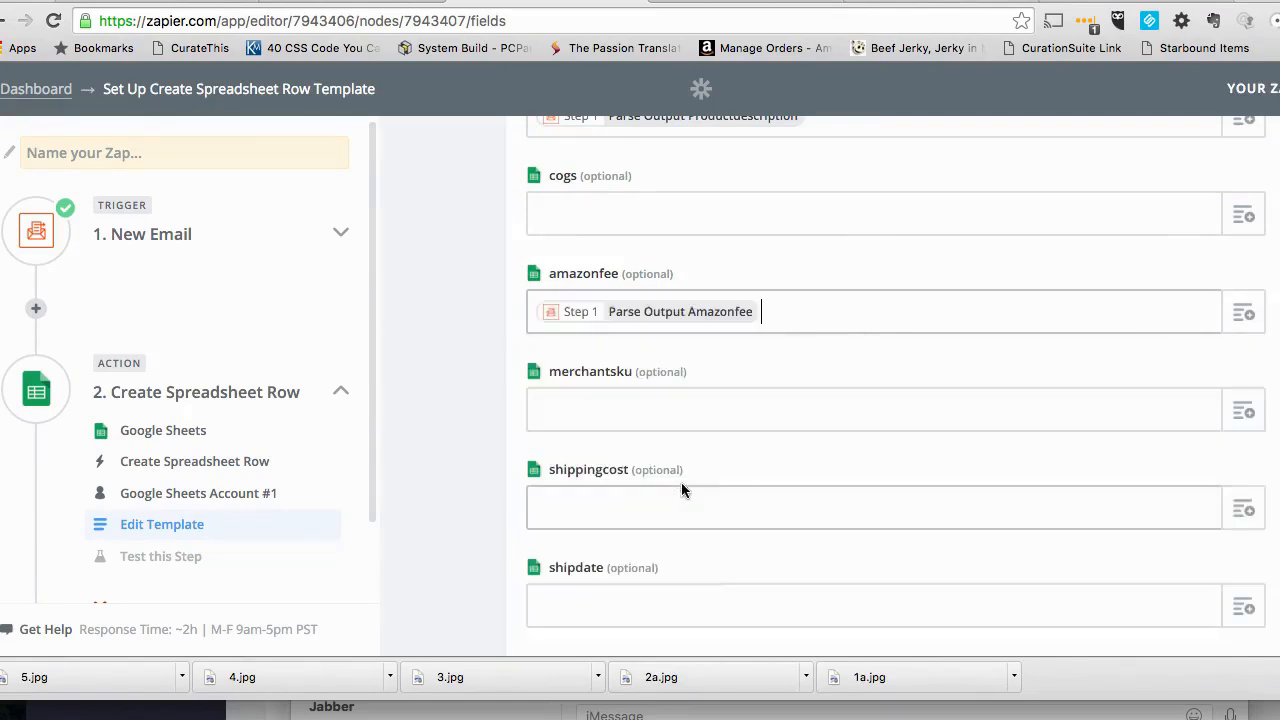
# - Map the merchantsku column of the spreadsheet row to the Parse Output Merchantsku field
pyautogui.scroll(-2, 1250, 321)
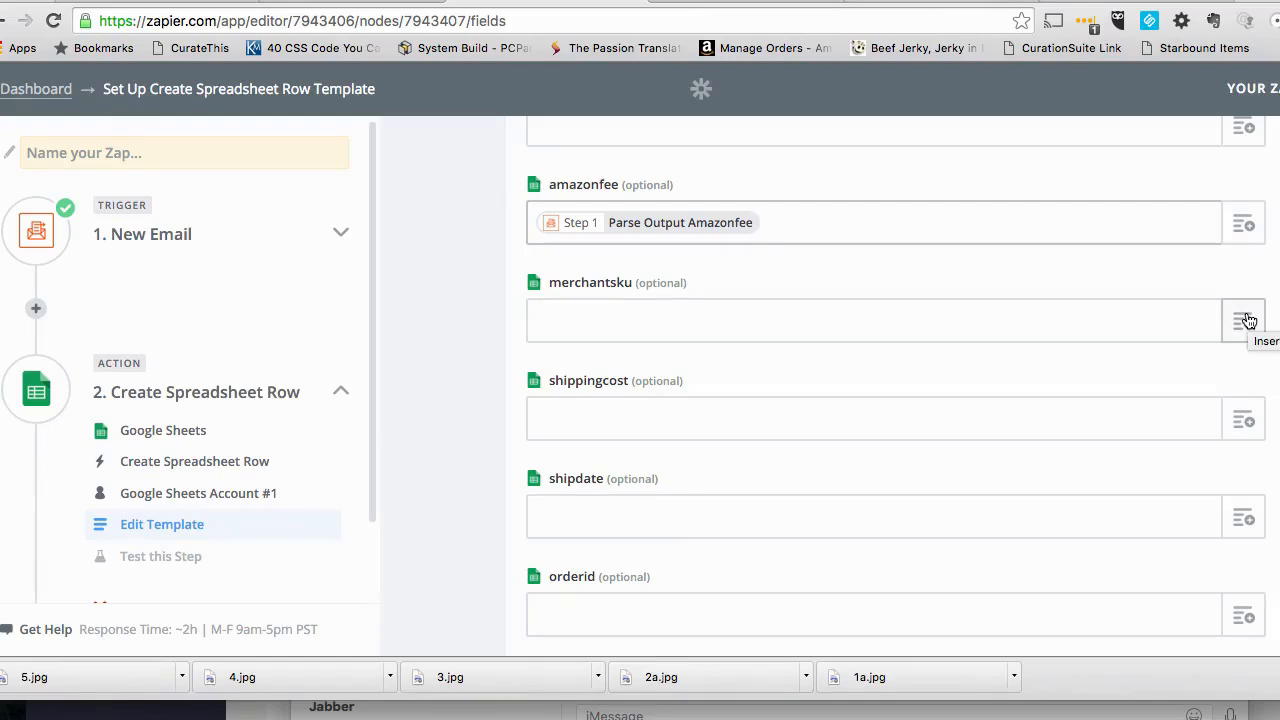
pyautogui.click(1246, 320)
pyautogui.scroll(-5, 786, 552)
pyautogui.scroll(-5, 786, 552)
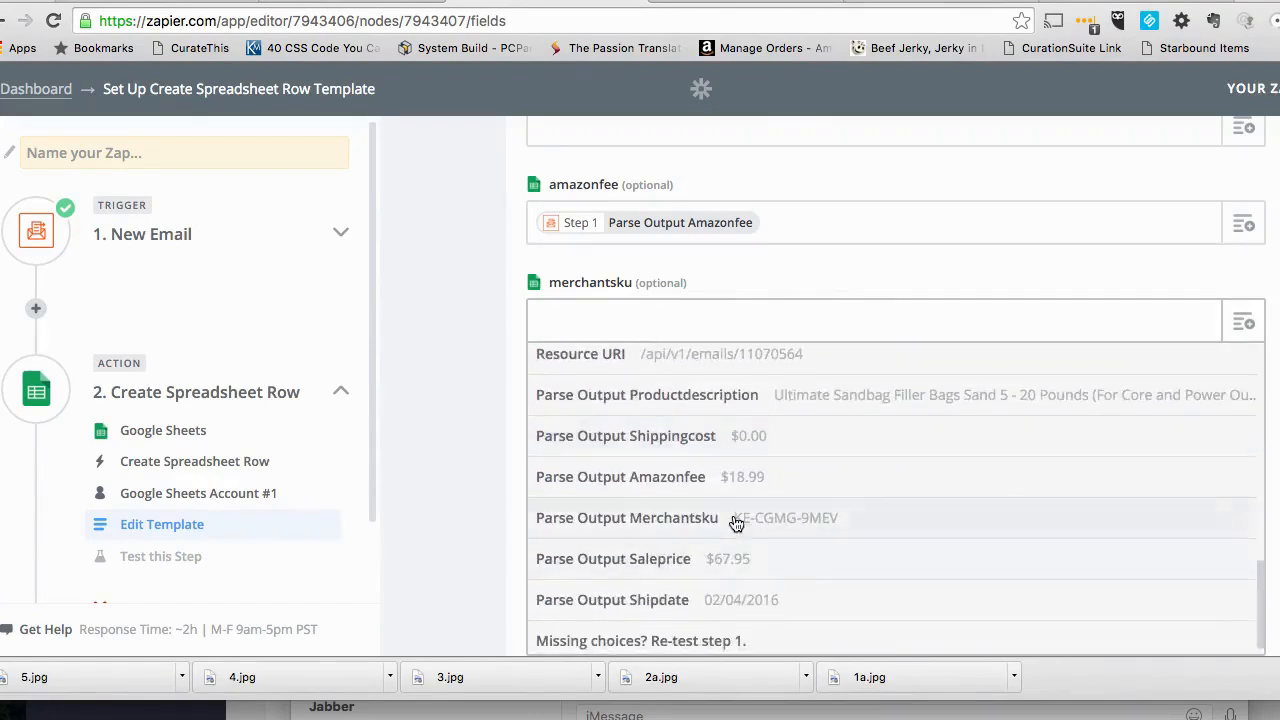
pyautogui.click(736, 523)
# - Map the shippingcost column of the spreadsheet row to the Parse Output Shippingcost field
pyautogui.scroll(-2, 1166, 437)
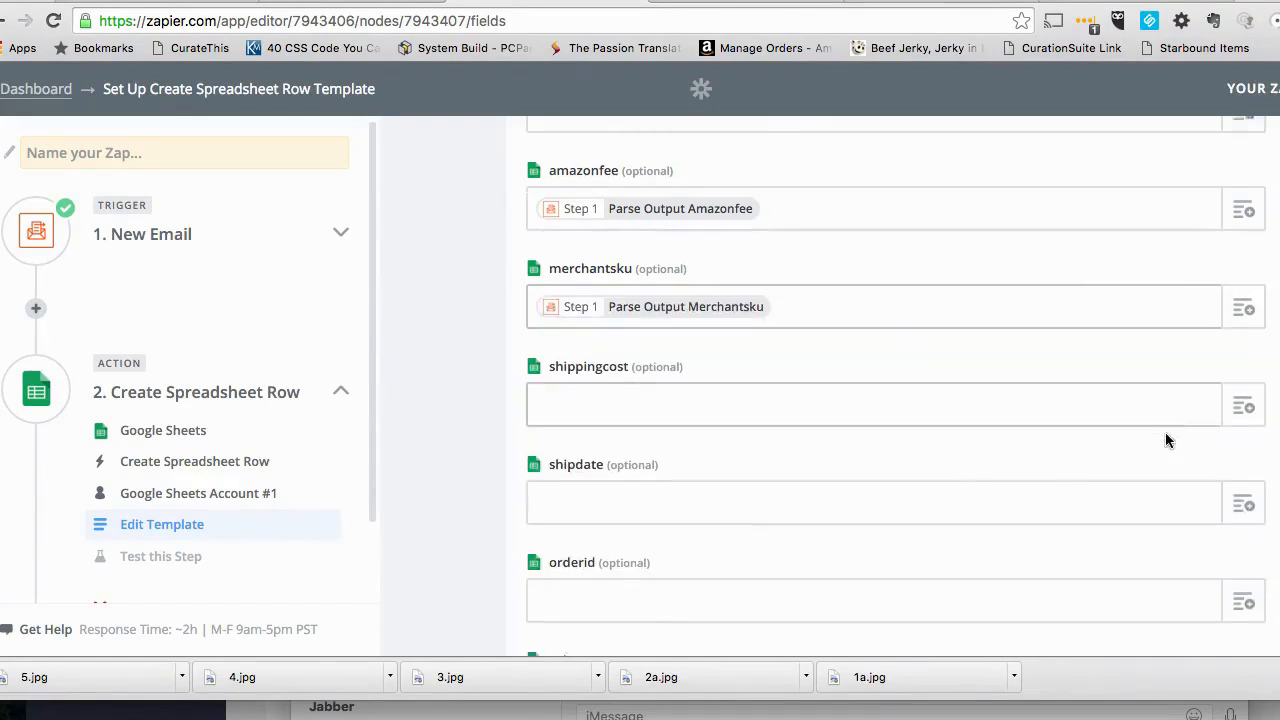
pyautogui.click(1246, 320)
pyautogui.scroll(-5, 922, 486)
pyautogui.scroll(-6, 922, 486)
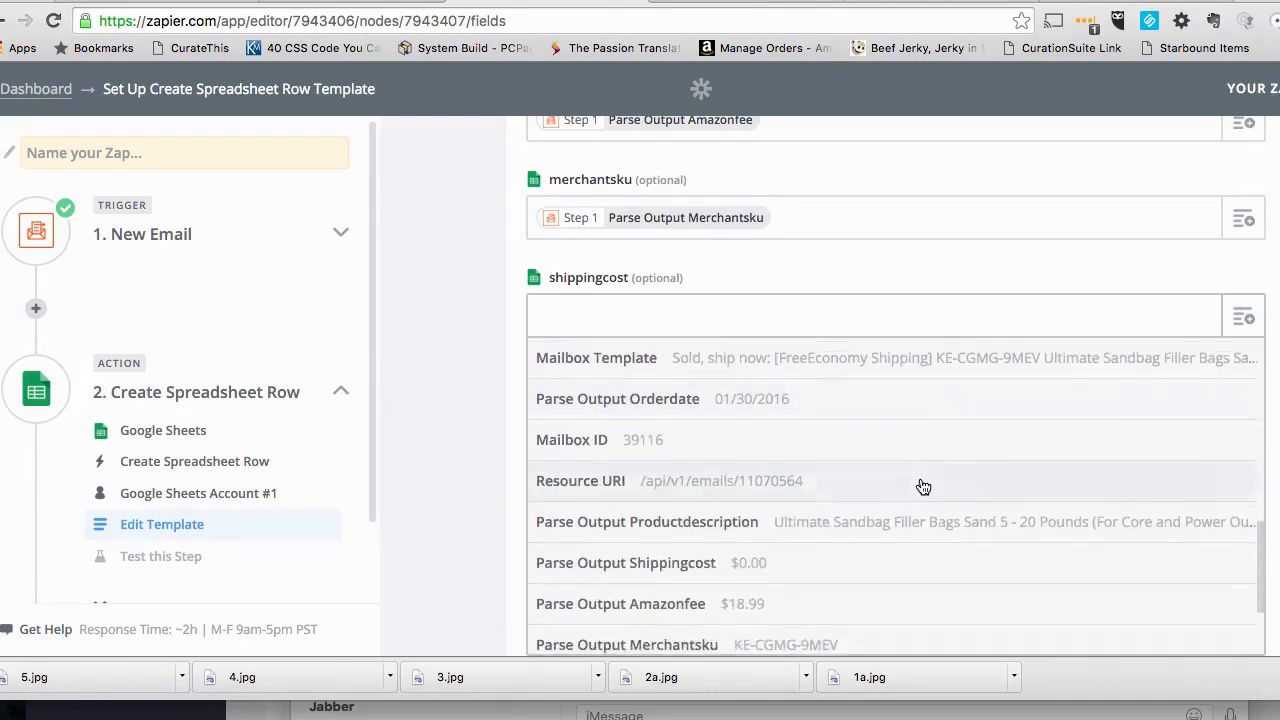
pyautogui.scroll(-1, 922, 486)
pyautogui.click(829, 540)
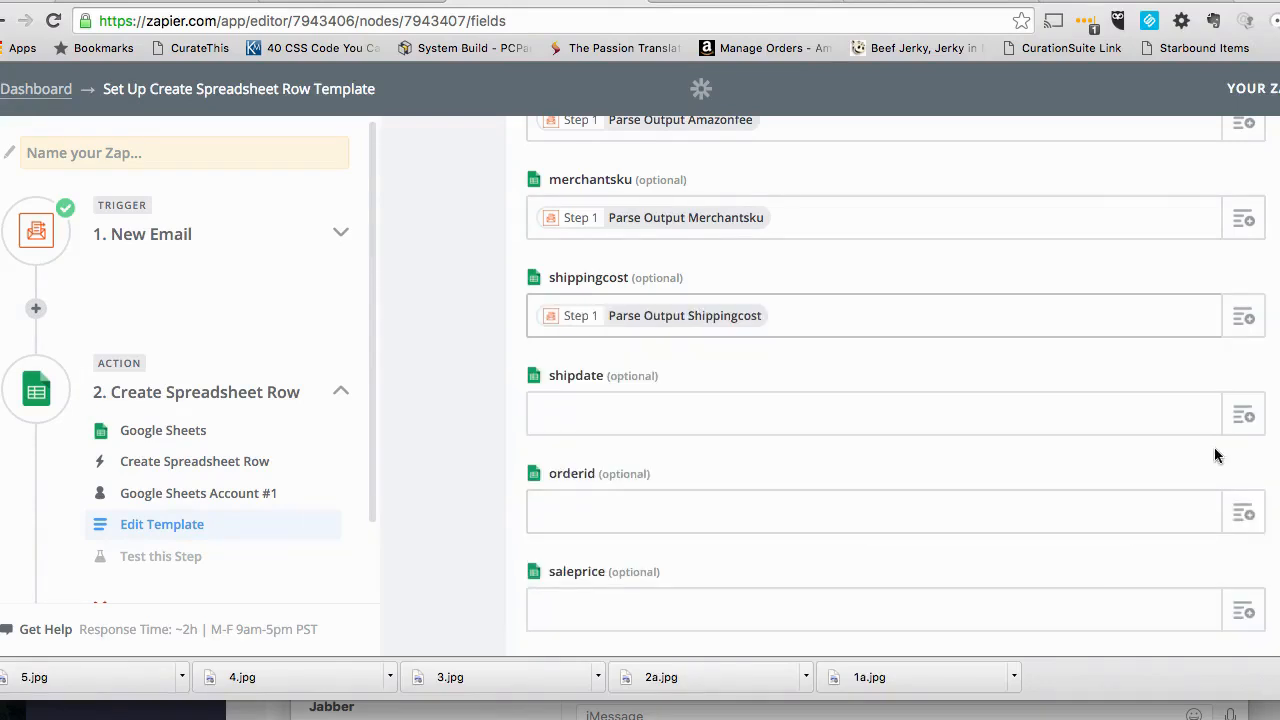
# - Map the shipdate column of the spreadsheet row to the Parse Output Shipdate field
pyautogui.click(1256, 421)
pyautogui.scroll(-4, 971, 543)
pyautogui.scroll(-10, 971, 543)
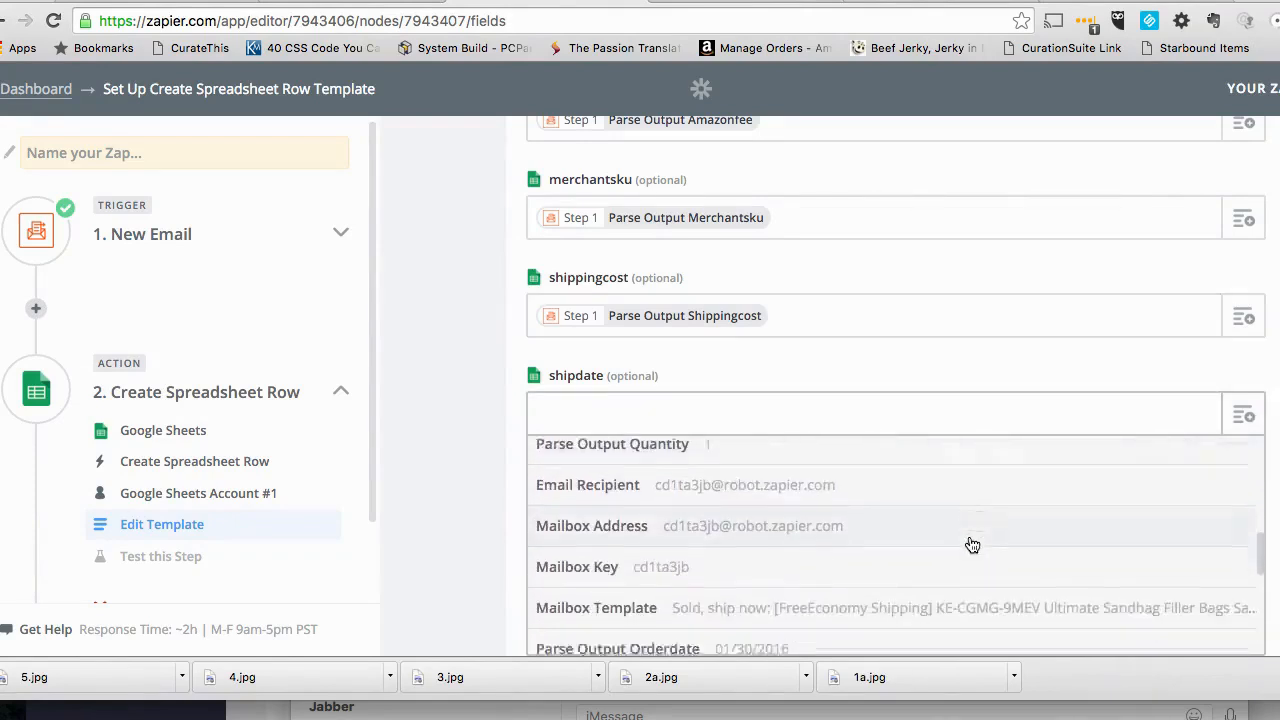
pyautogui.scroll(-4, 968, 543)
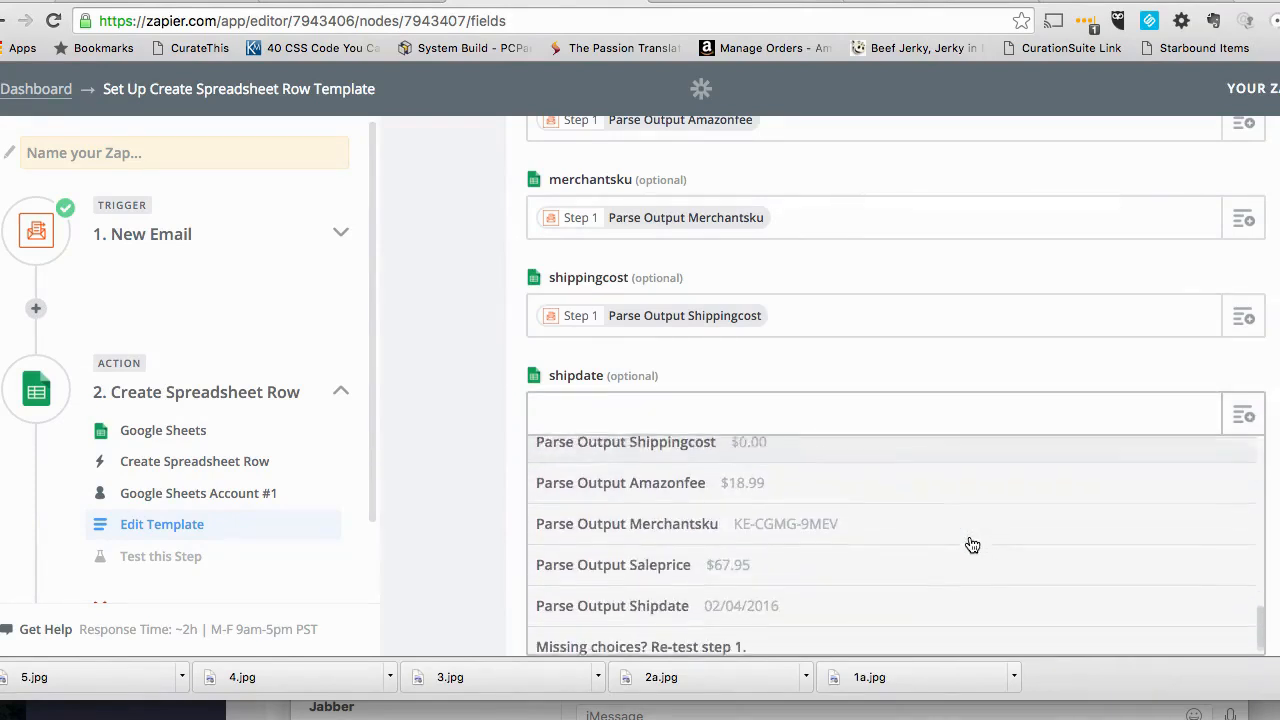
pyautogui.click(938, 593)
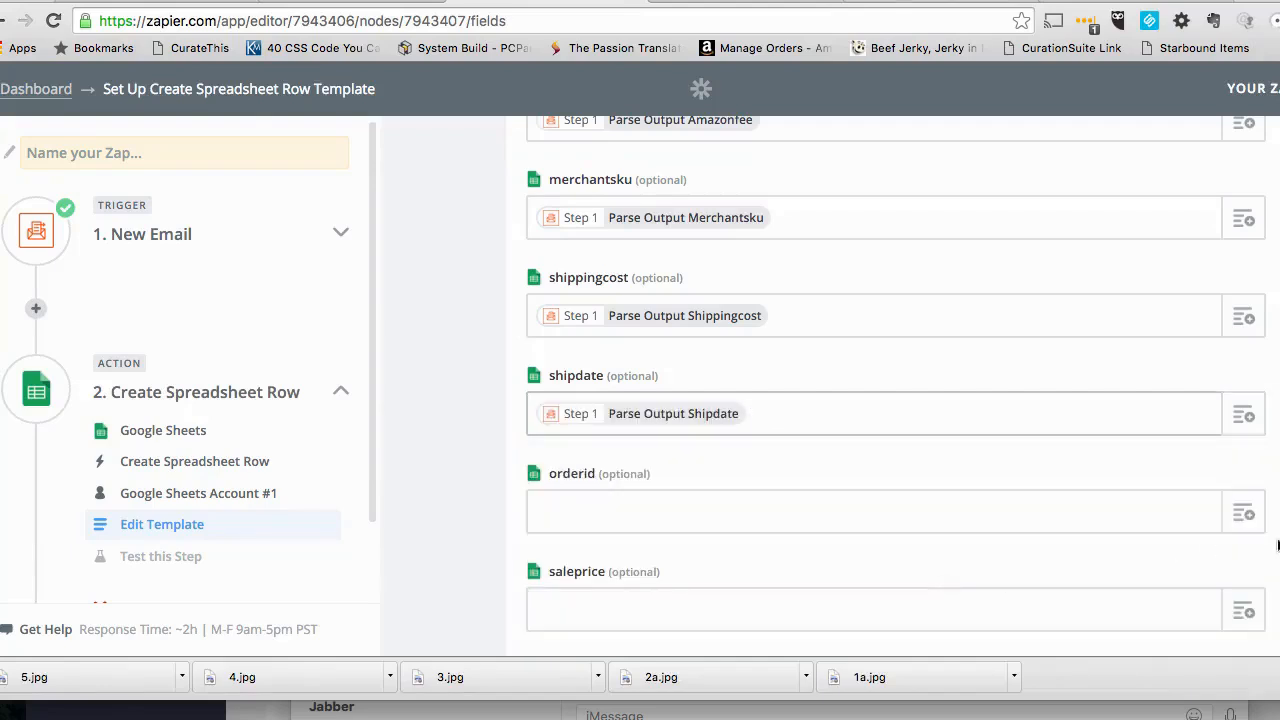
# - Map the orderid column of the spreadsheet row to the Parse Output Orderid field
pyautogui.scroll(-3, 1237, 545)
pyautogui.click(1245, 353)
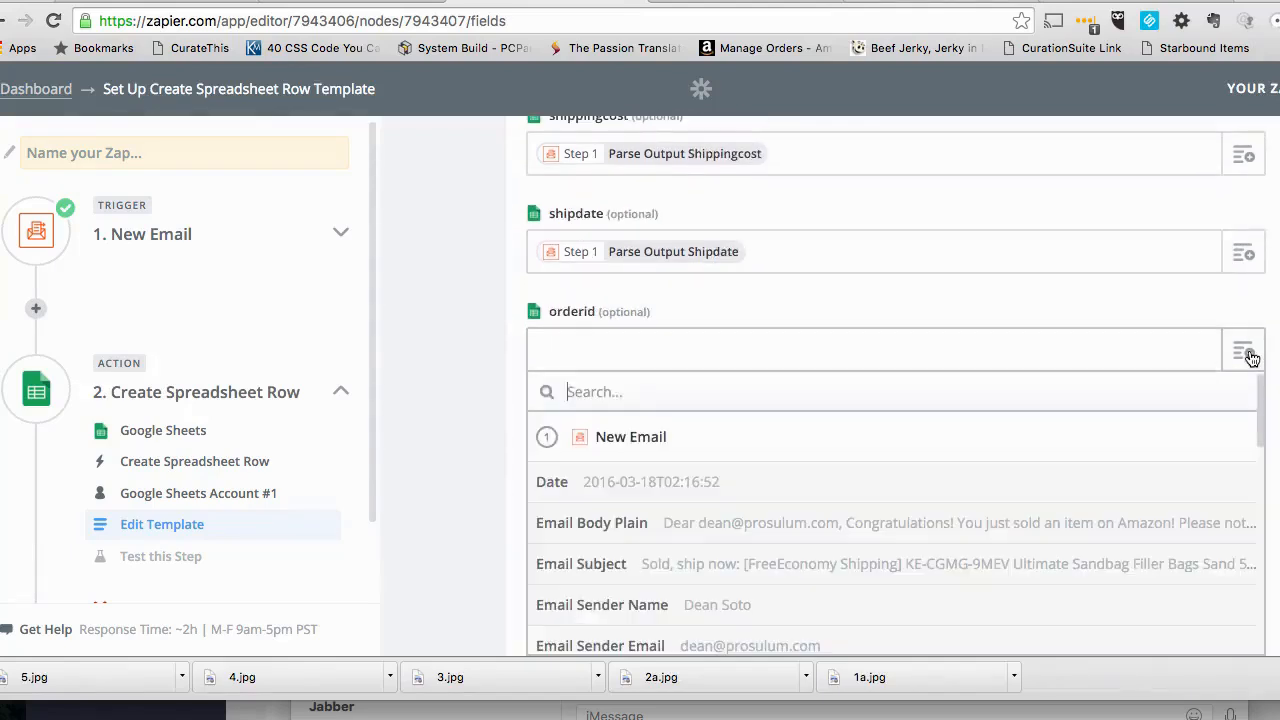
pyautogui.scroll(-5, 946, 477)
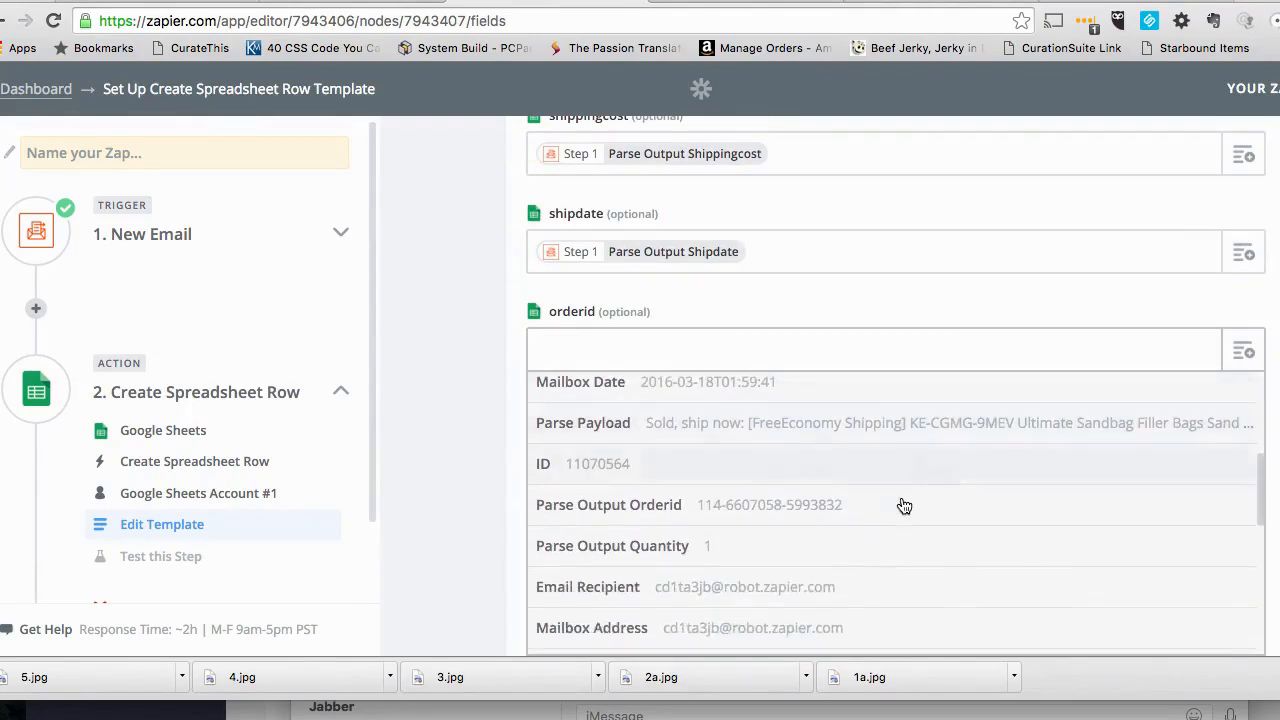
pyautogui.click(900, 506)
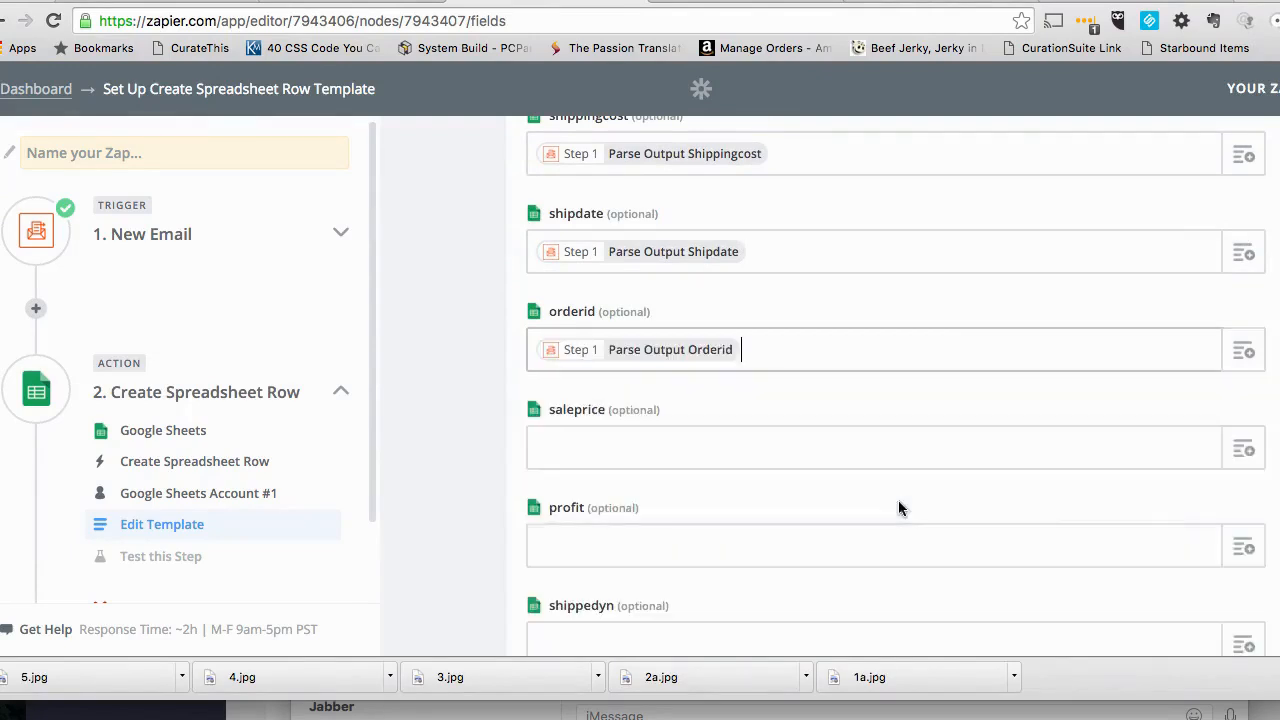
# - Map the saleprice column of the spreadsheet row to the Parse Output Saleprice field
pyautogui.click(1243, 449)
pyautogui.scroll(-3, 936, 600)
pyautogui.scroll(-8, 936, 600)
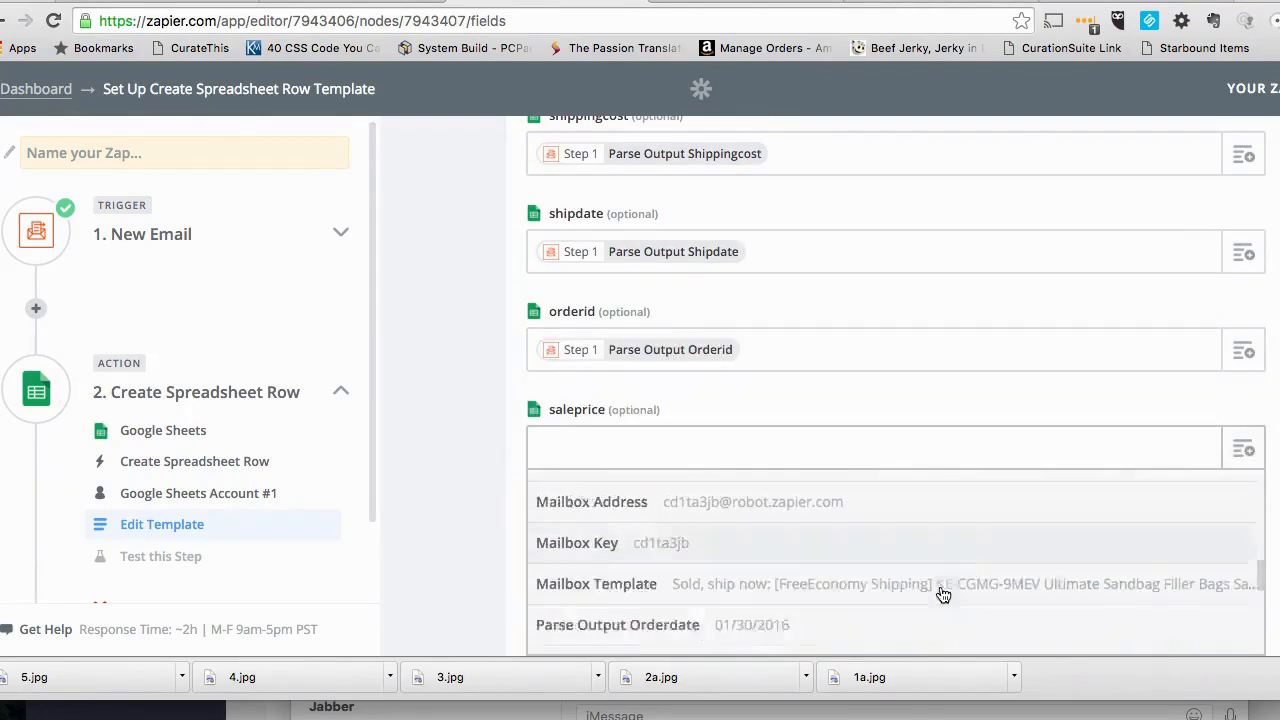
pyautogui.scroll(-1, 930, 592)
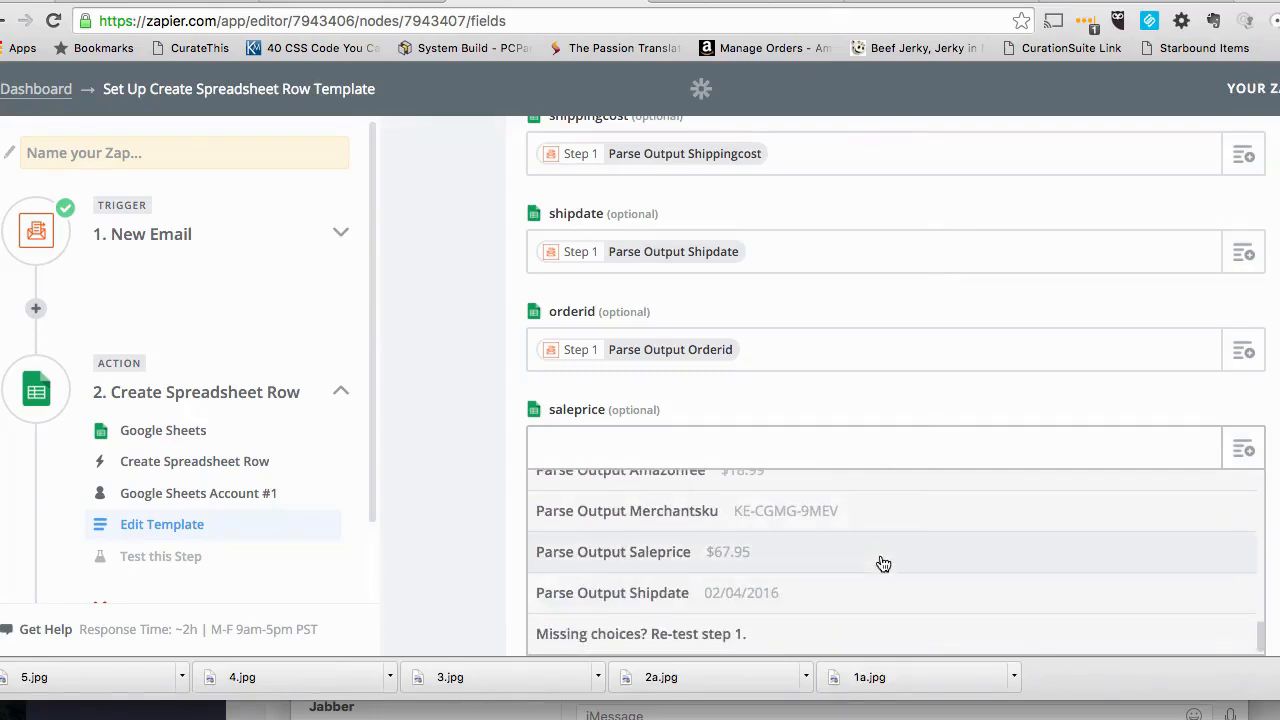
pyautogui.click(883, 560)
pyautogui.scroll(-2, 895, 400)
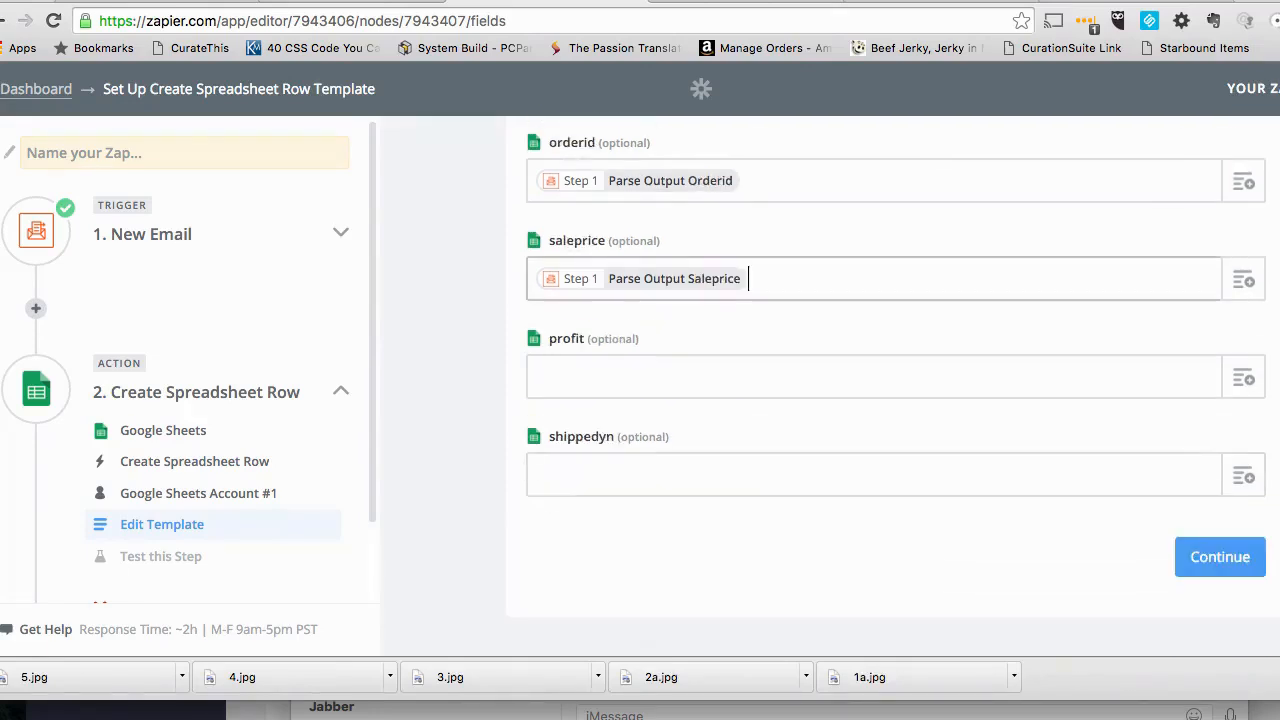
pyautogui.click(1243, 380)
pyautogui.click(1243, 378)
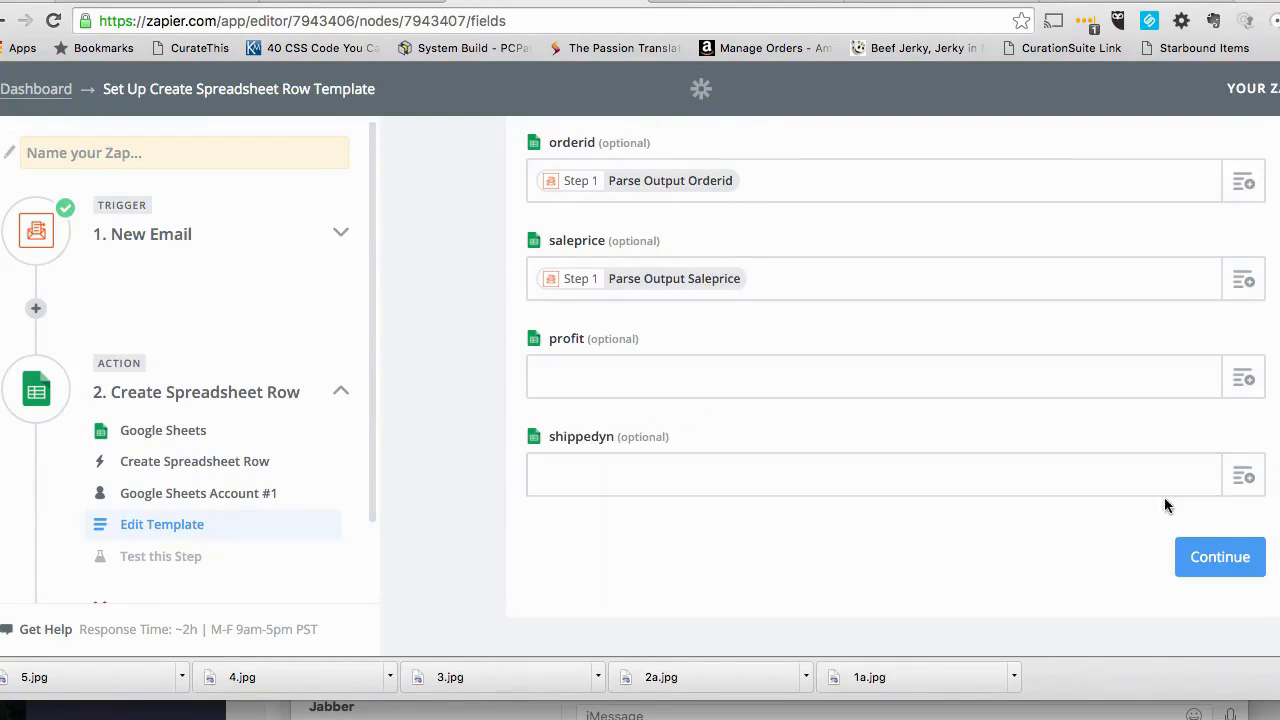
# - Check the columns of the Dropship Sales Tracking and Profit sheet in Google Sheets, and return to the Zap editor
pyautogui.click(951, 3)
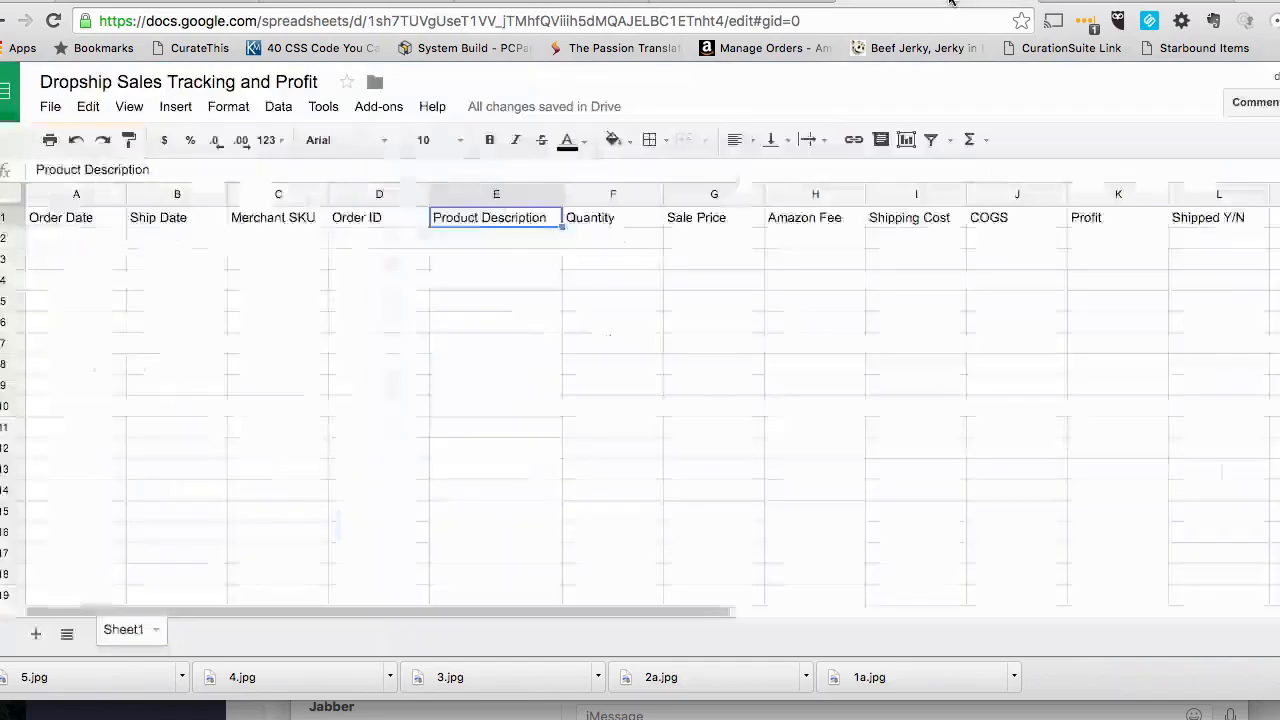
pyautogui.click(1076, 5)
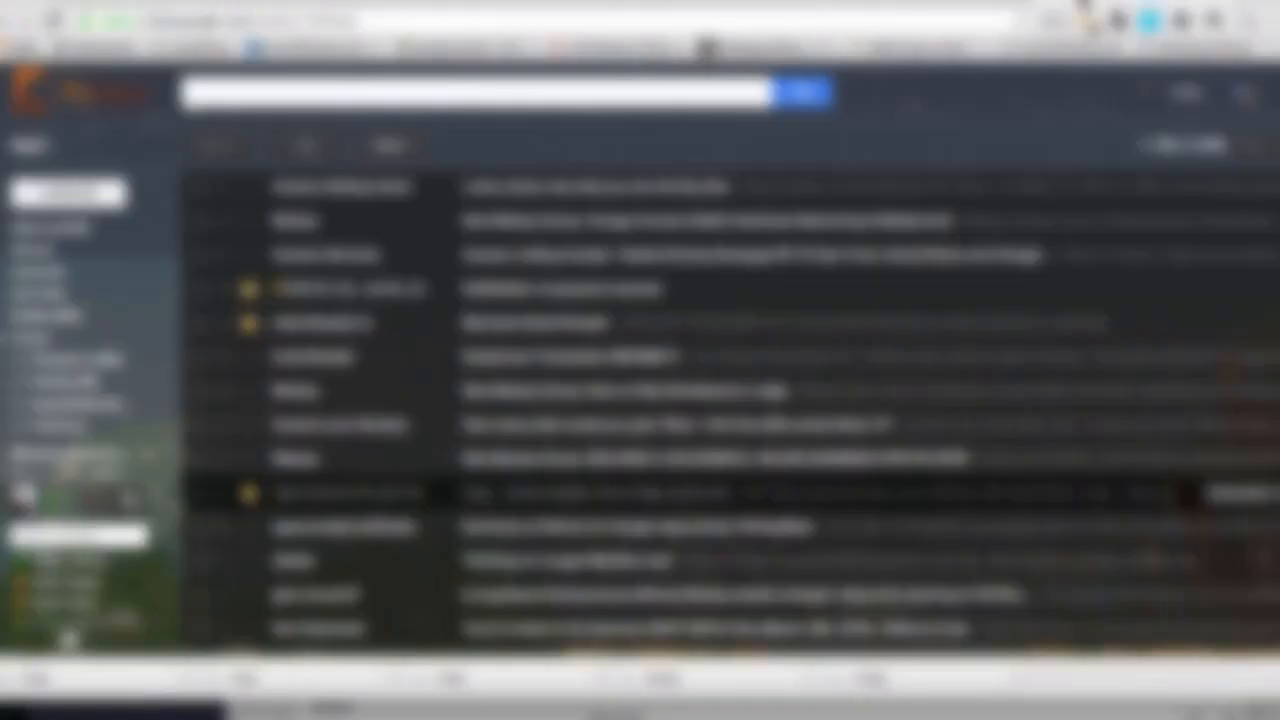
pyautogui.click(975, 3)
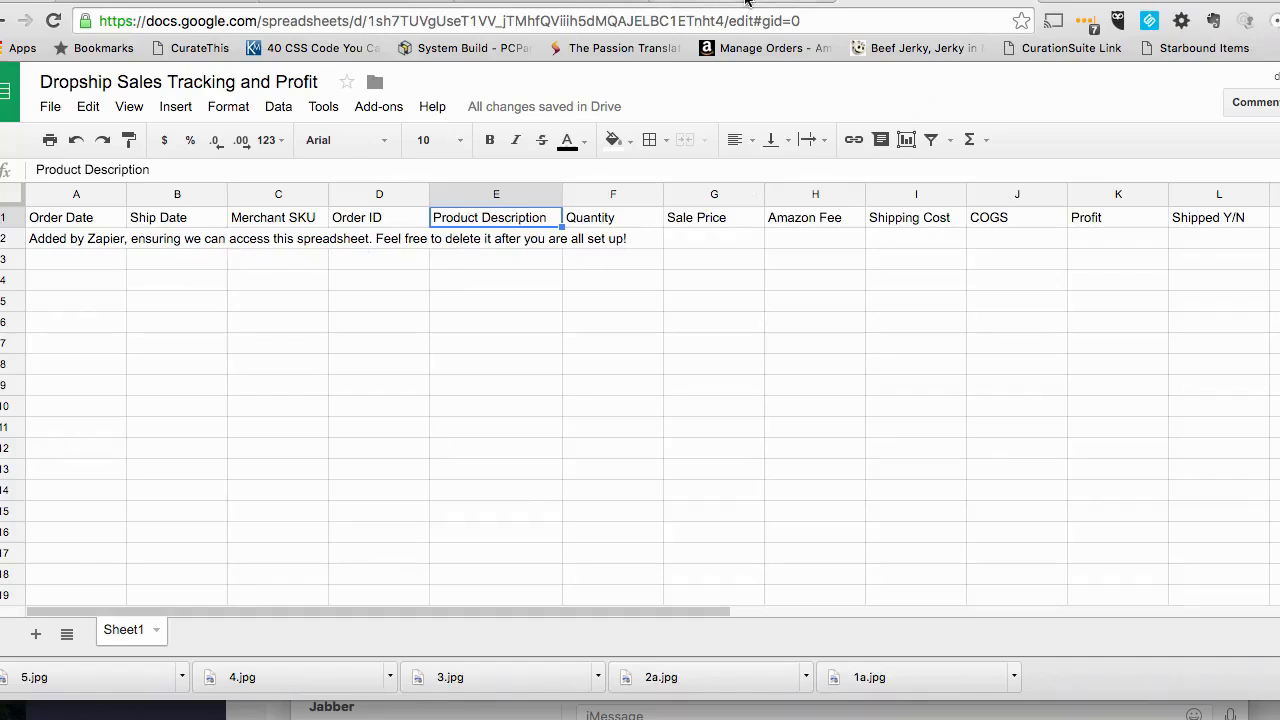
pyautogui.click(555, 2)
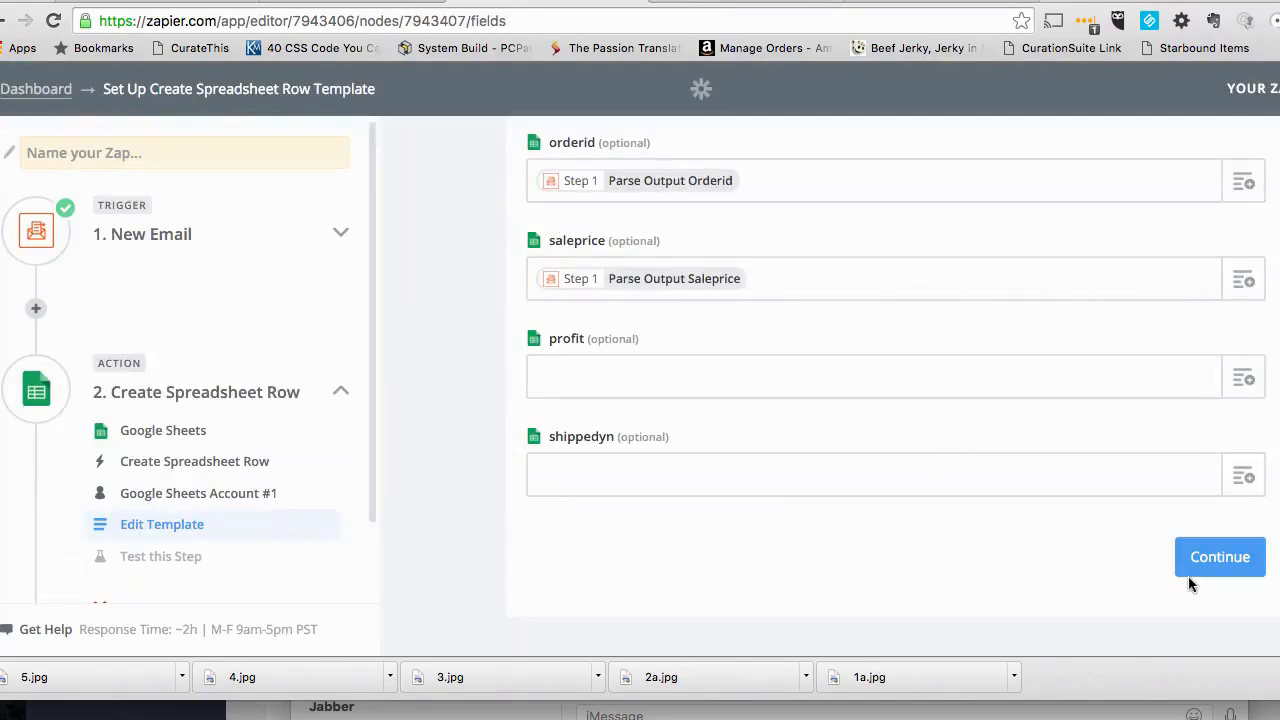
# - Proceed to the action's test, review the sample values and create the test row in Google Sheets
pyautogui.click(1220, 560)
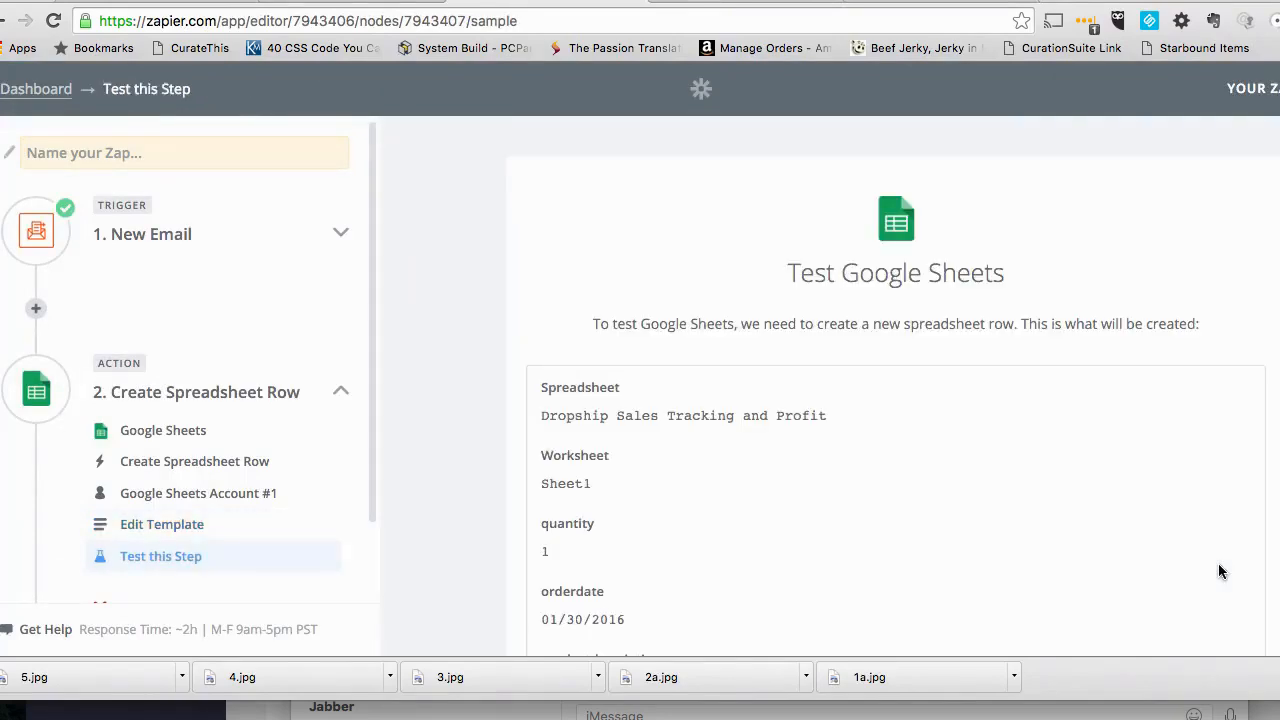
pyautogui.scroll(-3, 477, 493)
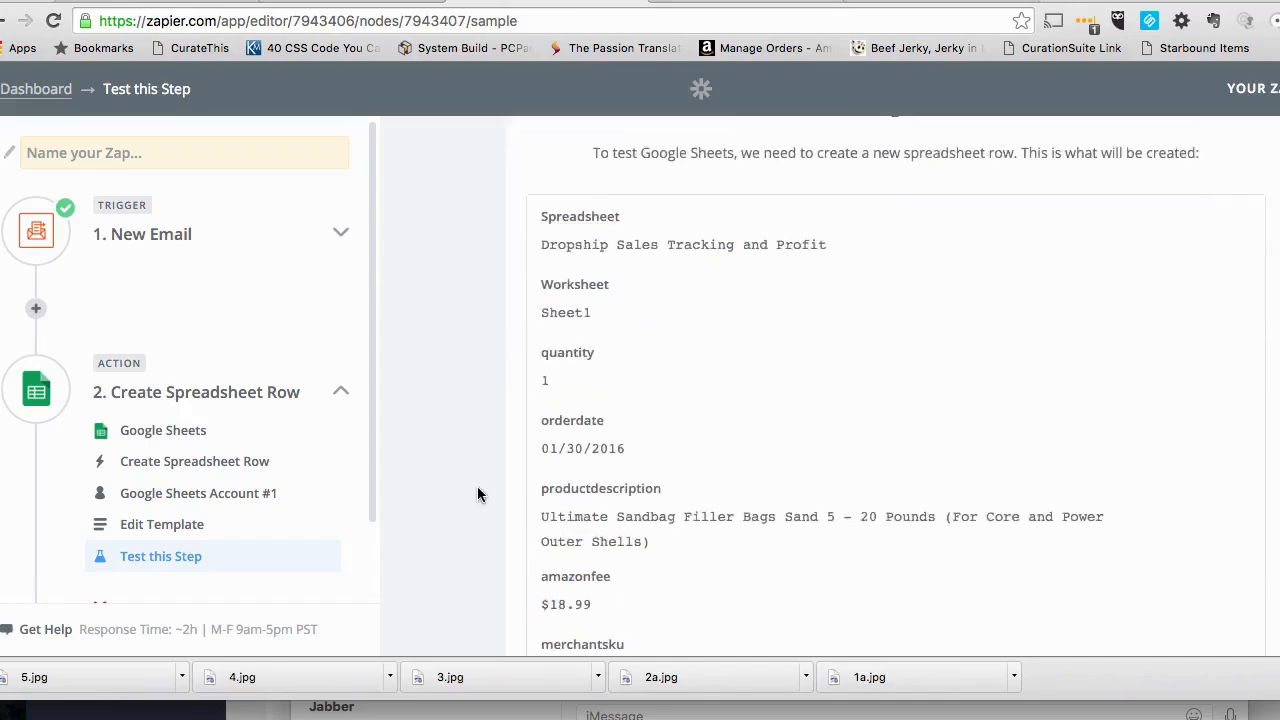
pyautogui.scroll(-2, 477, 488)
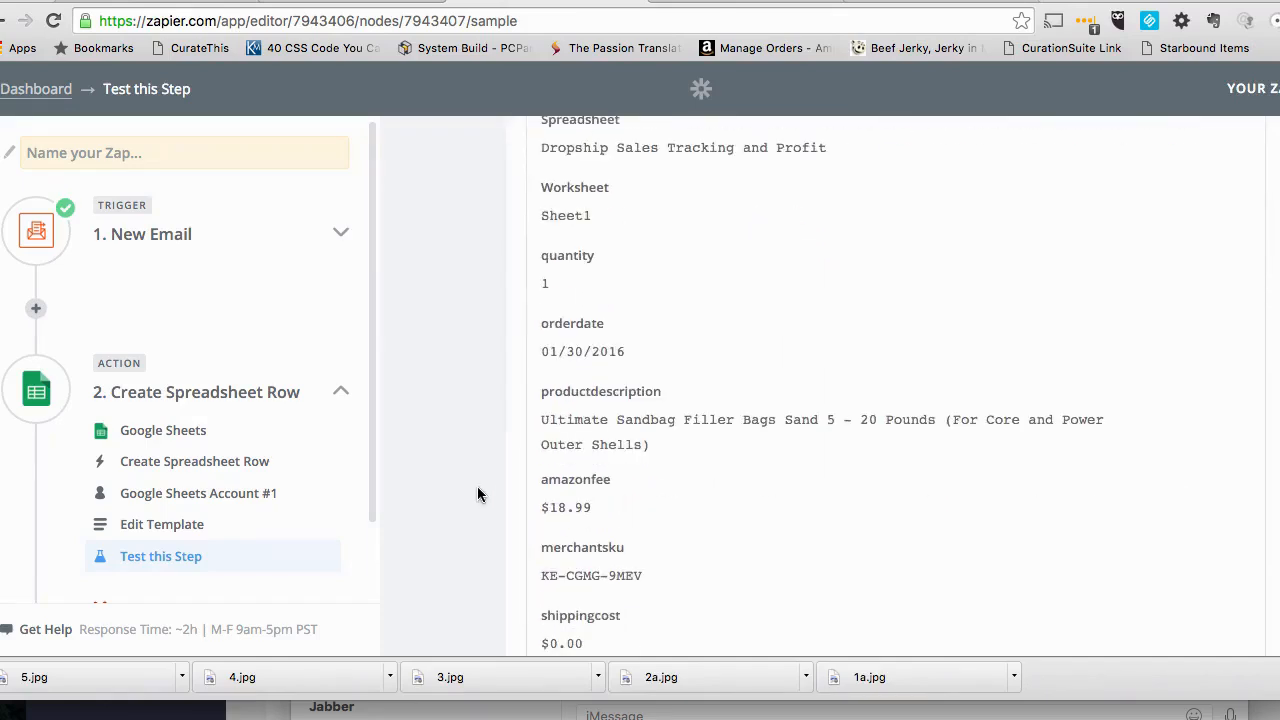
pyautogui.scroll(-6, 477, 493)
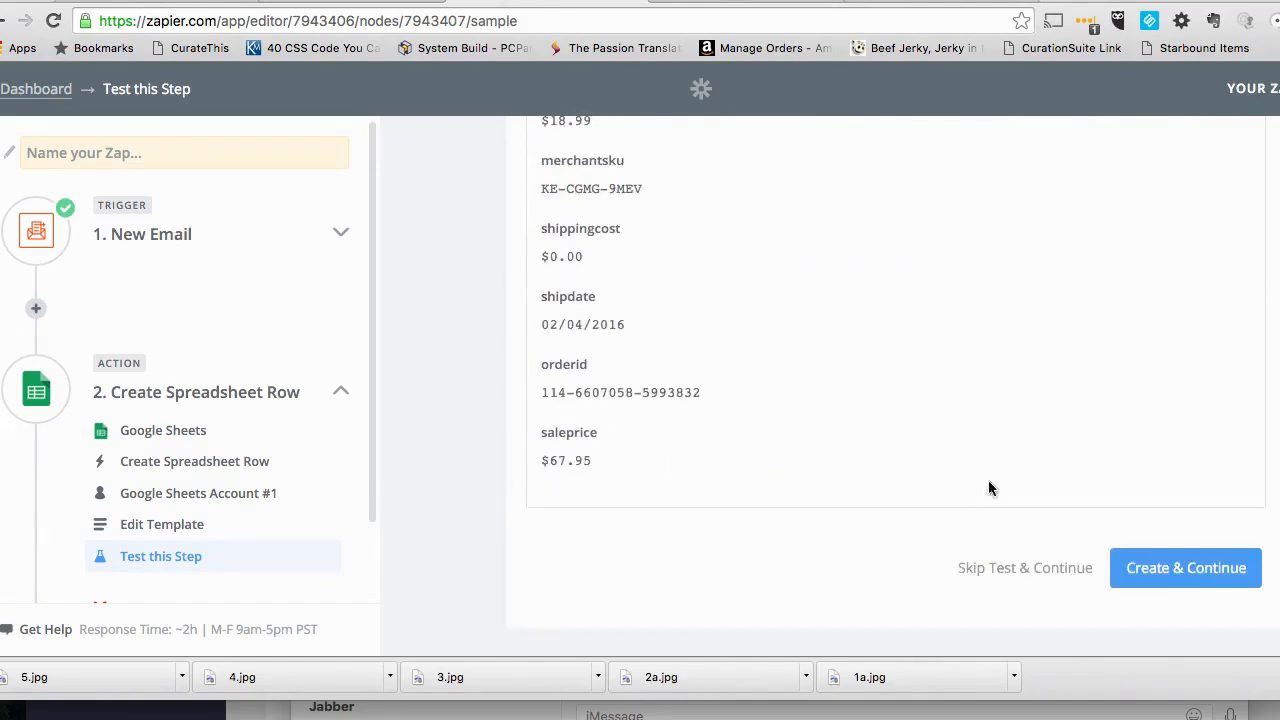
pyautogui.click(1160, 585)
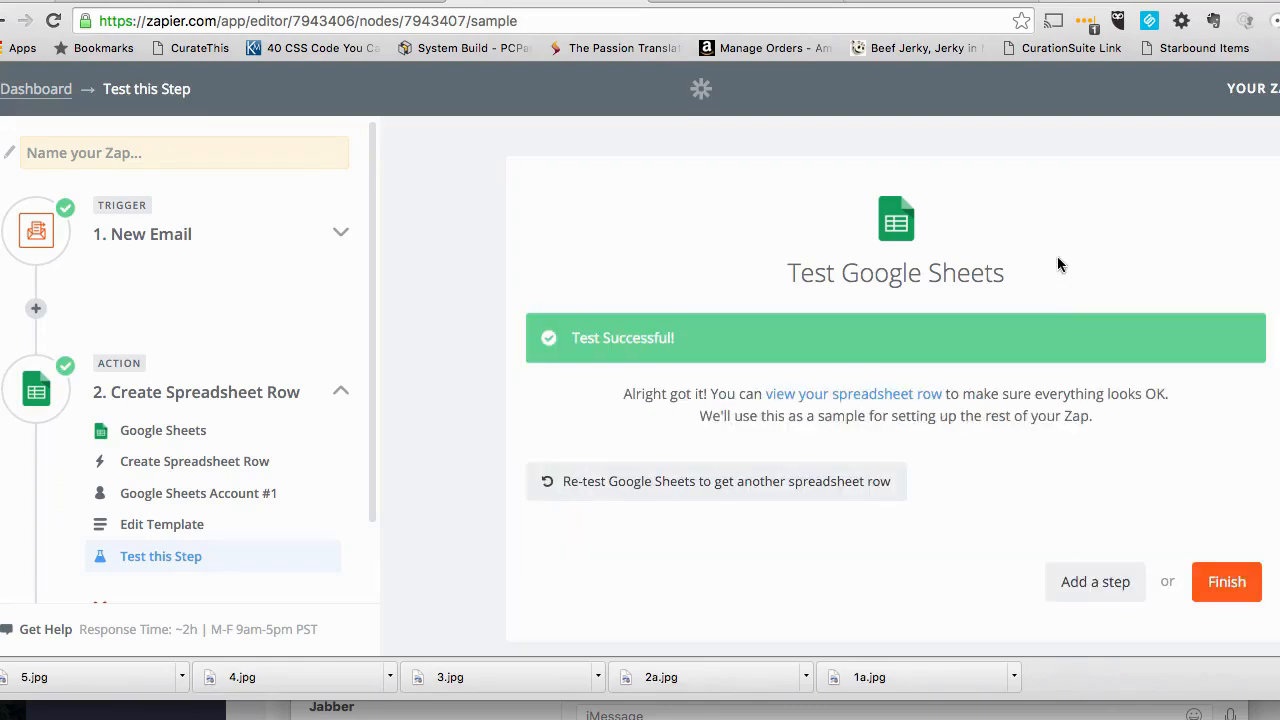
# - Switch to the tracker in Google Sheets and examine the test row's order ID, product description and quantity cells
pyautogui.click(925, 3)
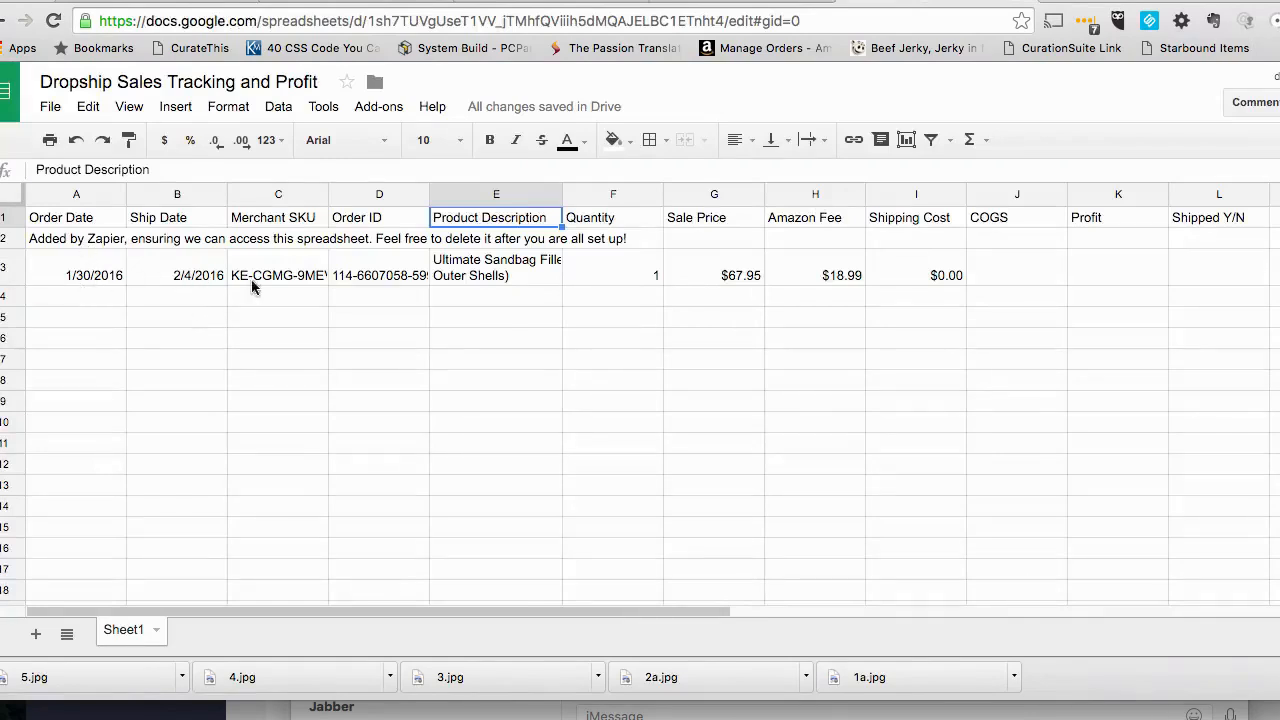
pyautogui.click(390, 282)
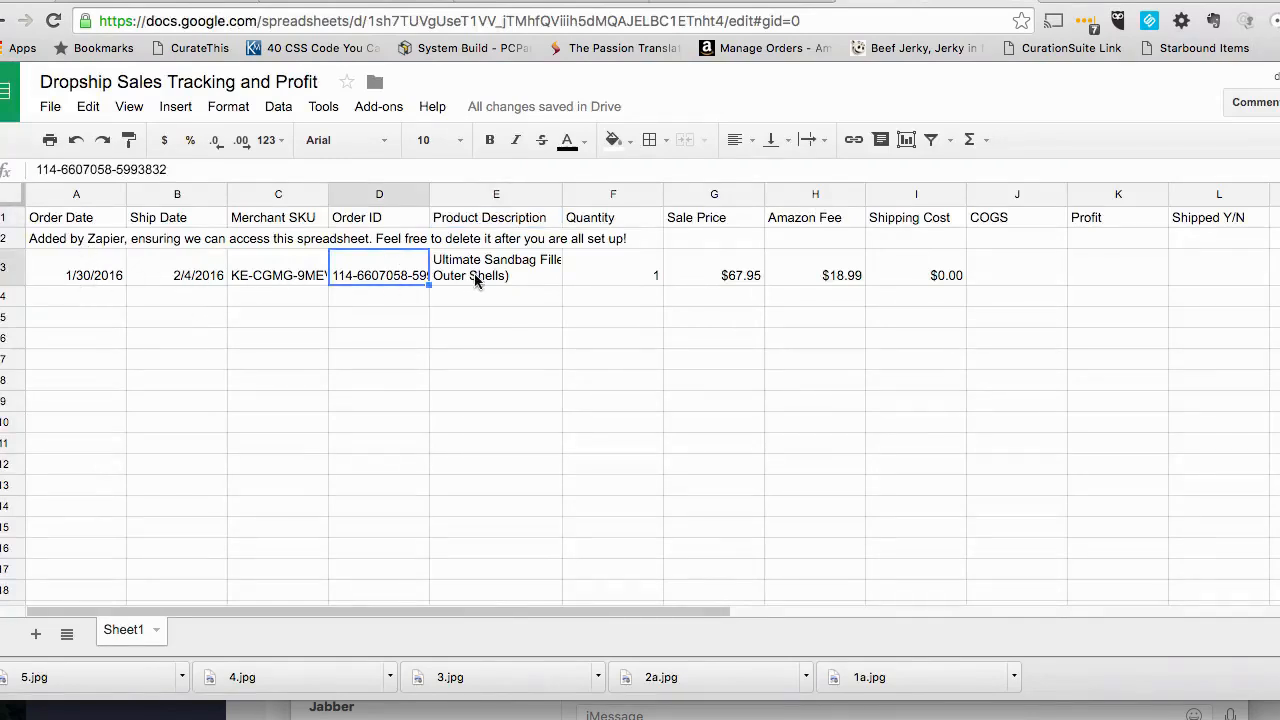
pyautogui.click(476, 281)
pyautogui.press('Tab')
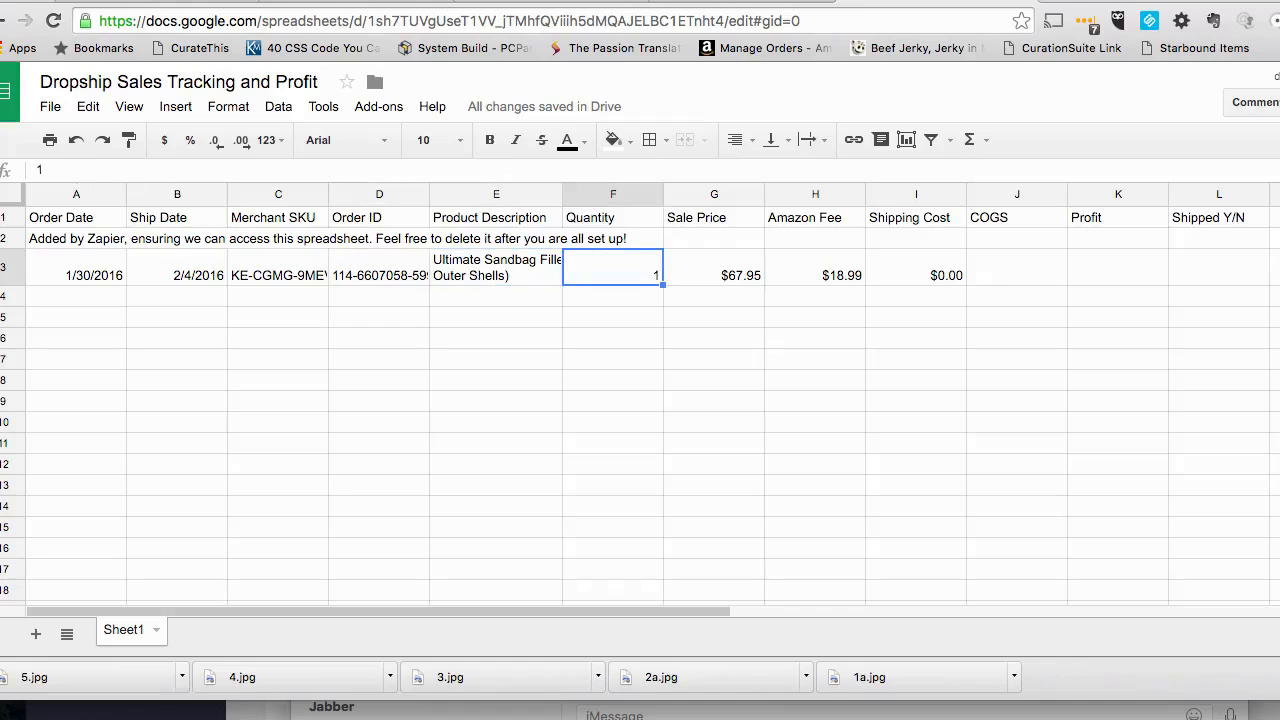
# - Examine the test row's sale price, Amazon fee, shipping cost and order date cells, and the empty rows below
pyautogui.press('Right')
pyautogui.press('Right')
pyautogui.press('Right')
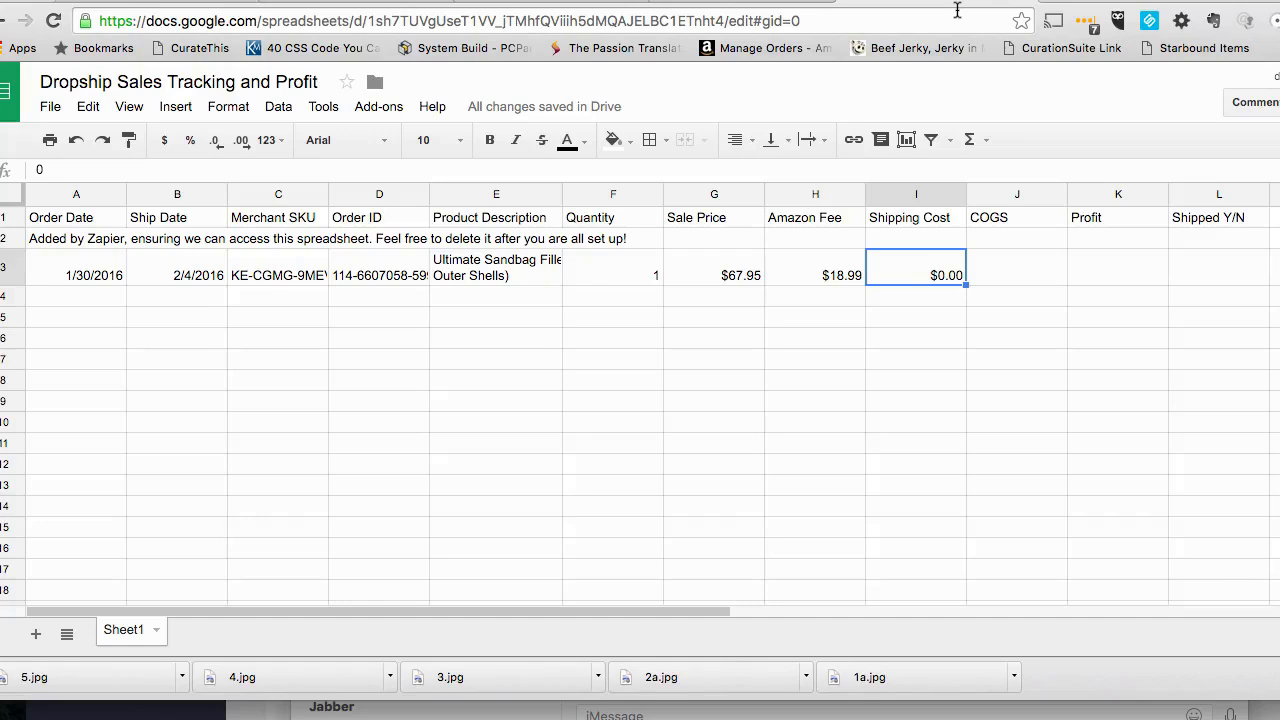
pyautogui.click(95, 272)
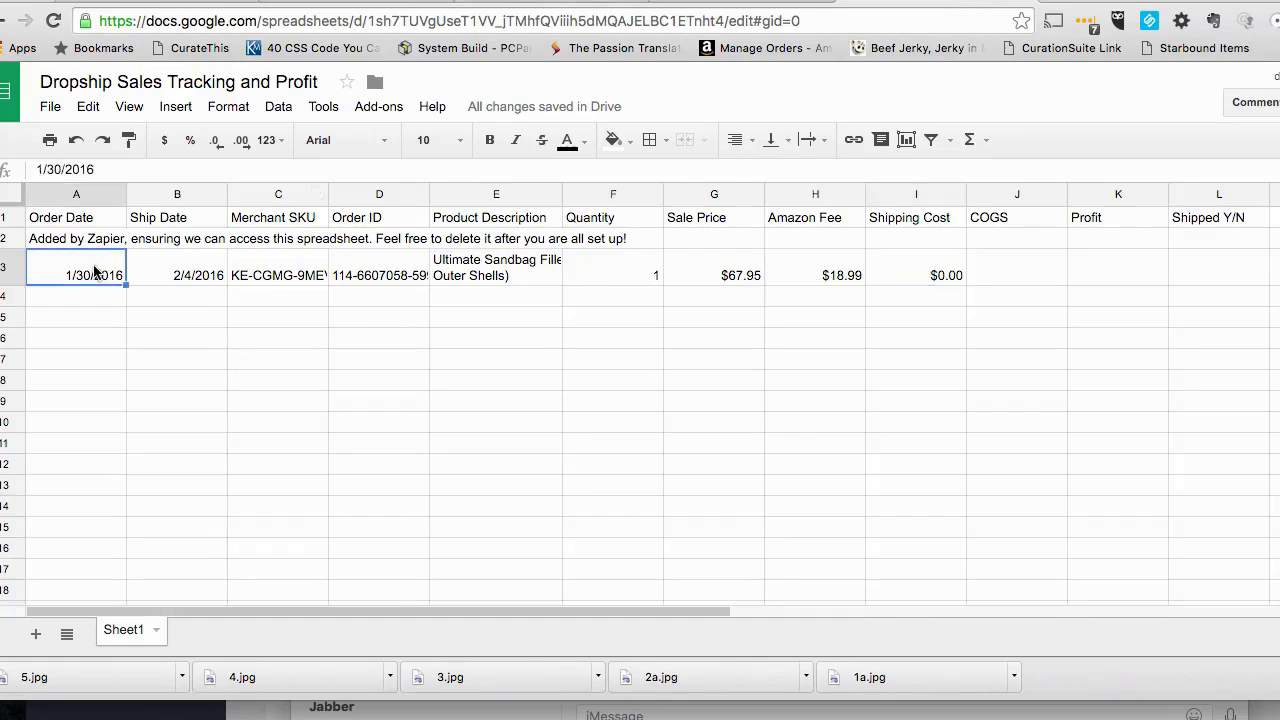
pyautogui.press('Down')
pyautogui.press('Down')
pyautogui.press('Down')
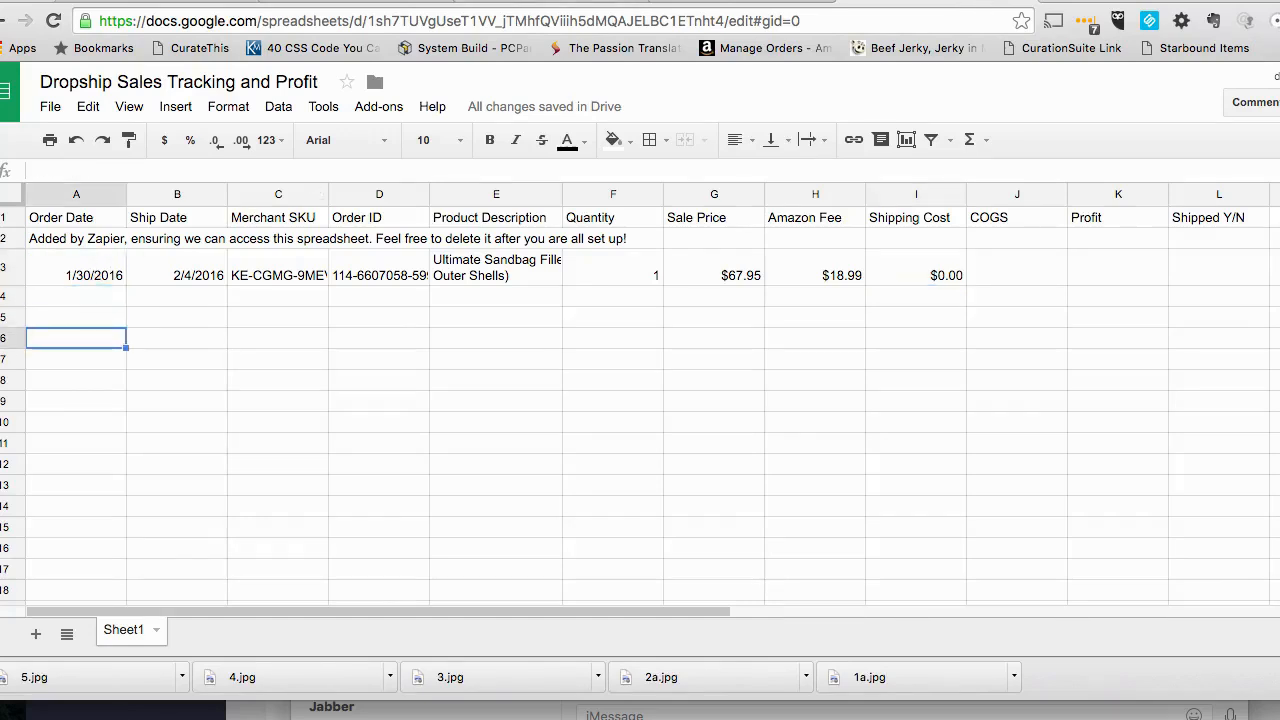
pyautogui.press('Down')
pyautogui.press('Down')
pyautogui.press('Down')
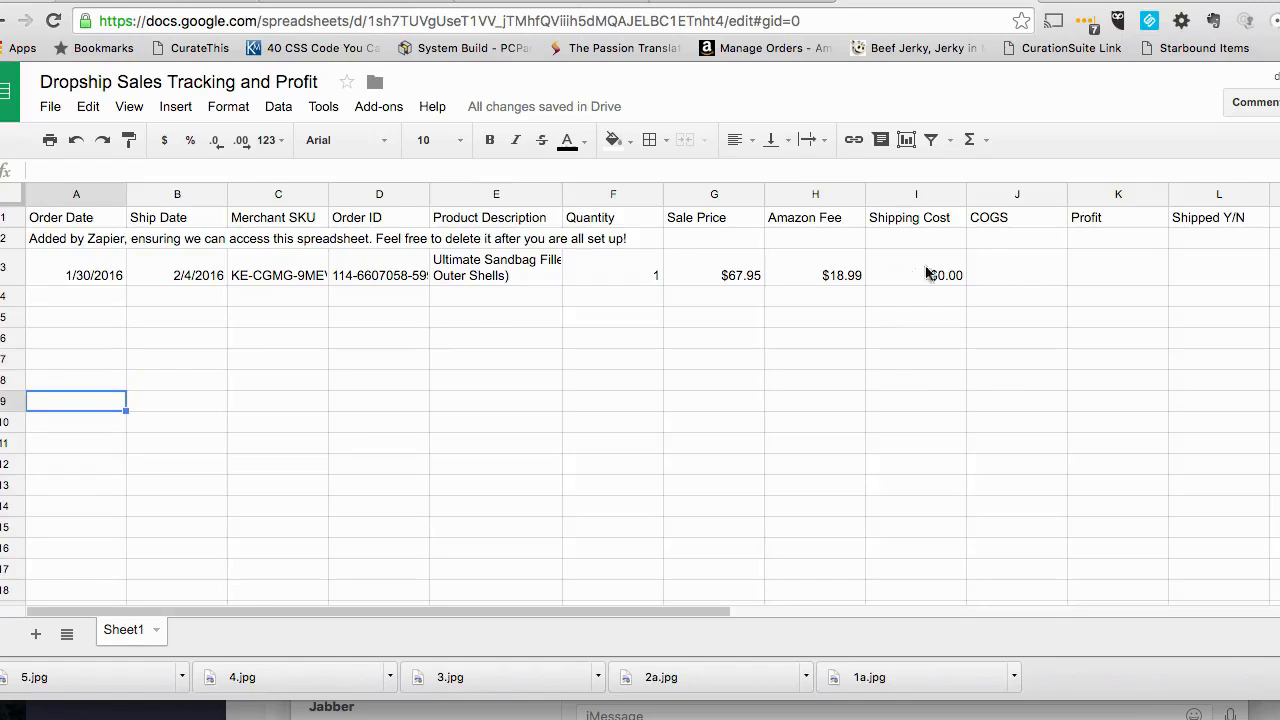
# - Enter a sample COGS of 20.00 for the test order in row 3
pyautogui.click(1003, 268)
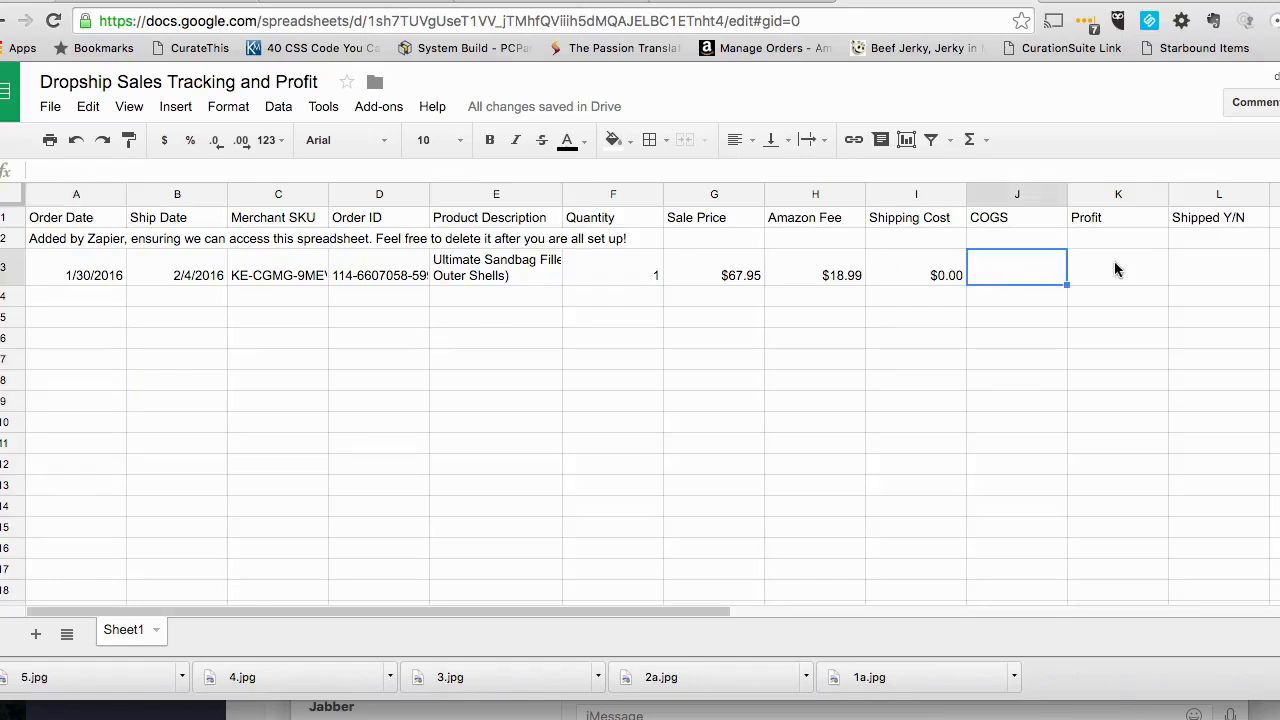
pyautogui.write('20.00')
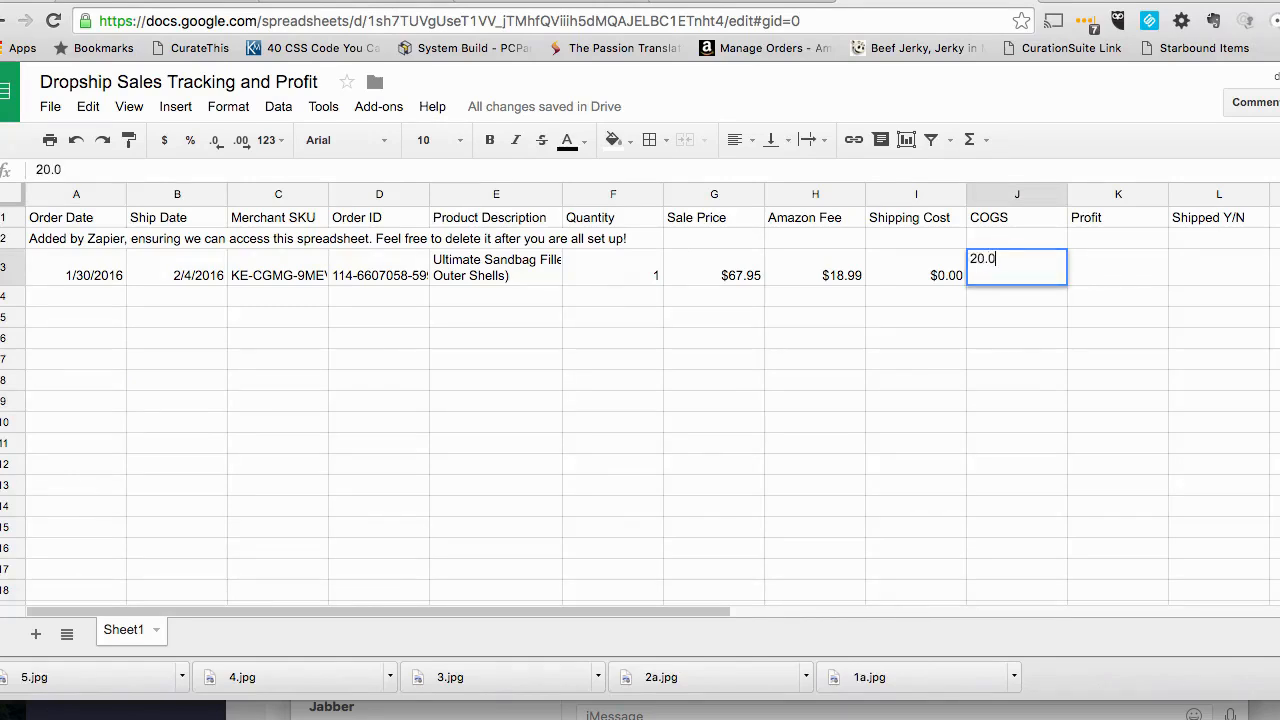
pyautogui.click(1048, 336)
# - Enter a Profit formula in K3 subtracting the Amazon fee and shipping cost from the sale price, =G3-H3-I3
pyautogui.click(1096, 269)
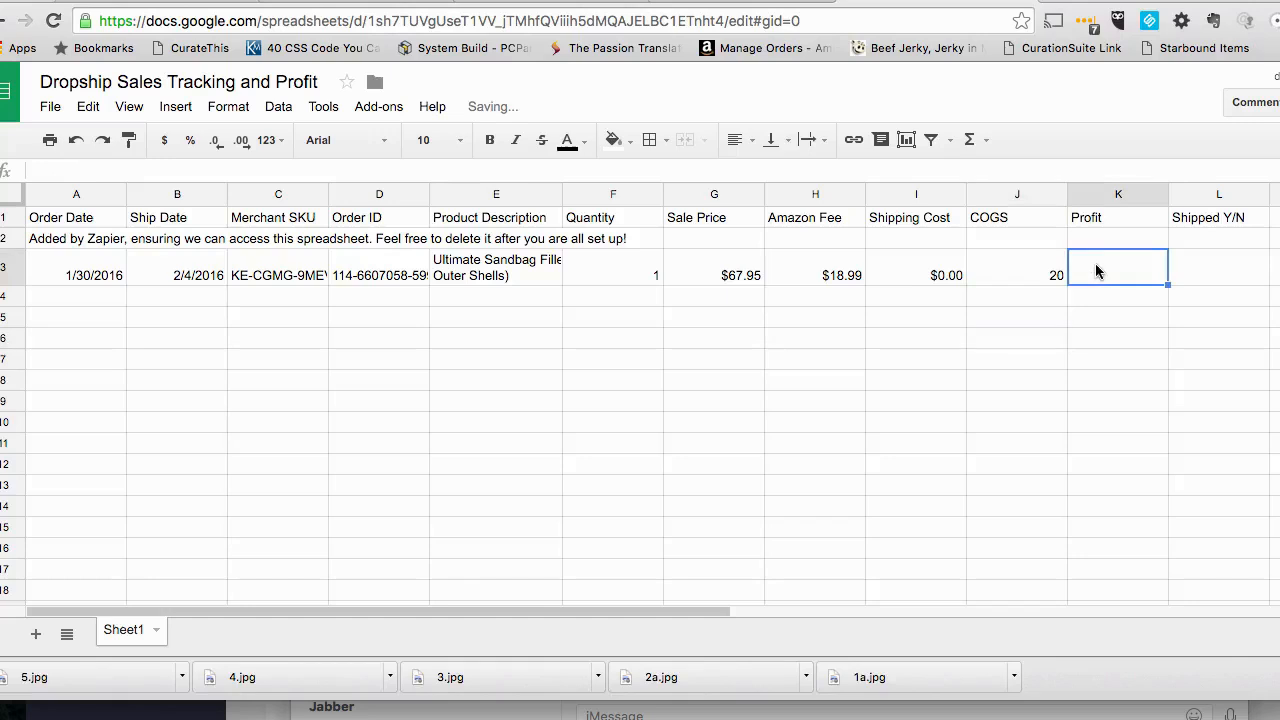
pyautogui.write('=')
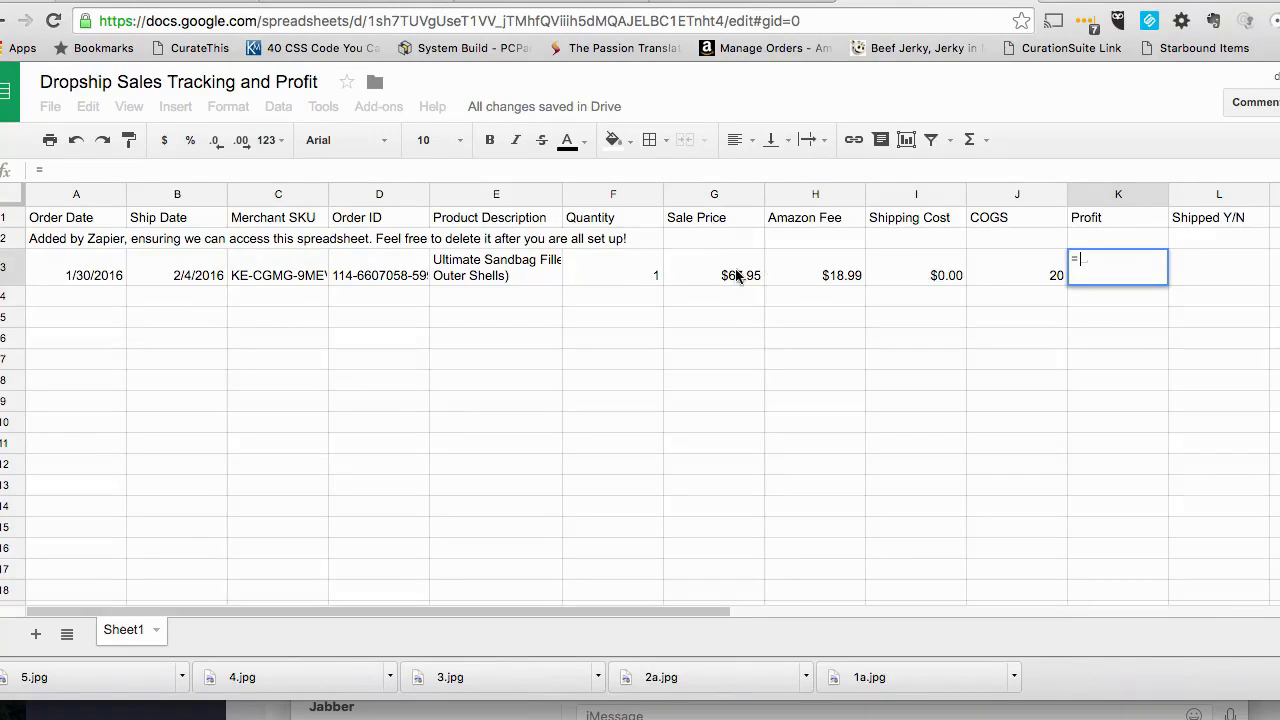
pyautogui.click(734, 172)
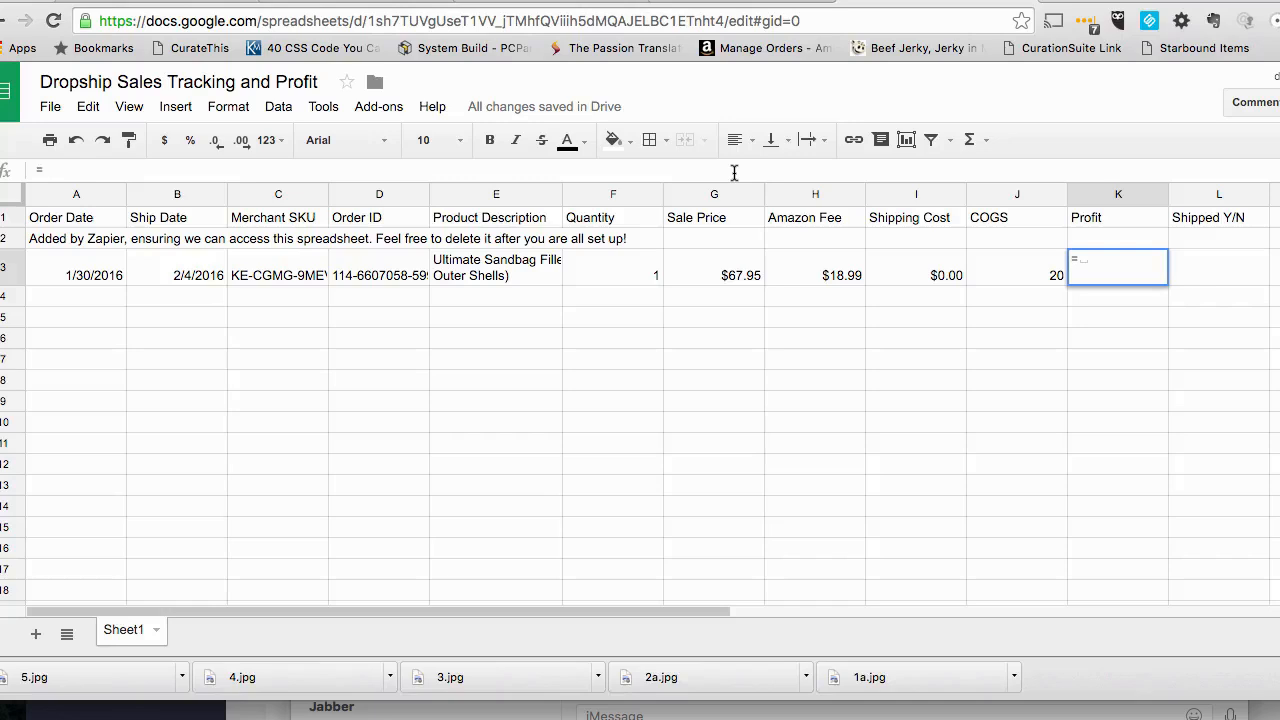
pyautogui.click(740, 275)
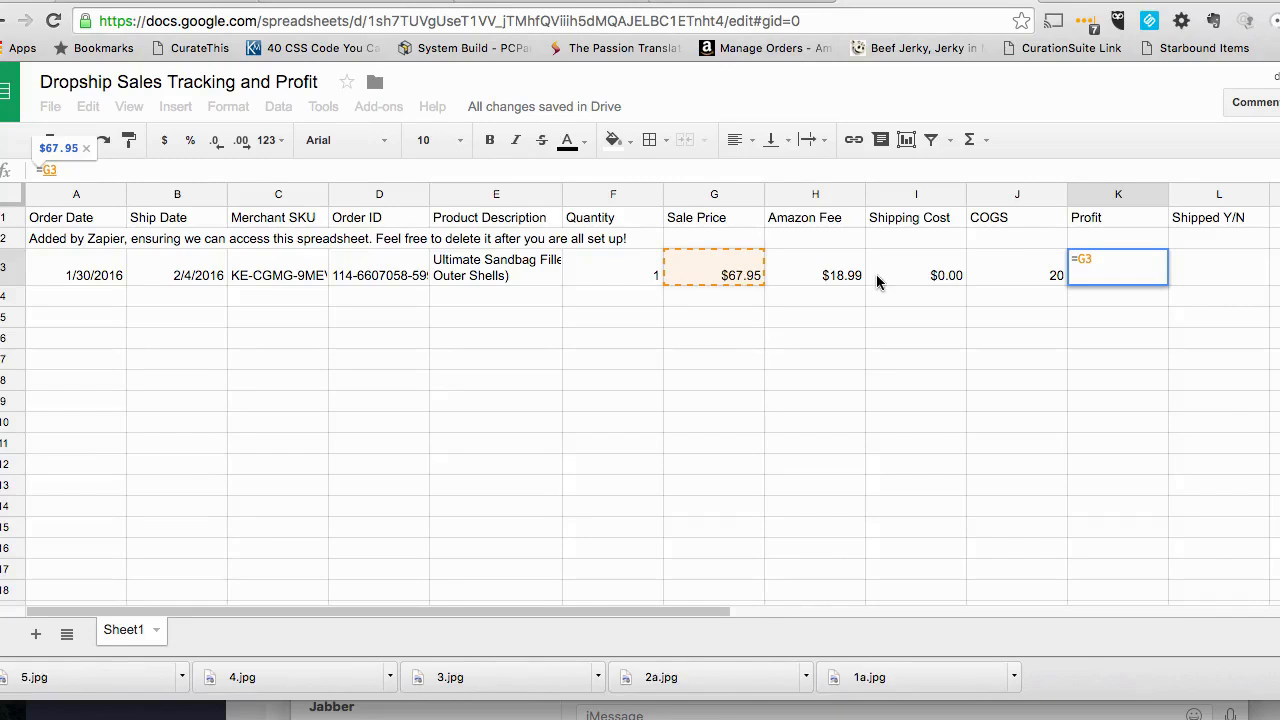
pyautogui.click(1109, 262)
pyautogui.write('-')
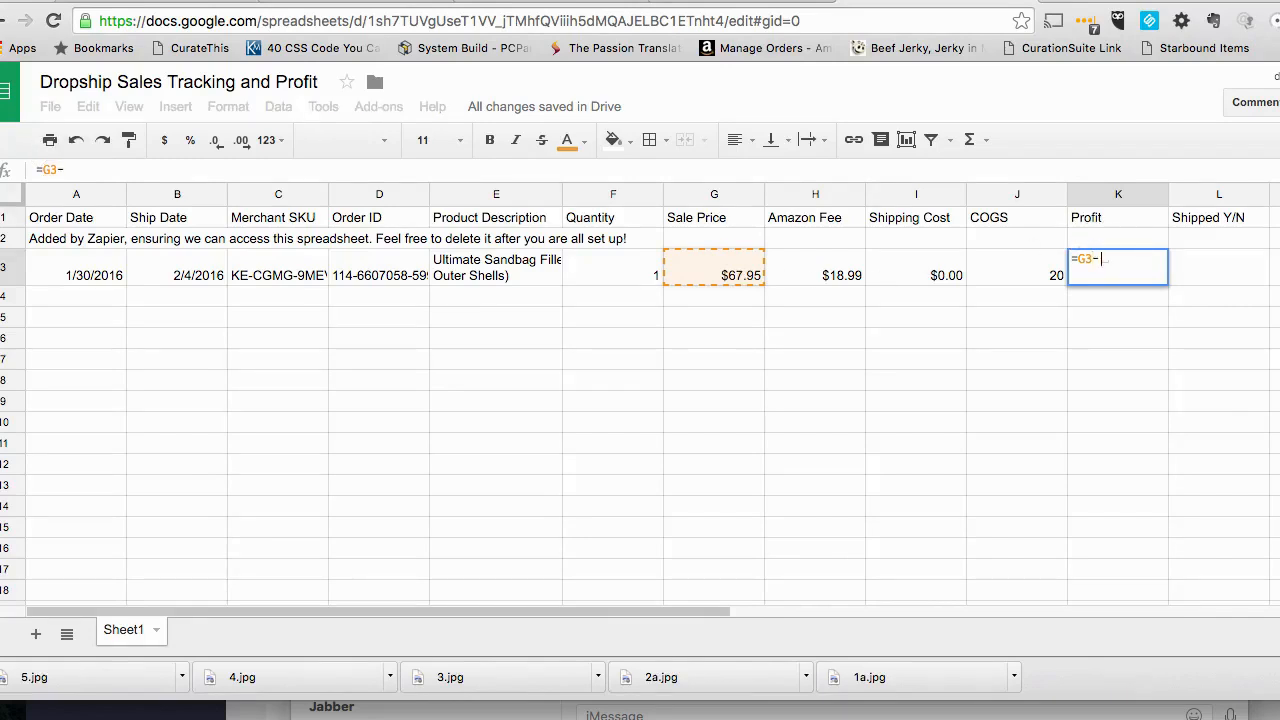
pyautogui.click(792, 280)
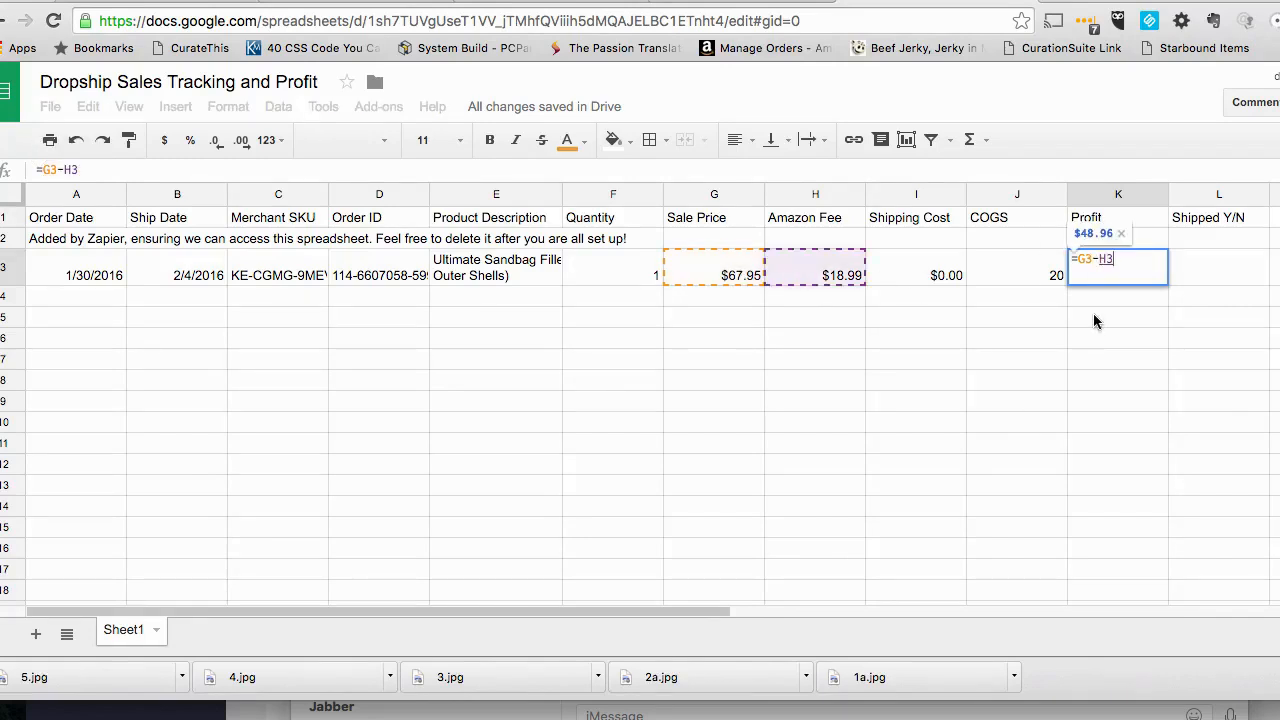
pyautogui.write('-')
pyautogui.click(920, 262)
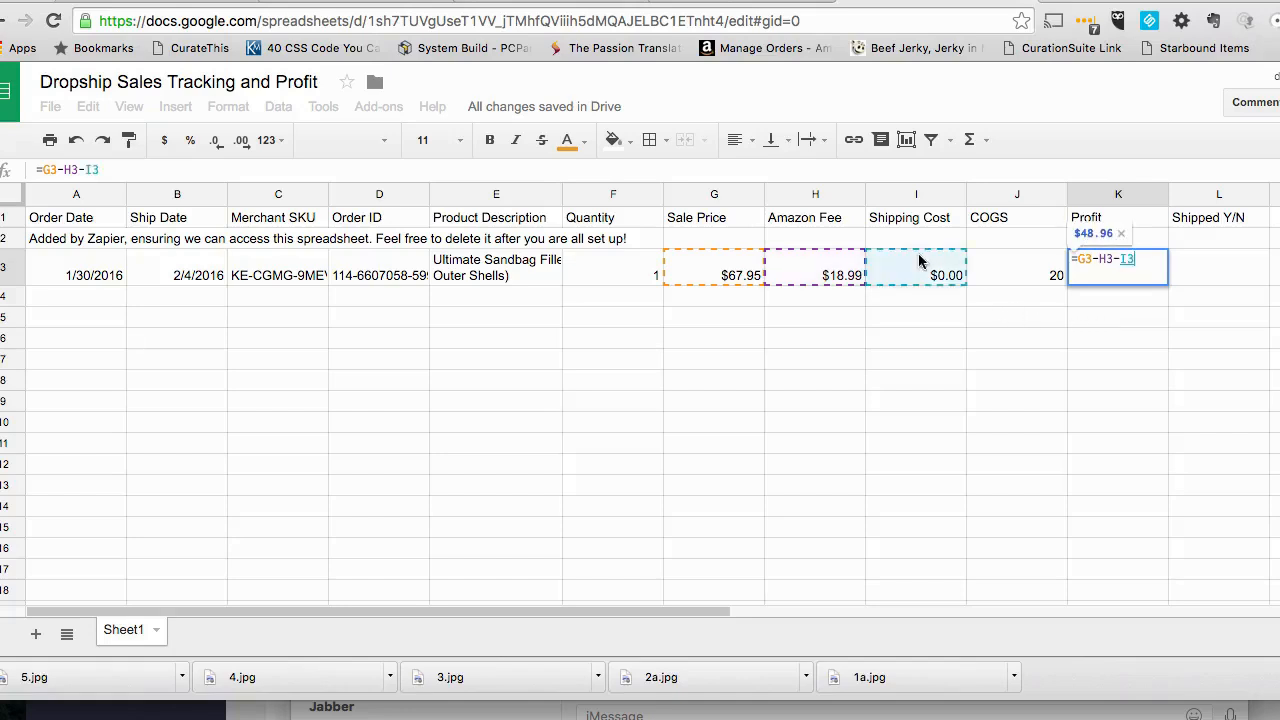
pyautogui.press('Return')
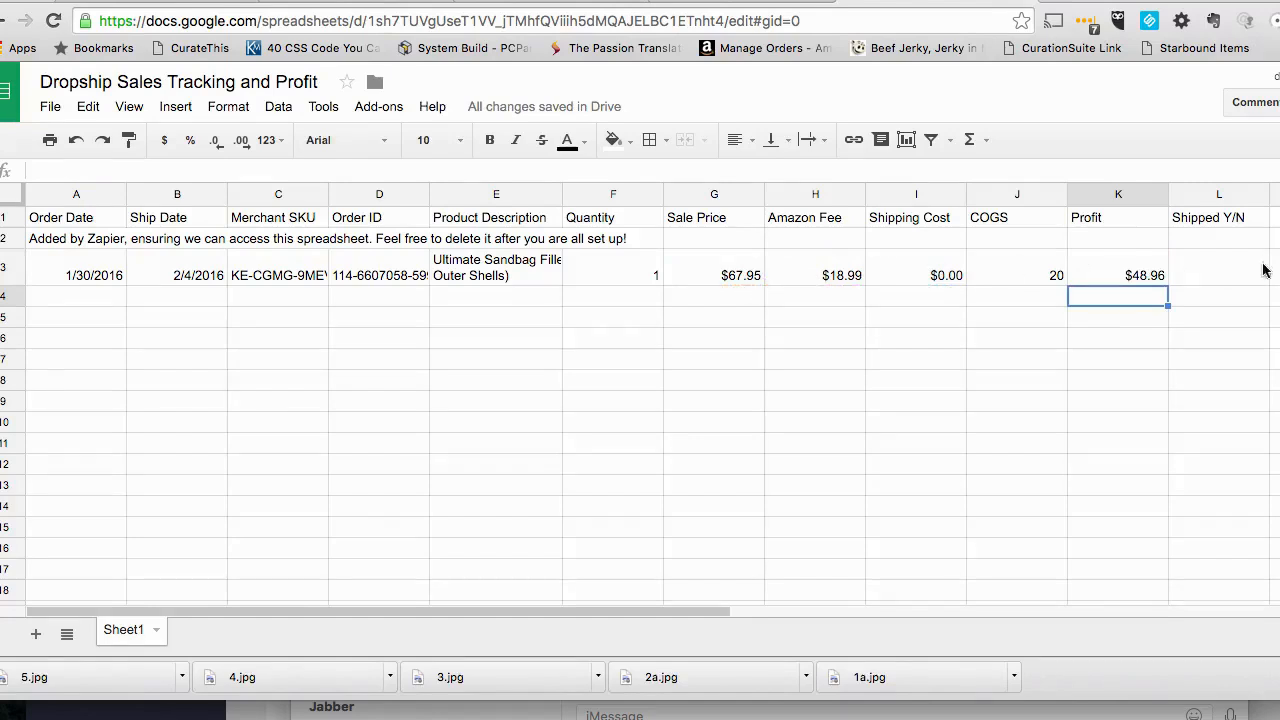
# - Set the Profit formula in K3 to sale price minus Amazon fee, shipping cost and COGS, =G3-H3-I3-J3
pyautogui.click(1136, 273)
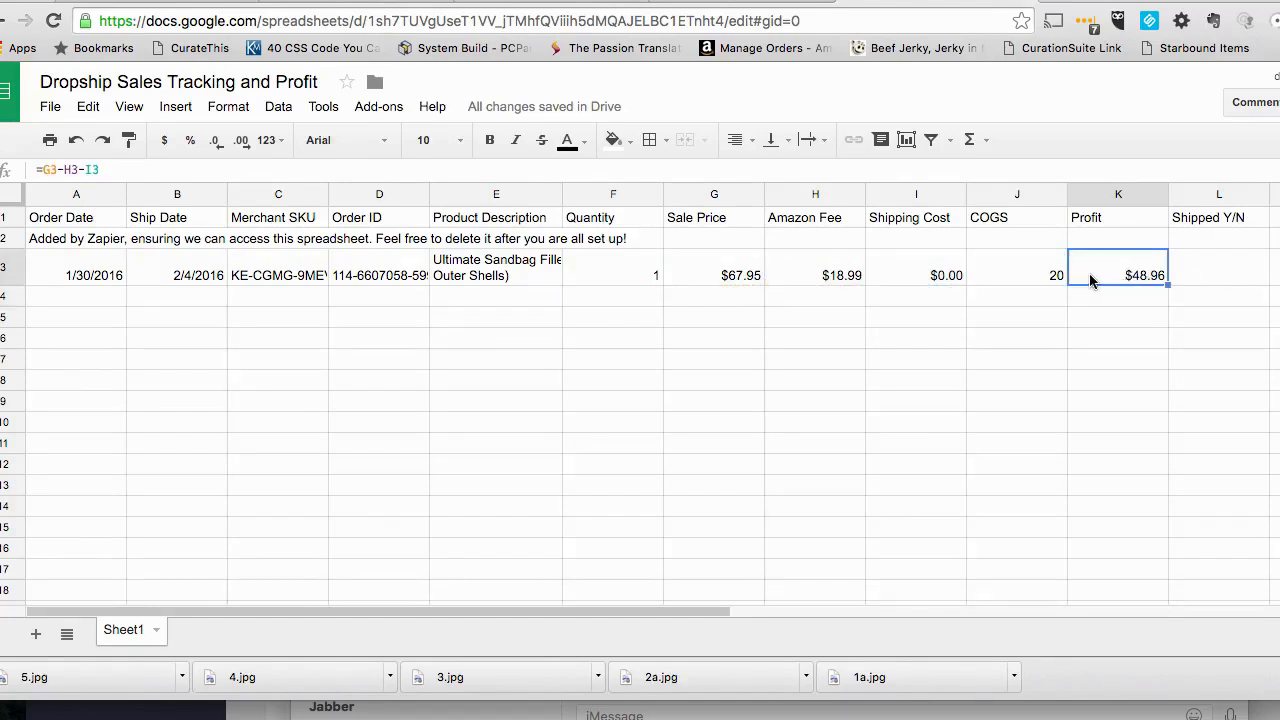
pyautogui.write('=')
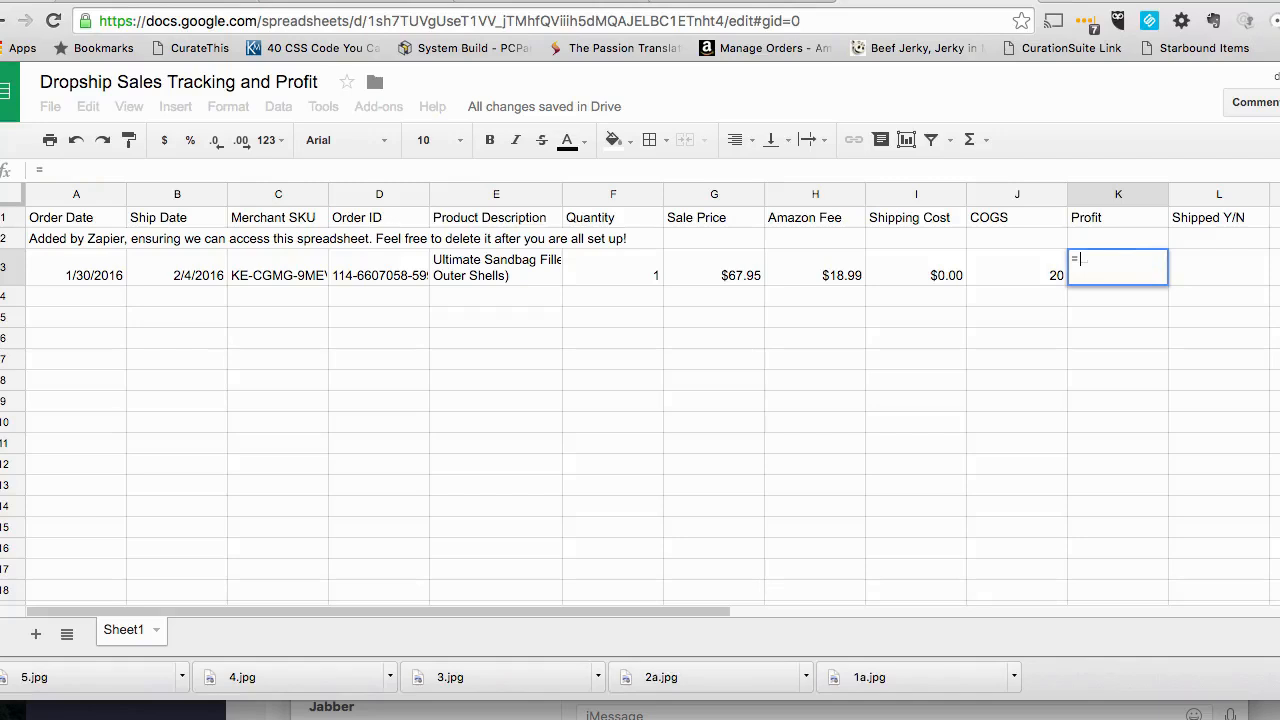
pyautogui.click(741, 271)
pyautogui.write('-')
pyautogui.click(816, 272)
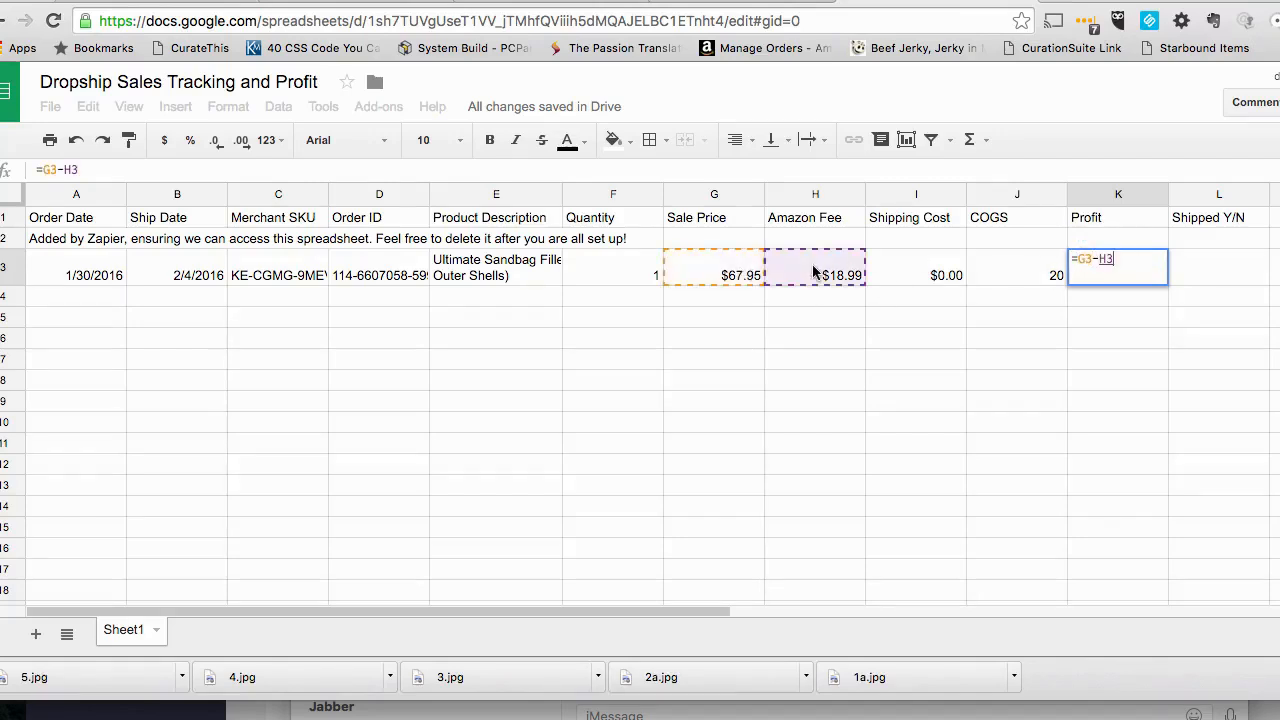
pyautogui.write('-')
pyautogui.click(899, 278)
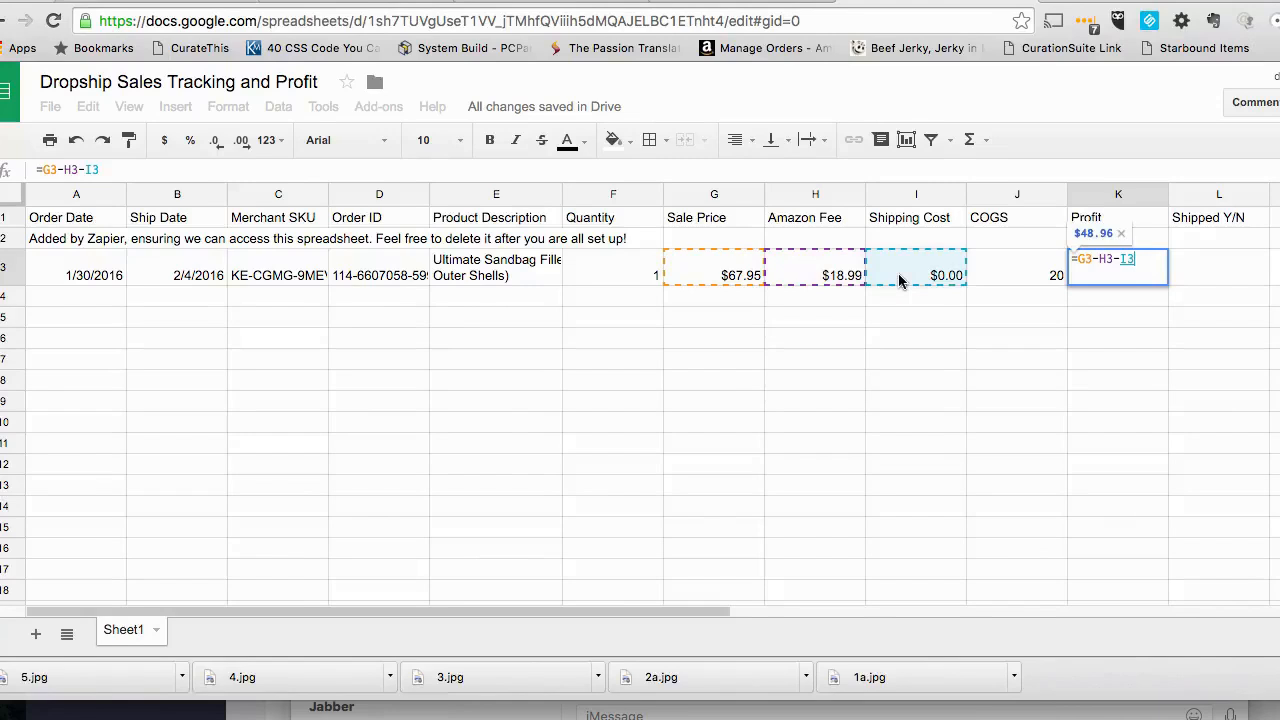
pyautogui.write('=')
pyautogui.press('BackSpace')
pyautogui.write('-')
pyautogui.click(1015, 285)
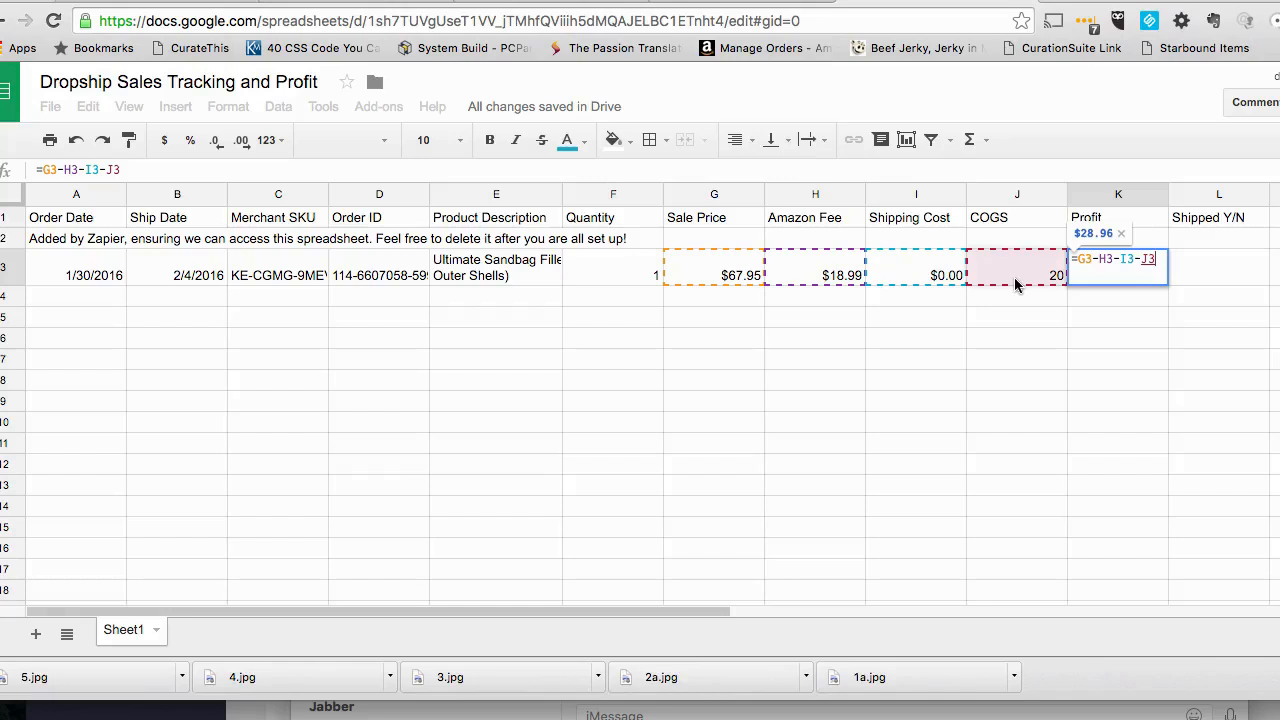
pyautogui.press('Return')
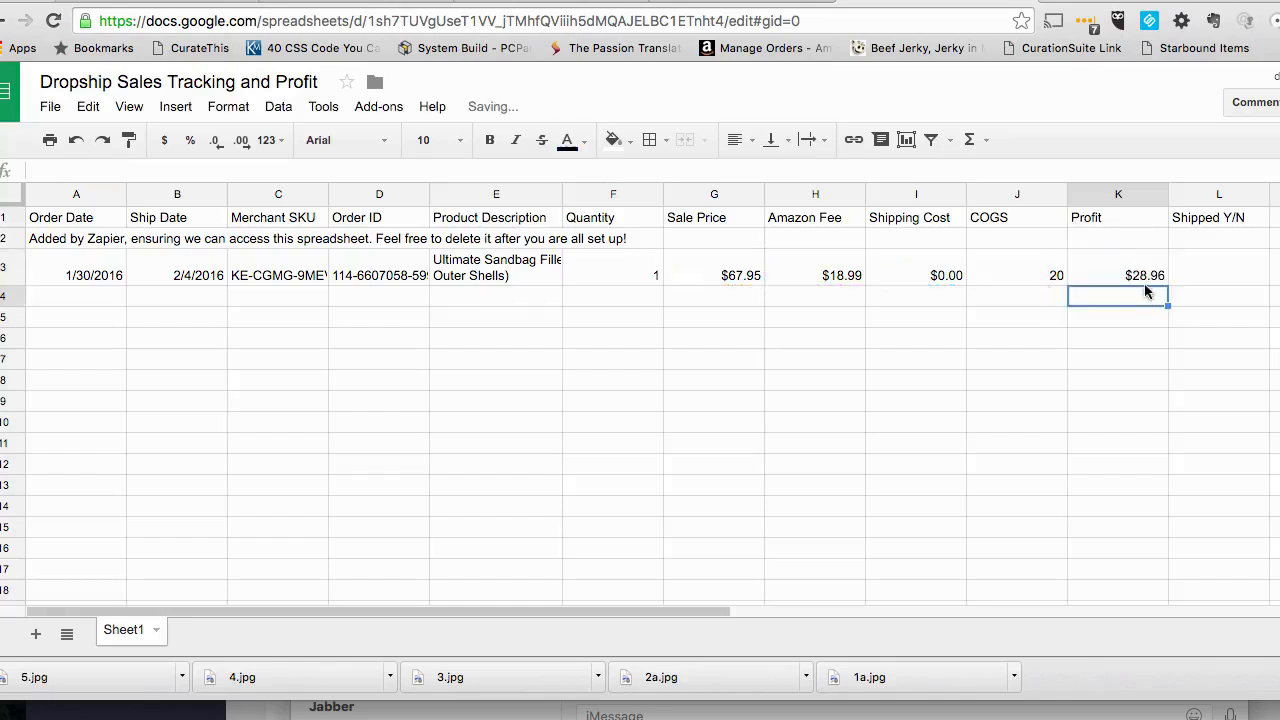